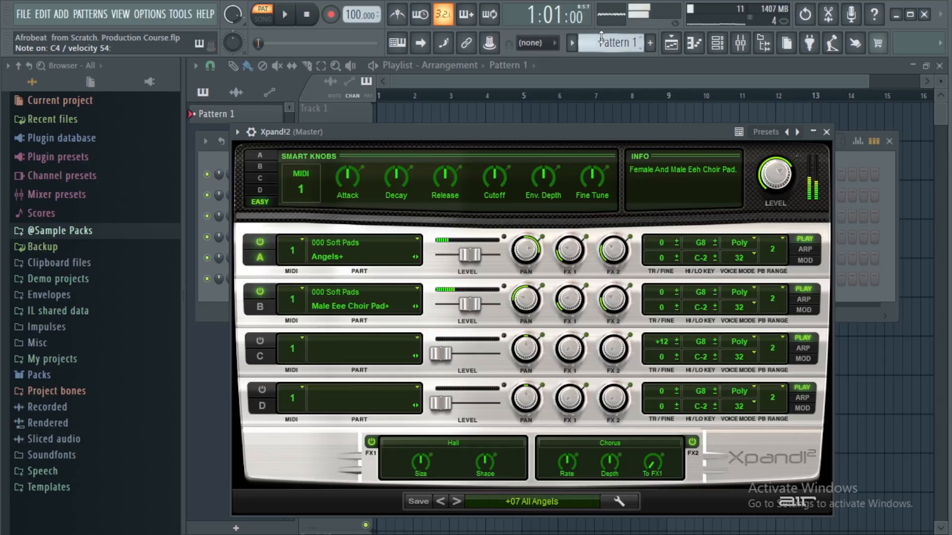
View the Nexus and Analog Lab V instrument interfaces, and close Analog Lab V to return to the channel rack
click(319, 238)
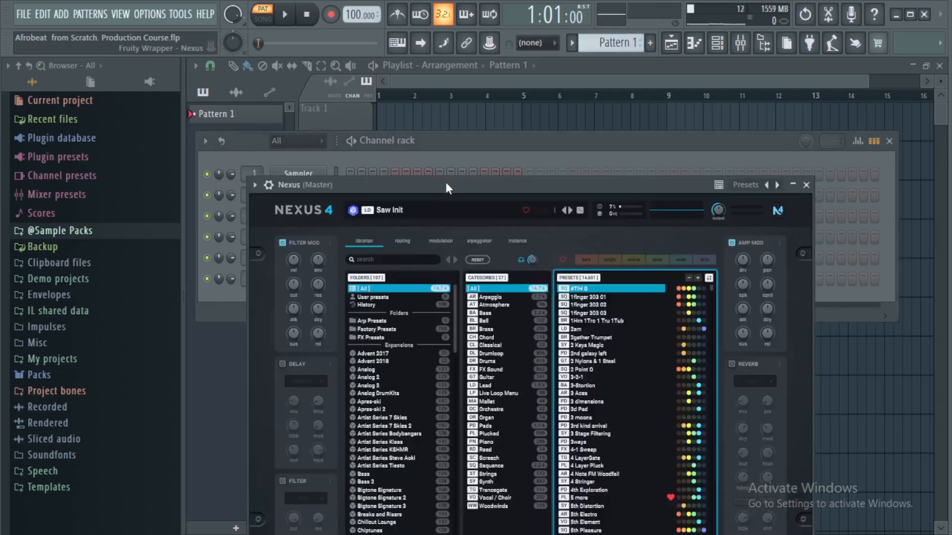
drag(446, 182, 480, 94)
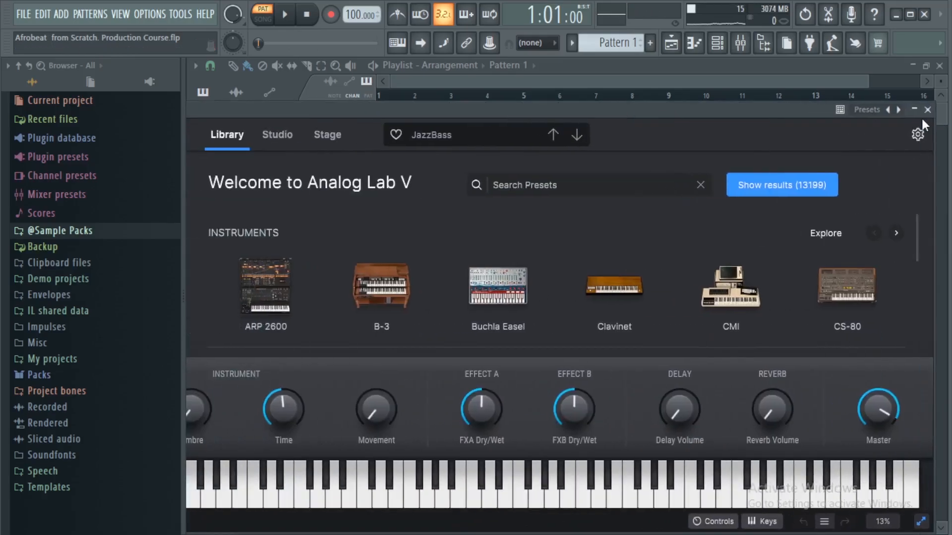
click(929, 110)
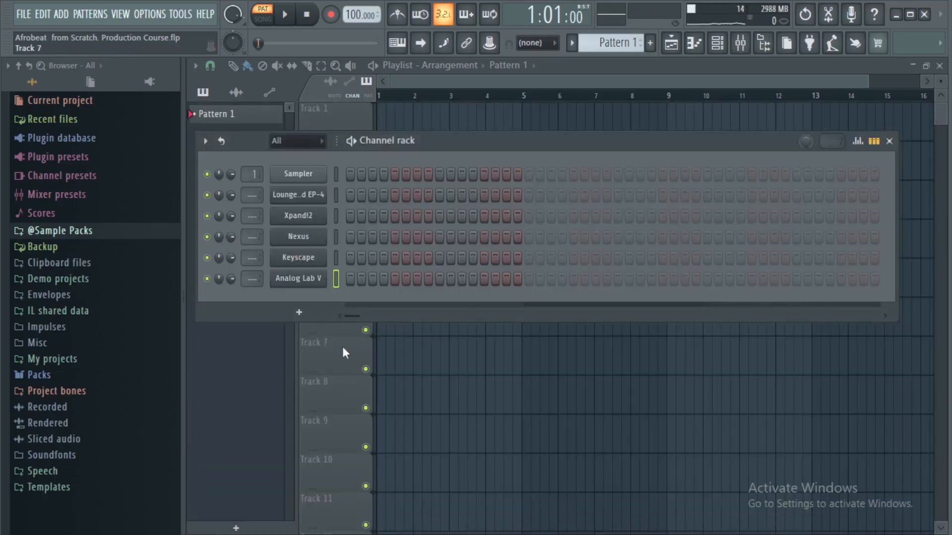
Open the piano roll of Lounge Lizard EP-4, place a one-bar A4 note at bar 1 and play it back
right_click(309, 203)
click(351, 196)
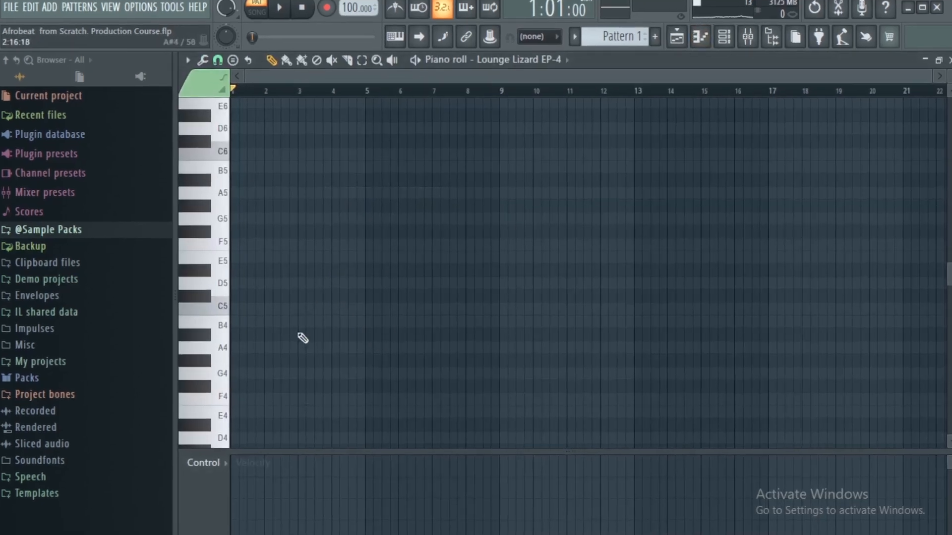
scroll(298, 365, down, 3)
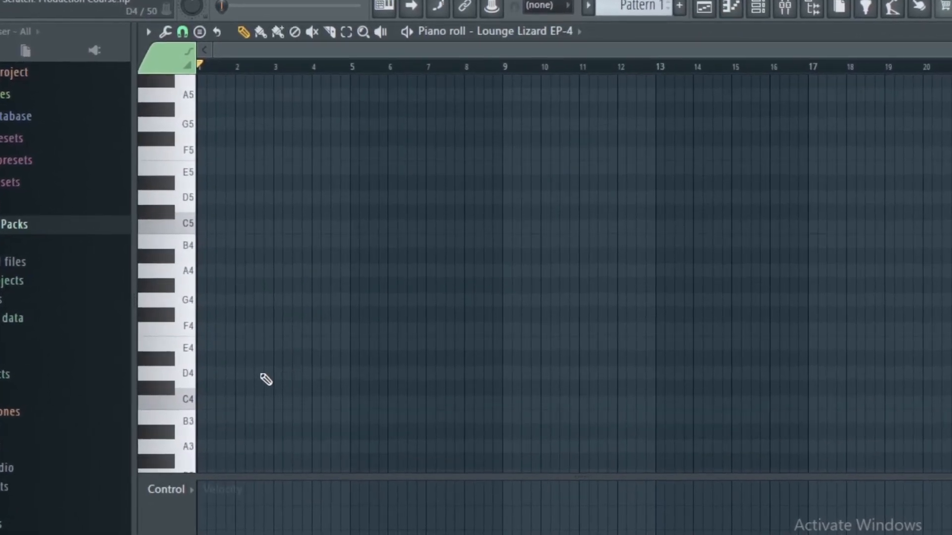
drag(213, 182, 105, 182)
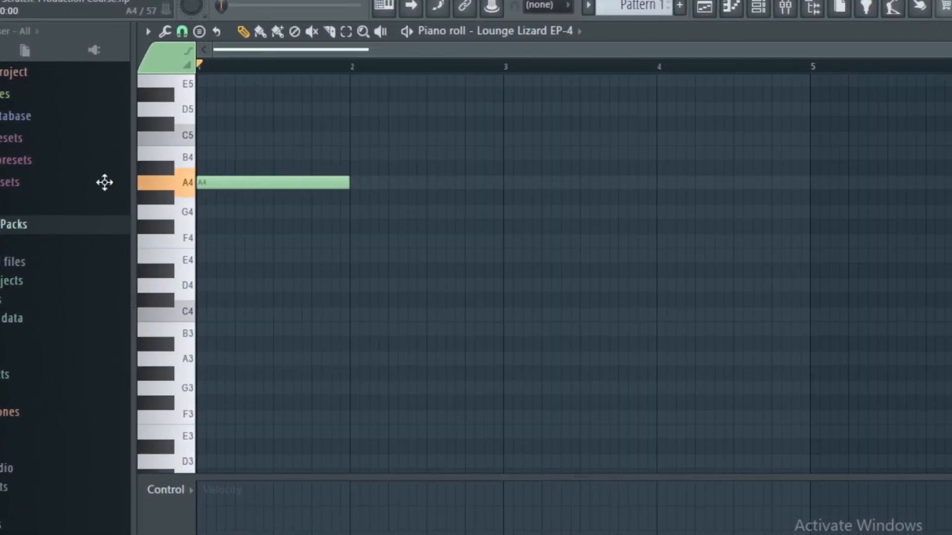
scroll(292, 312, up, 3)
key(space)
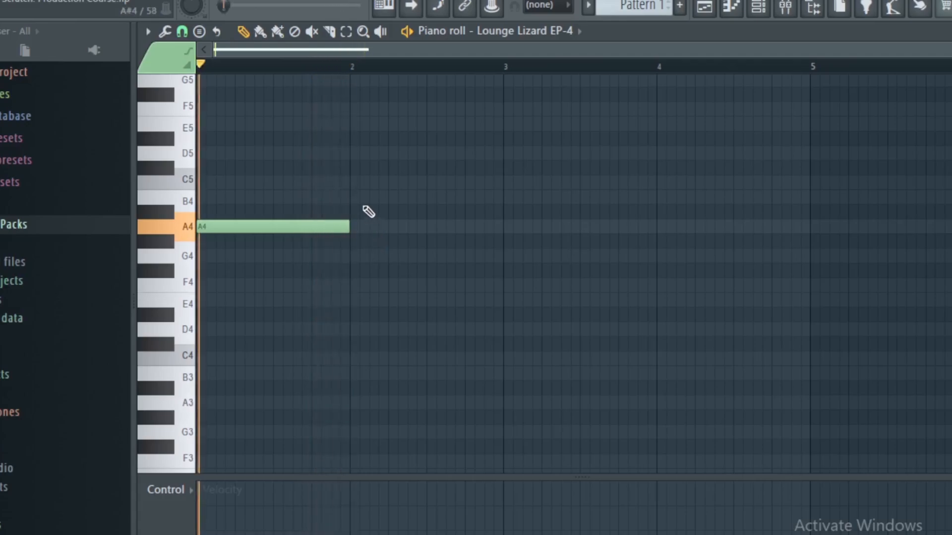
key(space)
Fill bar 2 with a half-bar E5 note followed by a half-bar C5 note, and play back the root notes
click(354, 182)
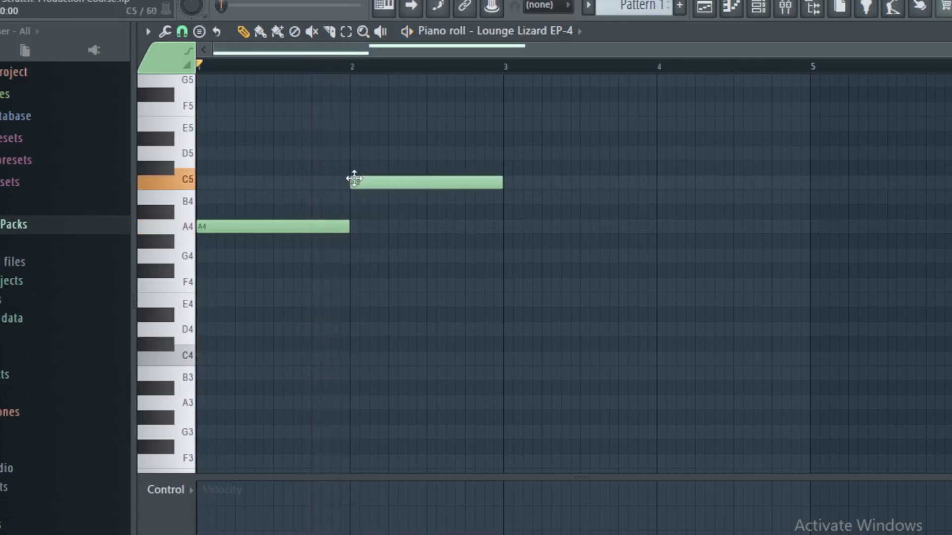
drag(363, 183, 365, 127)
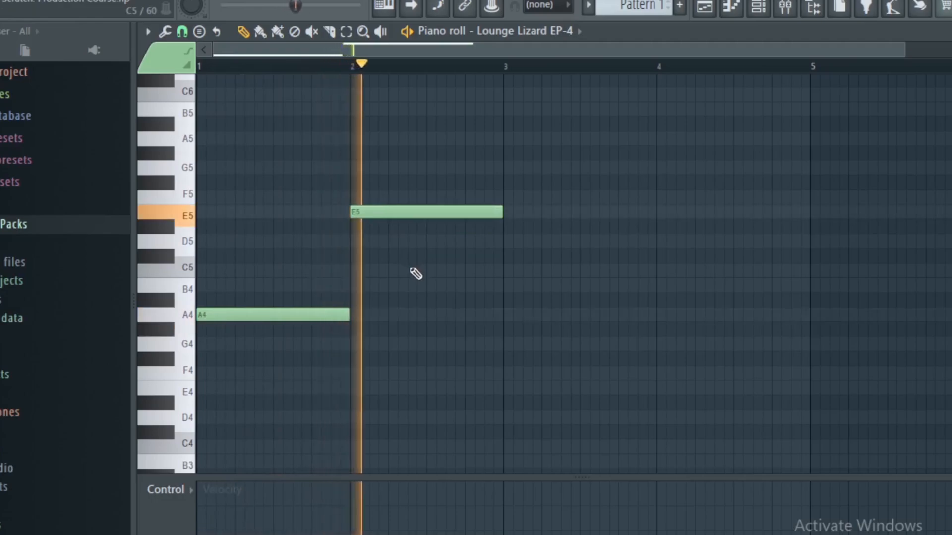
key(space)
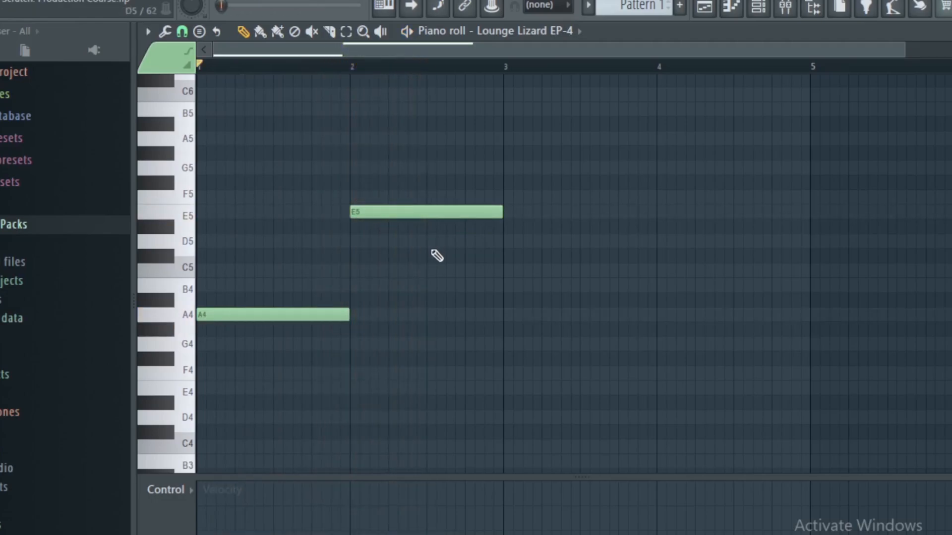
drag(444, 188, 459, 273)
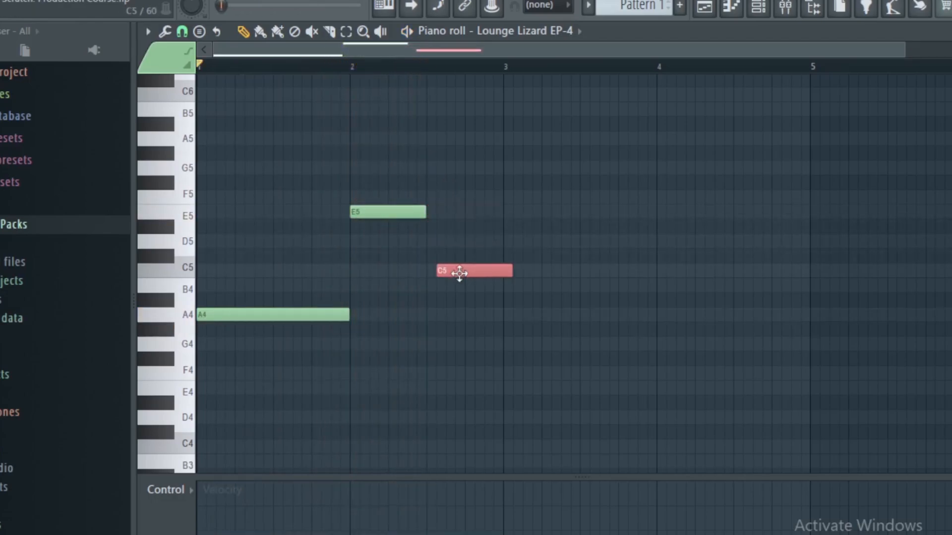
scroll(410, 80, down, 1)
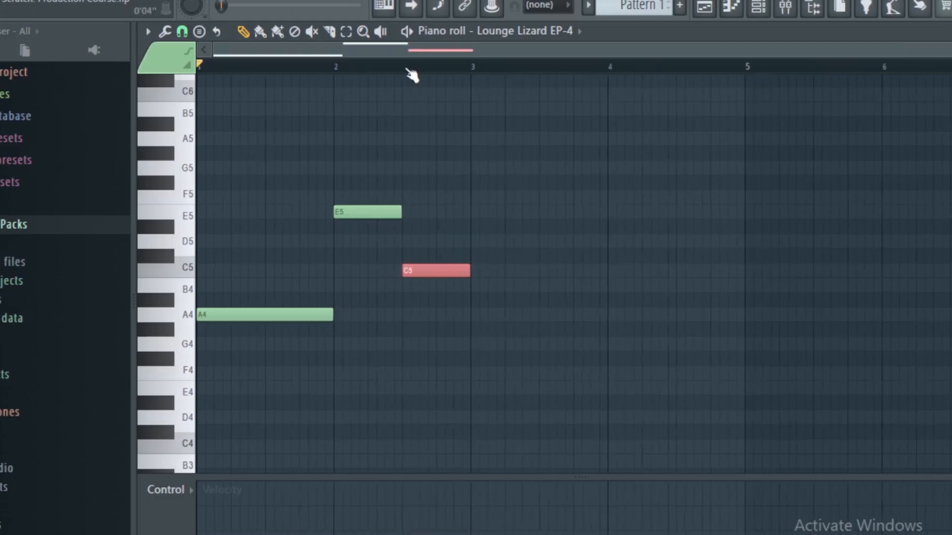
key(space)
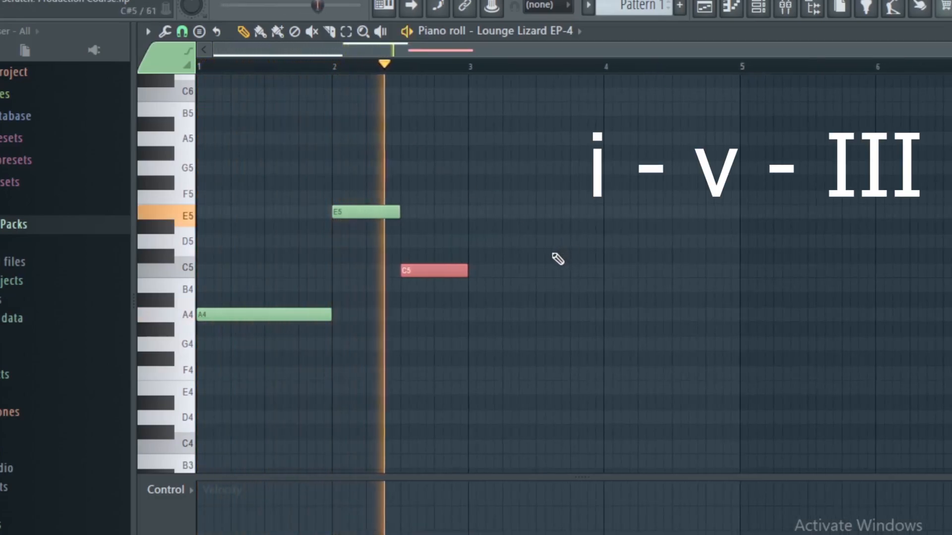
Extend bar 2's E5 note slightly past mid-bar and shift the C5 note to start right where it ends
drag(434, 270, 463, 274)
click(408, 216)
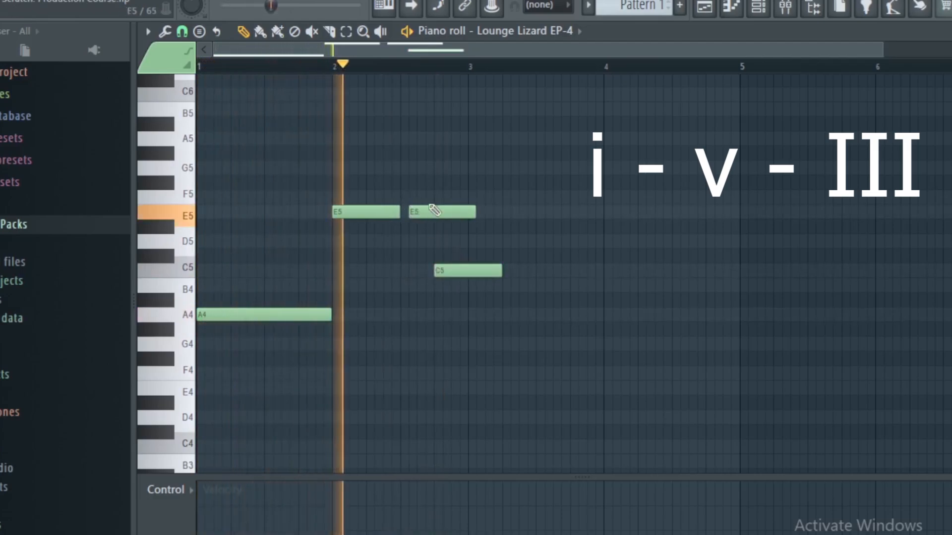
right_click(424, 214)
drag(399, 212, 414, 211)
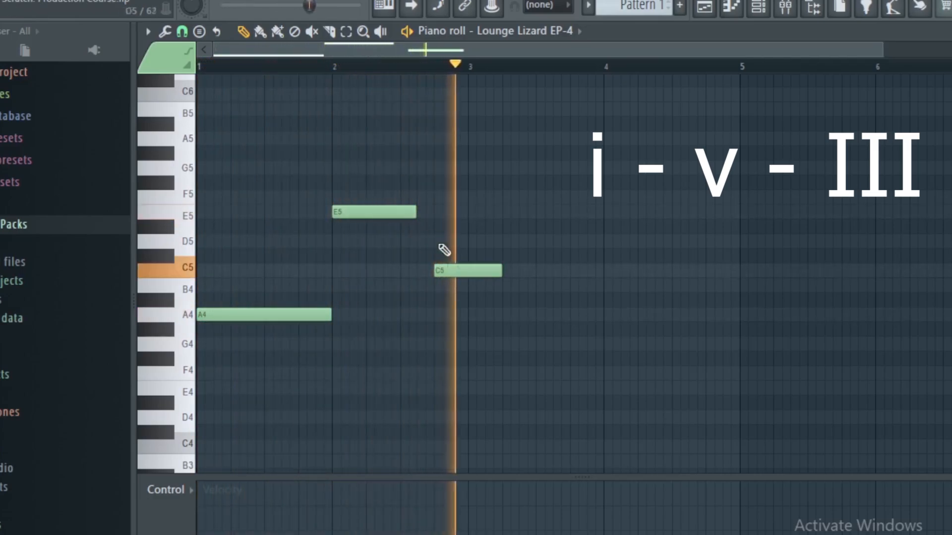
mouse_move(453, 272)
mouse_down()
mouse_move(435, 269)
mouse_move(443, 270)
mouse_up()
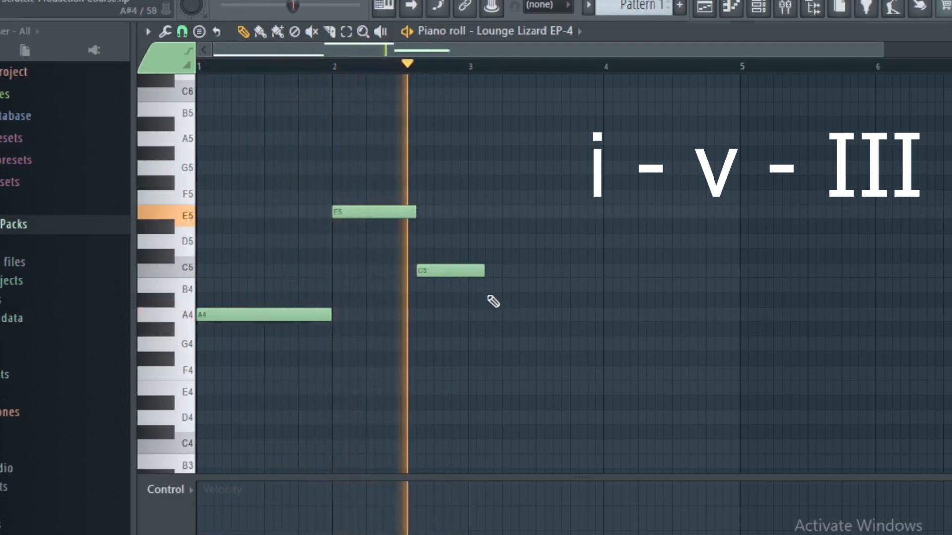
key(space)
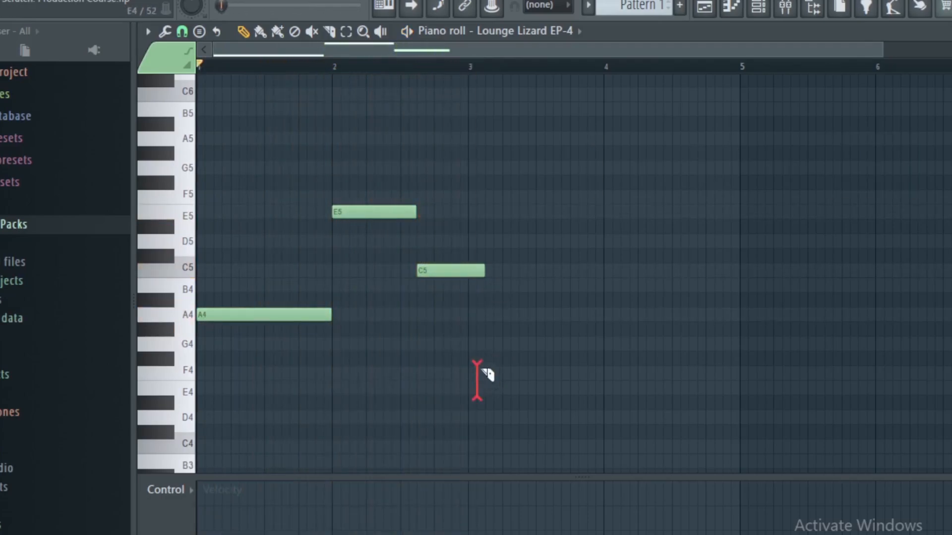
Trim the C5 note in bar 2 to end at bar 3, and stack C5 and E5 above bar 1's A4 note
drag(470, 235, 472, 224)
drag(218, 270, 202, 269)
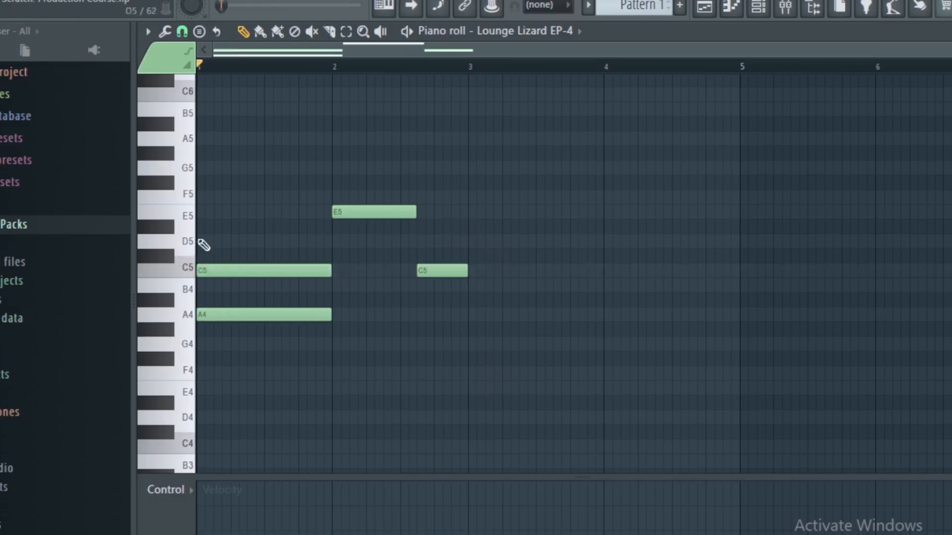
click(203, 214)
Stack G5 and B5 above bar 2's E5 root, add E5 and G5 above its C5 root, and play the chords
click(333, 167)
click(335, 109)
click(430, 270)
click(418, 211)
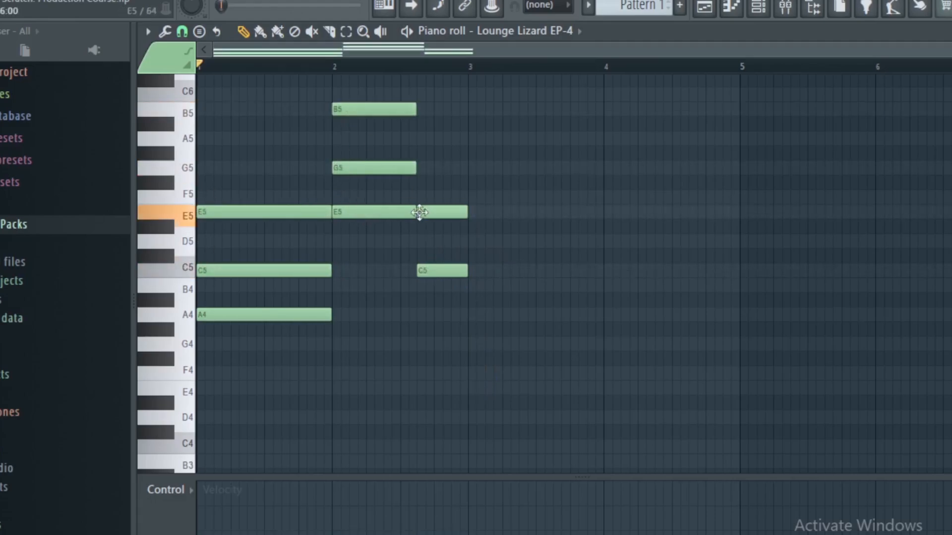
click(424, 169)
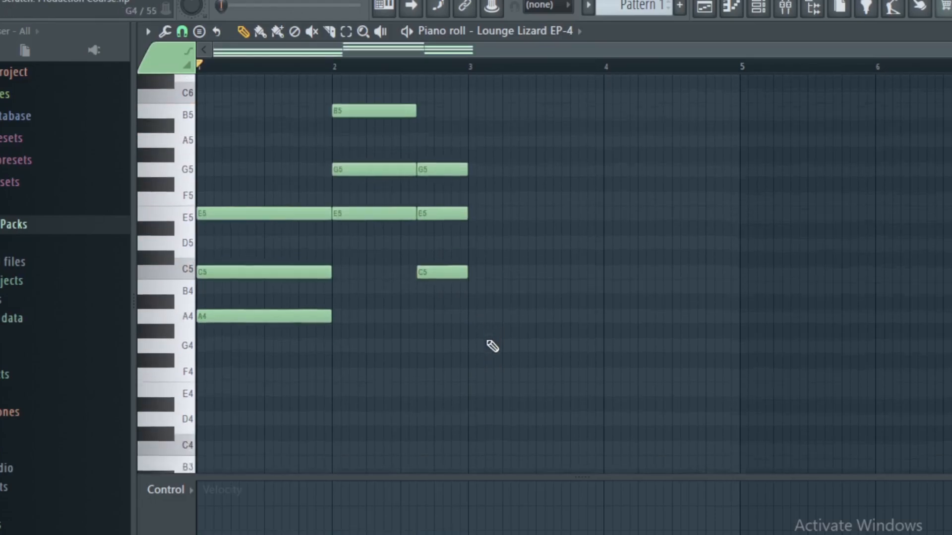
key(space)
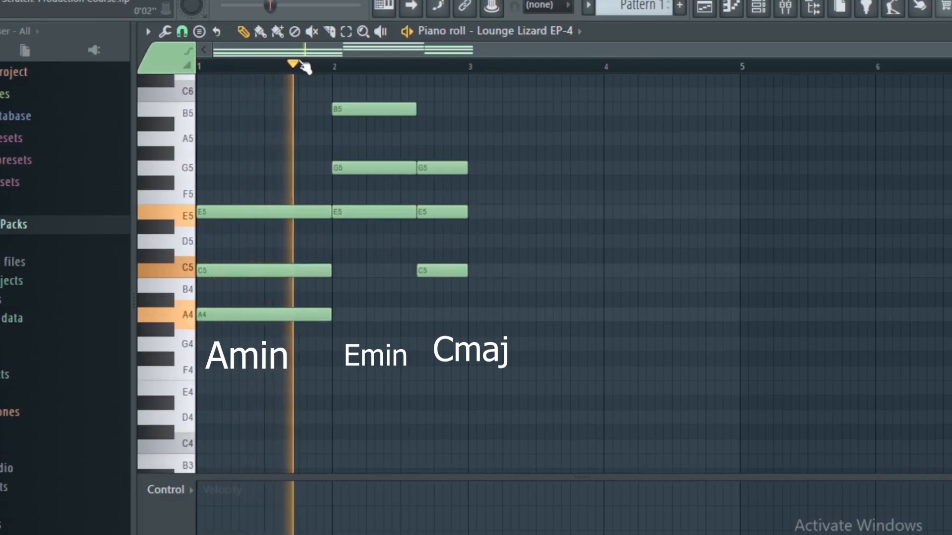
scroll(304, 65, up, 2)
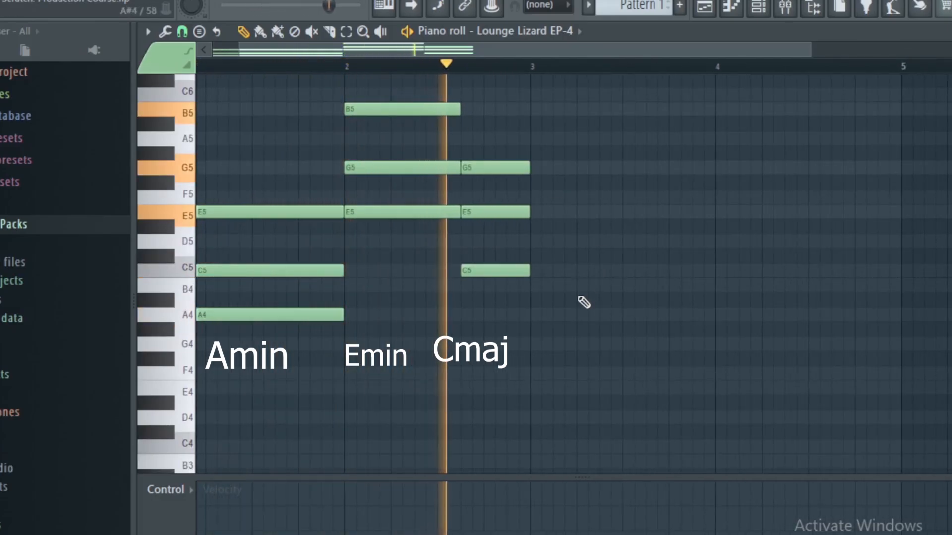
key(space)
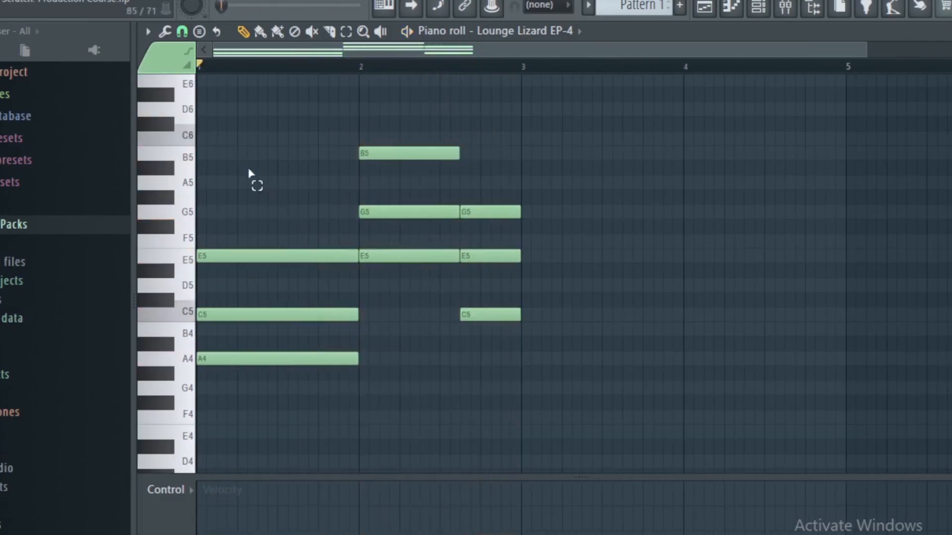
Duplicate all the chord notes from bars 1–2 into bars 3–4
key(ctrl+a)
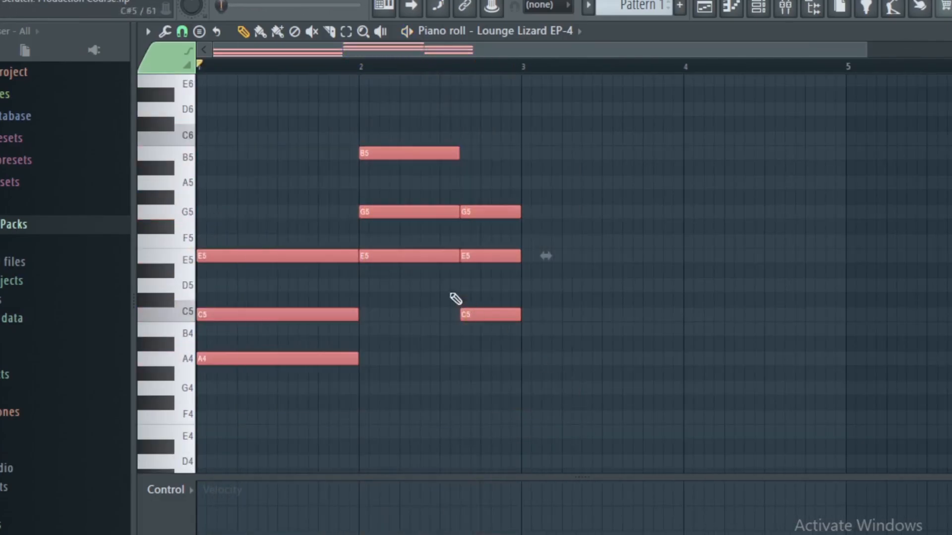
drag(315, 262, 639, 254)
scroll(914, 137, down, 1)
scroll(748, 64, down, 3)
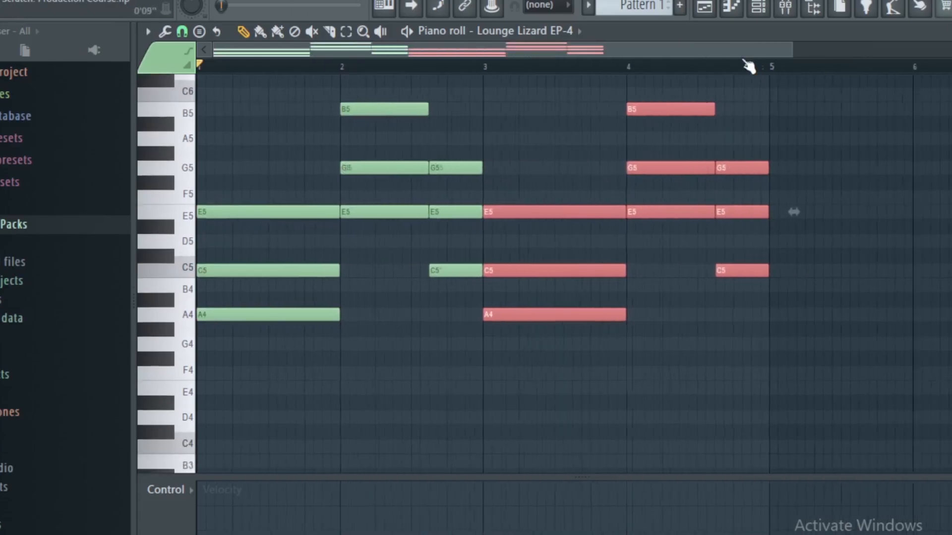
click(506, 65)
scroll(508, 65, down, 1)
scroll(636, 202, up, 1)
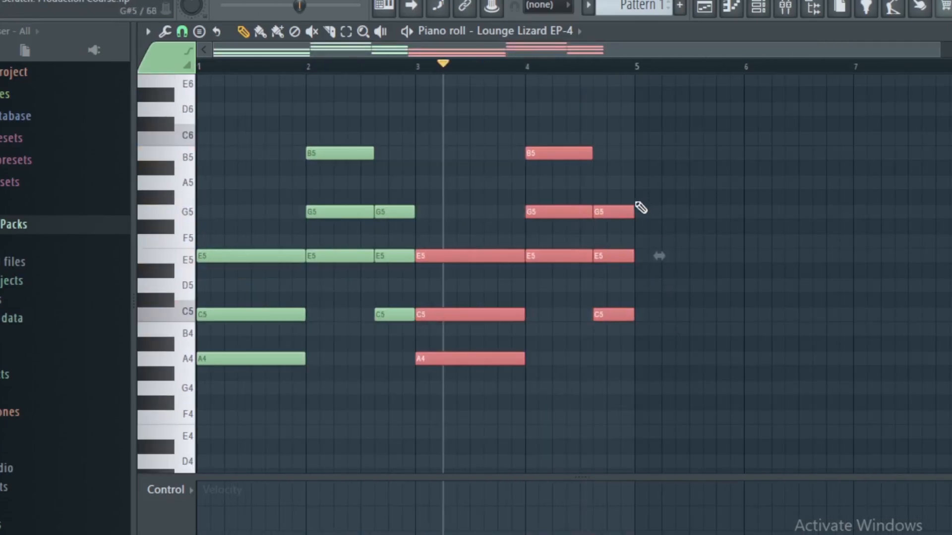
Replace the last chord of bar 4 with G5, B5 and D6 notes of the same length and play the progression
click(632, 199)
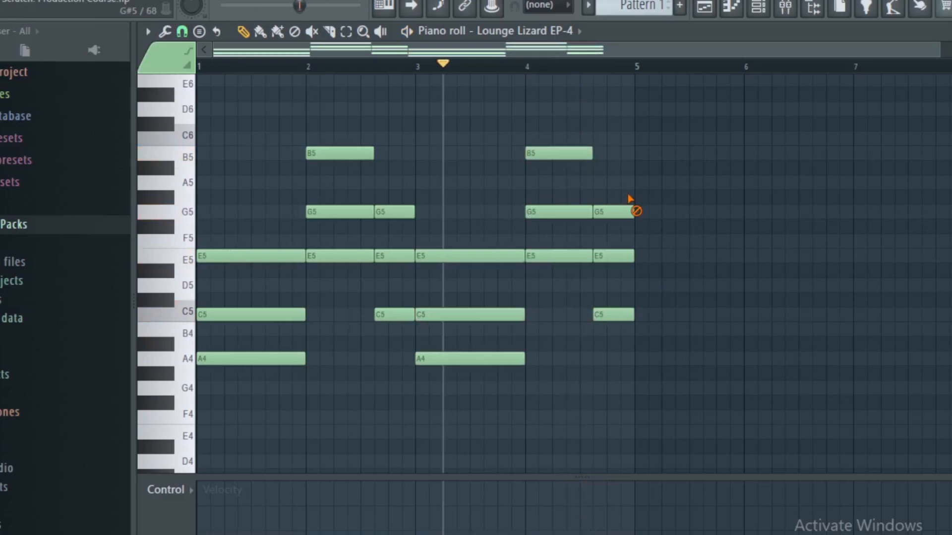
right_click(630, 211)
right_click(630, 256)
right_click(629, 314)
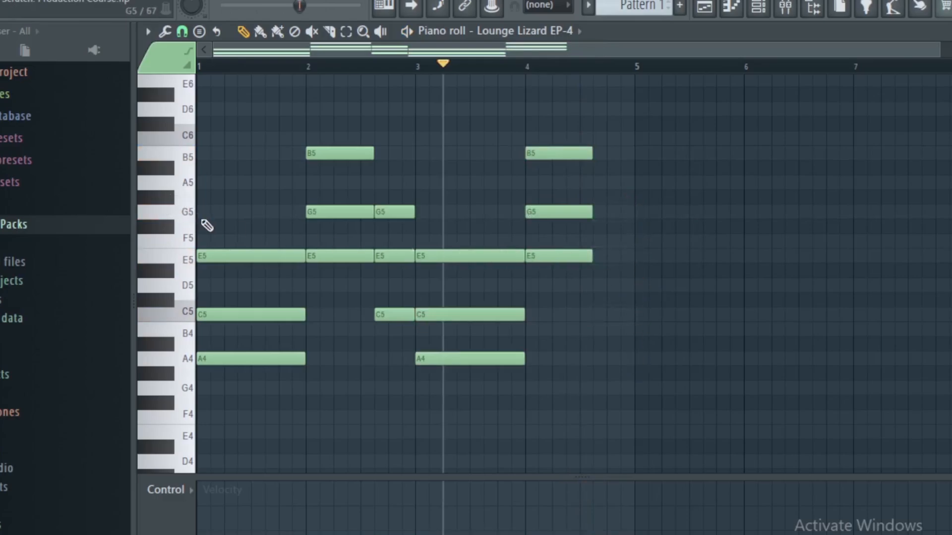
click(620, 212)
click(615, 153)
click(607, 109)
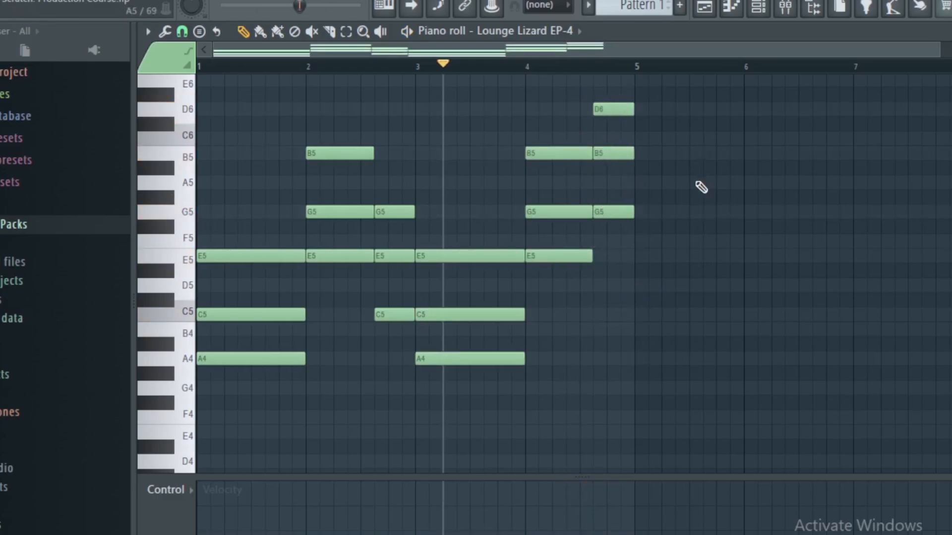
key(space)
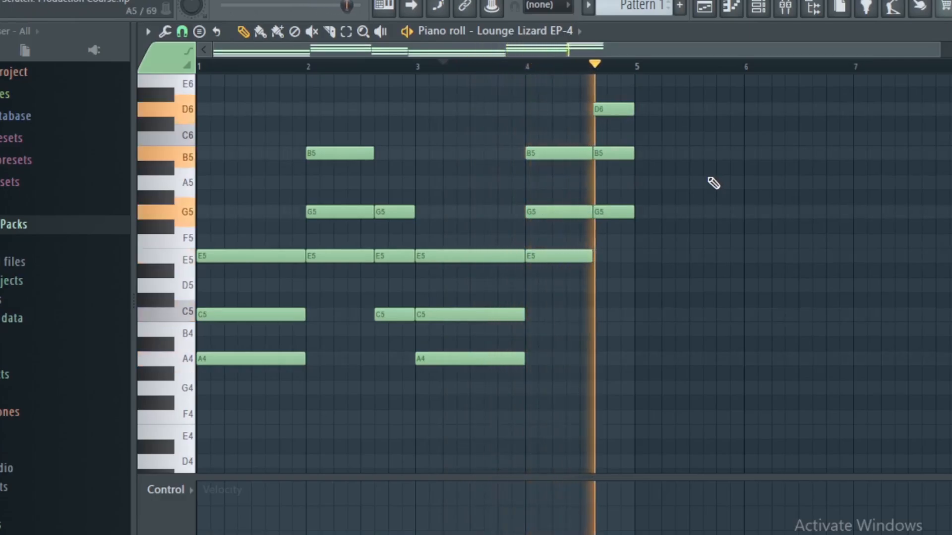
Select the root note of every chord and copy the roots one octave down as bass notes
scroll(453, 134, down, 1)
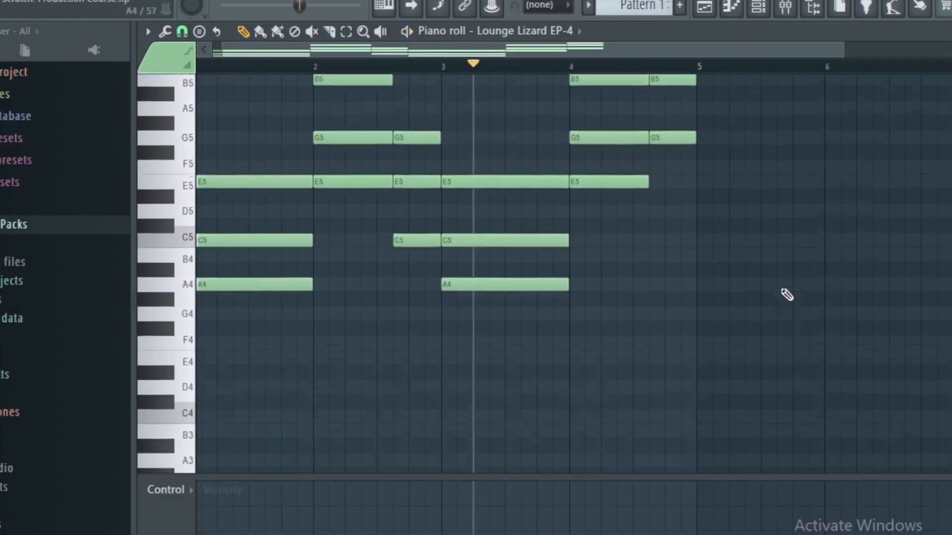
scroll(786, 293, down, 1)
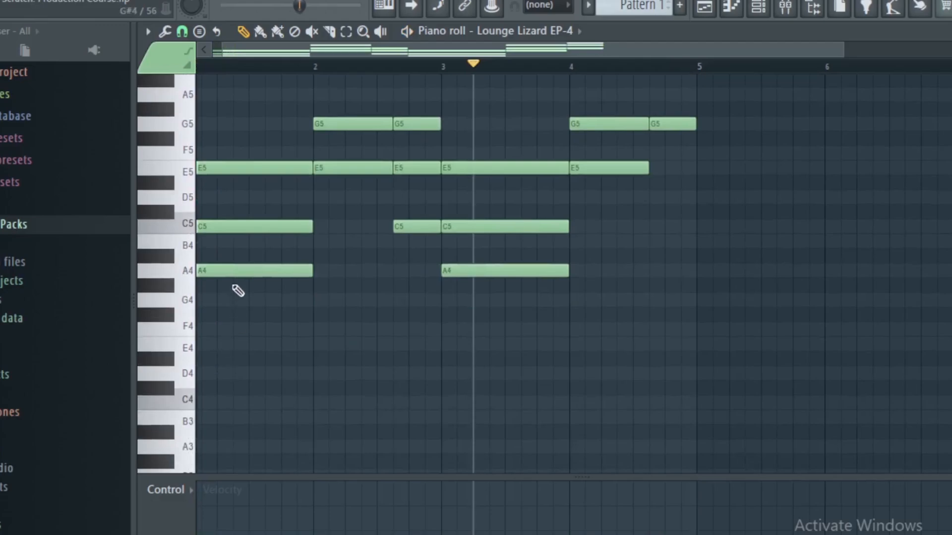
ctrl+click(241, 272)
ctrl+click(349, 168)
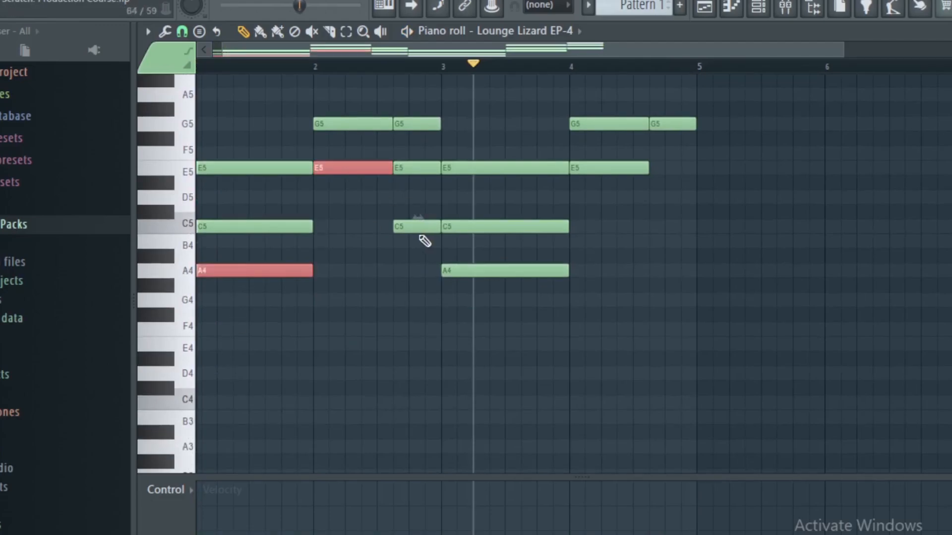
ctrl+click(484, 270)
ctrl+click(584, 171)
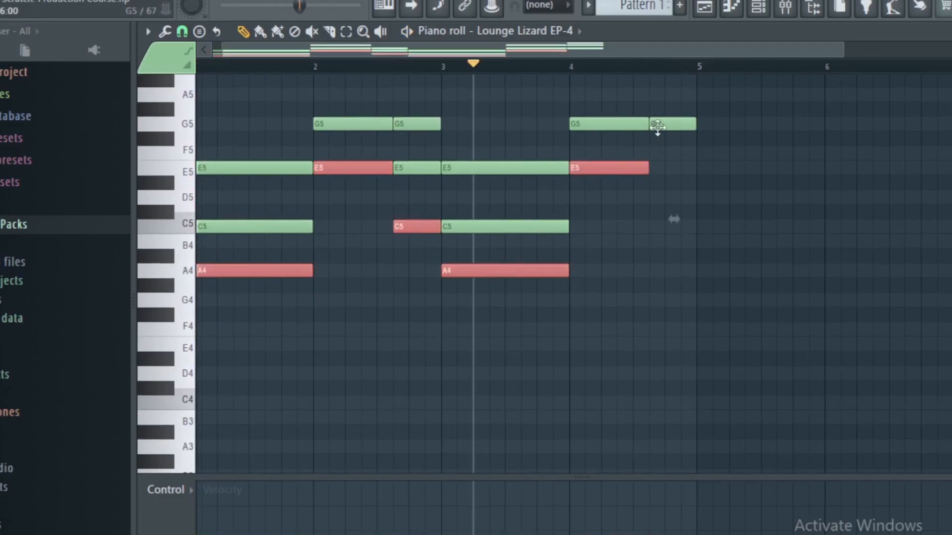
drag(431, 227, 378, 407)
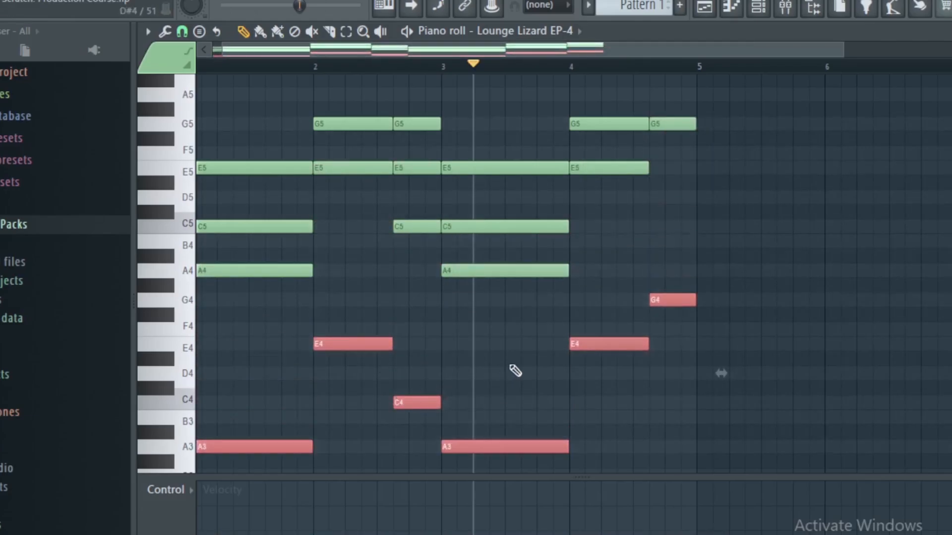
Randomize the velocity levels of all chord and bass notes slightly with the randomizer, keeping the Bipolar option on
scroll(511, 366, down, 2)
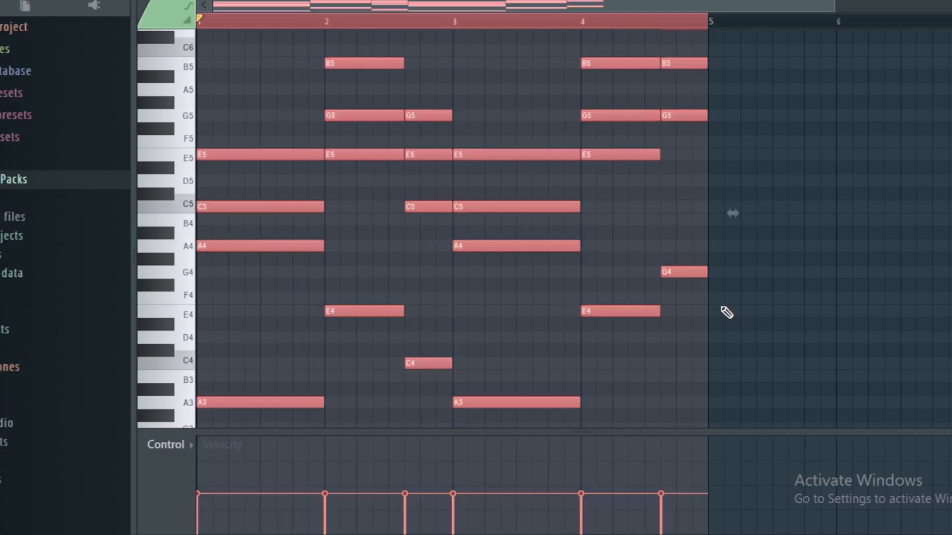
key(alt+r)
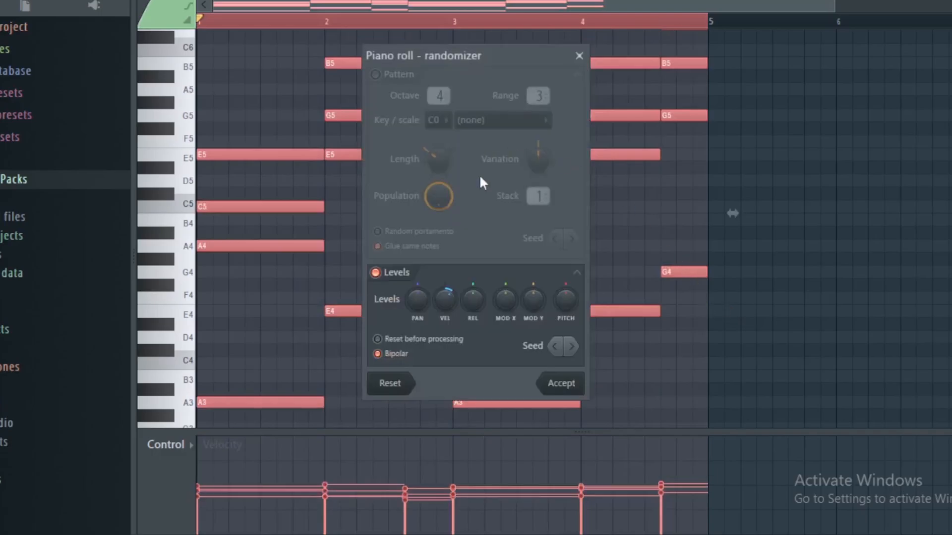
drag(440, 300, 441, 295)
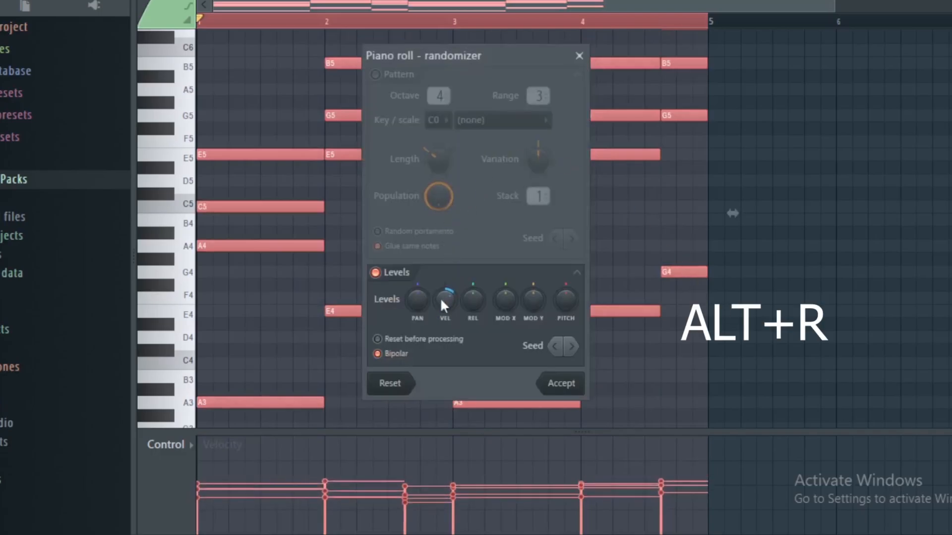
click(577, 388)
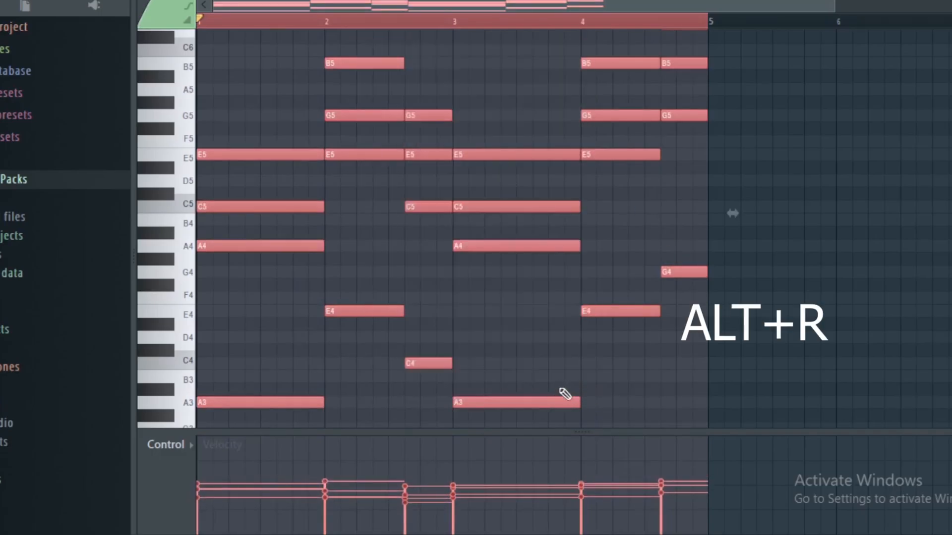
Run the strumizer on all notes with the start time strength turned down to almost none and accept it
key(alt+s)
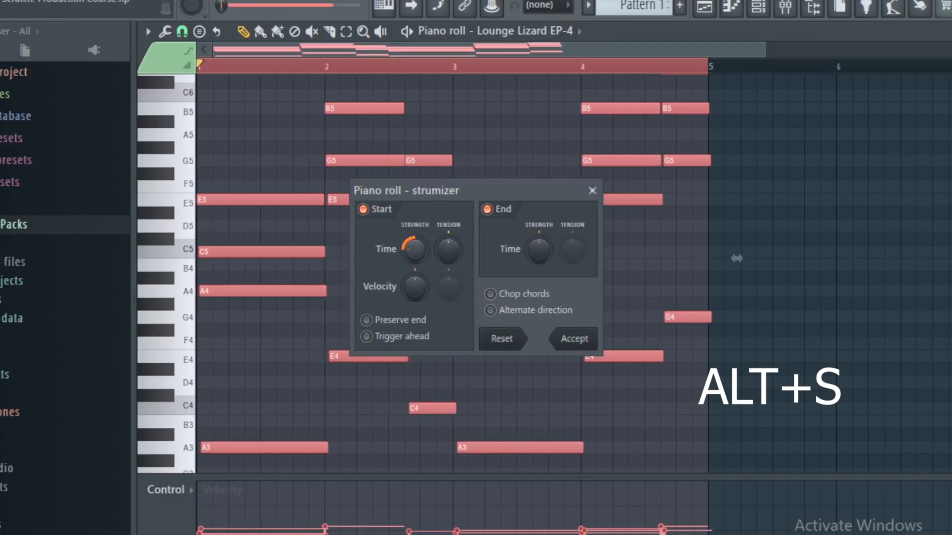
drag(415, 249, 415, 225)
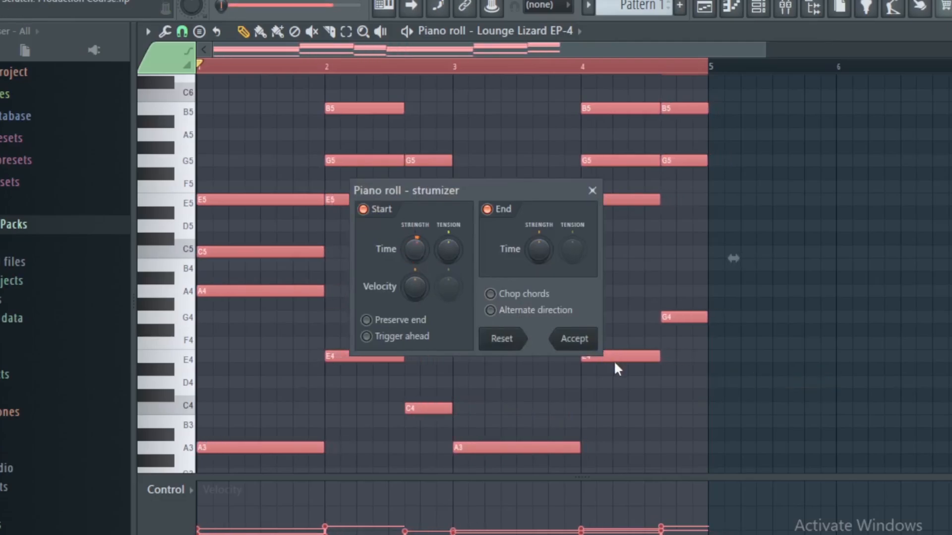
click(574, 339)
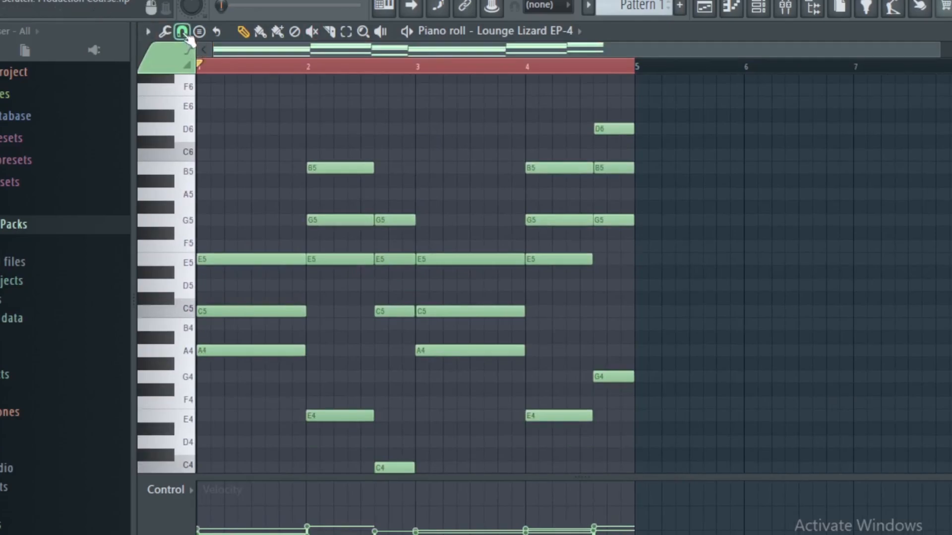
Turn off grid snapping, nudge bar 1's C5 slightly later, and shift bar 2's C5 slightly earlier
click(182, 32)
click(193, 109)
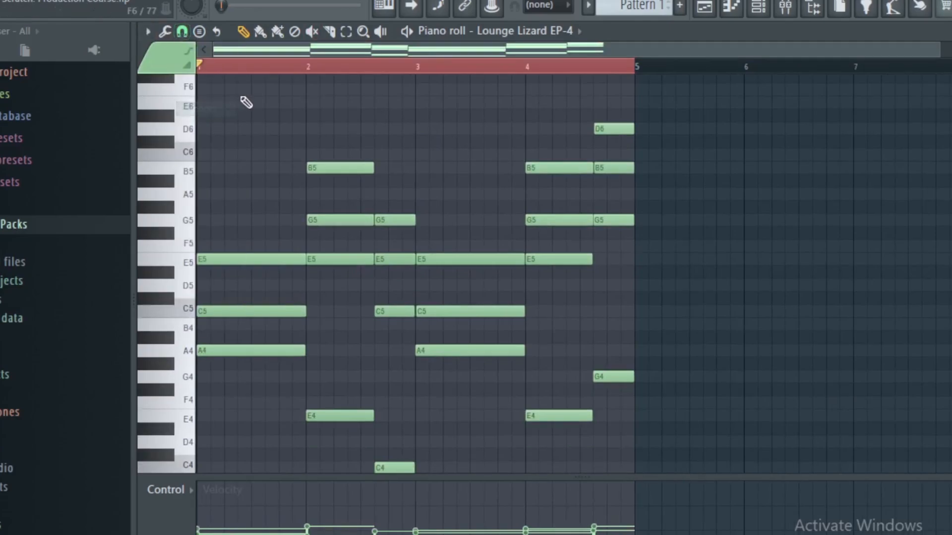
scroll(243, 97, up, 3)
scroll(279, 72, up, 4)
drag(280, 53, 259, 53)
scroll(322, 223, down, 3)
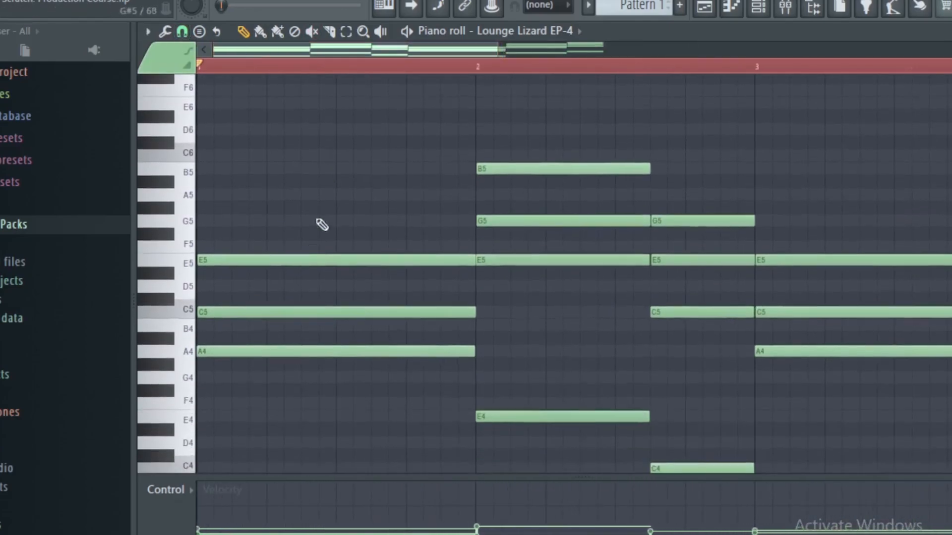
drag(441, 311, 446, 311)
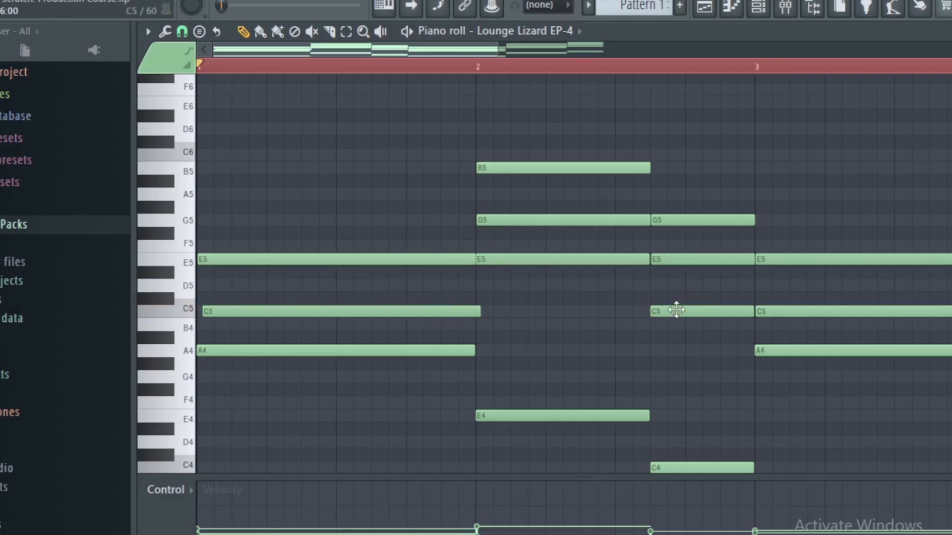
scroll(474, 224, down, 2)
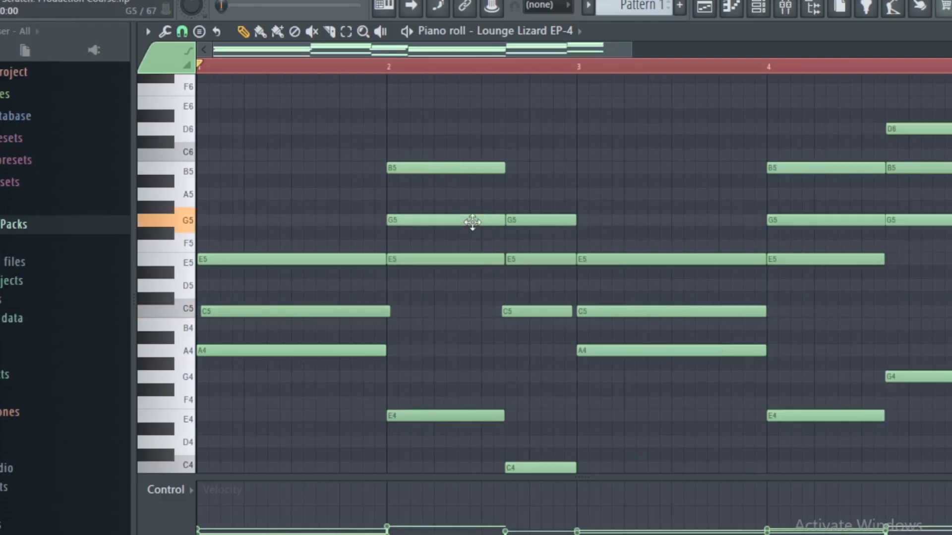
Nudge bar 2's first G5 slightly later, and shift bar 3's C5 and bar 4's first G5 and D6 slightly earlier
scroll(638, 276, down, 1)
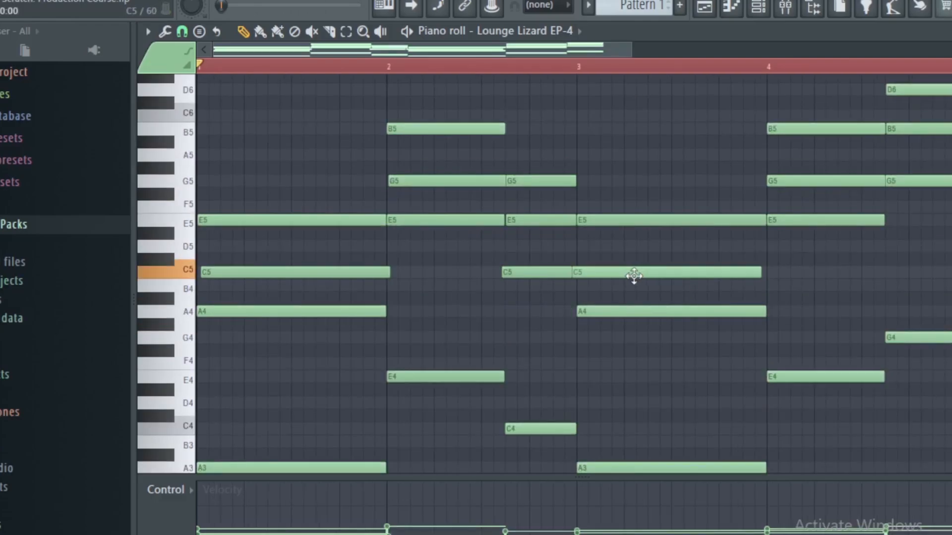
scroll(644, 317, down, 2)
scroll(855, 253, up, 3)
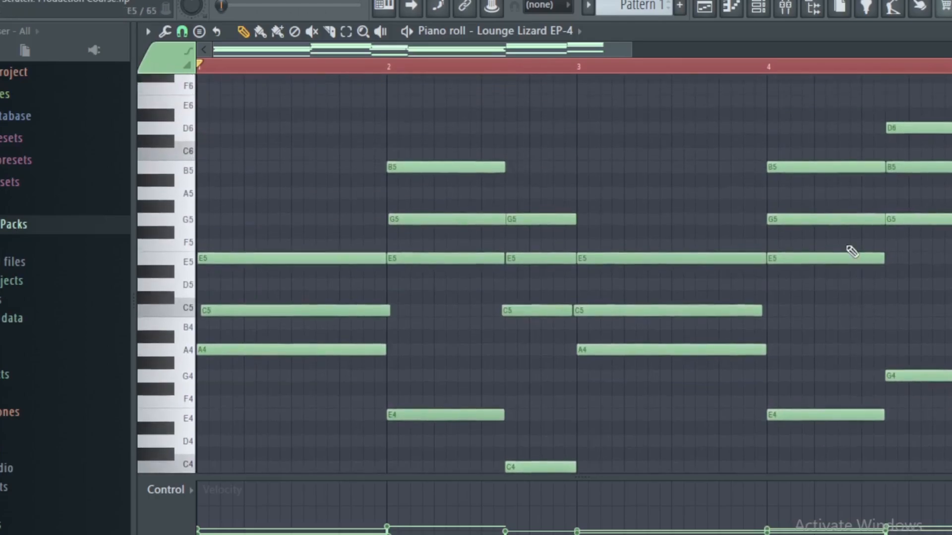
drag(798, 220, 792, 220)
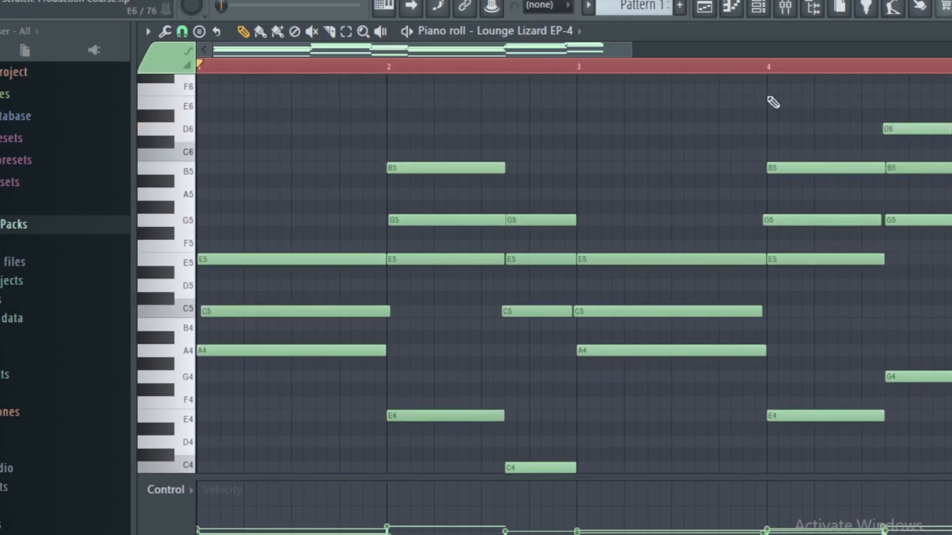
Play the humanized four-bar progression and review all its notes down to the bass
scroll(627, 69, down, 2)
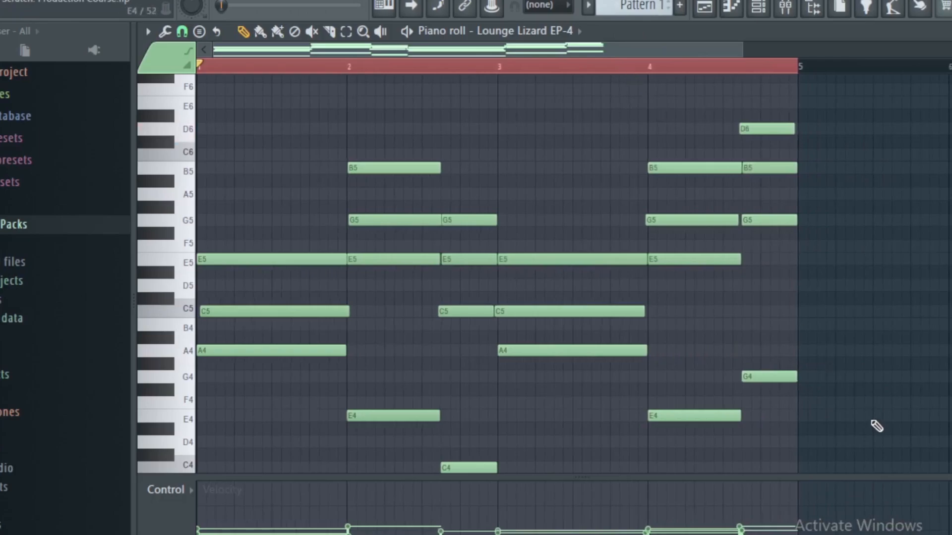
key(space)
scroll(872, 405, down, 3)
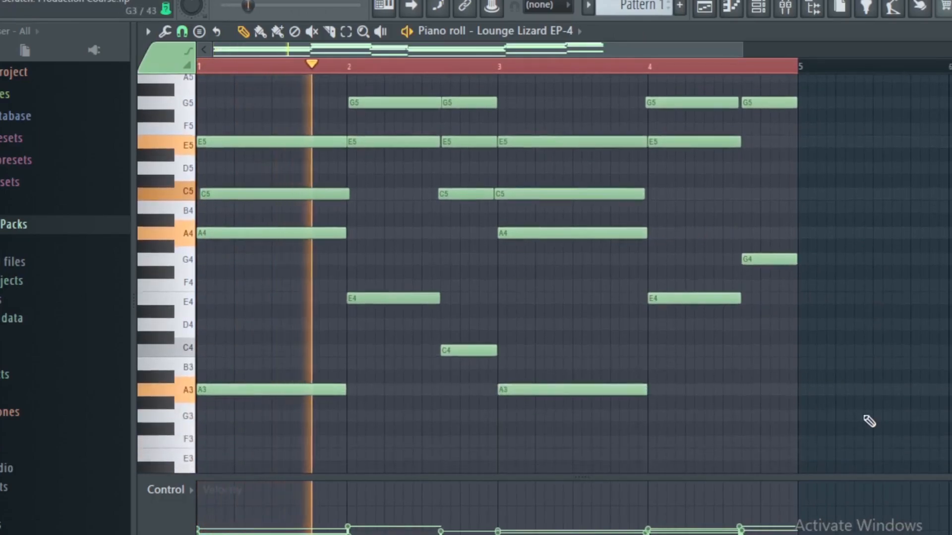
scroll(871, 413, up, 1)
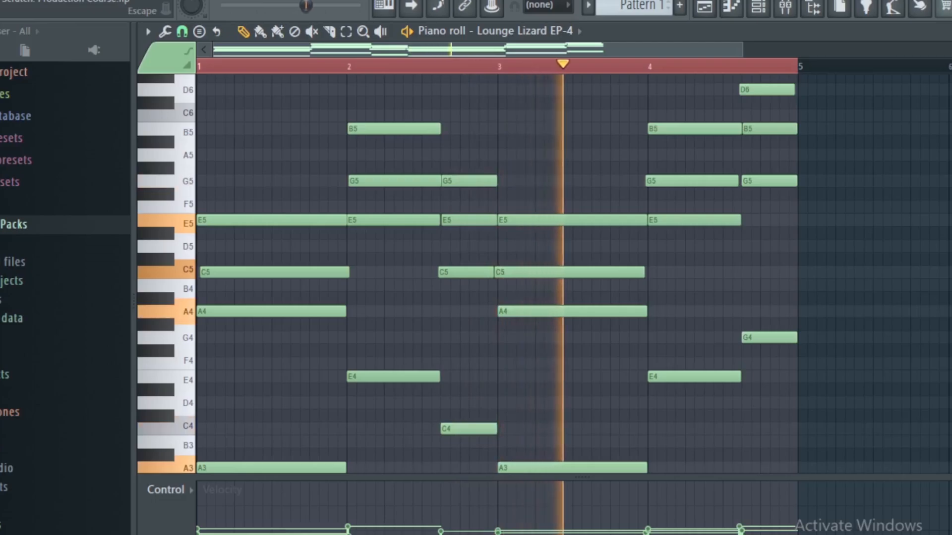
Copy the Lounge Lizard EP-4 channel's notes and paste them into the Xpand!2 channel
key(F7)
right_click(282, 190)
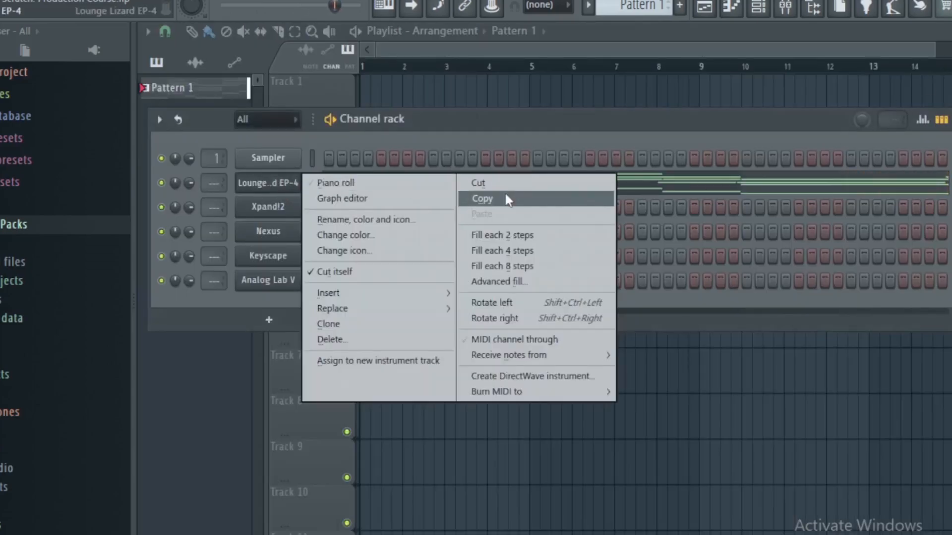
click(504, 192)
right_click(271, 204)
click(491, 239)
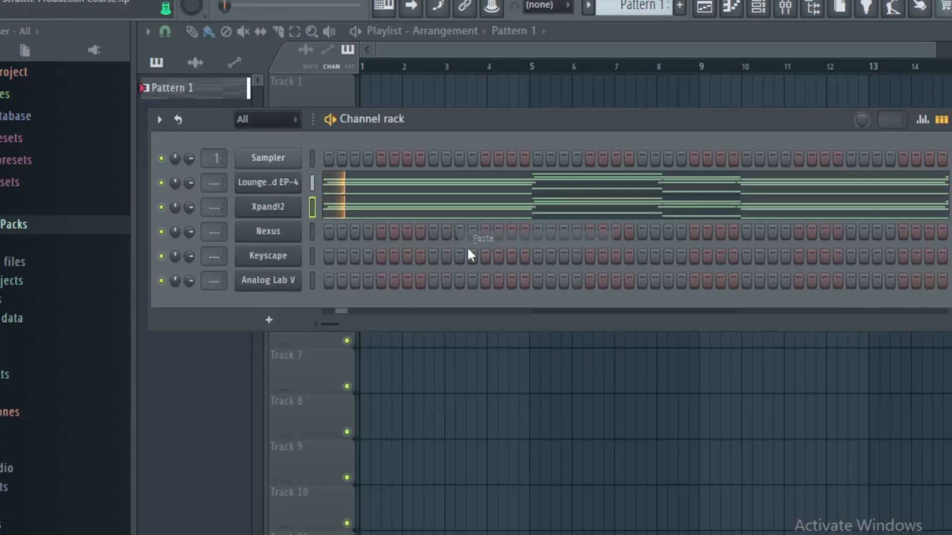
Open the Xpand!2 instrument, move its window up, and load the Soft Pads preset +21 Big Soft Pad
click(282, 210)
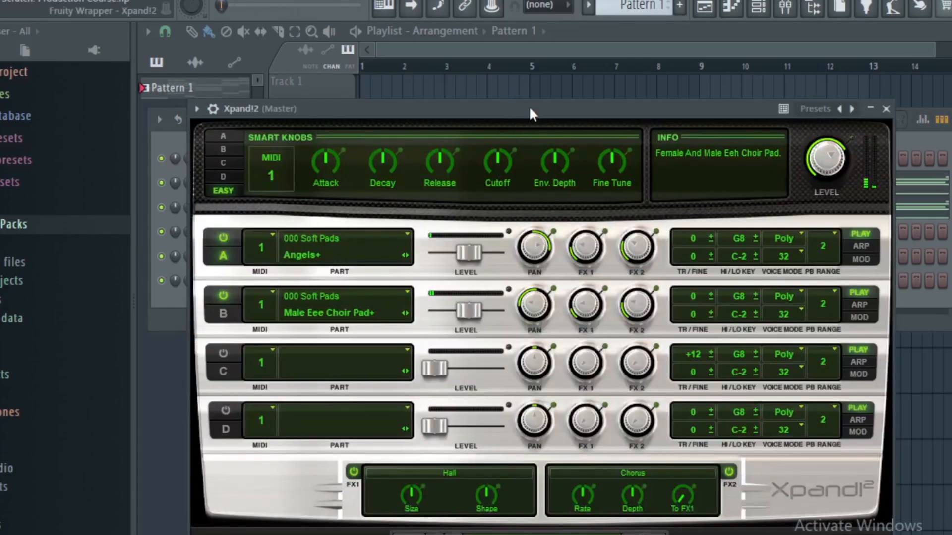
drag(530, 113, 562, 36)
click(569, 464)
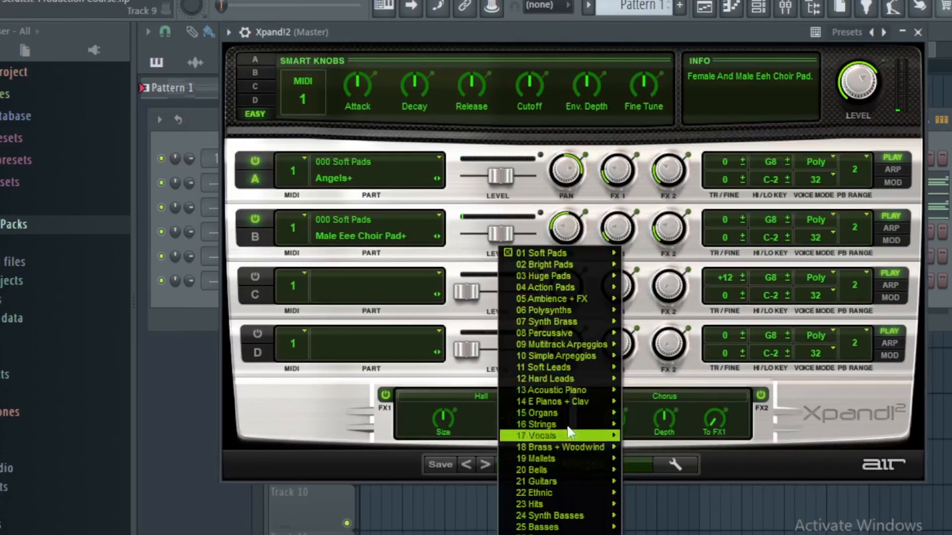
mouse_move(571, 254)
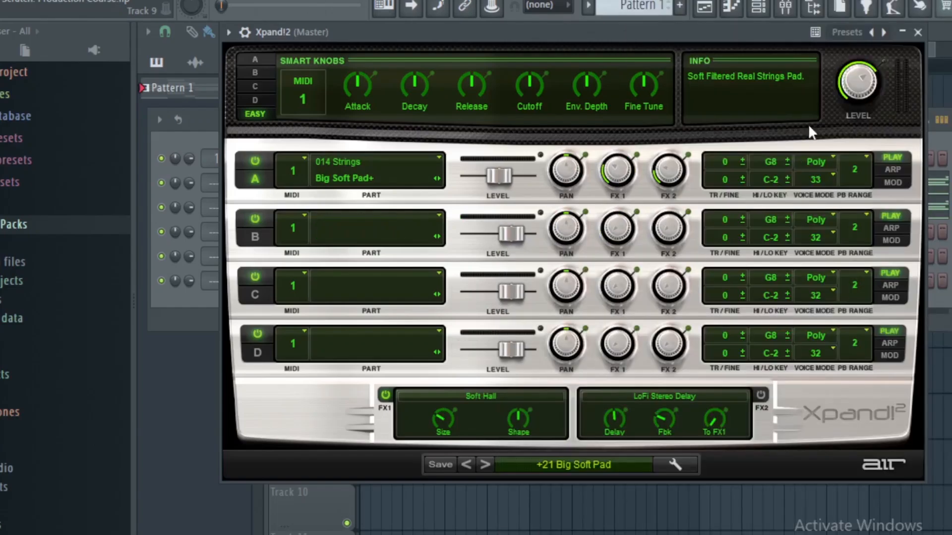
Load the Soft Pads preset +01 Aeronaut, audition the following presets up to +24 Wake Up Darling, and close Xpand!2
click(607, 462)
mouse_move(579, 252)
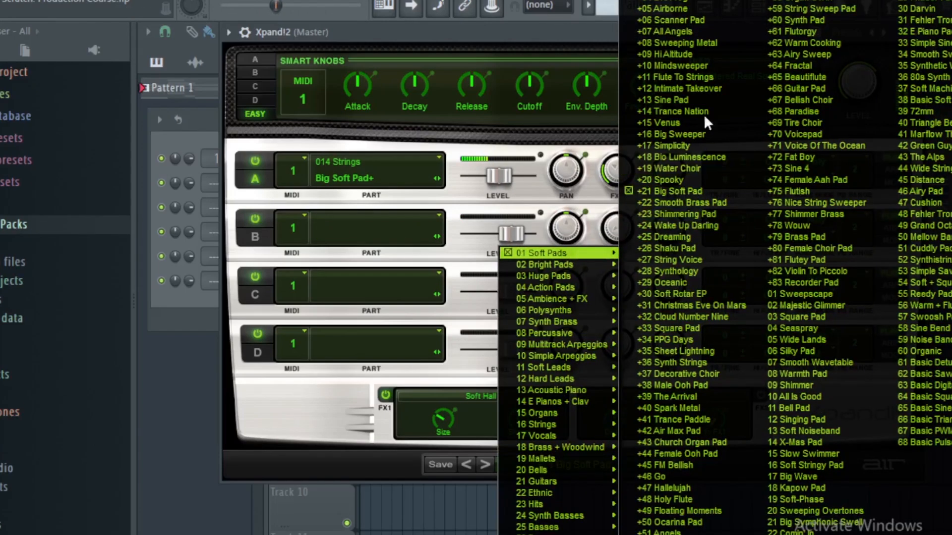
click(697, 0)
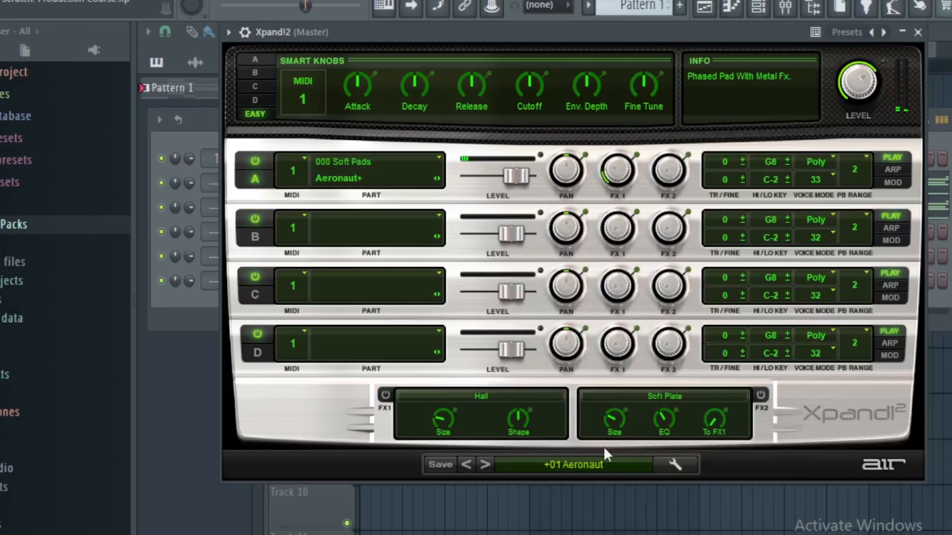
click(486, 465)
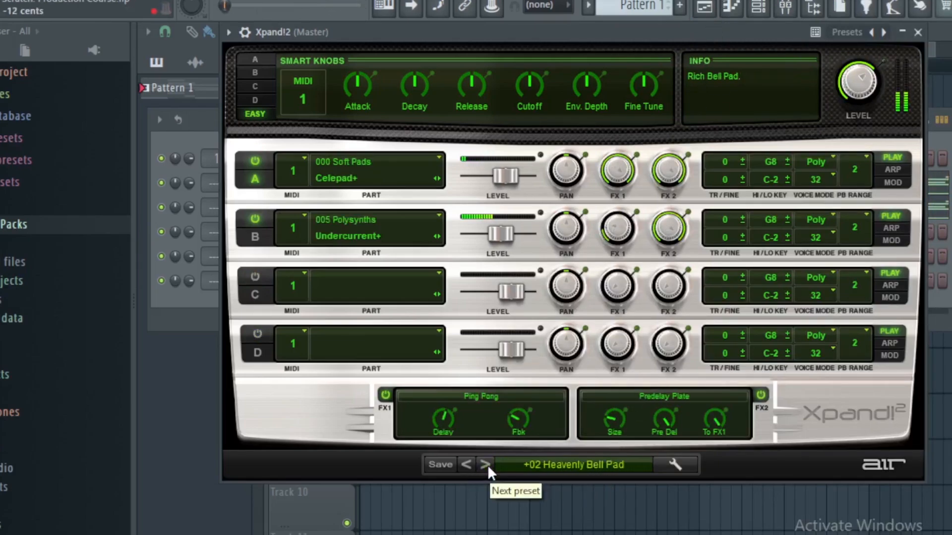
click(489, 465)
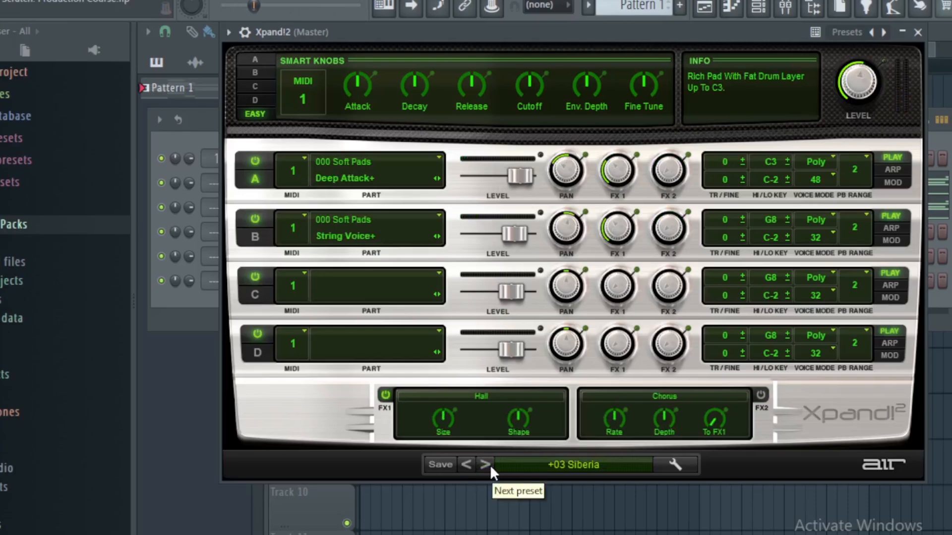
click(489, 465)
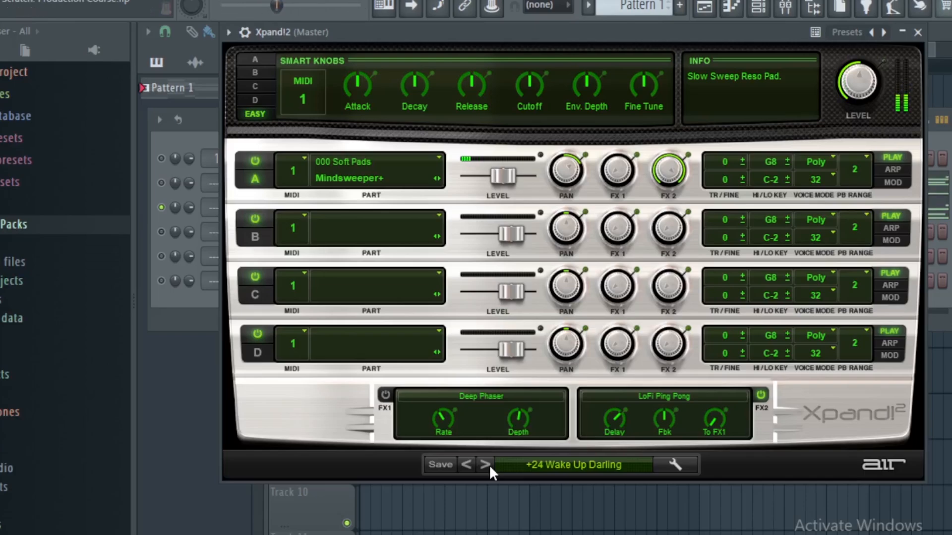
click(918, 33)
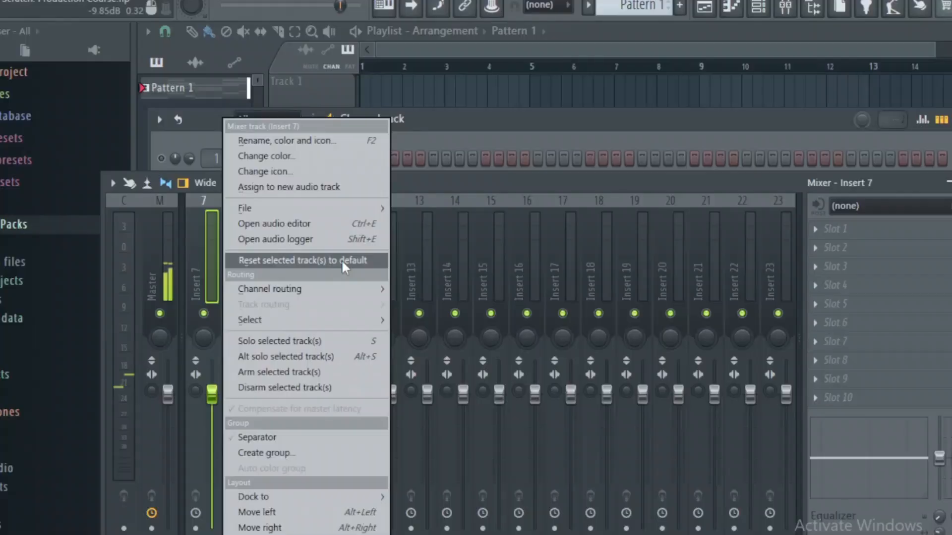
Route Lounge Lizard EP-4 and Xpand!2 to mixer tracks 7 and 8, and lower the Xpand!2 track's volume
mouse_move(364, 281)
click(469, 303)
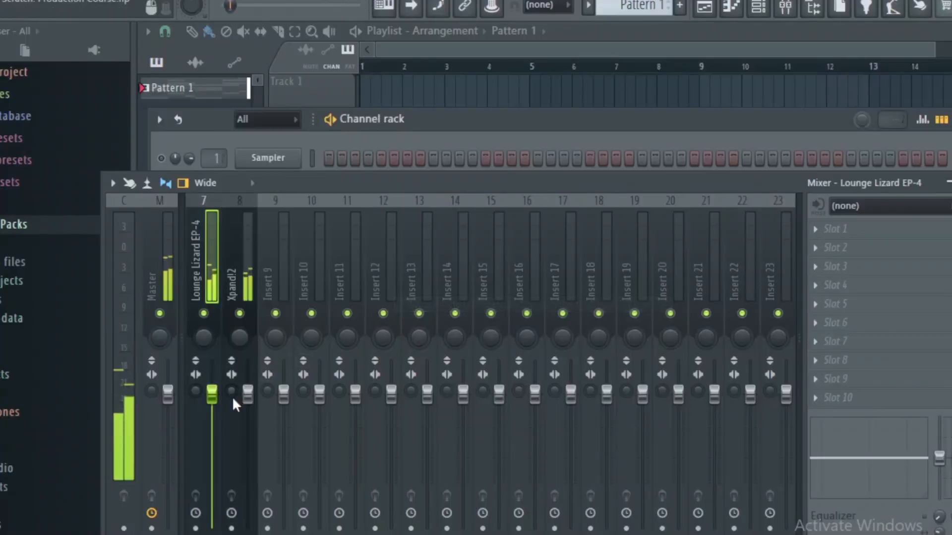
drag(247, 394, 257, 450)
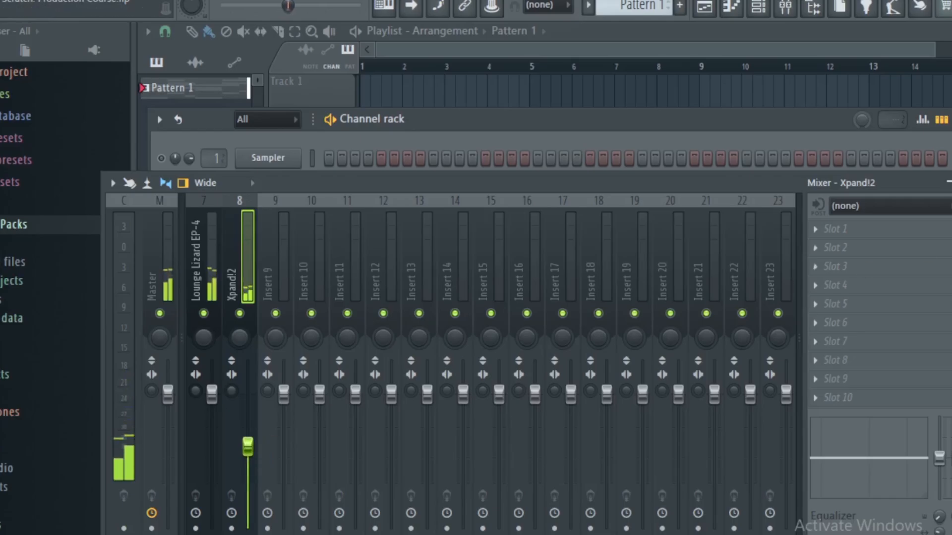
key(F9)
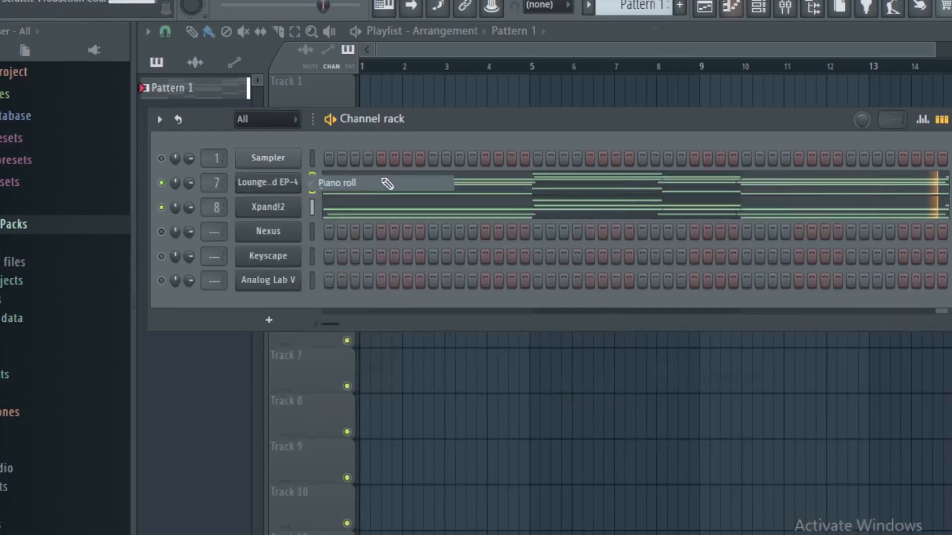
Open the Lounge Lizard EP-4 piano roll and duplicate the four-bar progression three times to fill 16 bars
click(388, 185)
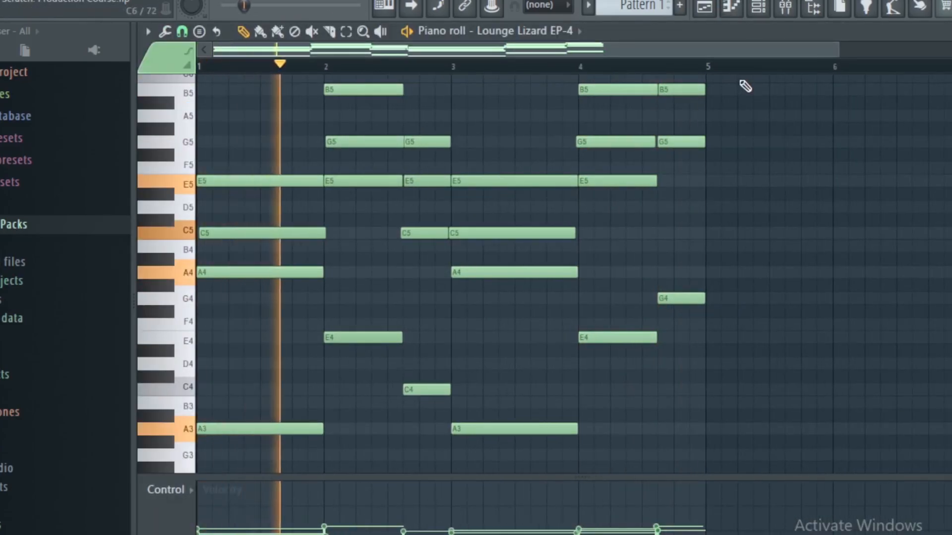
key(ctrl+b)
key(ctrl+b)
key(ctrl+b)
scroll(740, 82, down, 5)
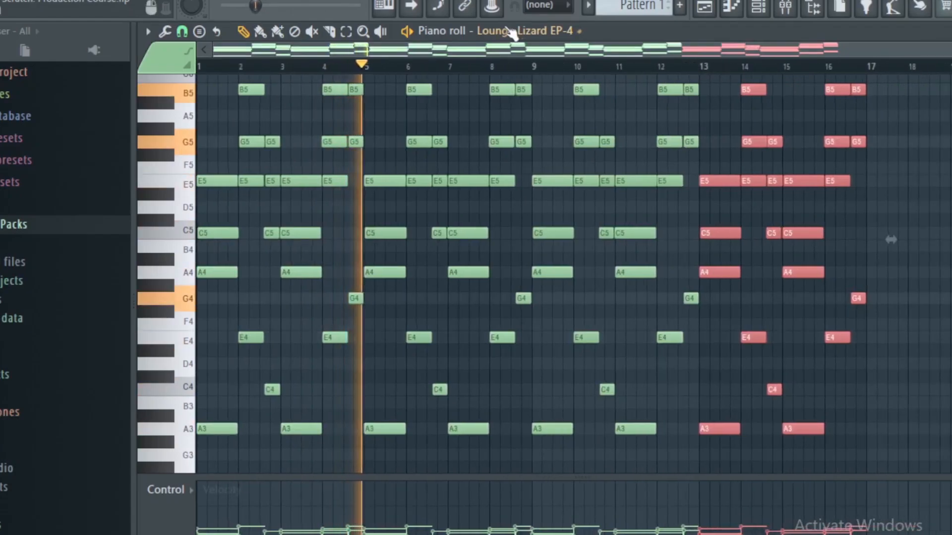
Switch the piano roll to Xpand!2 and duplicate its bars 1–8 so the pad chords repeat in bars 9–12
click(513, 33)
click(528, 94)
double_click(498, 67)
scroll(498, 69, up, 2)
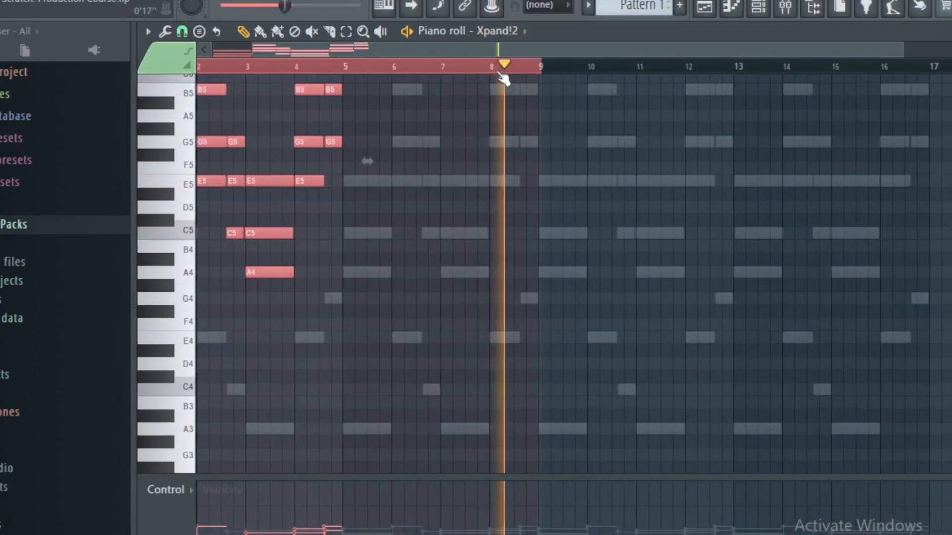
scroll(488, 62, down, 1)
drag(478, 52, 425, 49)
key(ctrl+b)
key(ctrl+d)
scroll(476, 268, up, 2)
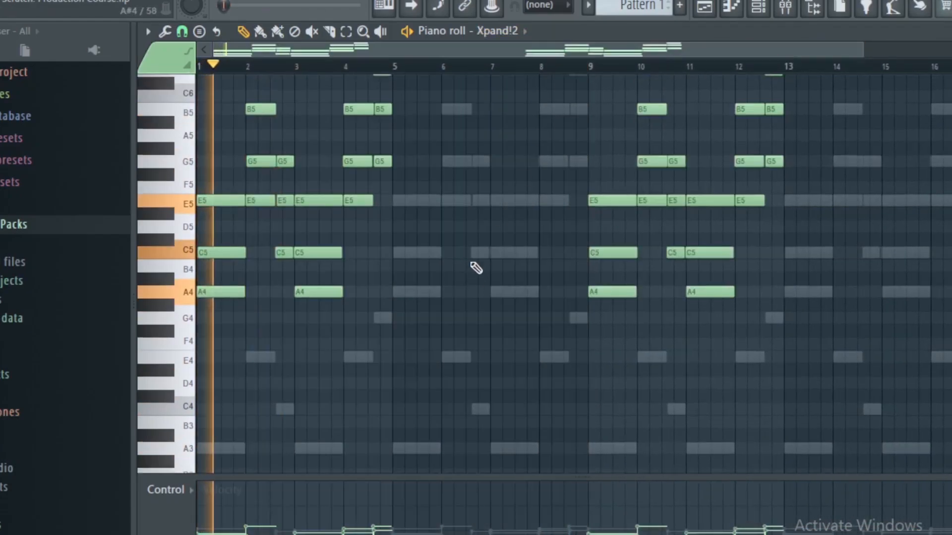
Stop playback, load the Guitar category preset Guitar Mute in Nexus, and close the plugin
key(Escape)
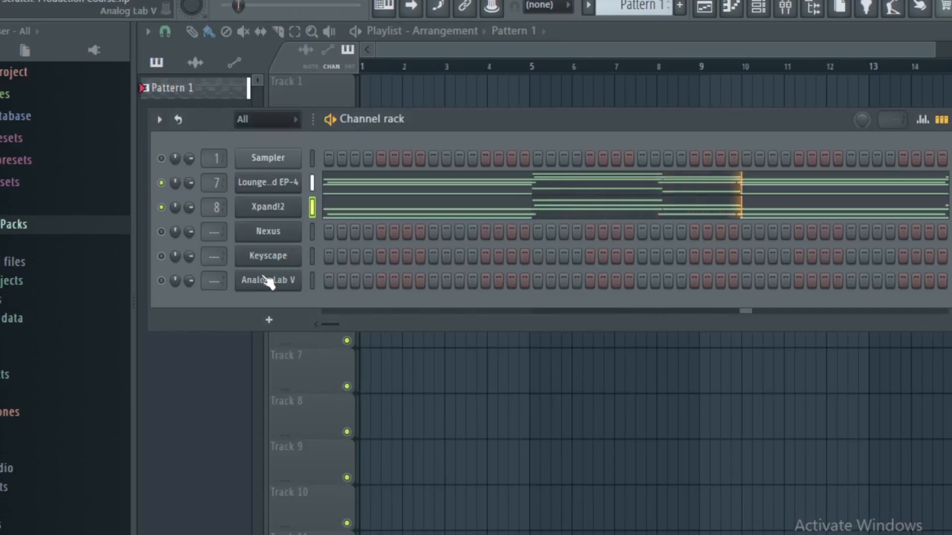
key(space)
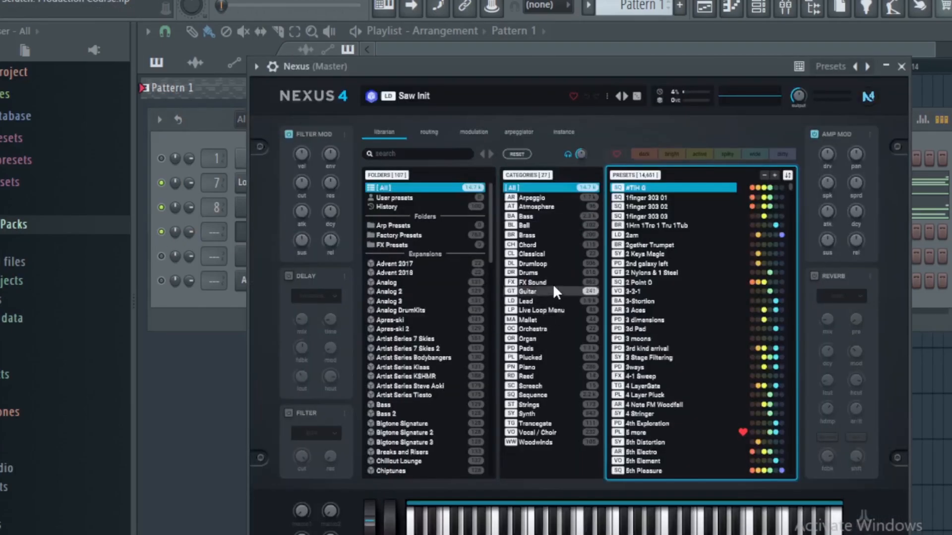
click(553, 291)
scroll(668, 342, down, 3)
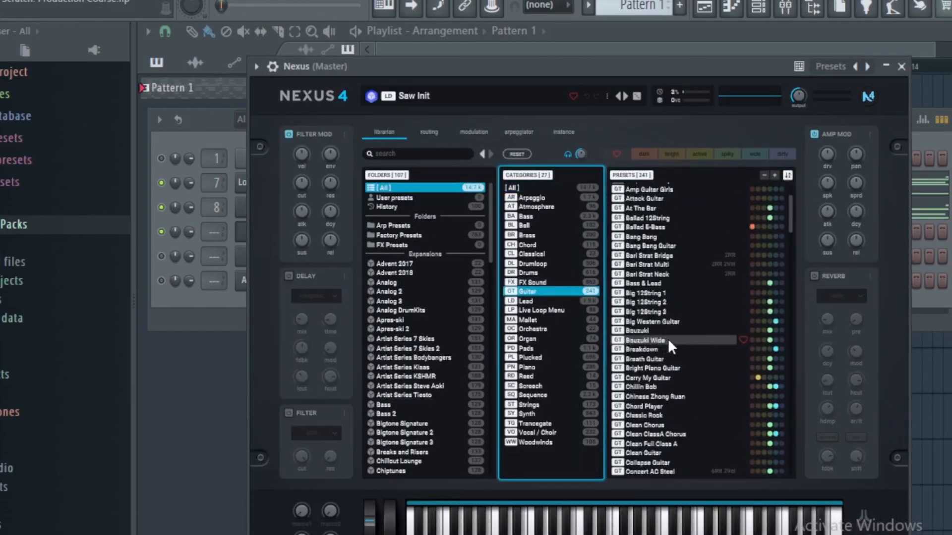
scroll(667, 338, down, 10)
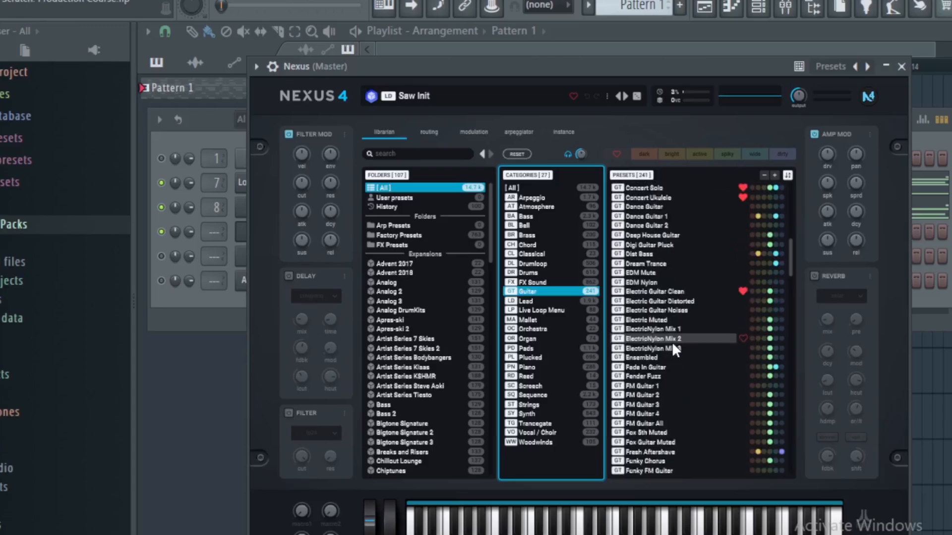
scroll(672, 341, down, 5)
click(664, 419)
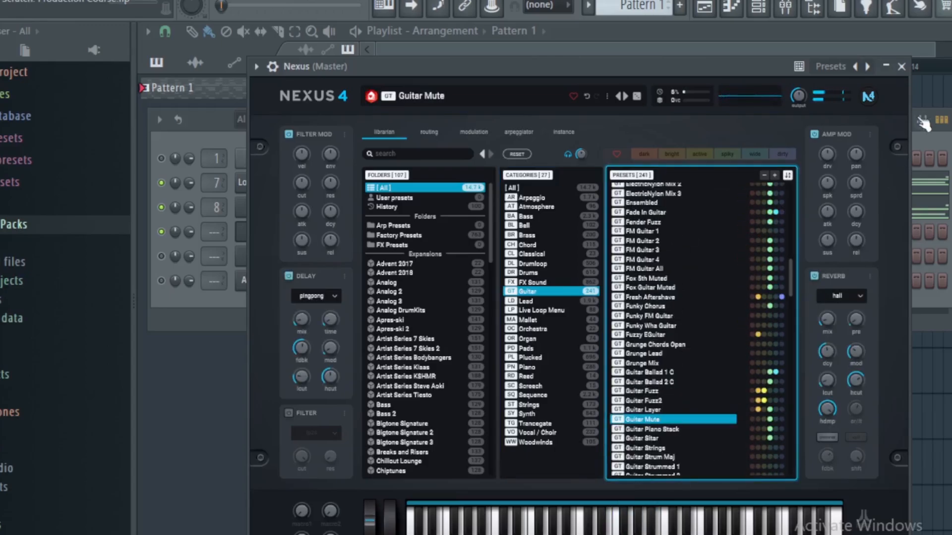
click(901, 66)
Open the Nexus piano roll, write a bar 1 guitar riff of short notes A4, C5, G4, C5, A4, and play it back
right_click(272, 235)
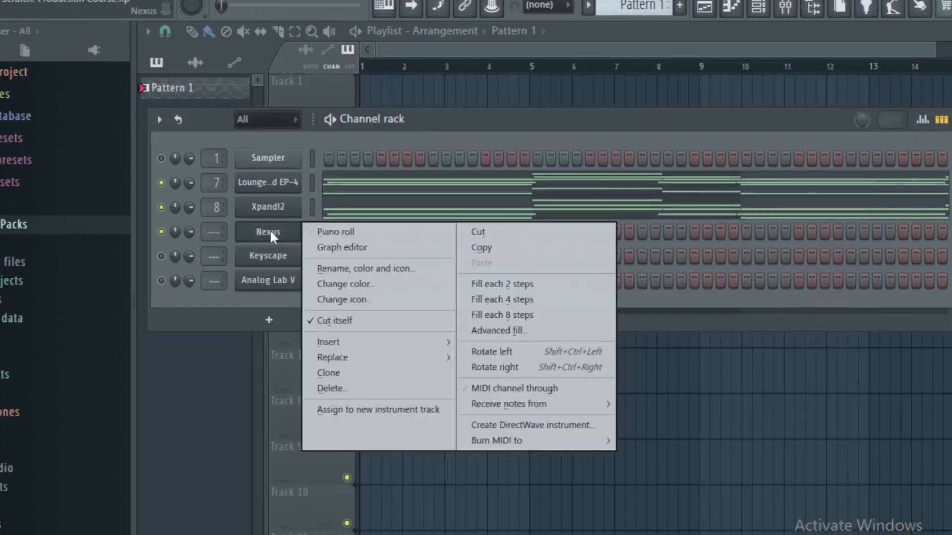
click(335, 232)
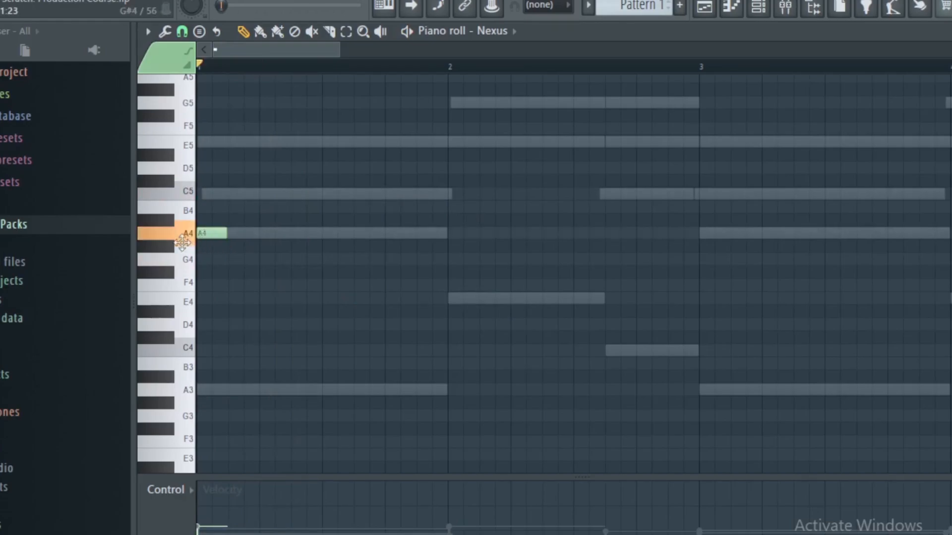
click(250, 194)
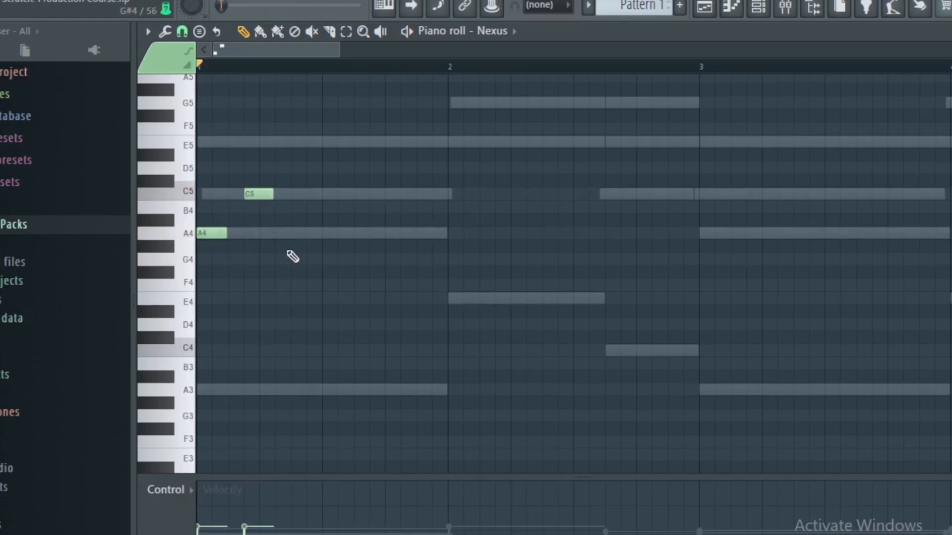
click(299, 258)
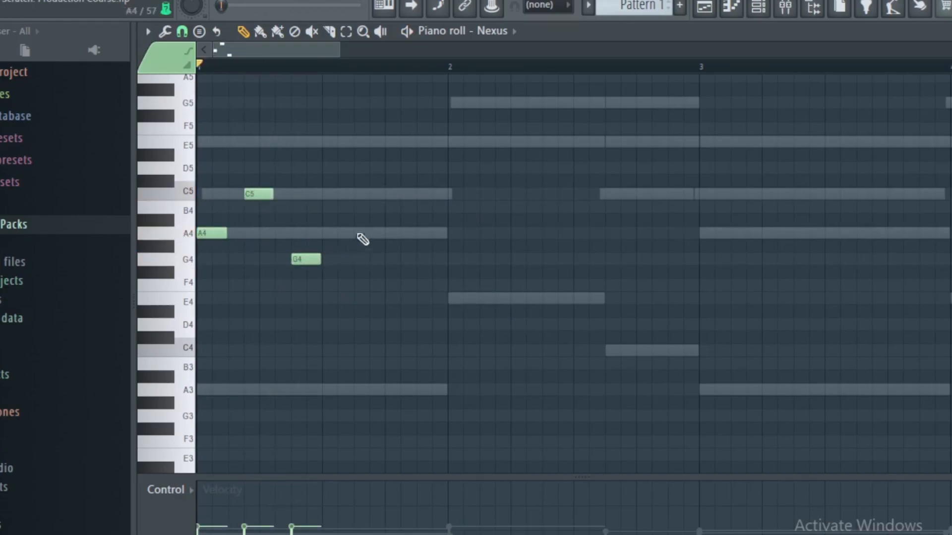
click(362, 194)
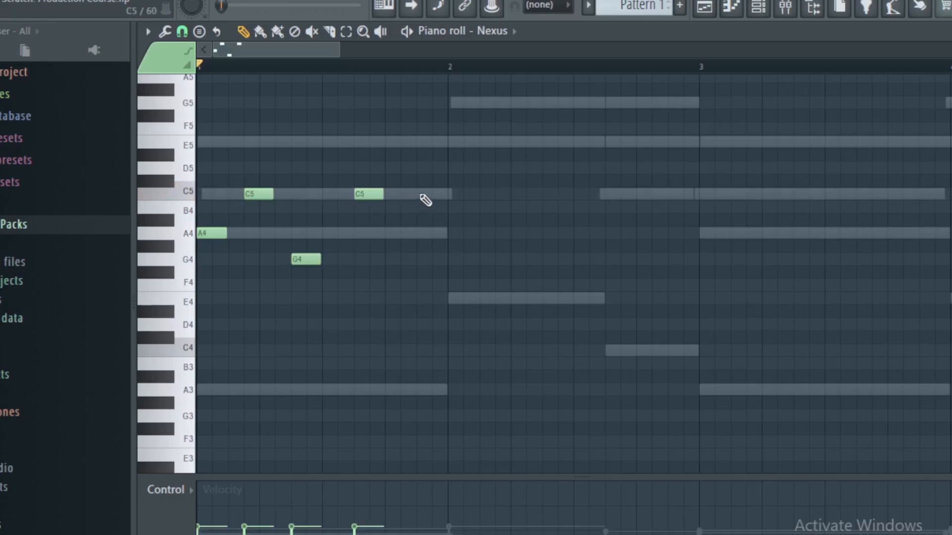
click(422, 233)
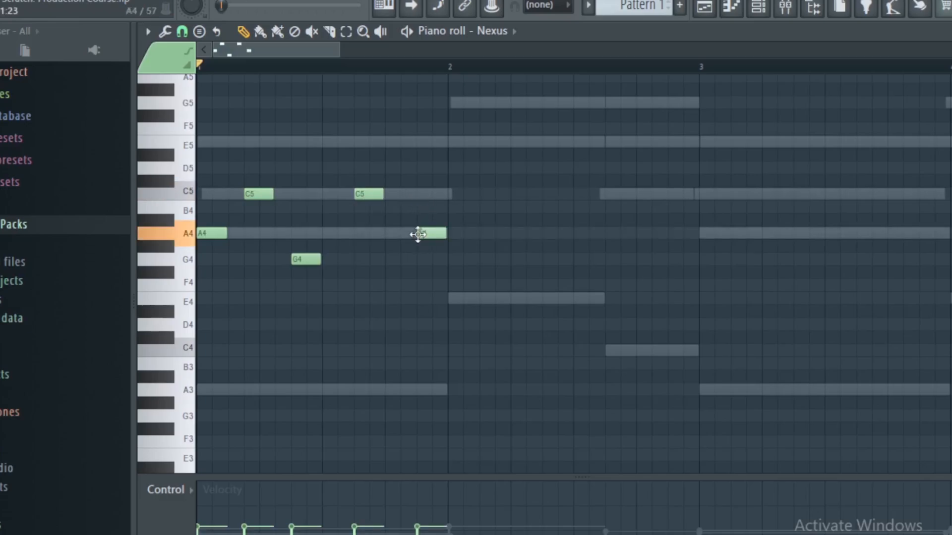
click(424, 233)
key(space)
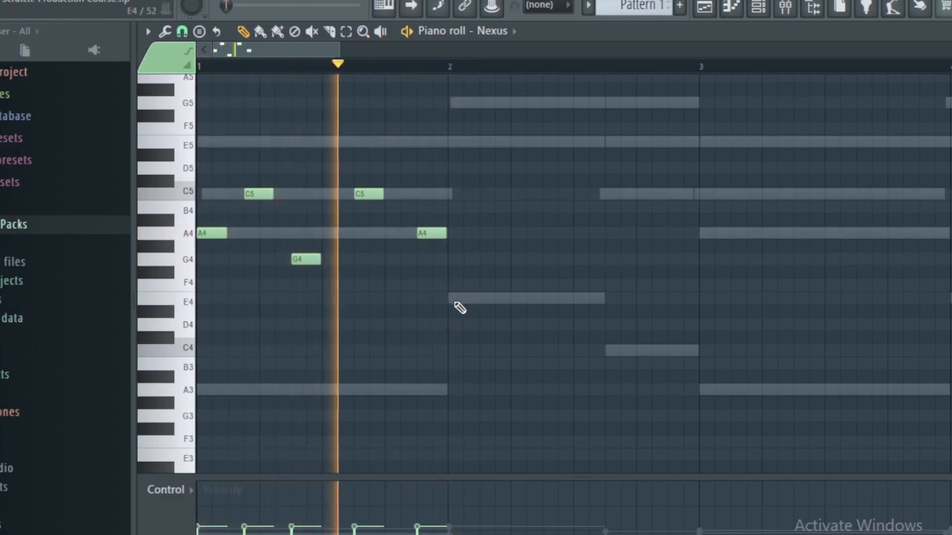
key(space)
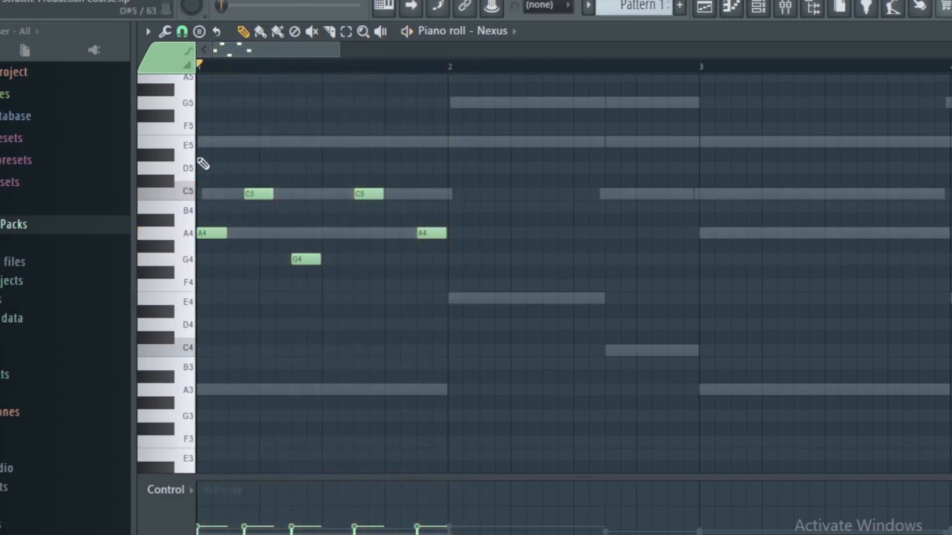
Copy the bar 1 riff into bar 2 transposed down to start on E4, and split its last note into E4 and G4
drag(204, 148, 410, 325)
drag(251, 194, 503, 259)
ctrl+click(609, 314)
scroll(609, 315, up, 1)
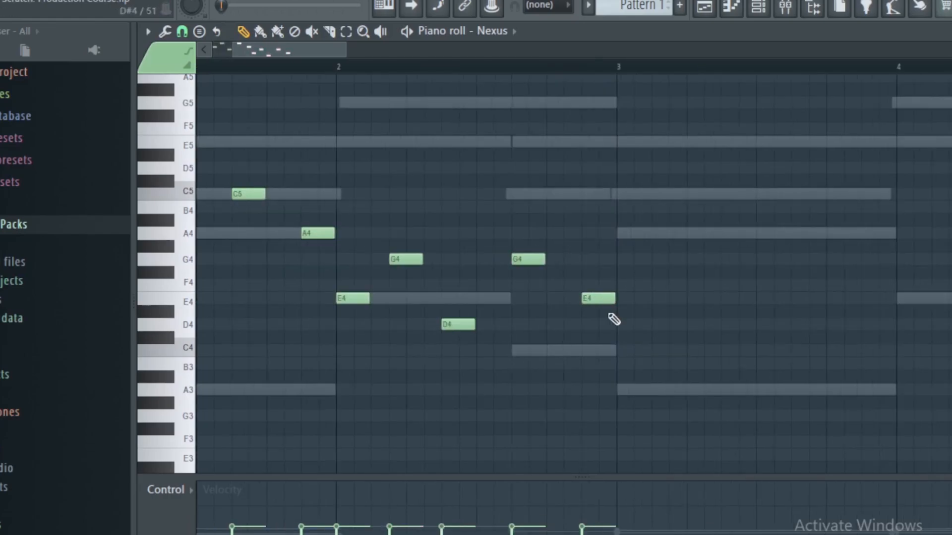
mouse_move(607, 286)
mouse_down()
mouse_move(608, 313)
mouse_move(606, 271)
mouse_up()
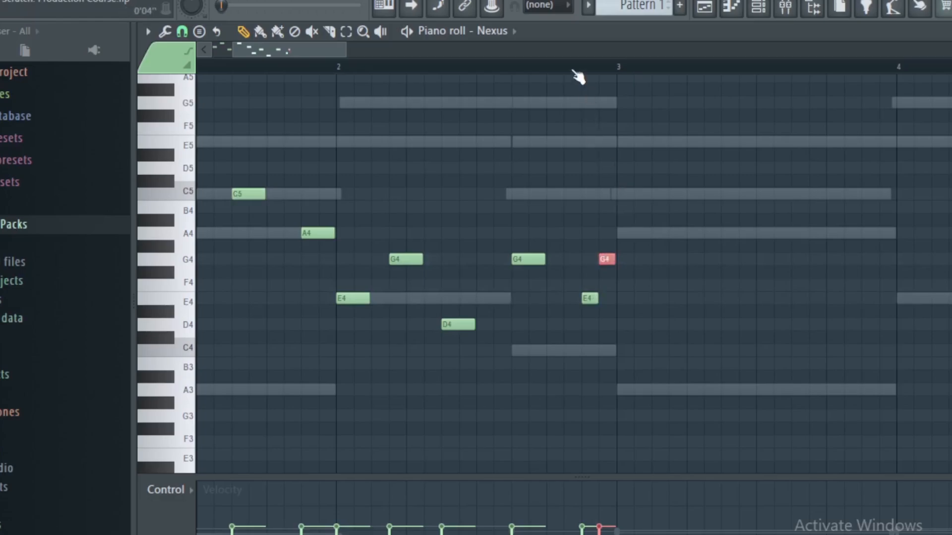
Copy the two-bar guitar riff into bars 3–4
scroll(578, 77, down, 4)
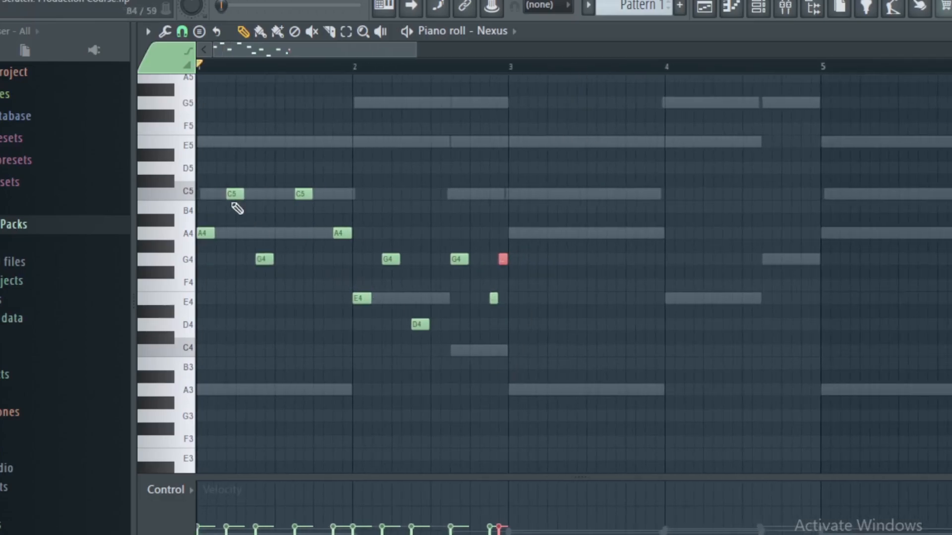
drag(198, 163, 506, 385)
drag(206, 233, 518, 257)
ctrl+click(926, 209)
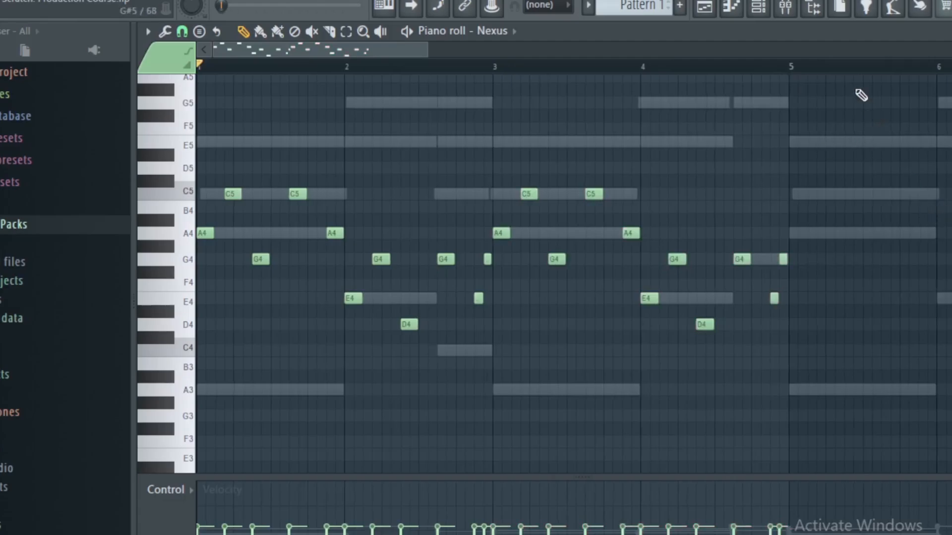
Duplicate the four-bar guitar riff into bars 5–8 and play the melody back from bar 1
scroll(852, 70, up, 2)
scroll(553, 56, down, 3)
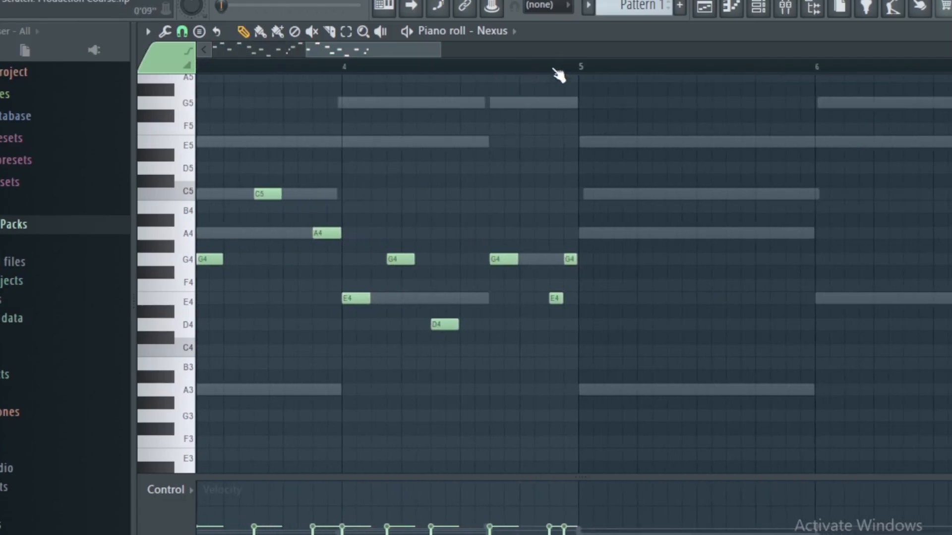
mouse_move(538, 70)
mouse_down()
mouse_move(444, 65)
mouse_move(545, 79)
mouse_up()
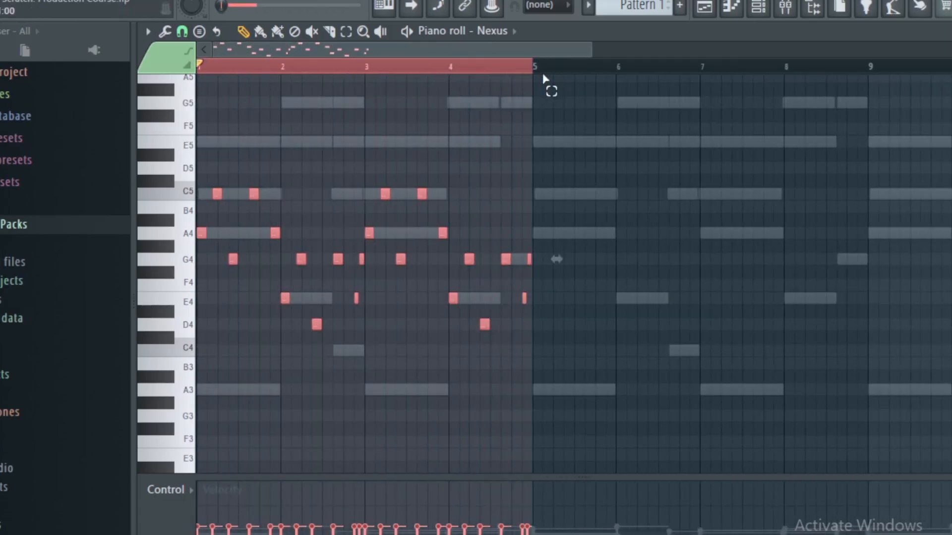
key(ctrl+b)
click(202, 69)
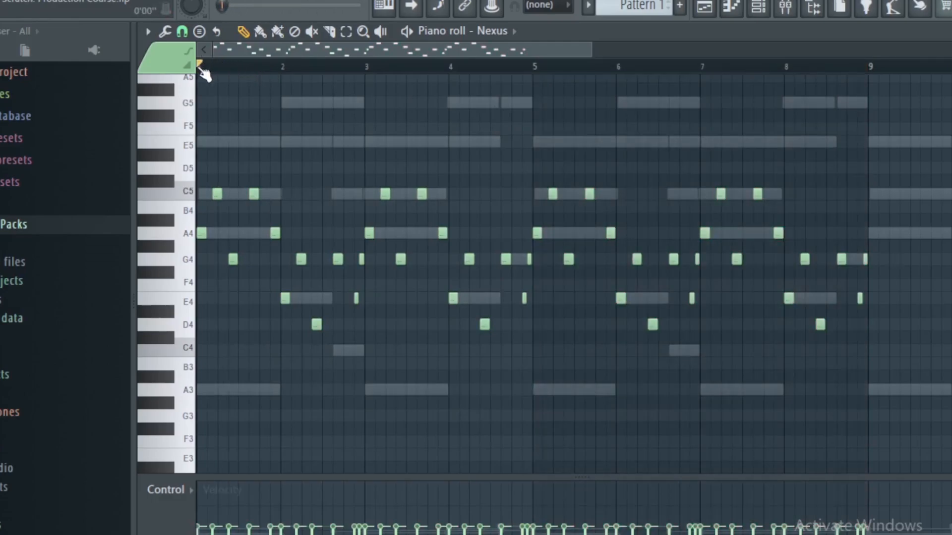
key(space)
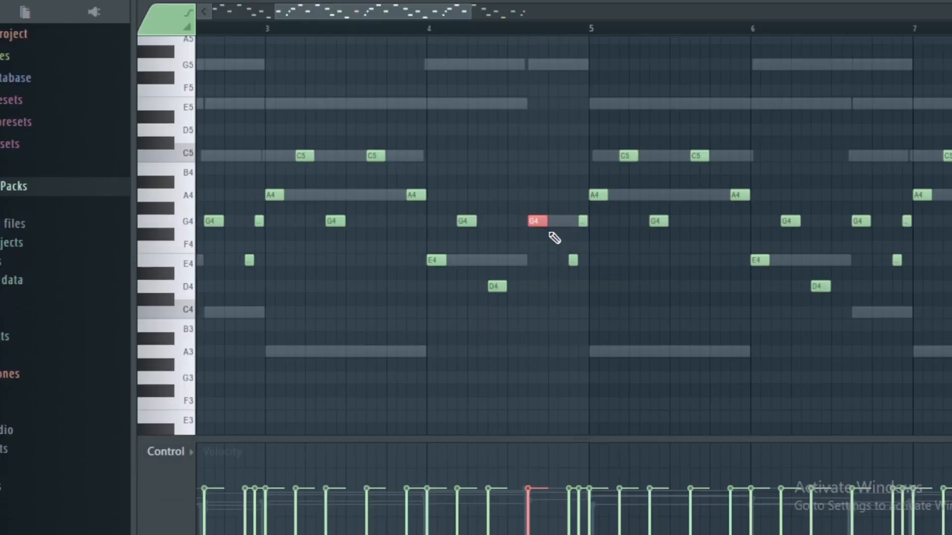
Chop the longer G4 near the end of bar 4 into four slices and ramp their velocities upward
key(alt+u)
drag(479, 122, 748, 75)
click(837, 289)
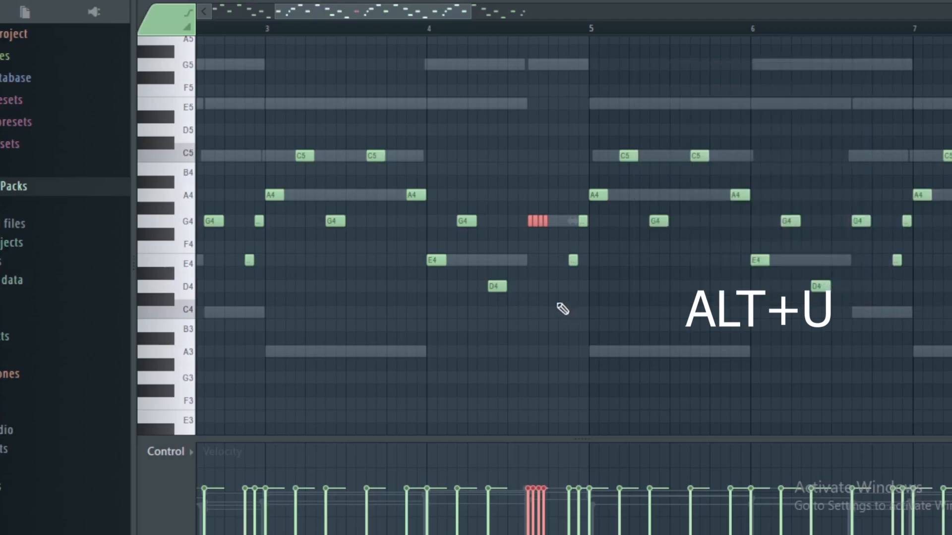
drag(518, 530, 518, 534)
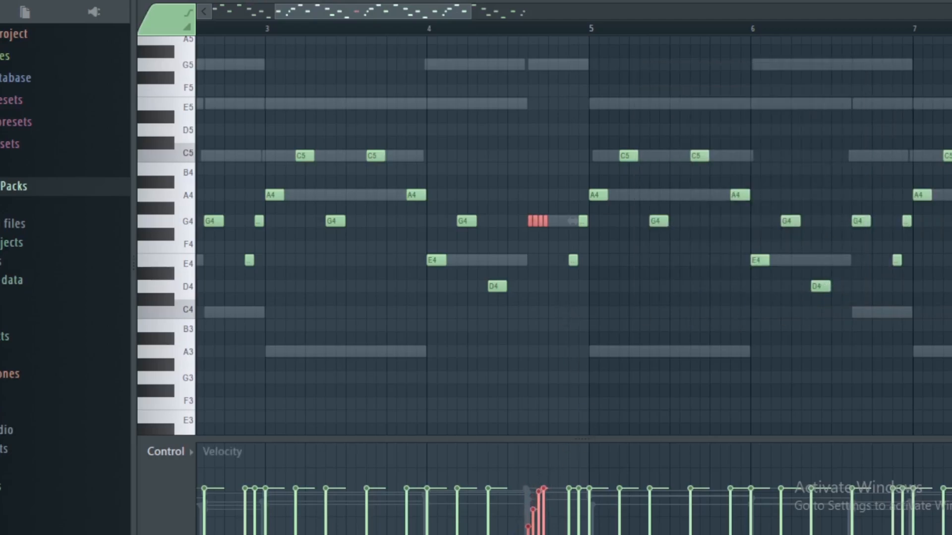
key(ctrl+d)
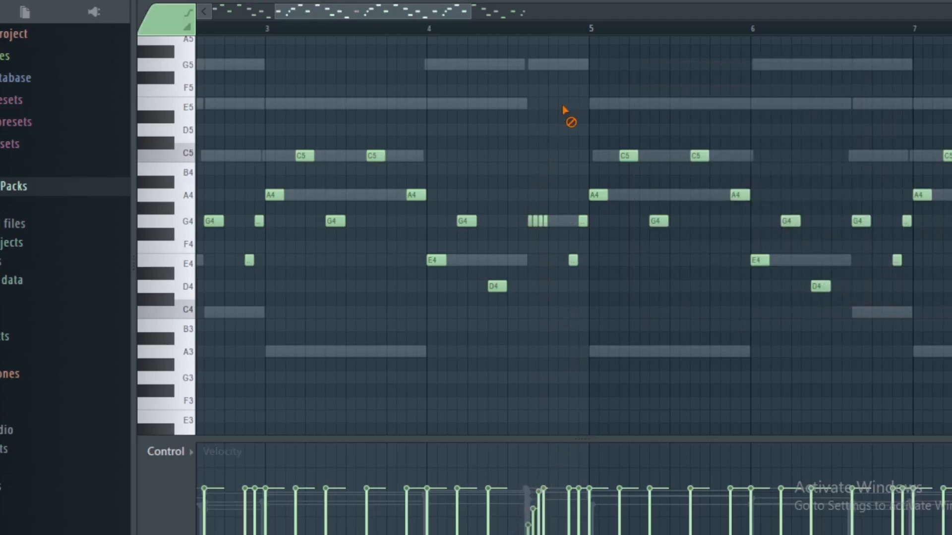
Add a short A4 right after the chopped G4 notes in bar 4 and play the passage back
click(510, 35)
key(space)
key(space)
scroll(549, 33, up, 2)
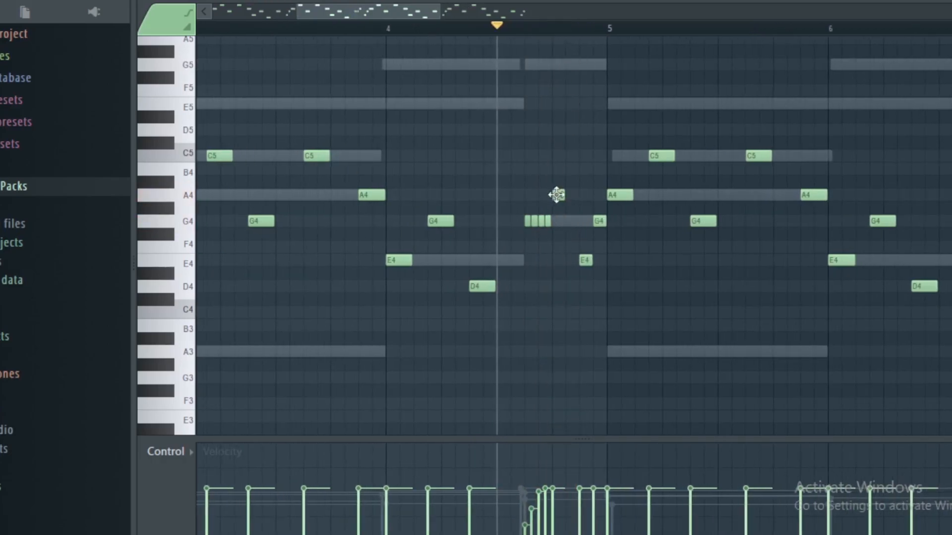
click(556, 195)
key(space)
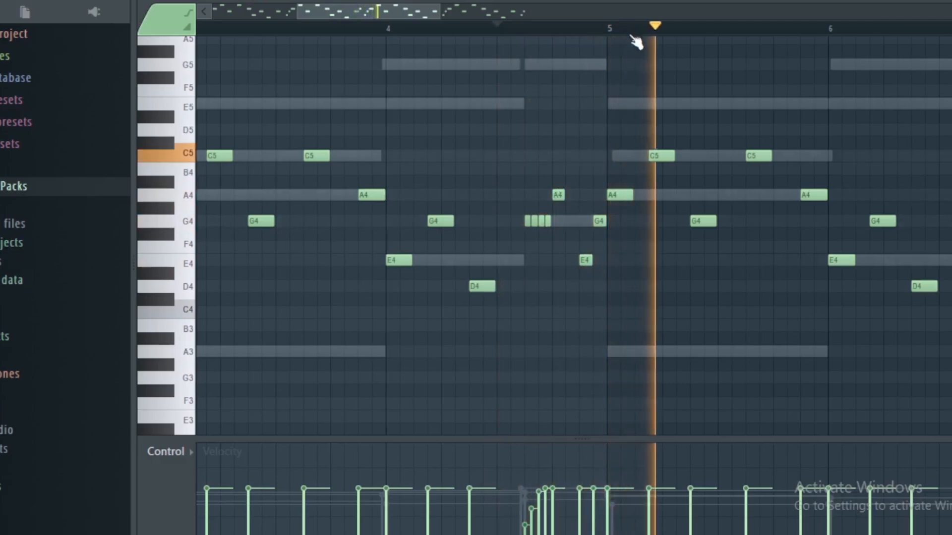
key(space)
Play the riff through to bar 8 and add two short A4 notes just before that bar's second G4
scroll(634, 35, down, 3)
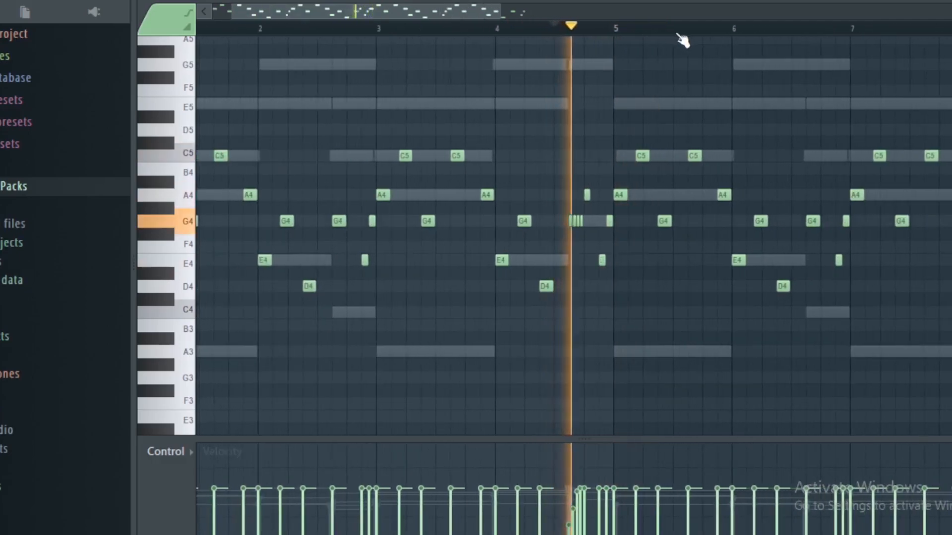
key(space)
scroll(677, 36, down, 1)
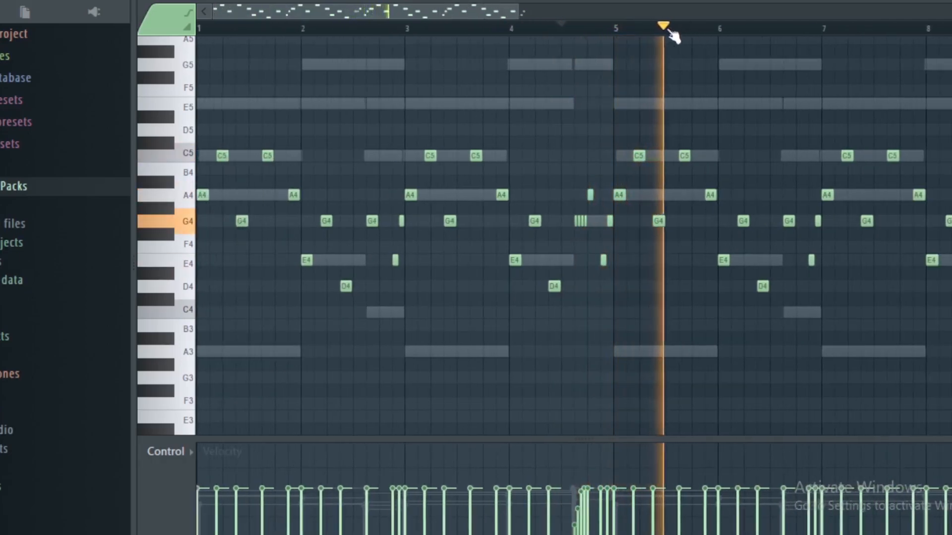
drag(456, 17, 597, 35)
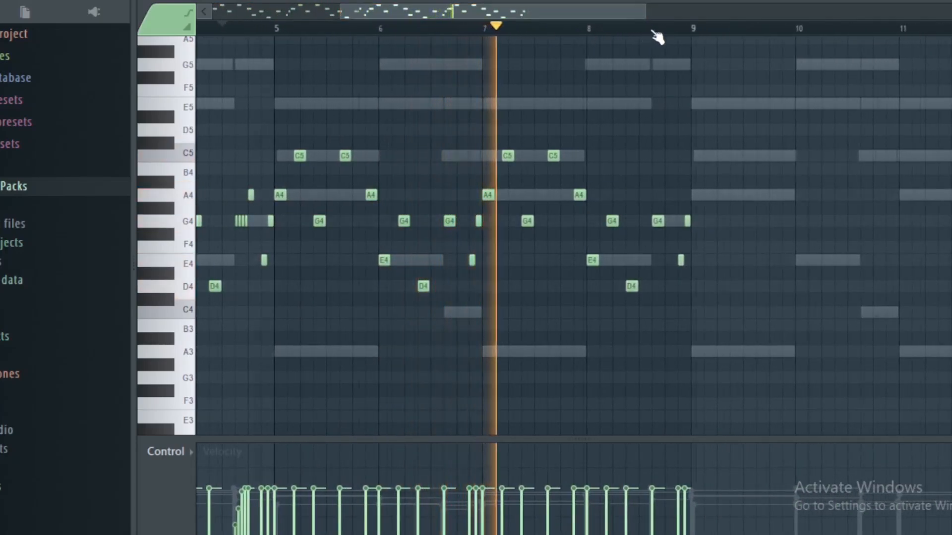
scroll(659, 36, up, 1)
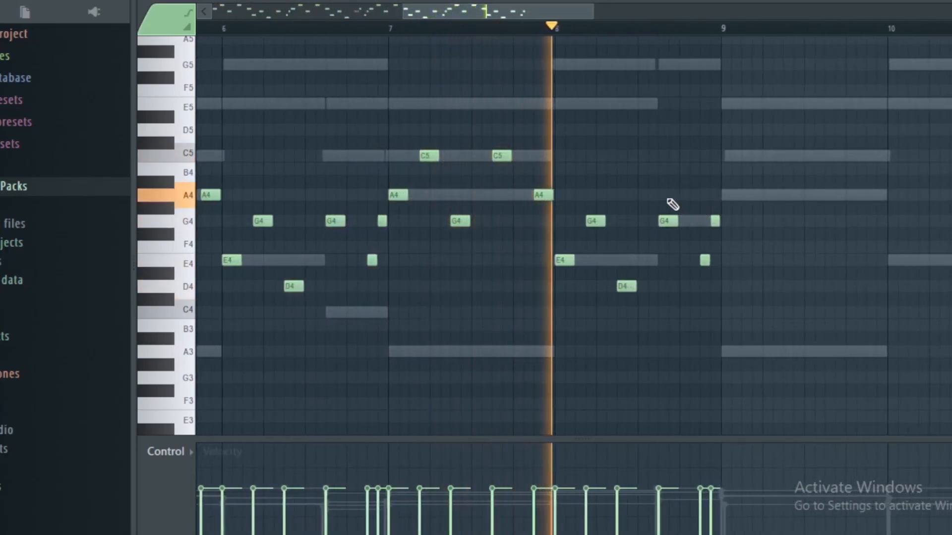
key(space)
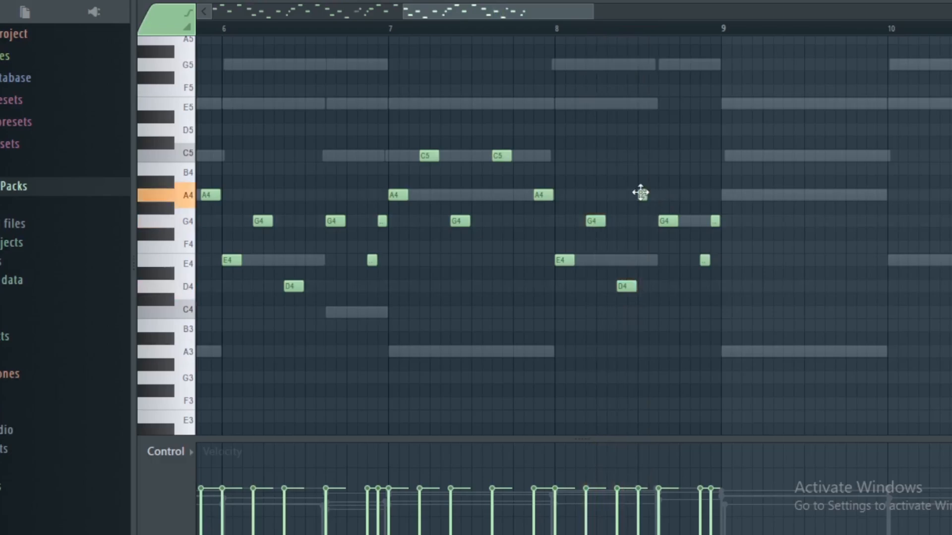
click(640, 192)
click(653, 195)
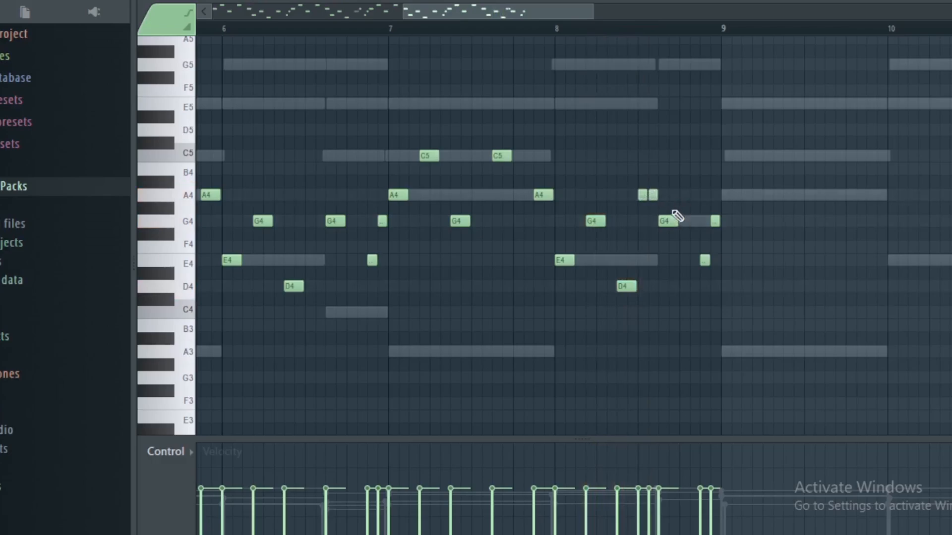
Chop the second G4 in bar 8 into four slices and ramp their velocities upward
click(670, 221)
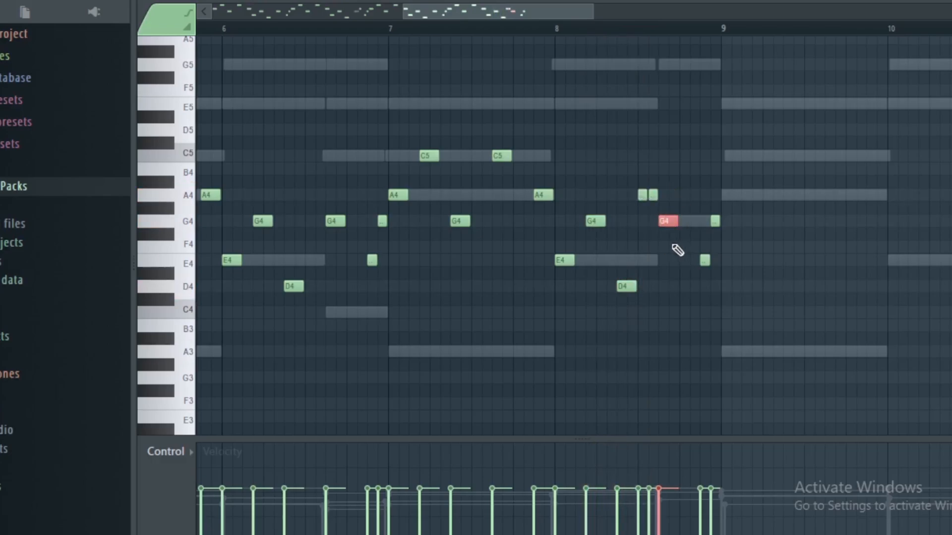
key(alt+u)
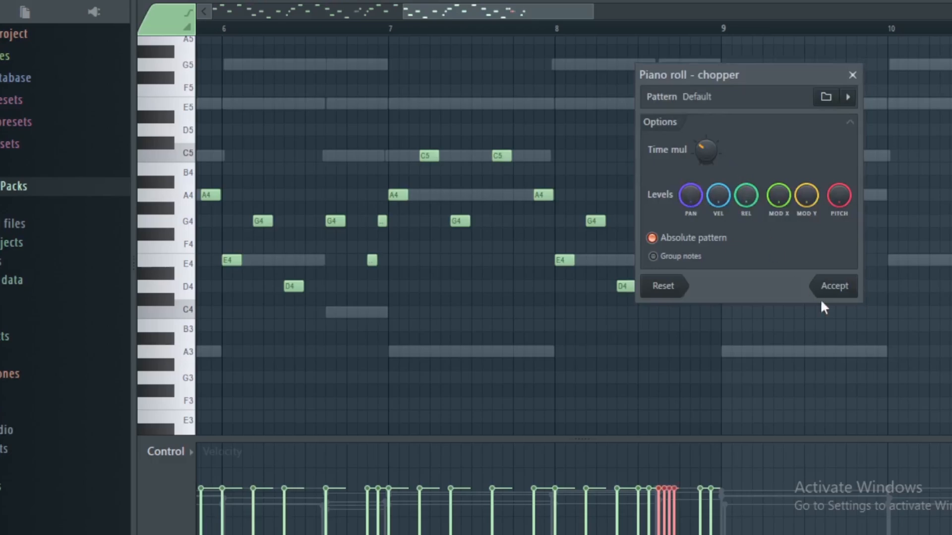
click(835, 287)
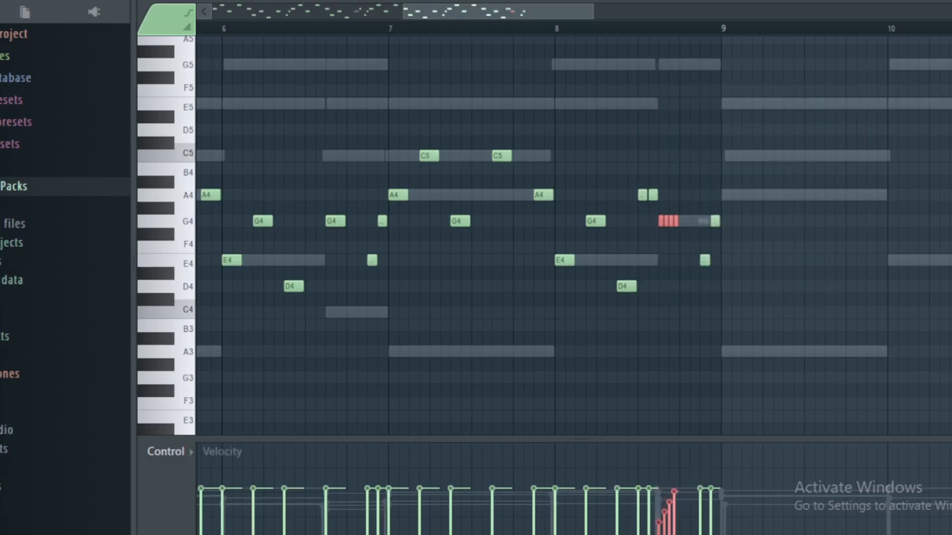
Extend bar 8's ending with a short D4 after the chopped G4s, shift the E4 and G4 earlier, and finish with a short A4
scroll(716, 30, up, 5)
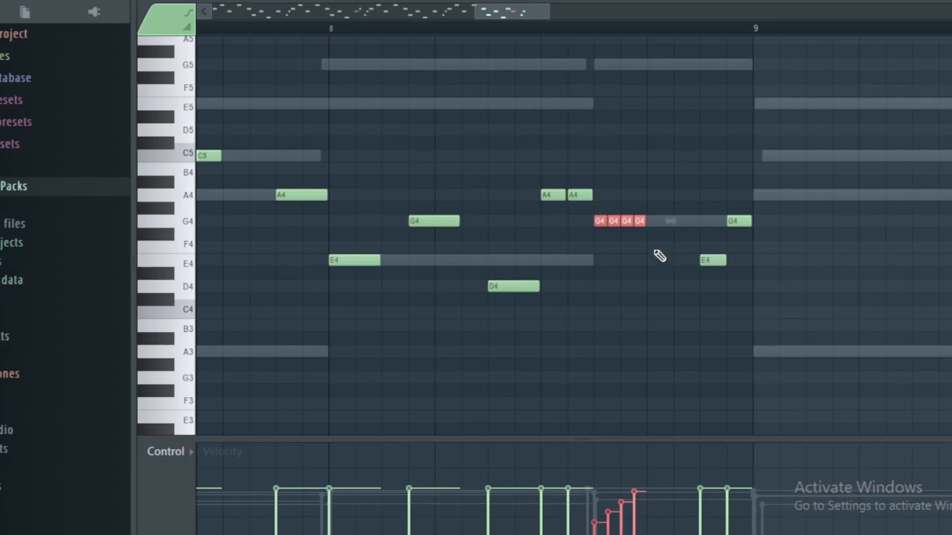
click(653, 263)
drag(661, 268, 662, 287)
drag(706, 258, 681, 259)
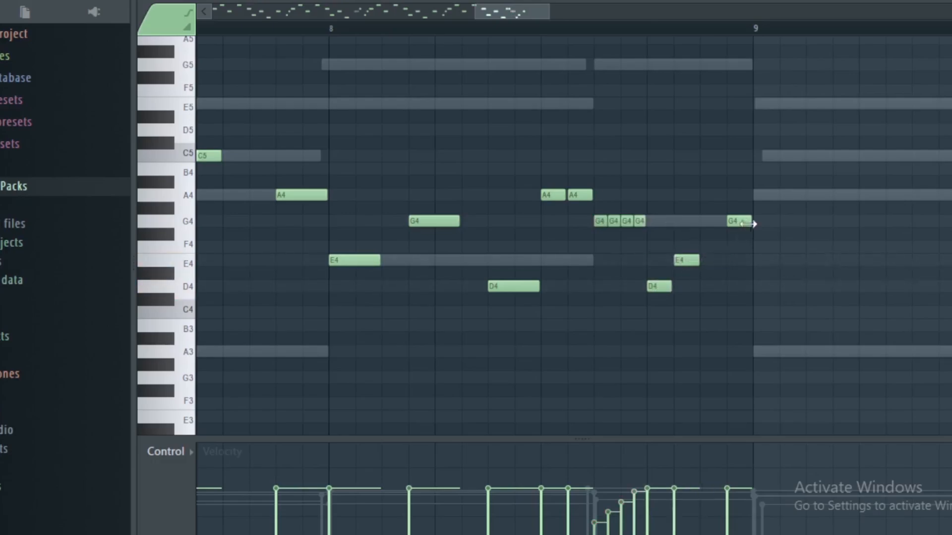
drag(742, 221, 712, 218)
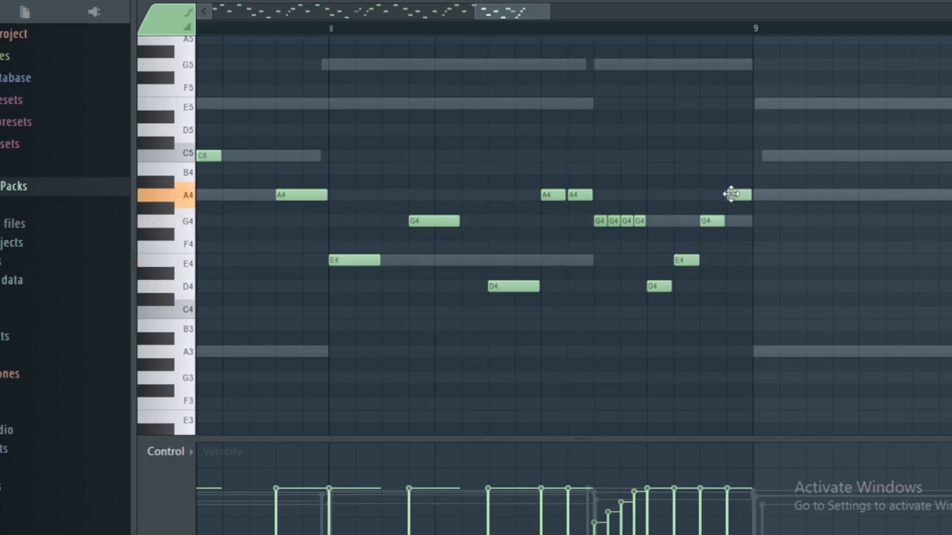
Play back the reworked ending of the guitar riff from the middle of bar 8
scroll(722, 32, down, 3)
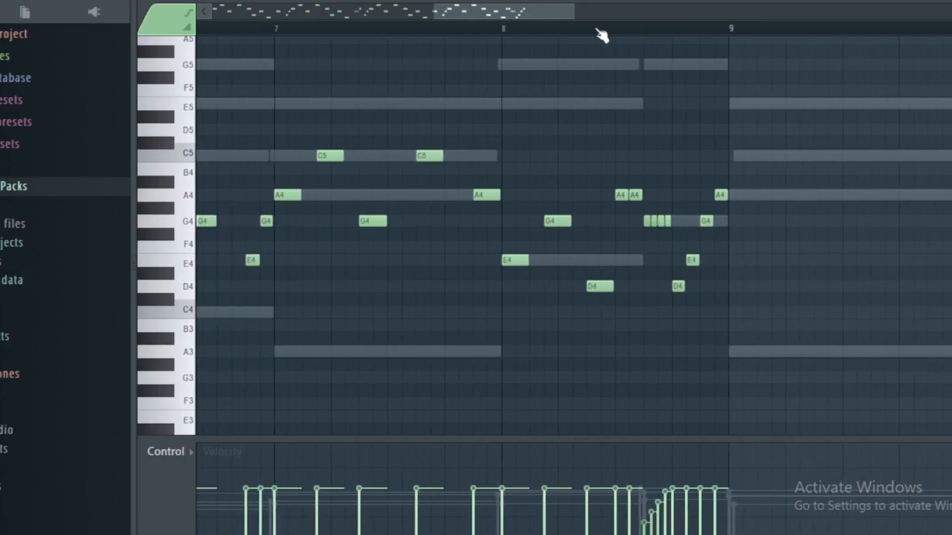
click(596, 30)
key(space)
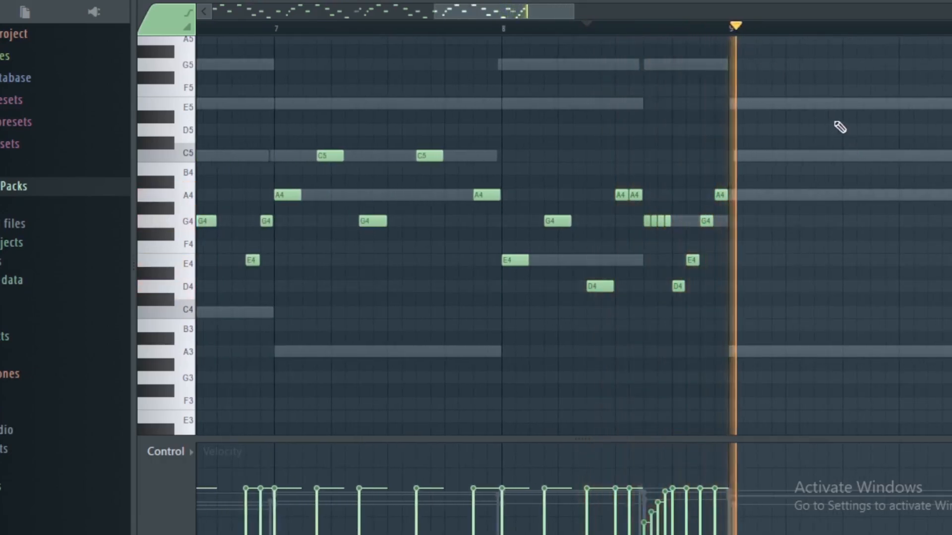
scroll(721, 32, down, 4)
scroll(720, 32, down, 2)
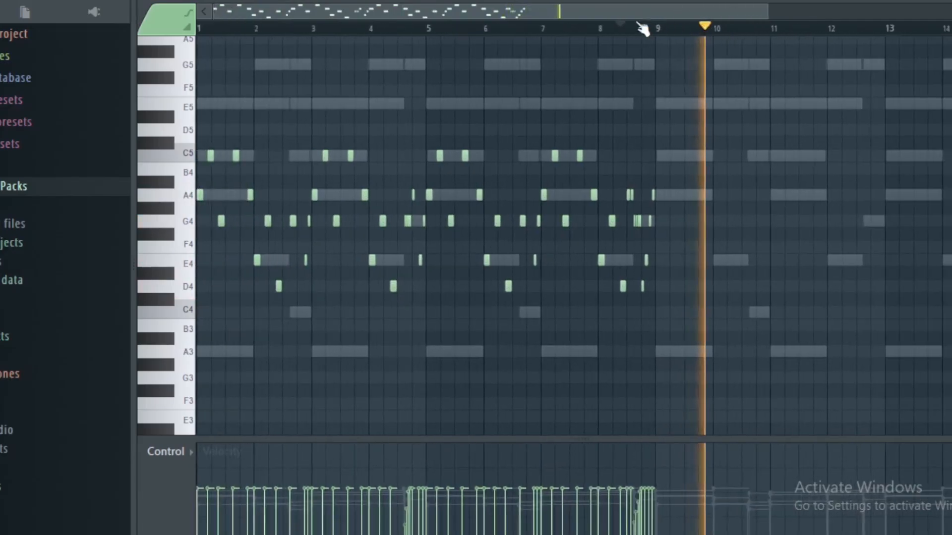
key(space)
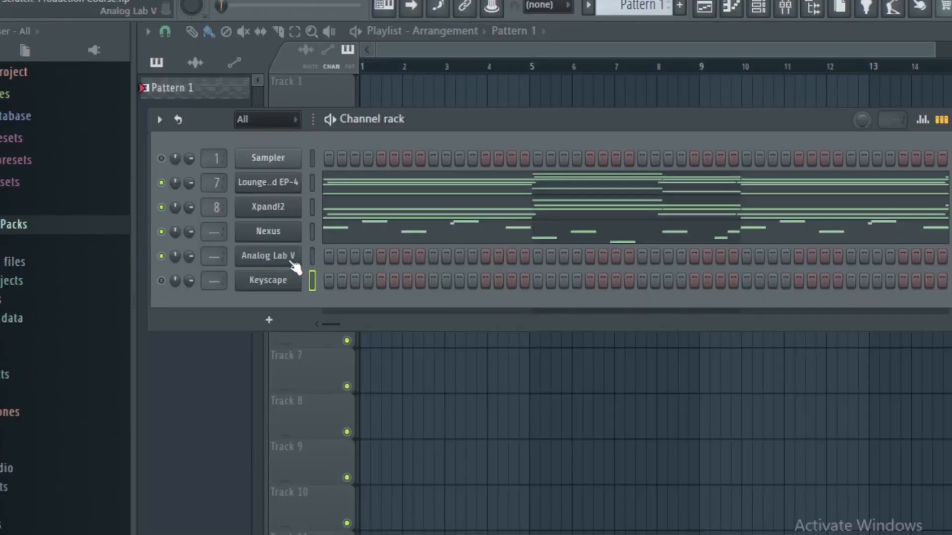
Open Analog Lab V, search its presets for "pluck", and filter the results to Plucked Keys
click(294, 264)
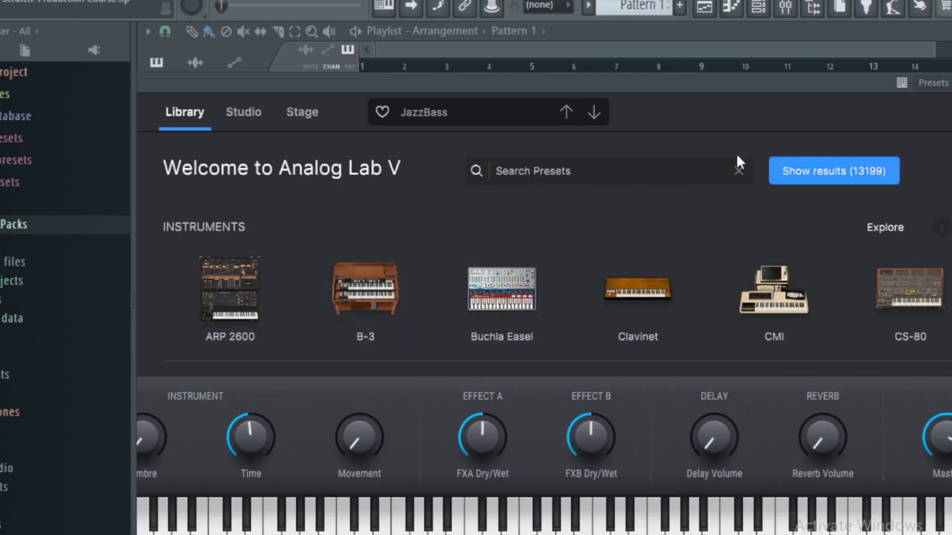
click(657, 174)
text(pluck)
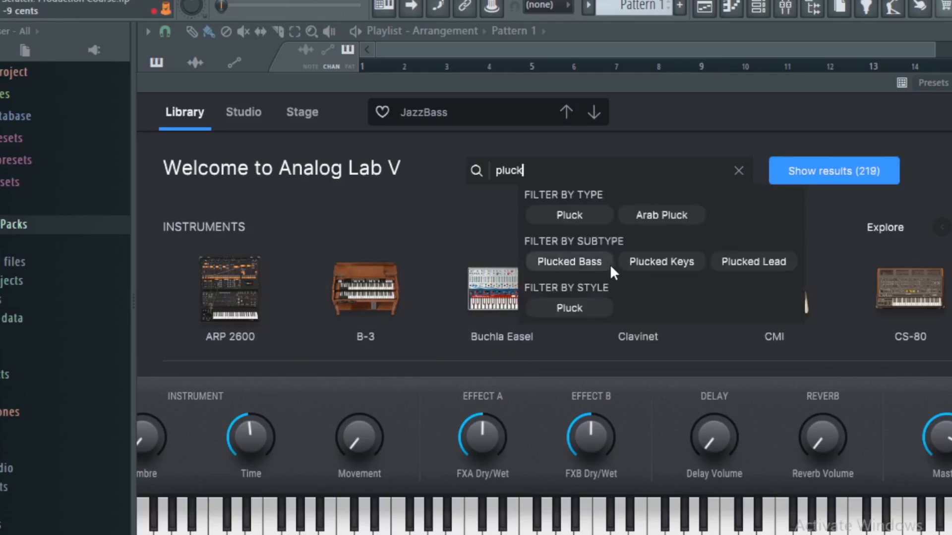
click(664, 263)
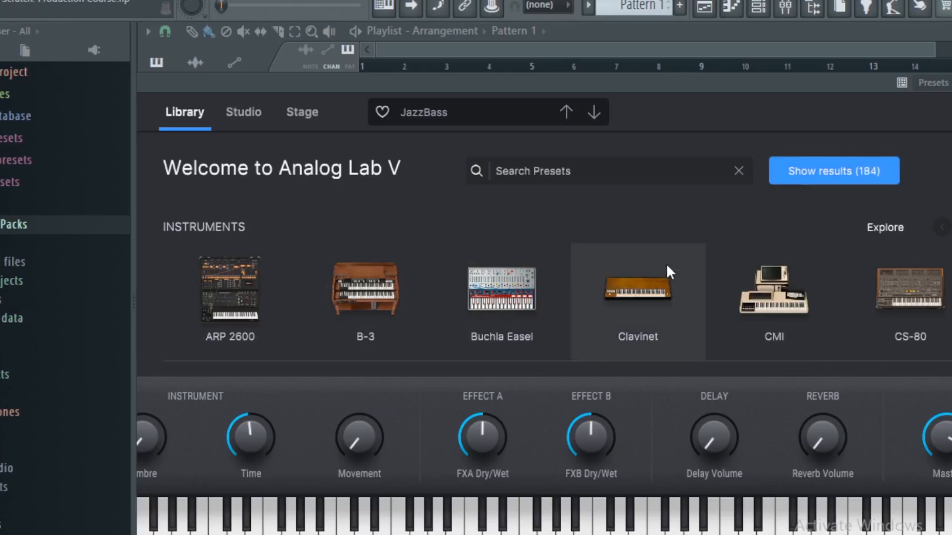
scroll(498, 310, down, 8)
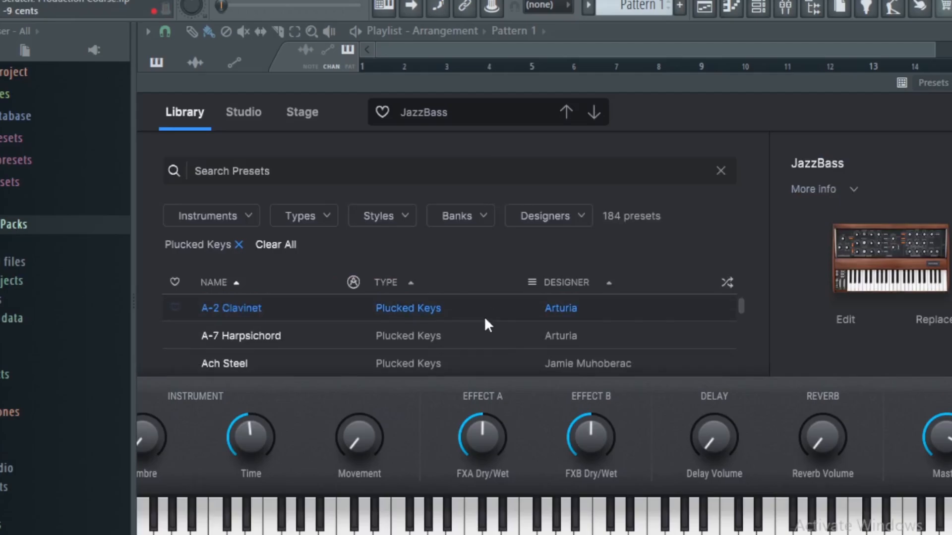
Switch the preset type filter to Percussive Keys and load the 38 Glockenspiel preset
click(380, 216)
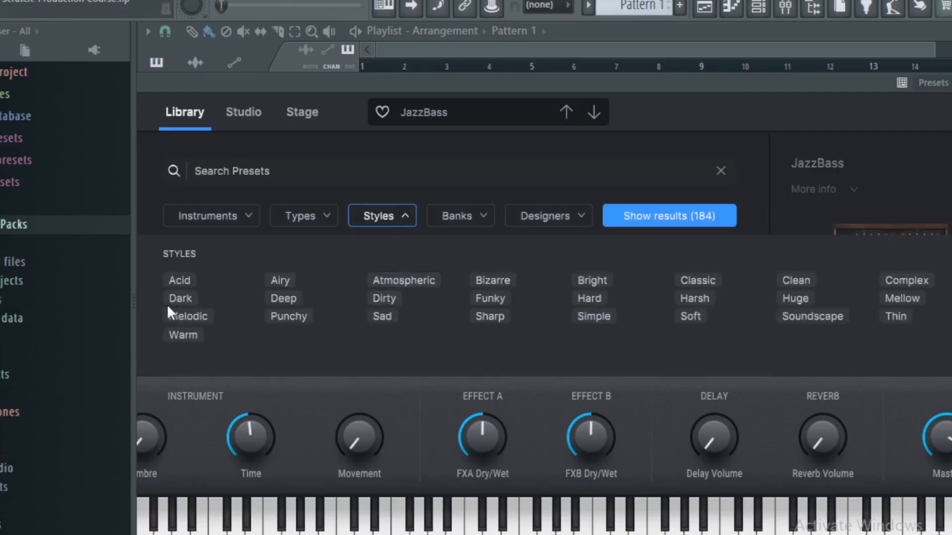
click(311, 220)
scroll(340, 296, down, 1)
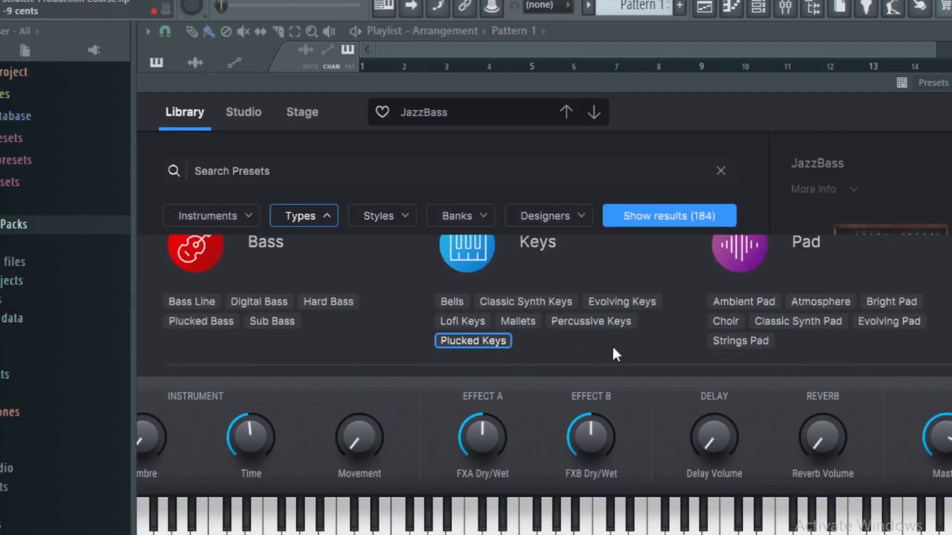
click(611, 320)
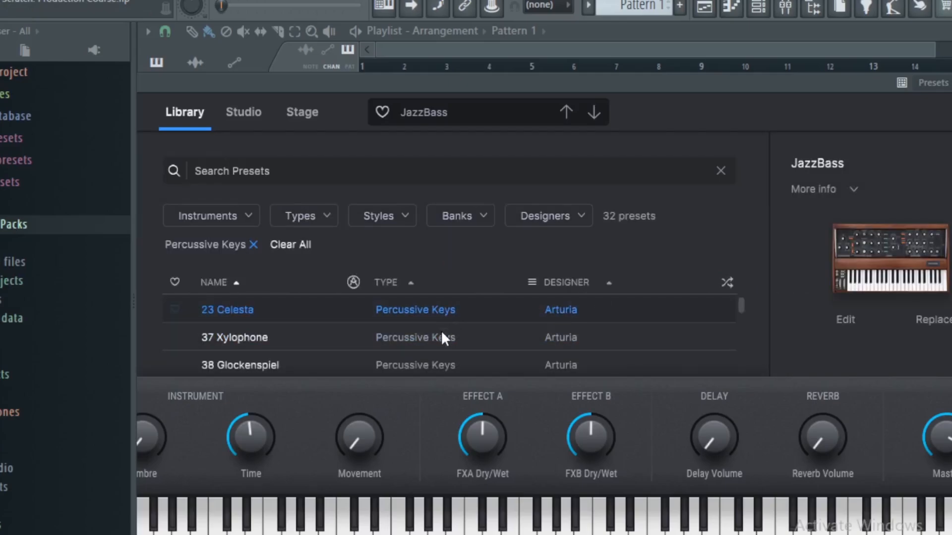
click(507, 335)
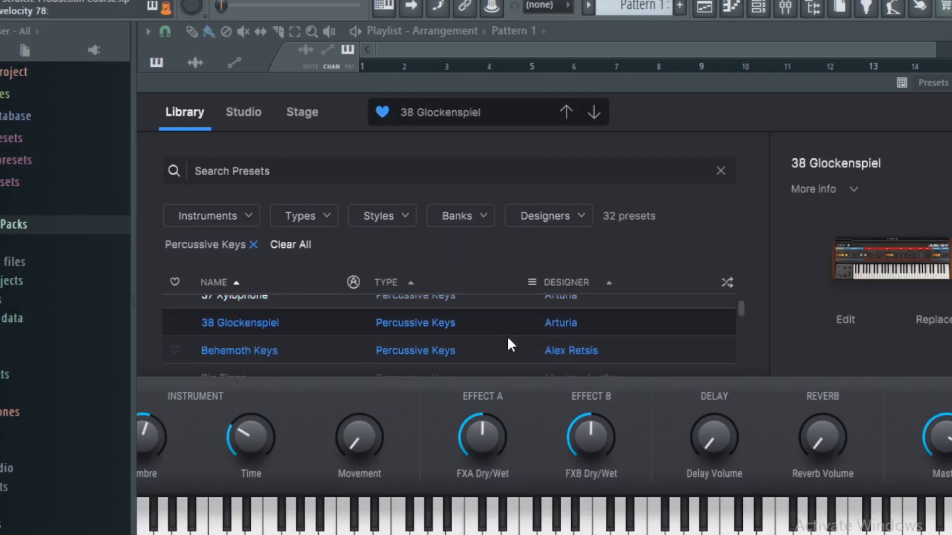
scroll(543, 343, up, 1)
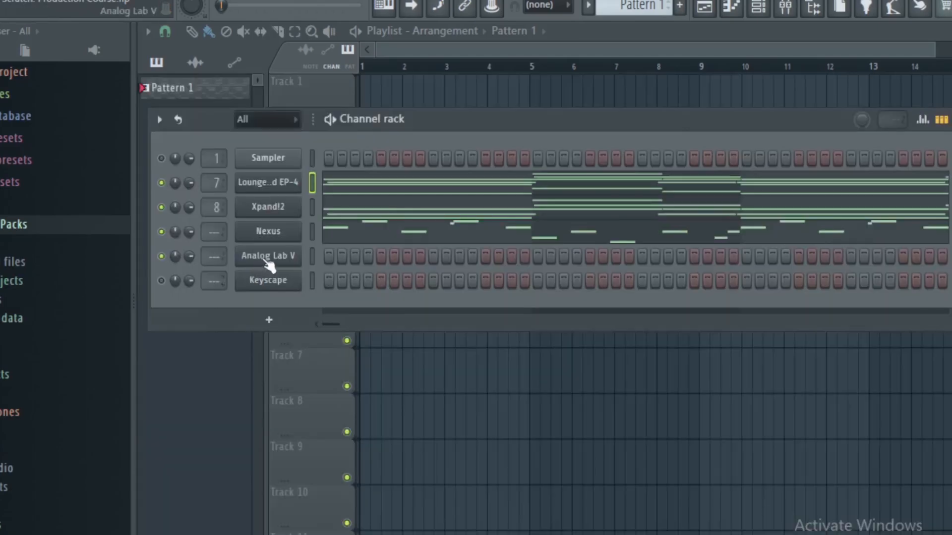
Bring the chord notes into Analog Lab V's piano roll and delete everything before bar 9
right_click(297, 258)
click(333, 254)
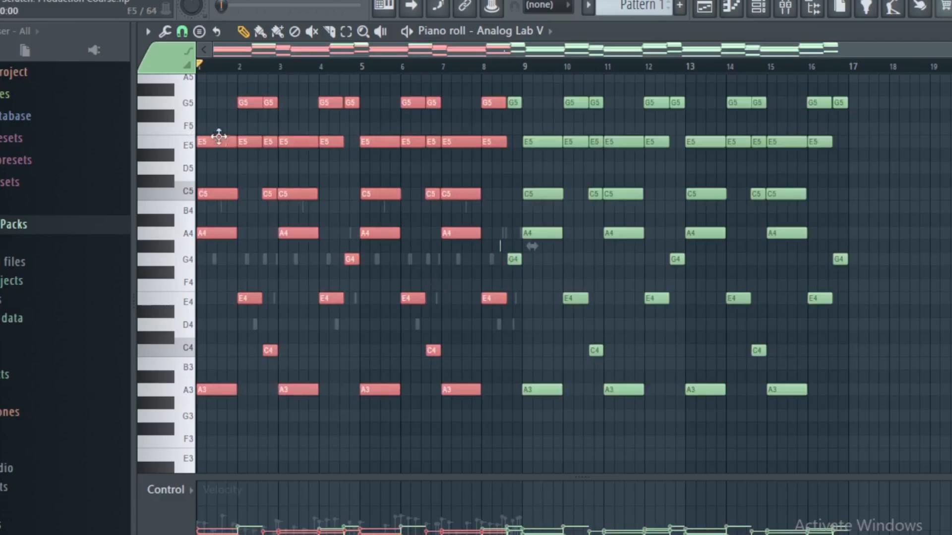
key(Delete)
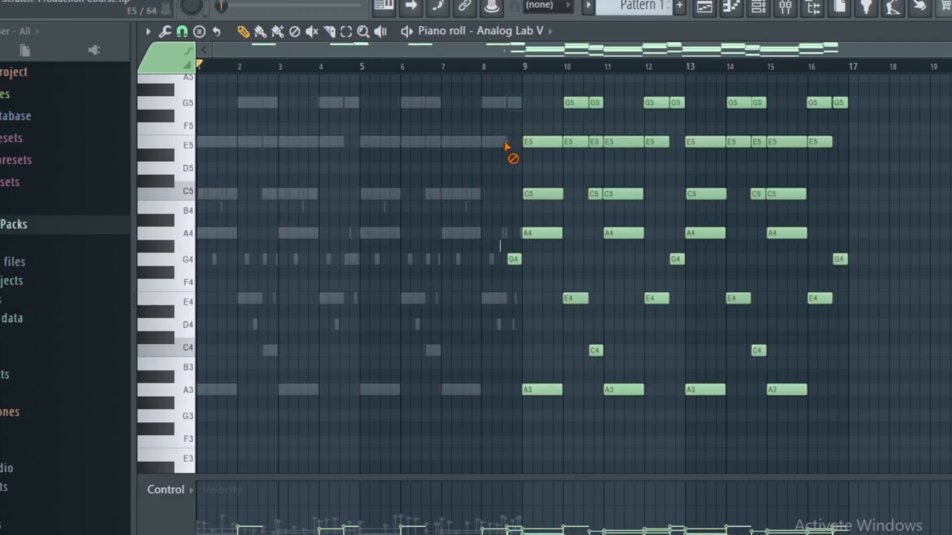
scroll(238, 144, up, 5)
drag(237, 149, 539, 258)
key(Delete)
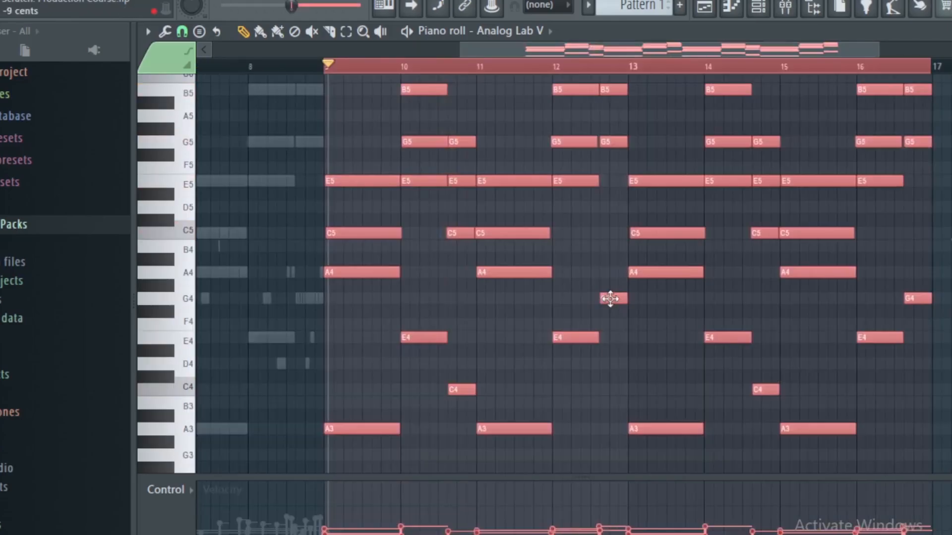
Shorten all chord notes in bars 9 to 16 into brief stabs and quantize their start positions
key(shift+d)
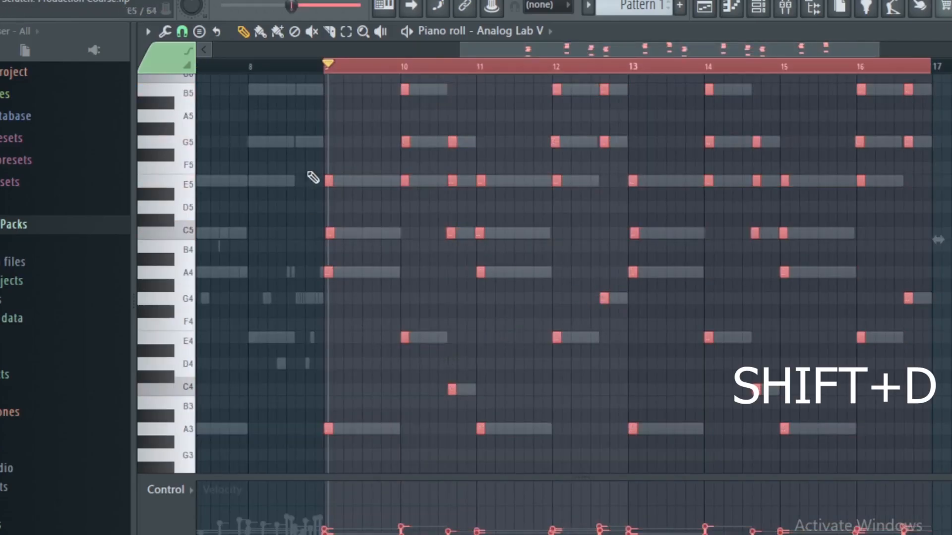
drag(356, 69, 297, 67)
scroll(384, 70, up, 3)
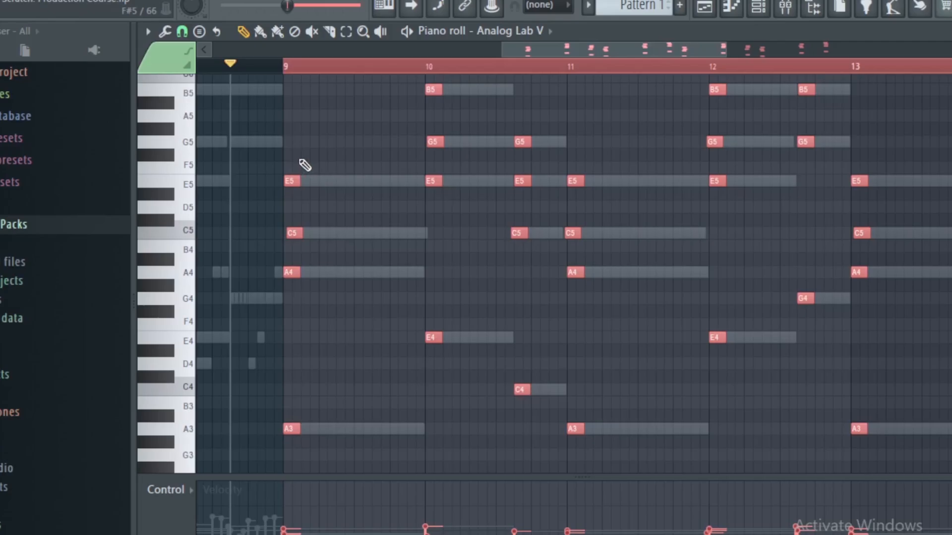
key(ctrl+q)
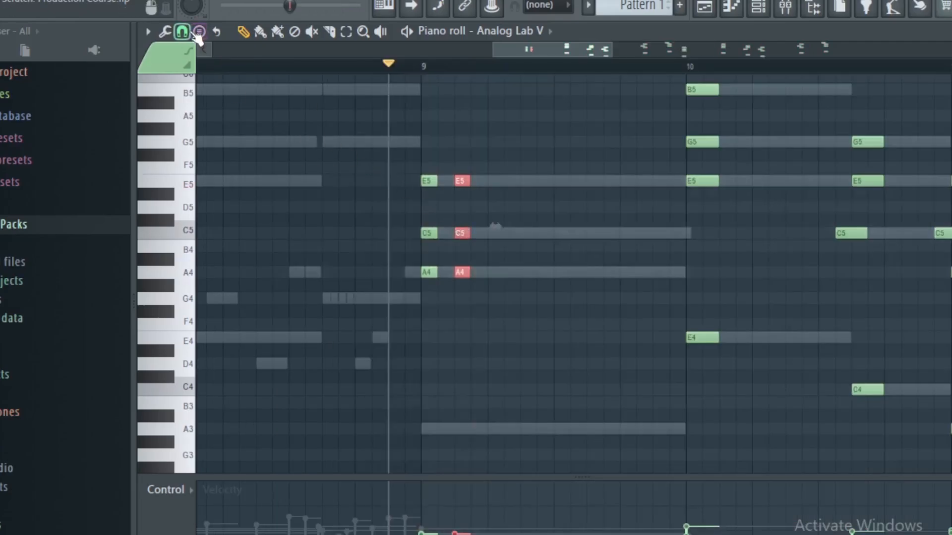
Choose a finer step-fraction snap, move the repeated A4-C5-E5 stab at bar 9 closer to the first one, and play it back
click(182, 31)
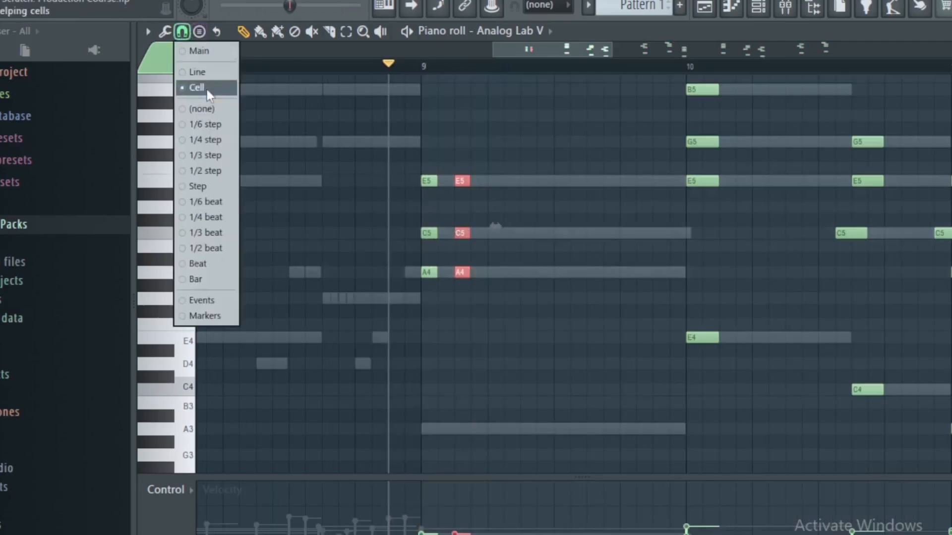
click(213, 135)
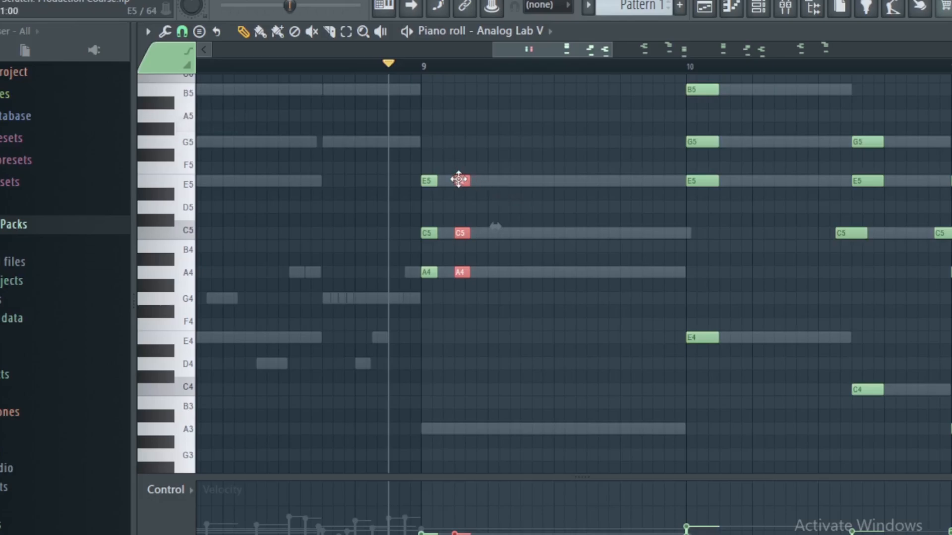
drag(458, 180, 445, 181)
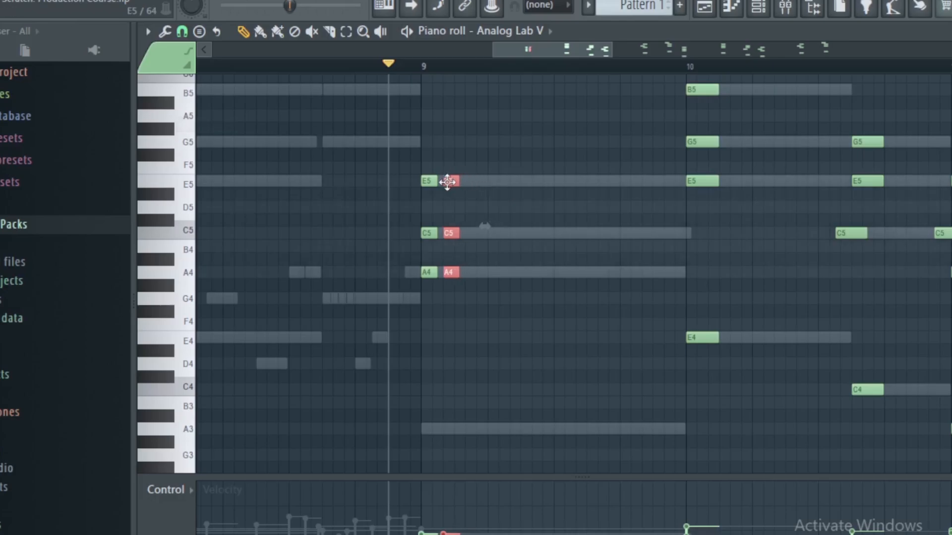
key(space)
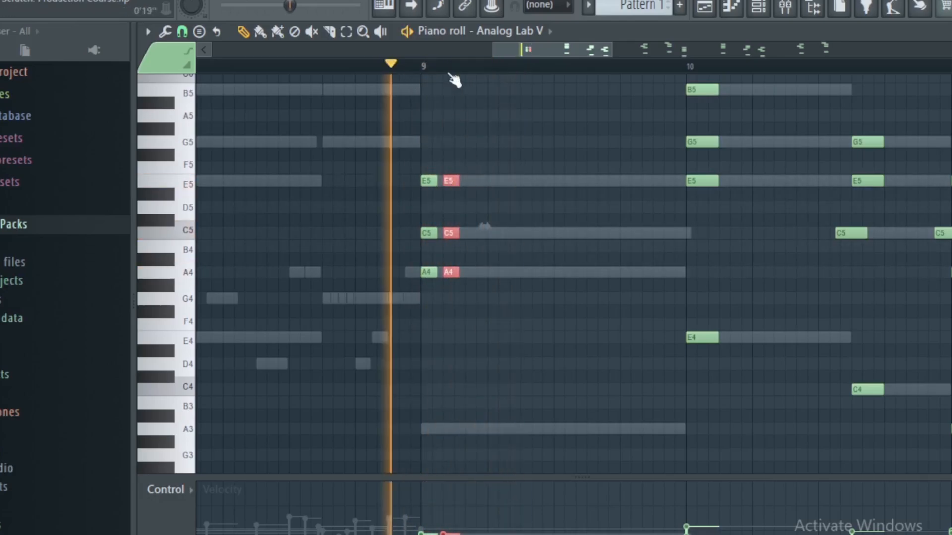
scroll(466, 70, up, 3)
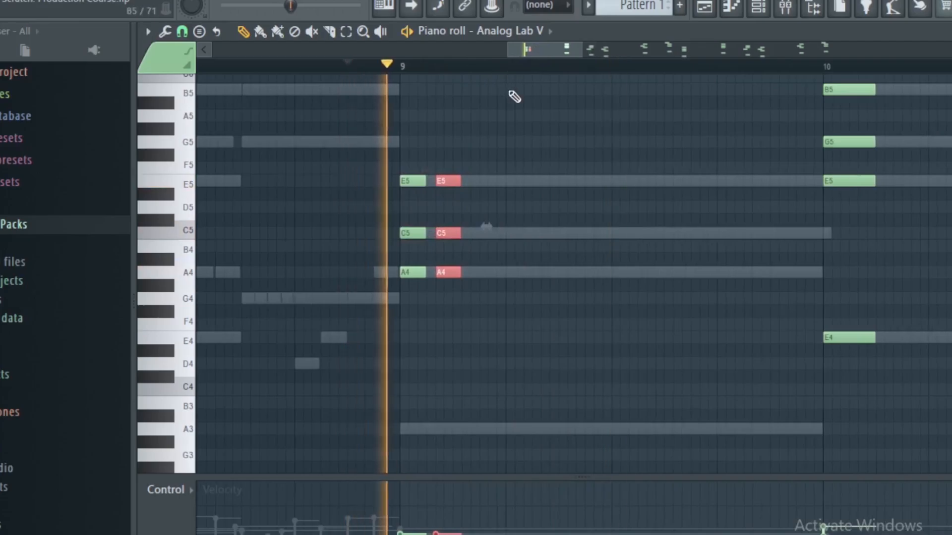
key(space)
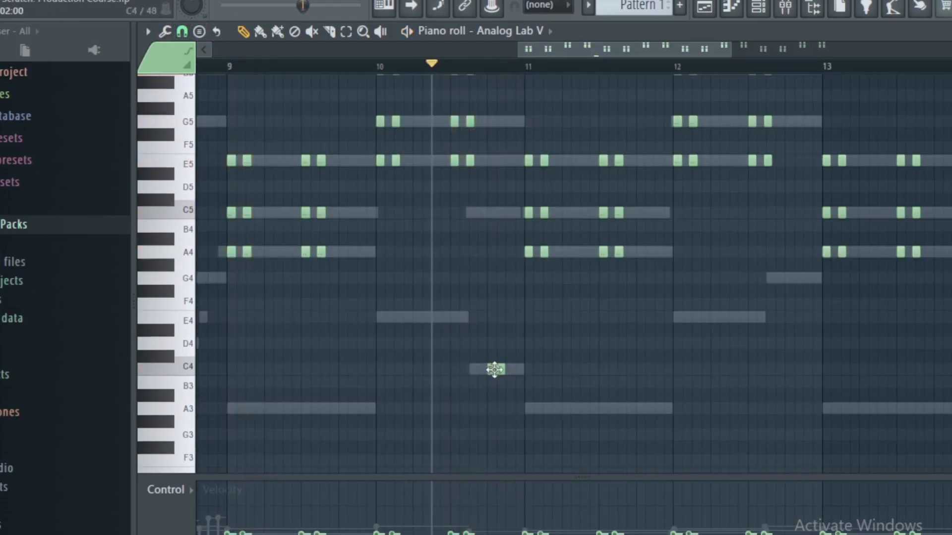
Position the short C4 at the end of bar 10 and add a short G4 at the end of bar 12 during playback
drag(495, 367, 506, 369)
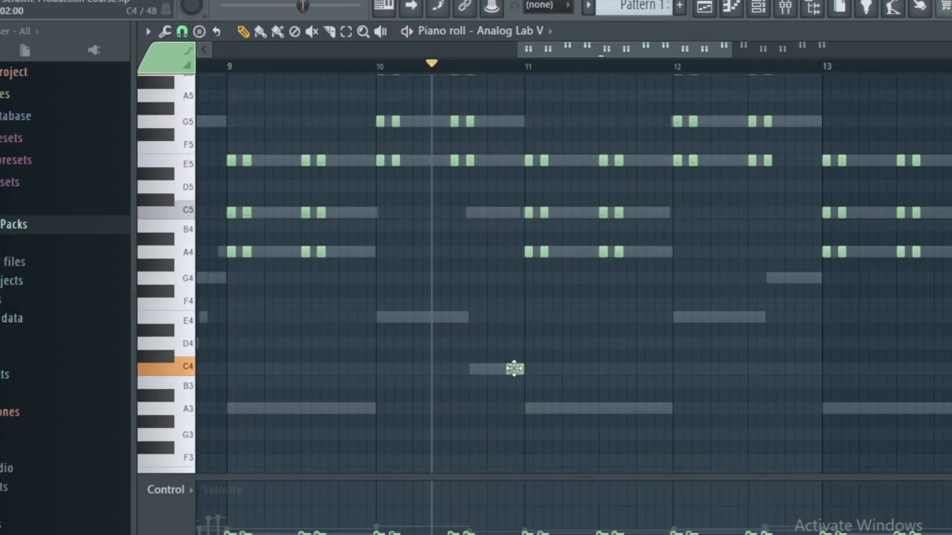
key(space)
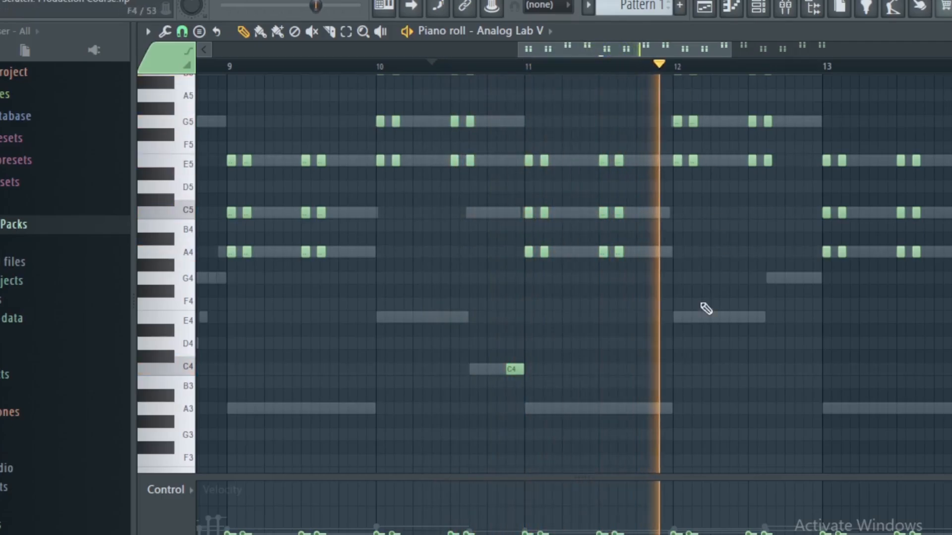
scroll(793, 99, up, 3)
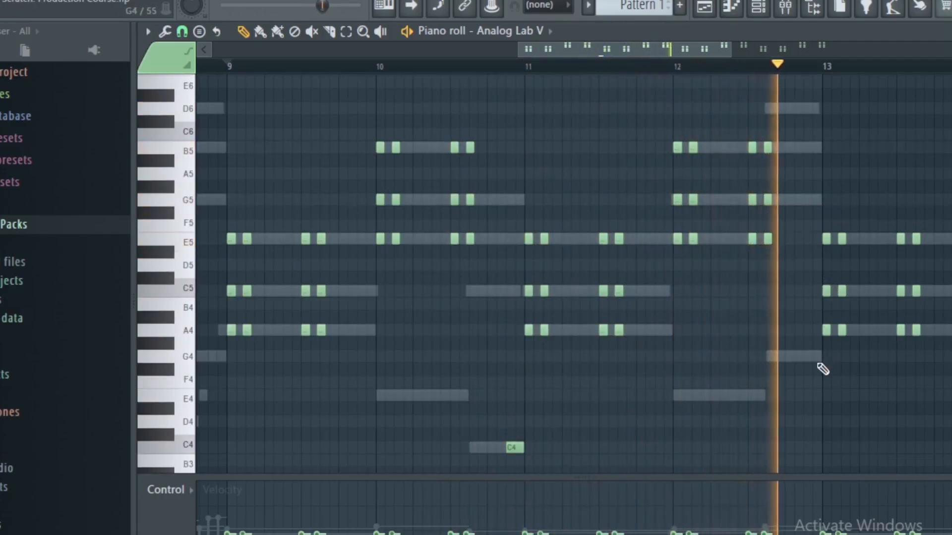
click(809, 356)
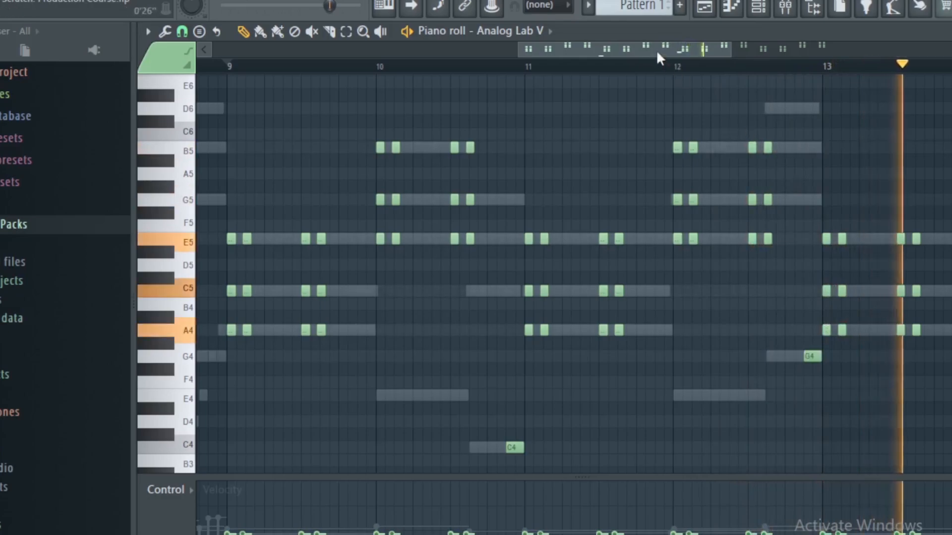
Add a short C4 at the end of bar 14 and follow the playback to the end of bar 16
drag(656, 50, 768, 47)
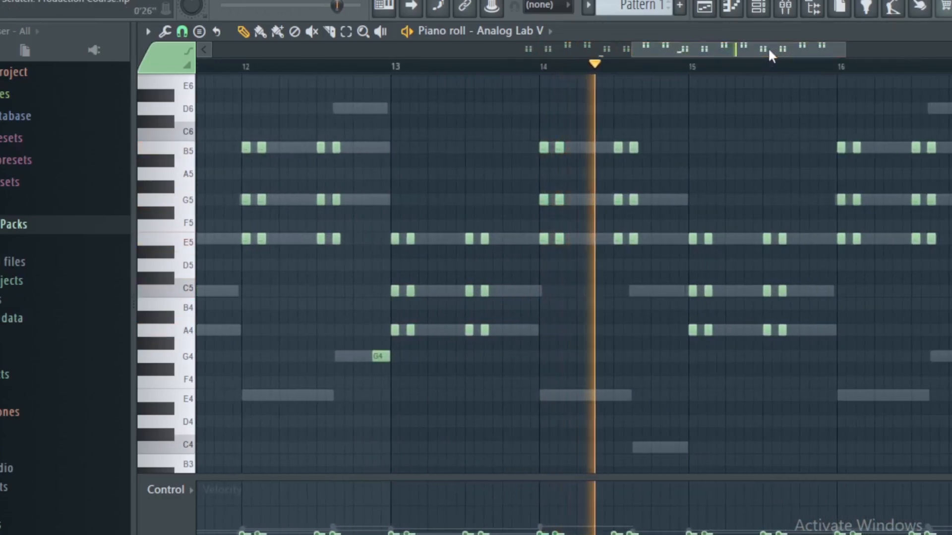
click(678, 448)
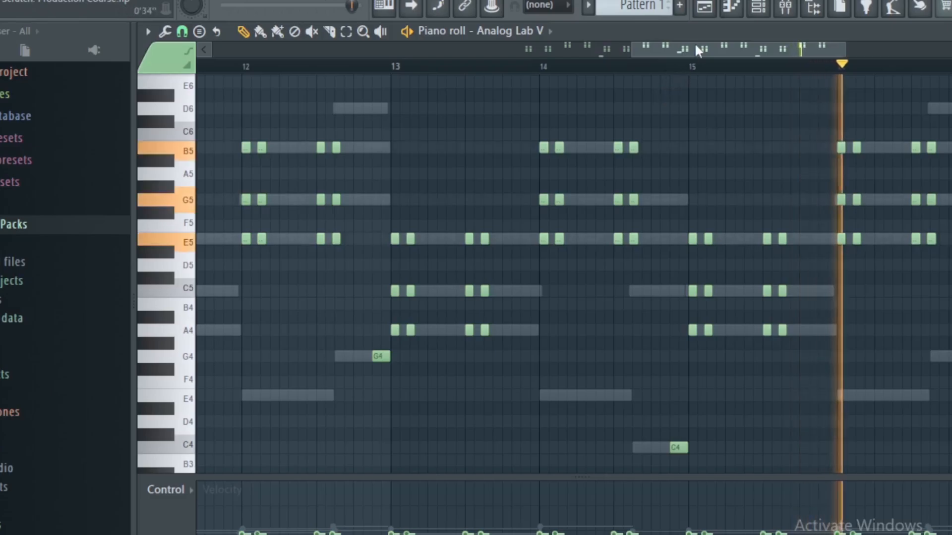
drag(699, 49, 751, 50)
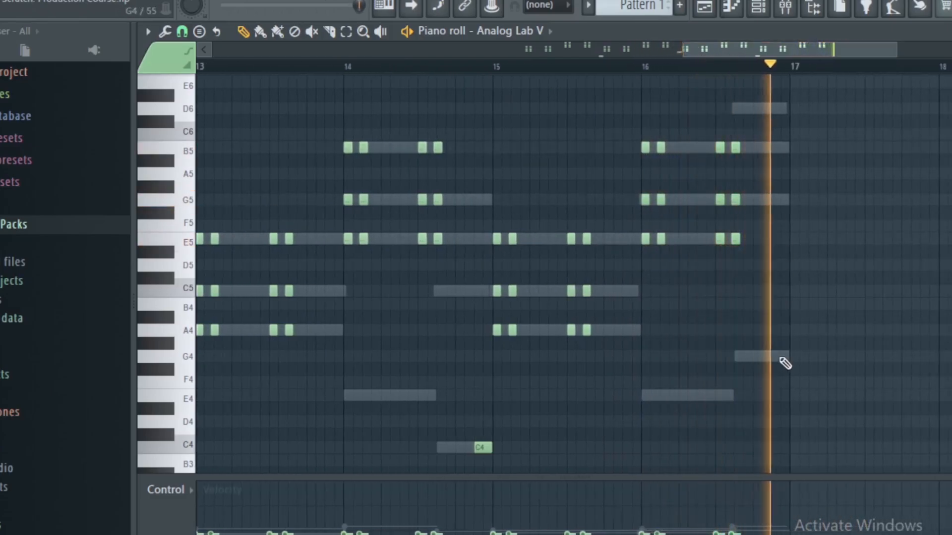
Load the Celeste preset from Keyscape's Belltone Keyboards category
scroll(629, 262, up, 2)
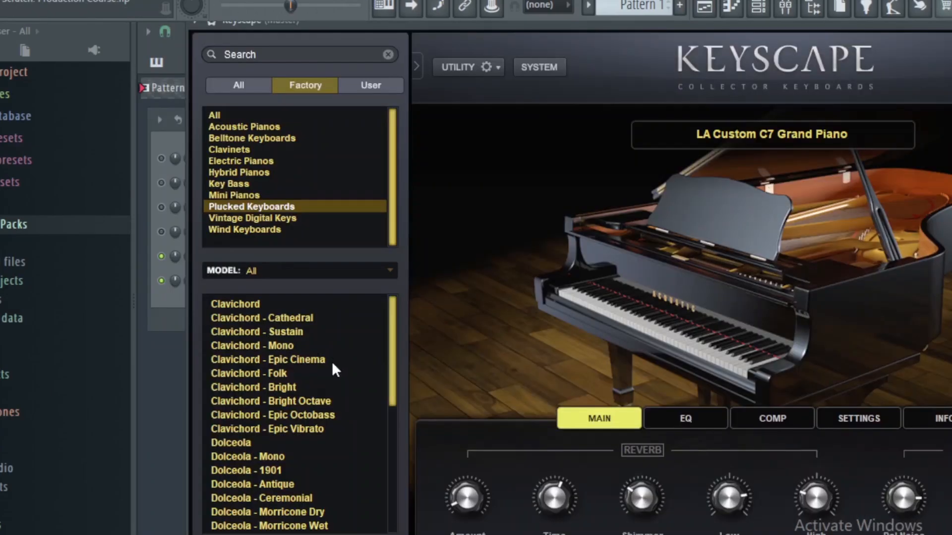
click(290, 139)
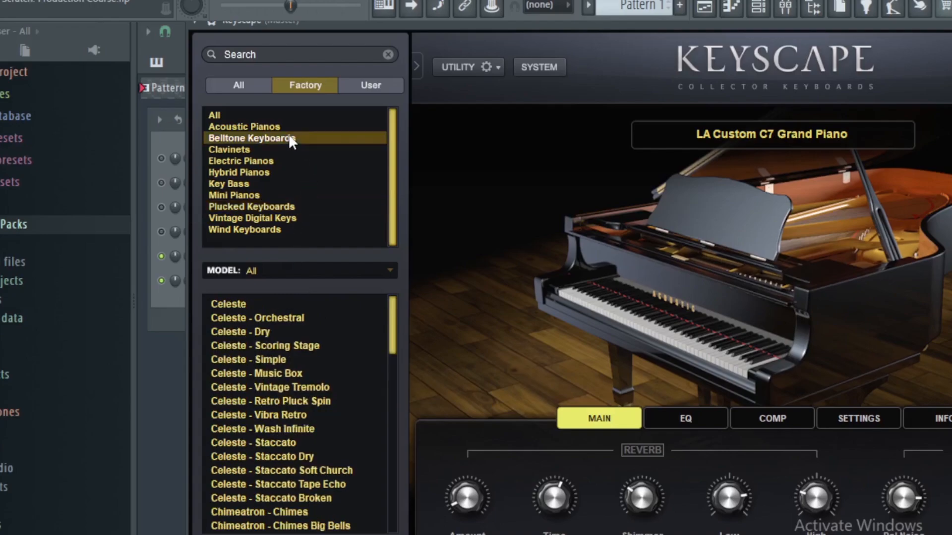
click(236, 305)
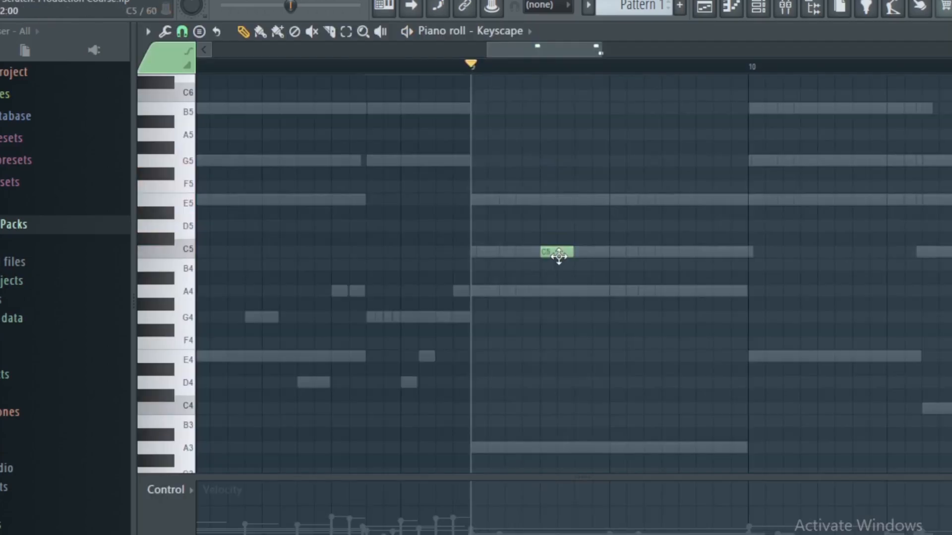
Move the short note on beat 2 of bar 9 to E5, add a C5 directly after it, and play them back
drag(557, 254, 560, 299)
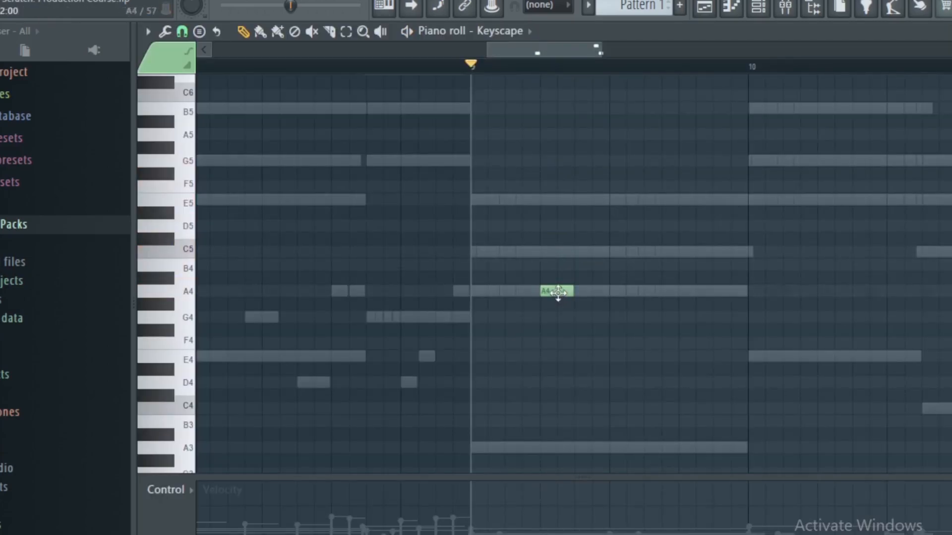
click(581, 252)
drag(551, 293, 549, 198)
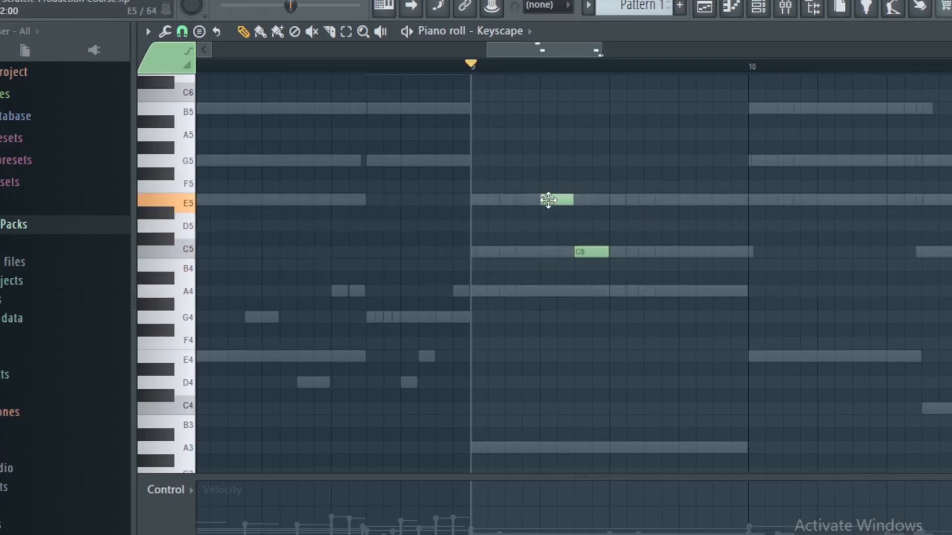
key(space)
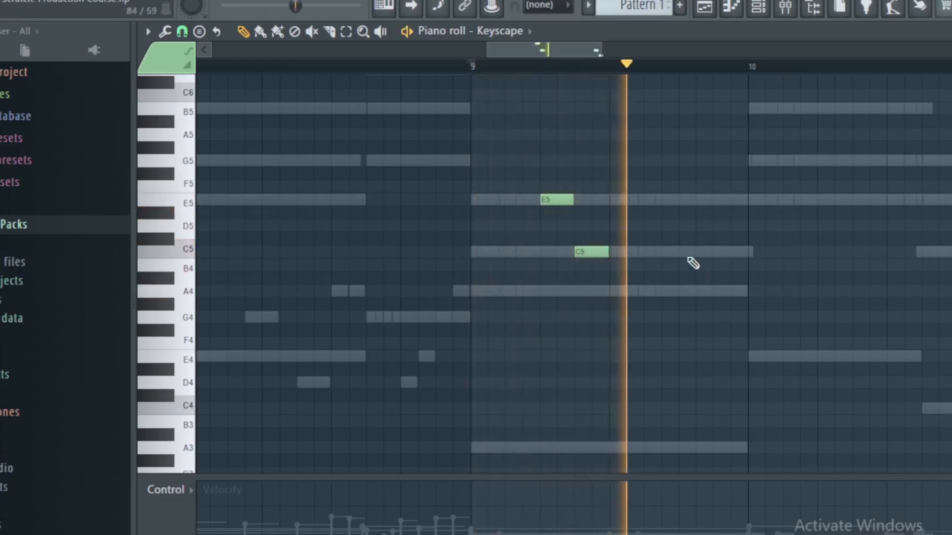
Play the Keyscape melody from bar 9 to review it, and close the piano roll
scroll(644, 75, down, 1)
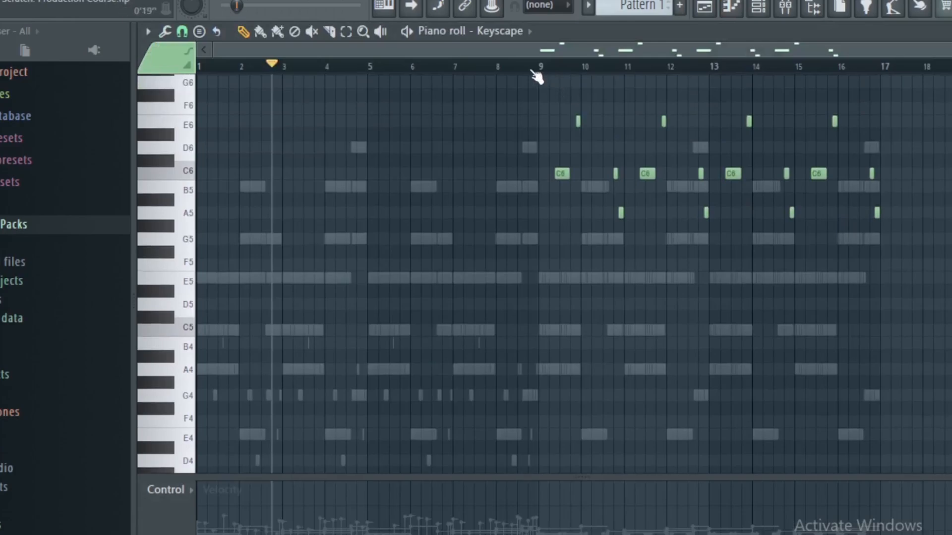
click(534, 72)
key(space)
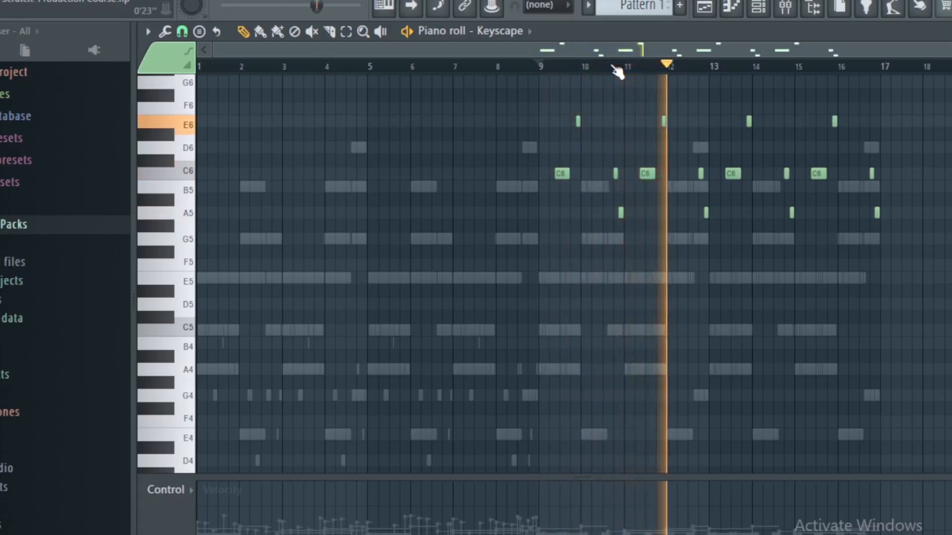
key(Escape)
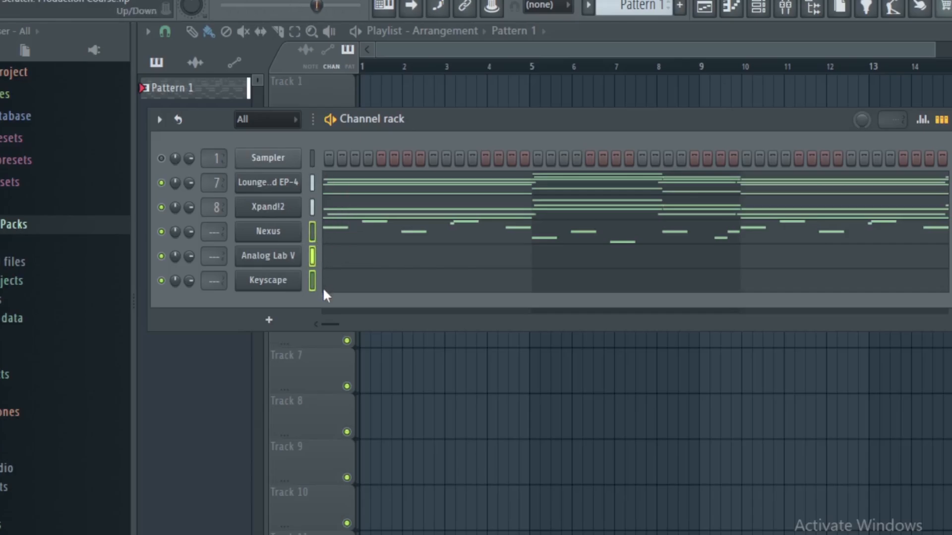
Route the selected Nexus, Analog Lab V and Keyscape channels to consecutive mixer tracks starting from Insert 9
click(785, 7)
click(279, 275)
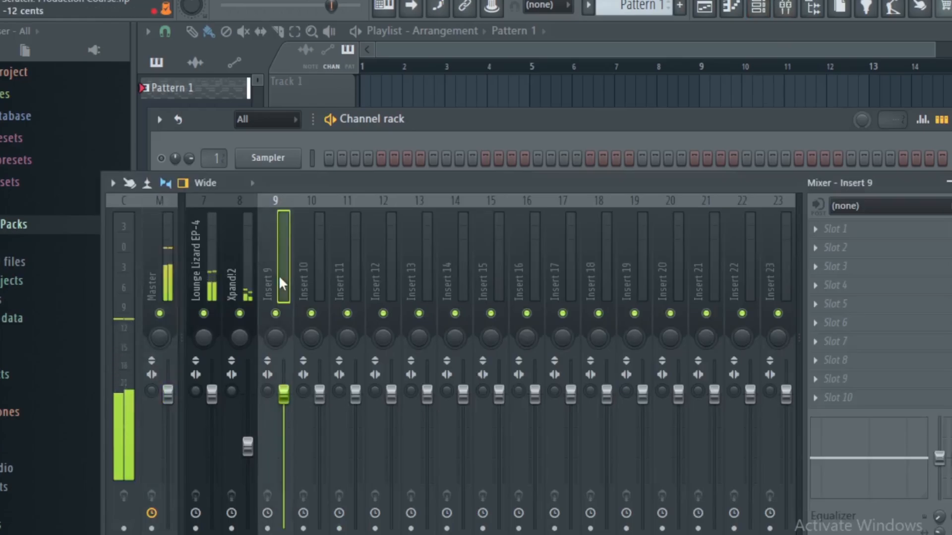
right_click(279, 274)
mouse_move(418, 292)
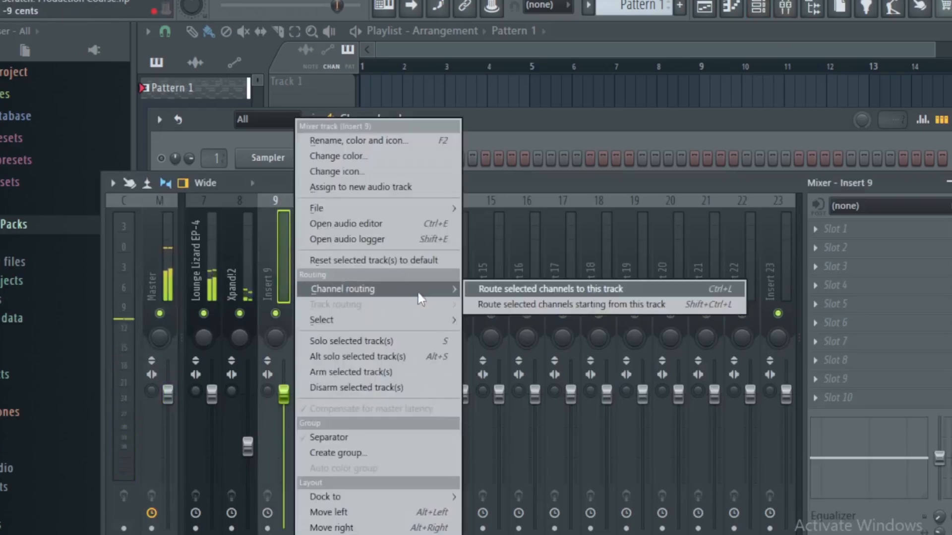
click(542, 305)
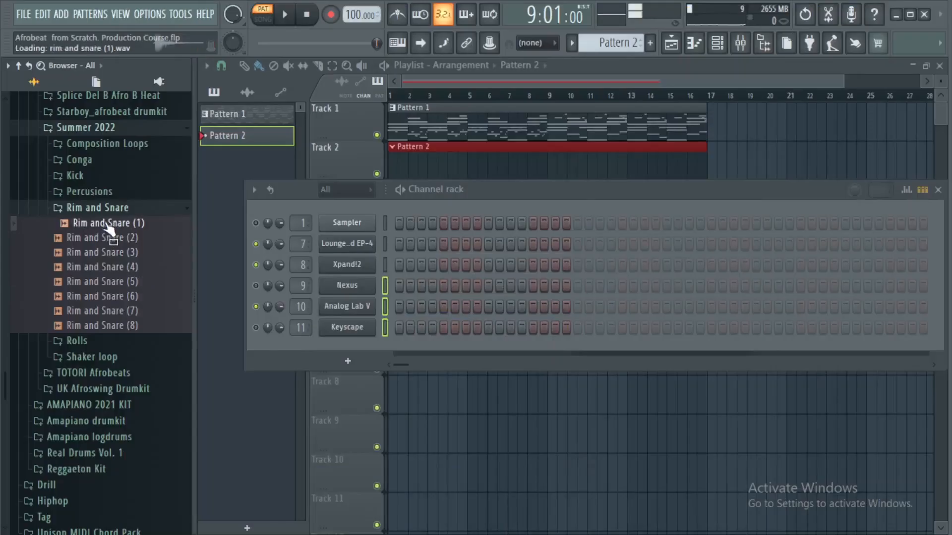
Audition the Summer 2022 rim and snare samples and add Rim and Snare (6) as a channel with hits on steps 1, 4, 7 and 9
click(74, 253)
click(124, 267)
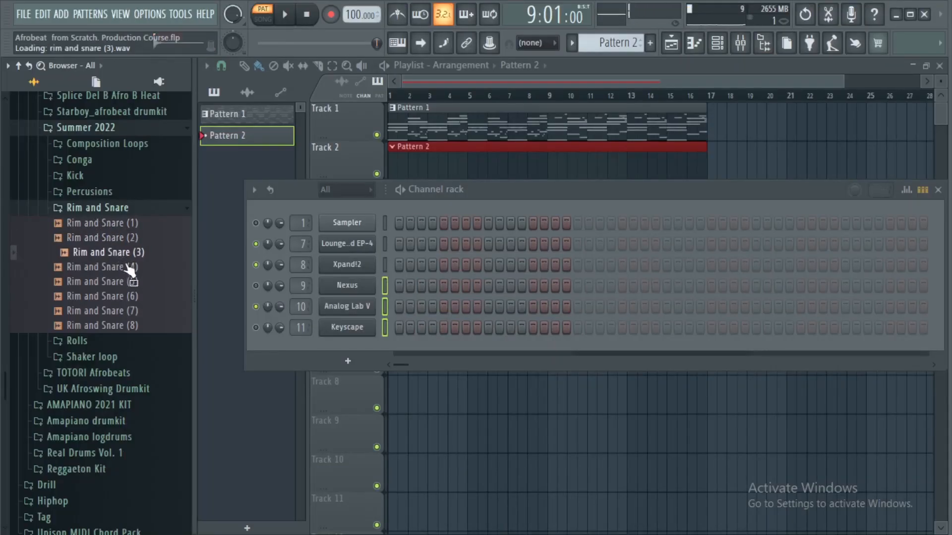
click(134, 296)
drag(134, 300, 471, 373)
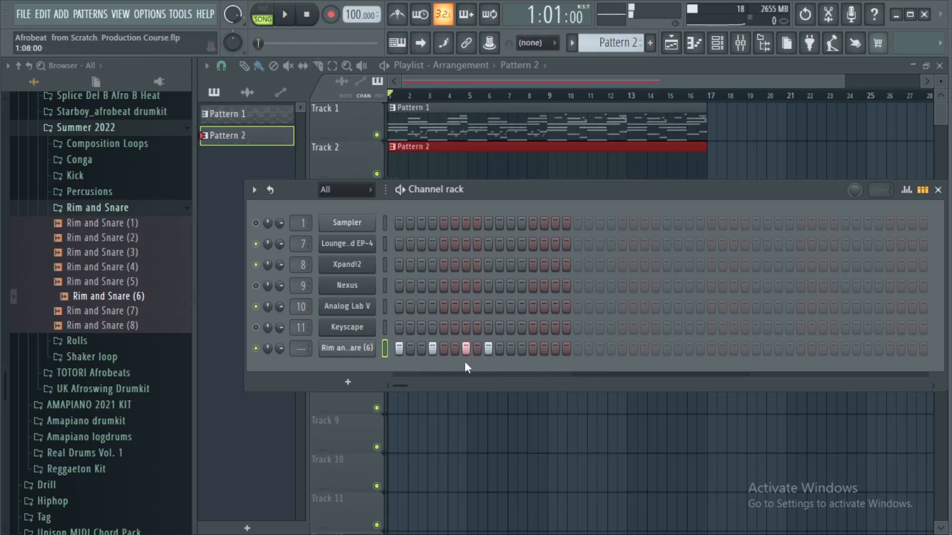
Add rim hits on steps 12 and 15 of Pattern 2 while the song plays
key(space)
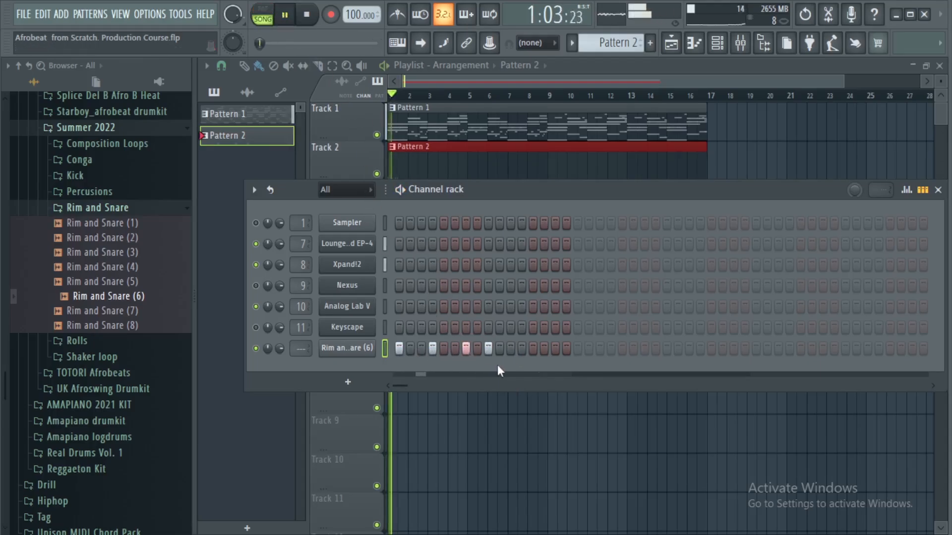
click(523, 350)
click(554, 349)
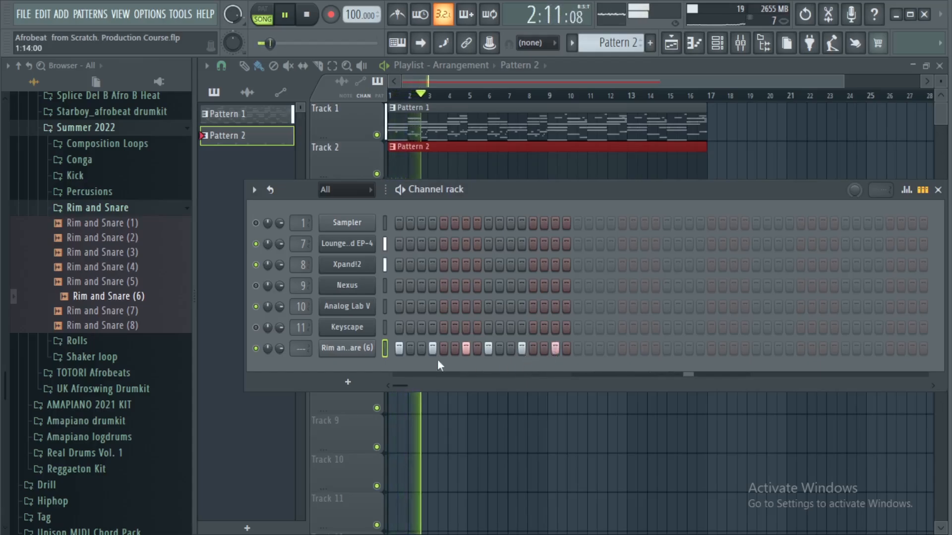
key(space)
Open the Rim and Snare (6) channel in the piano roll and duplicate its first bar through bar 4, deleting the surplus copy in bar 5
right_click(352, 347)
click(404, 339)
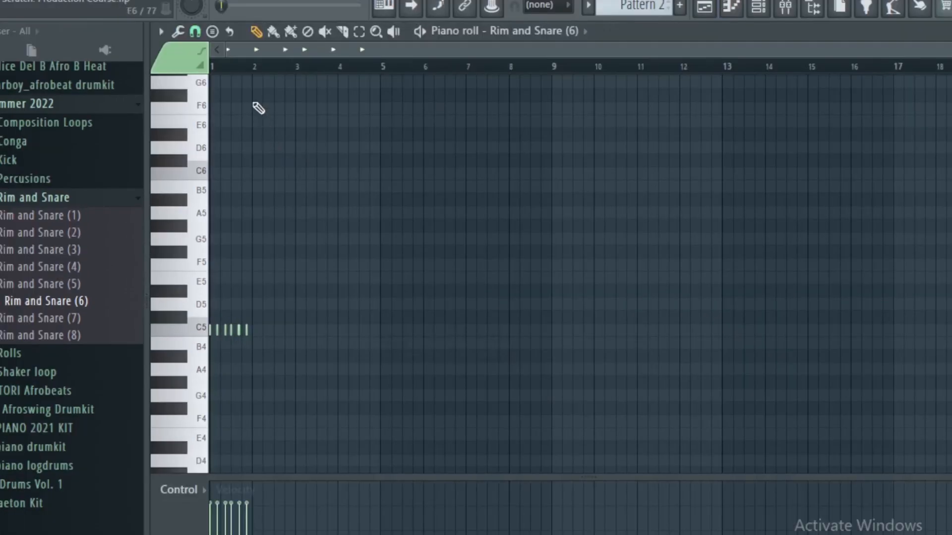
drag(257, 65, 47, 107)
scroll(250, 68, up, 6)
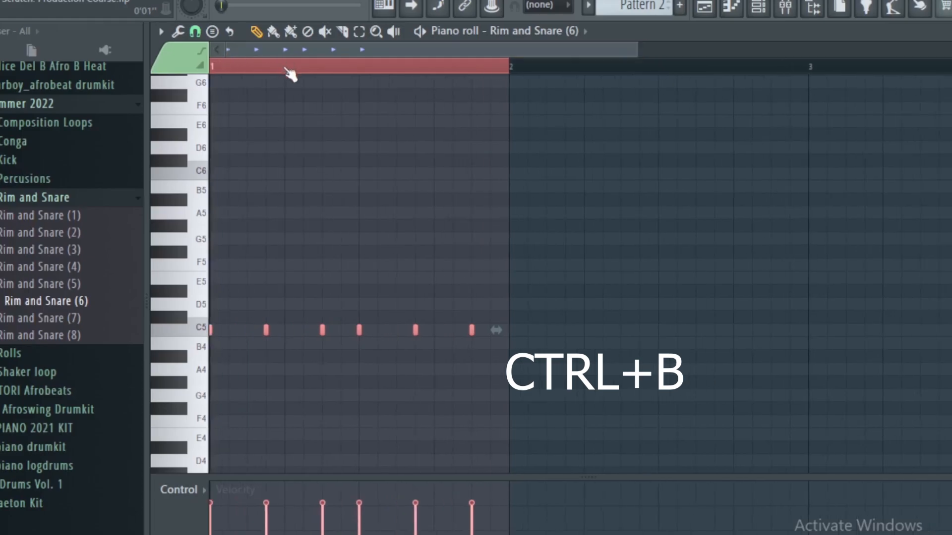
scroll(293, 76, down, 3)
key(ctrl+b)
key(ctrl+b)
key(ctrl+b)
key(ctrl+b)
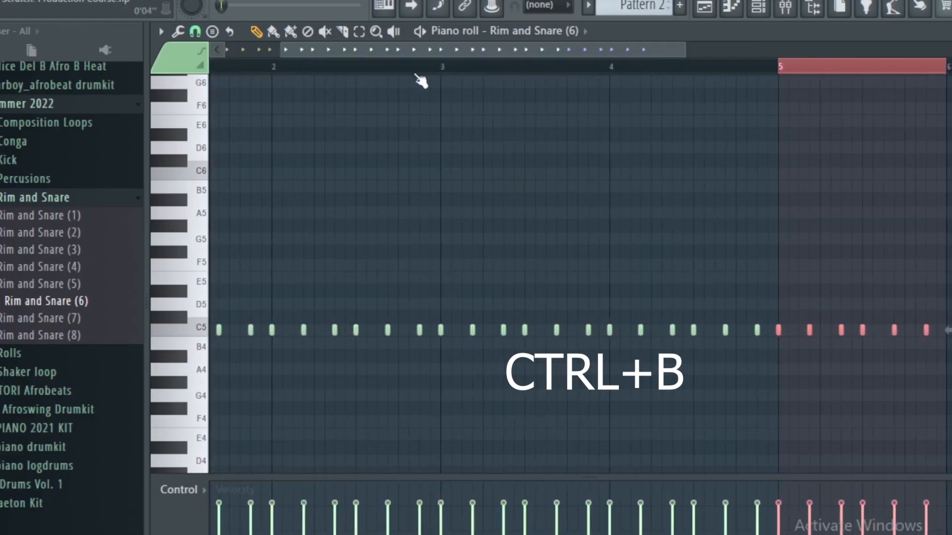
scroll(482, 70, down, 3)
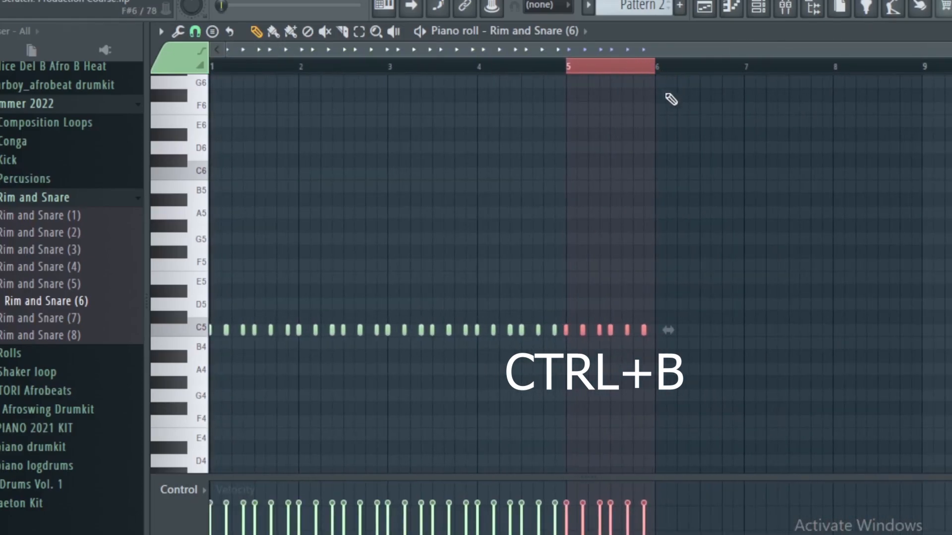
key(Delete)
Select the whole four-bar rim pattern and duplicate it directly after bar 4
key(ctrl+a)
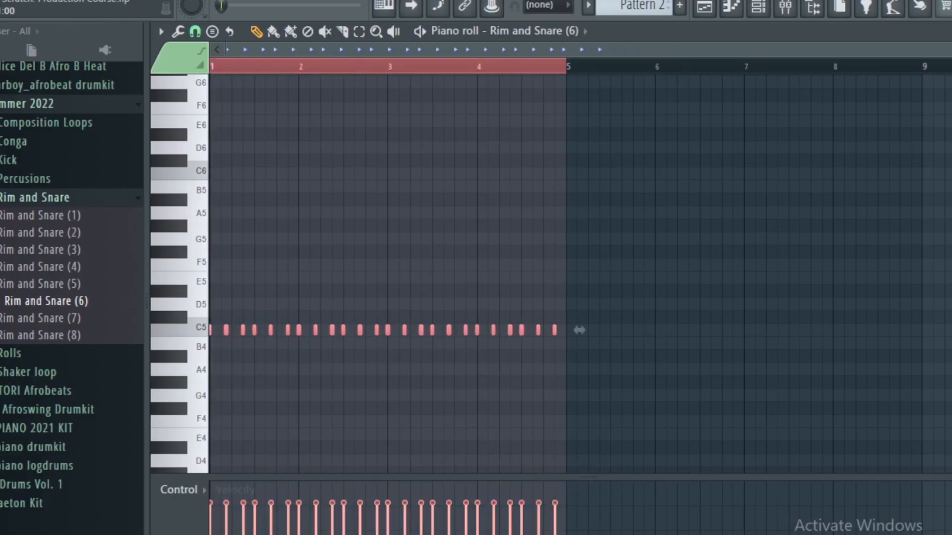
key(ctrl+b)
click(221, 69)
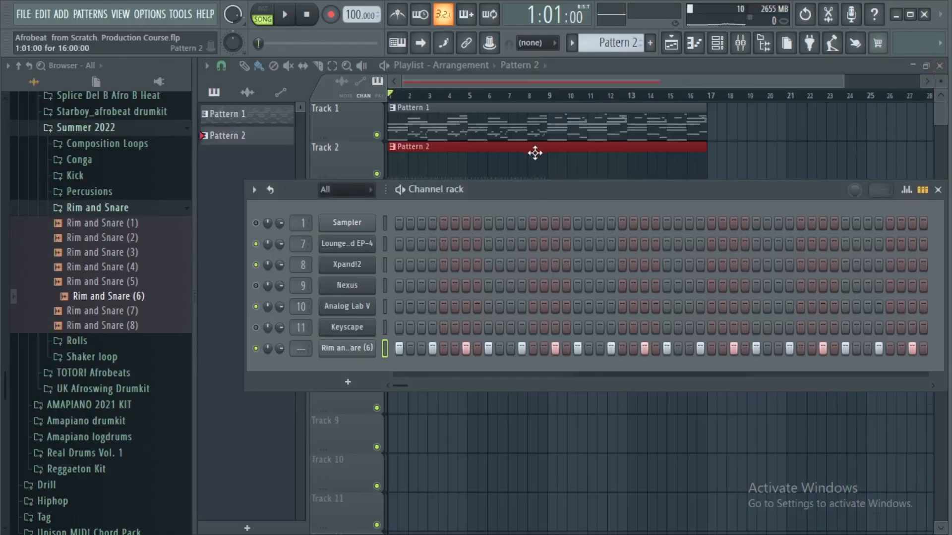
Play the song with bars 1 to 8 selected in the playlist and reposition the channel rack
key(space)
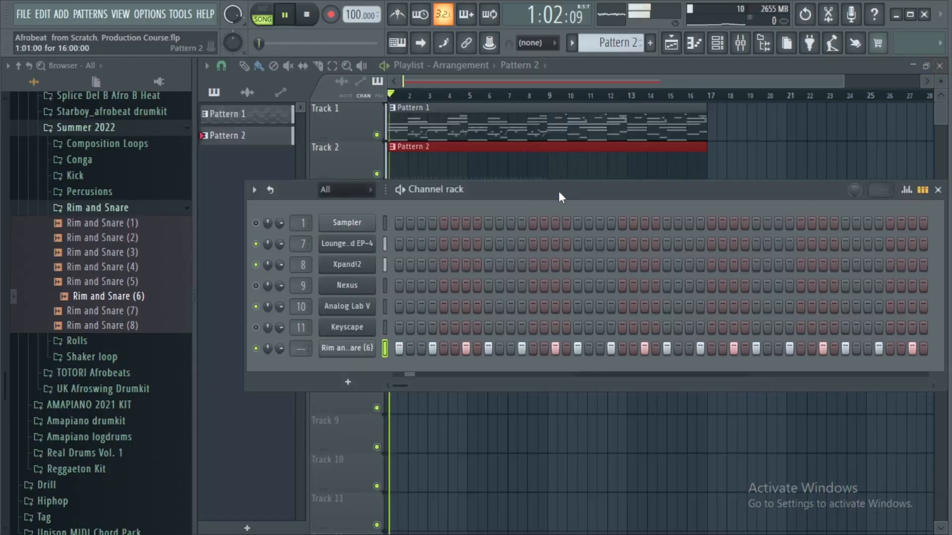
drag(559, 195, 564, 276)
drag(548, 92, 186, 145)
click(719, 44)
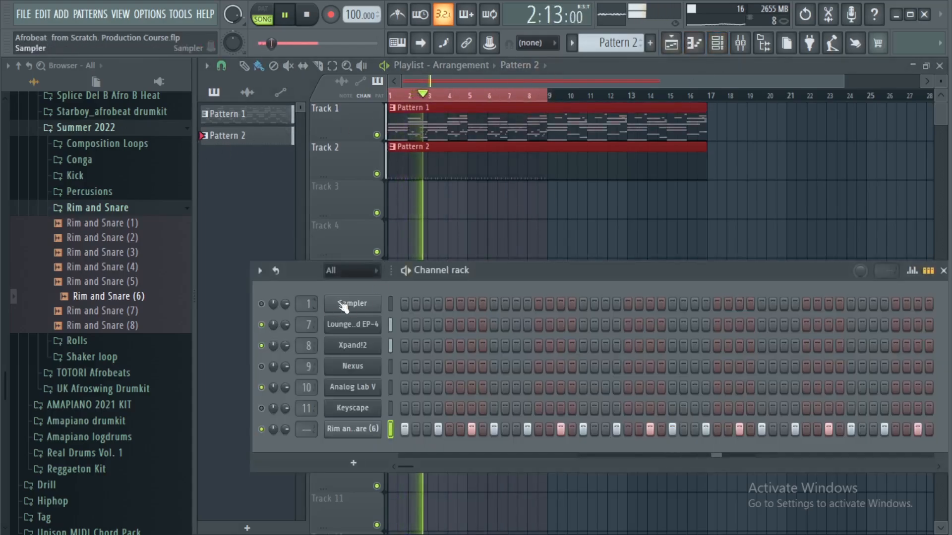
drag(476, 272, 444, 218)
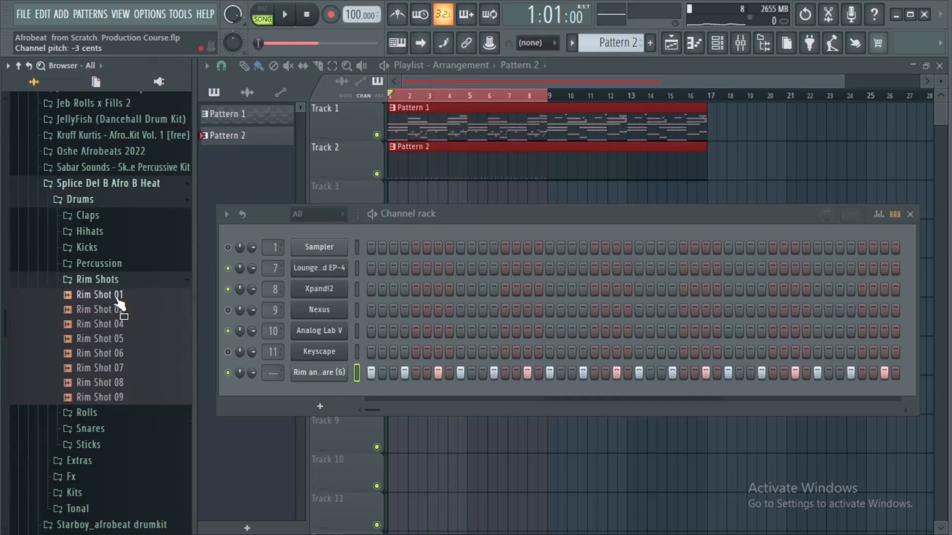
Audition the Rim Shots samples in Splice Del B Afro B Heat and add Rim Shot 01 as a new channel
click(117, 309)
click(124, 323)
click(125, 339)
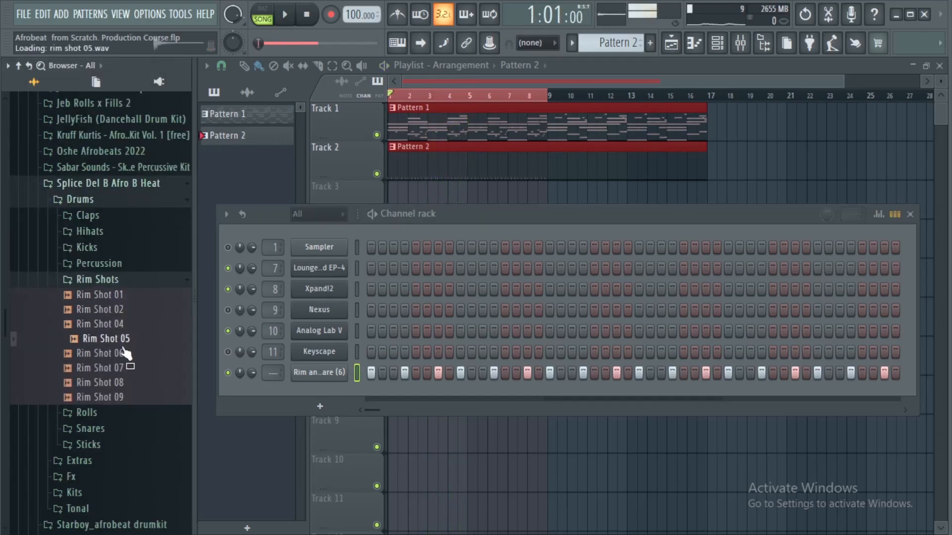
click(123, 355)
click(122, 369)
click(125, 383)
click(125, 398)
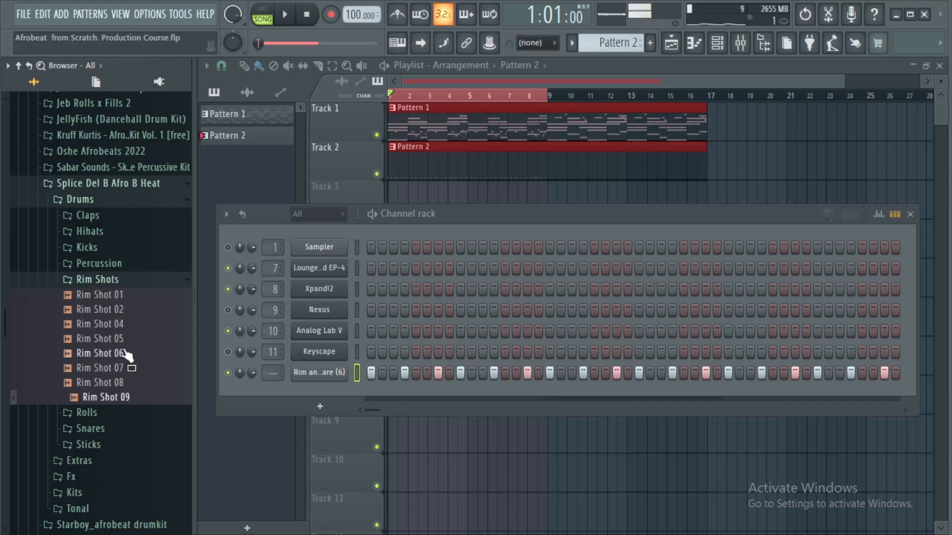
click(125, 325)
click(126, 310)
click(124, 295)
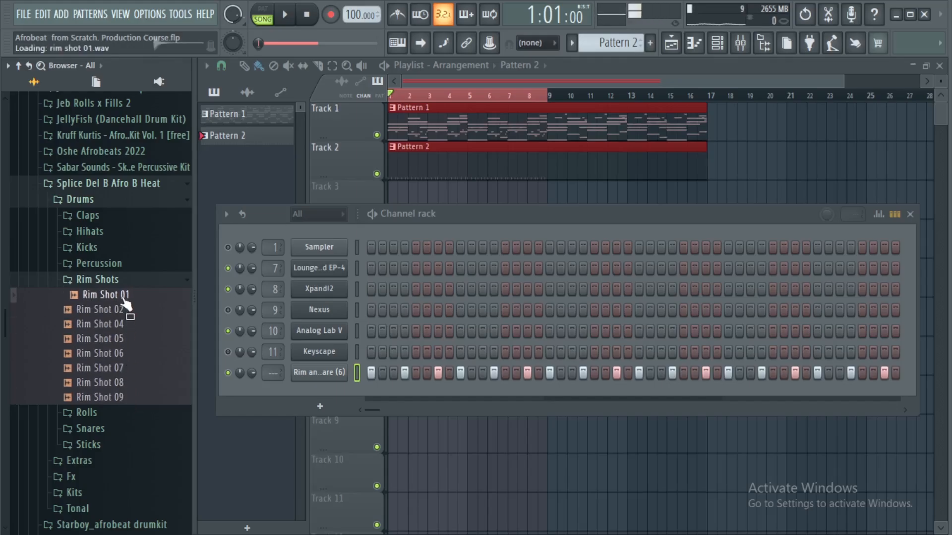
drag(227, 383, 314, 388)
Copy the Rim and Snare (6) pattern and paste it into the Rim Shot 01 channel
right_click(335, 373)
click(503, 349)
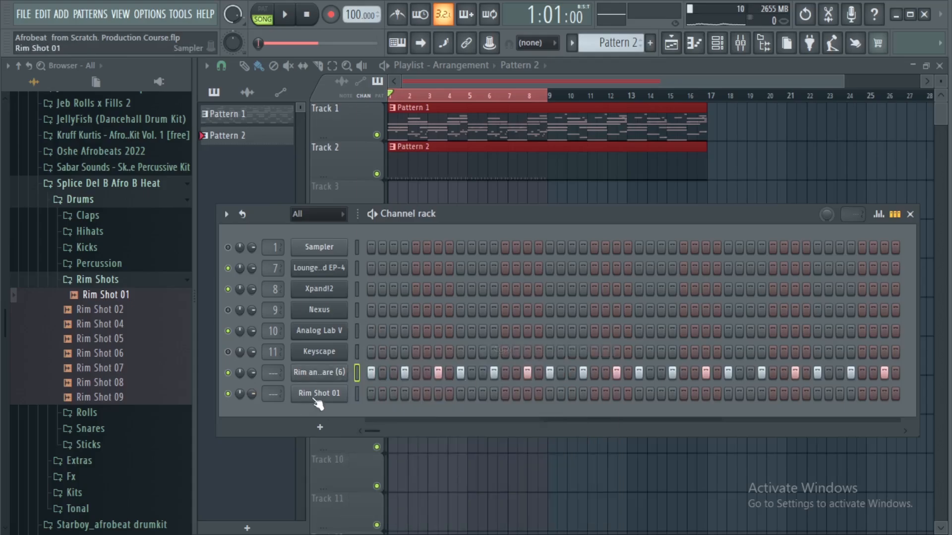
right_click(325, 397)
click(525, 360)
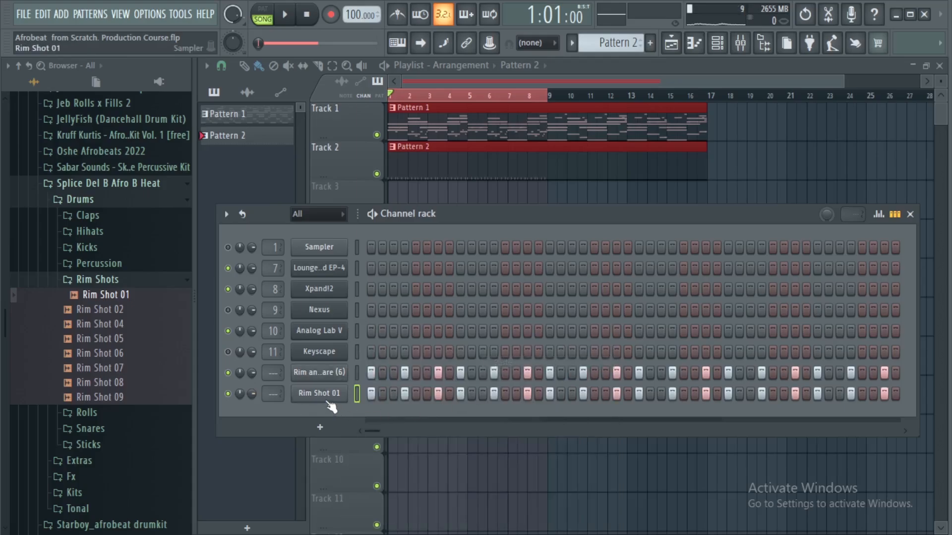
Audition the Summer 2022 conga samples and add Conga (3) as a new channel
click(106, 301)
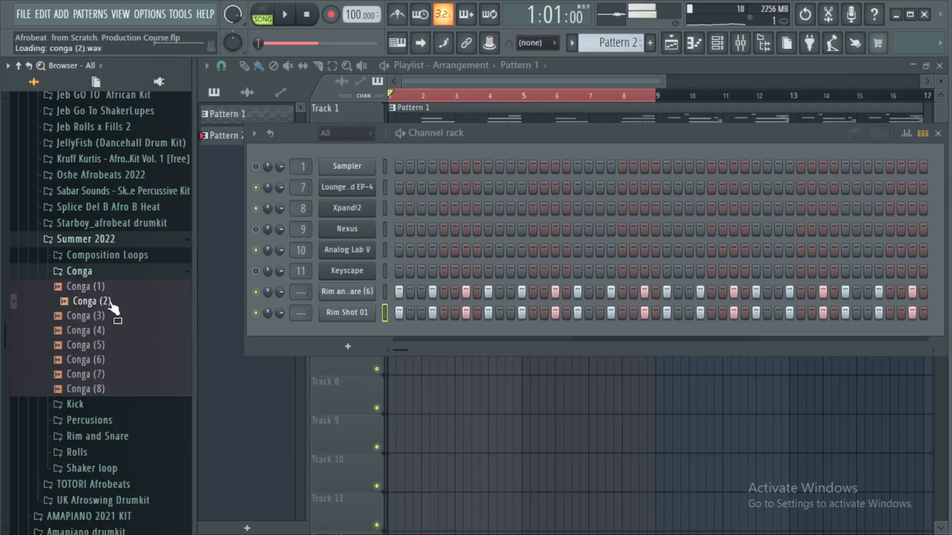
click(107, 316)
click(106, 330)
click(106, 345)
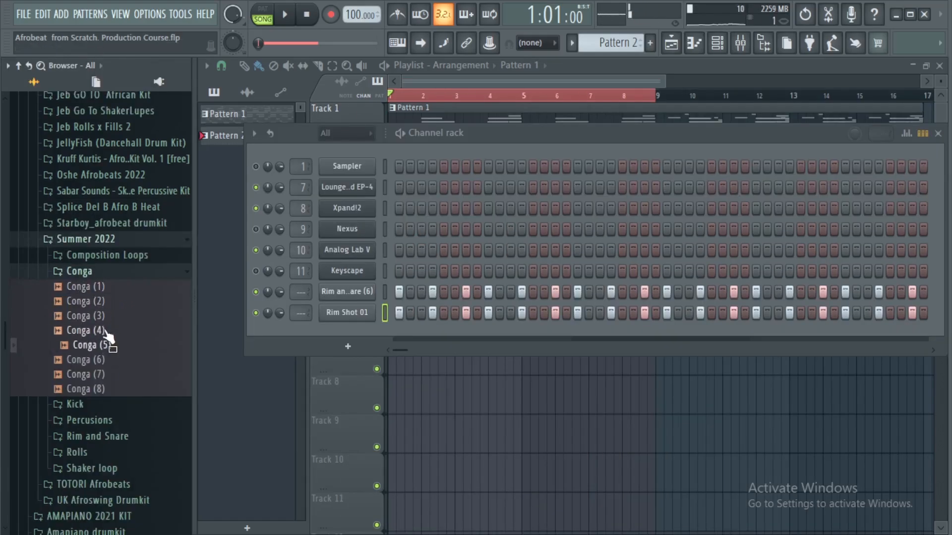
click(105, 330)
click(105, 316)
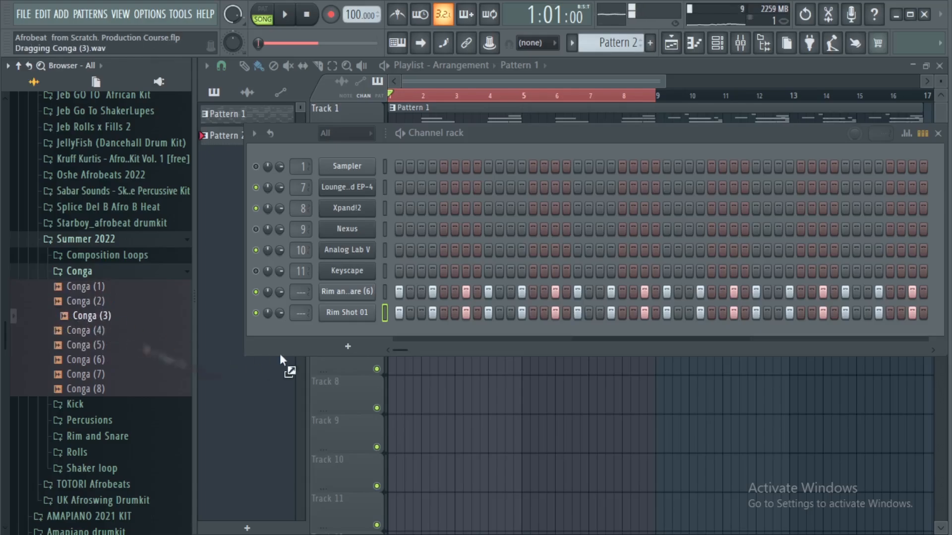
drag(279, 353, 353, 328)
Add Kick (8) from the Summer 2022 Kick folder as a channel with a hit on step 1
click(75, 404)
click(94, 351)
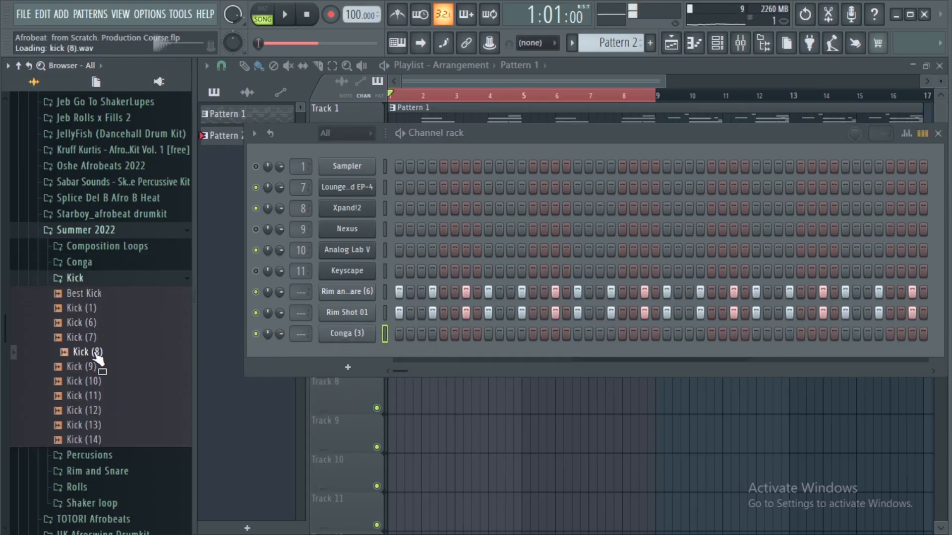
drag(97, 358, 347, 370)
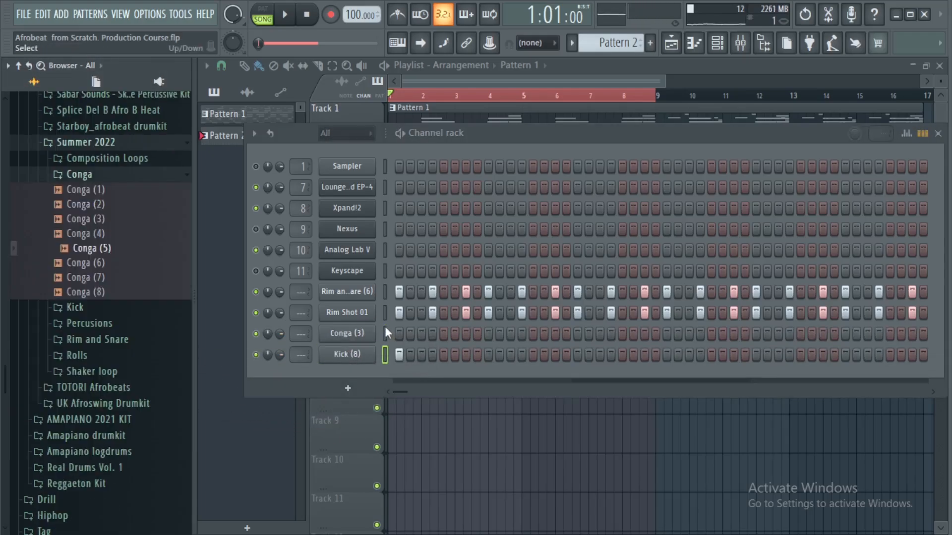
Move the Conga (3) channel below Kick (8), audition the Summer 2022 conga samples and add Conga (5) as a channel
click(386, 332)
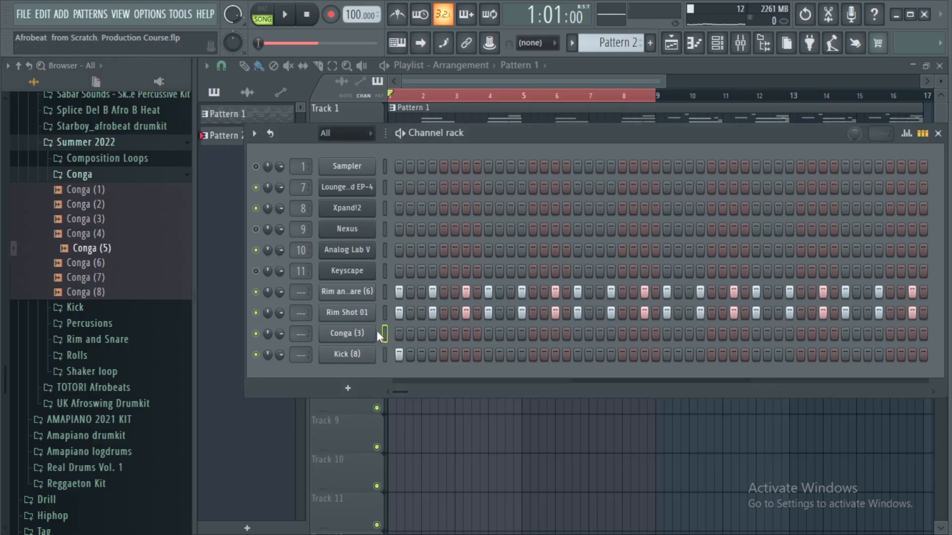
key(alt+Down)
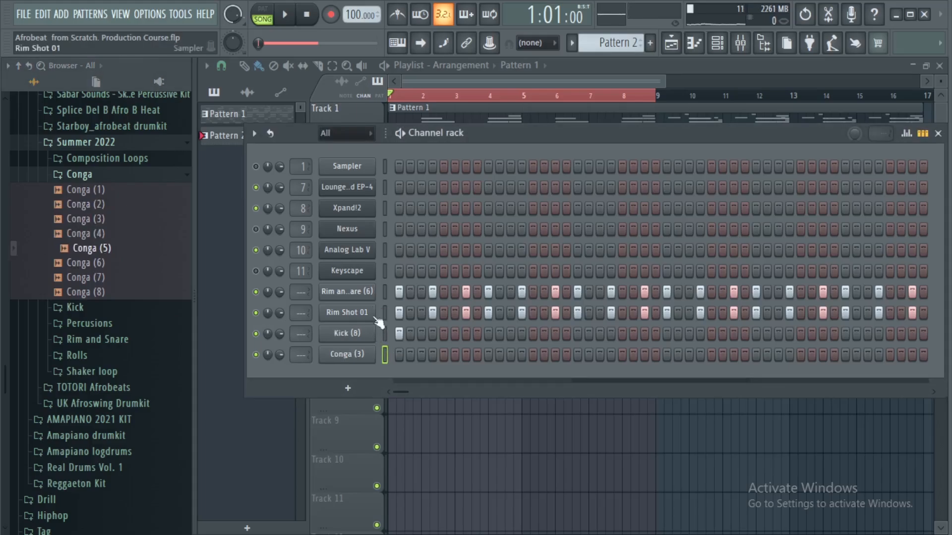
click(107, 249)
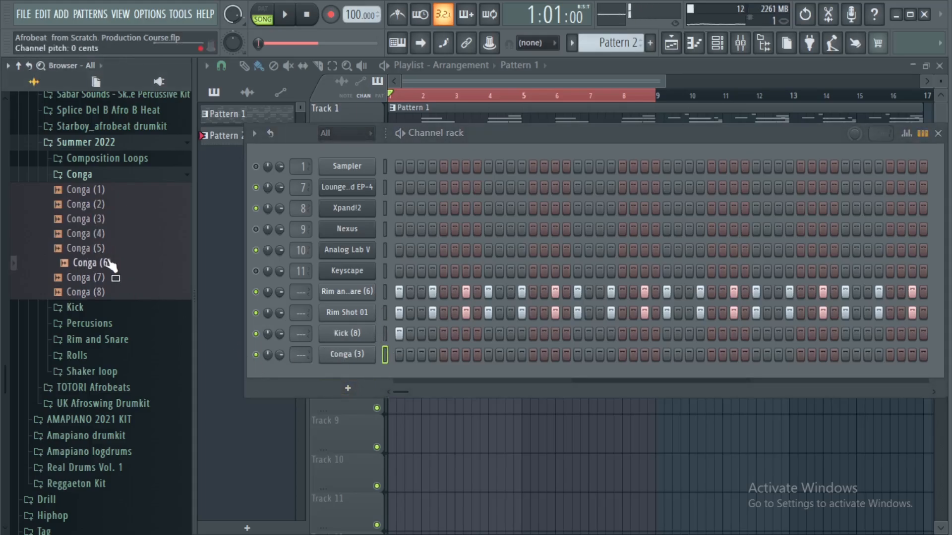
click(108, 249)
drag(162, 297, 368, 389)
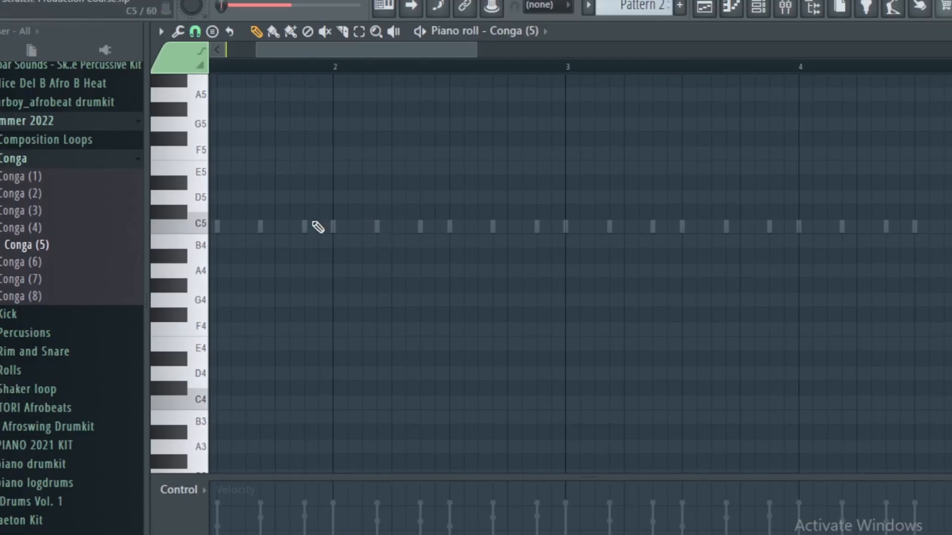
Draw two short C5 notes for Conga (5) at the start of bar 2 and play them back
click(337, 228)
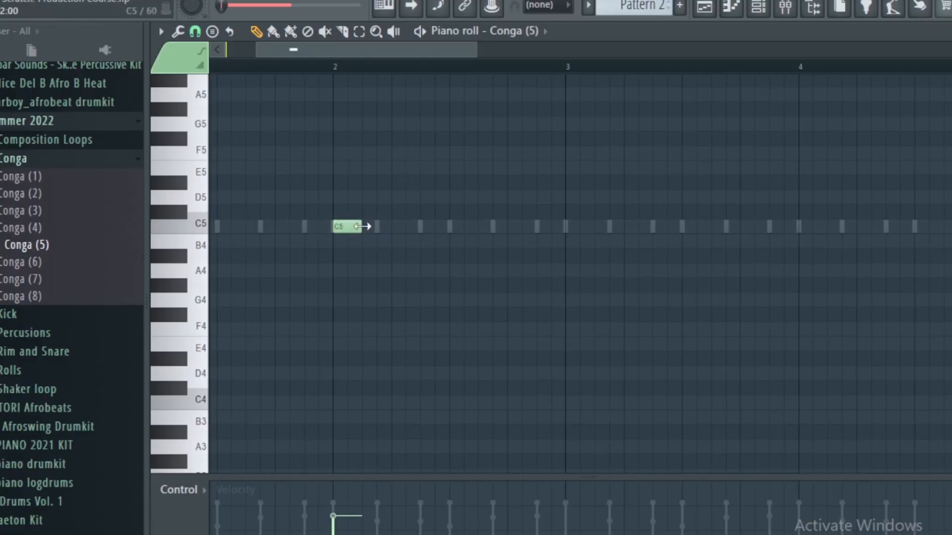
click(365, 229)
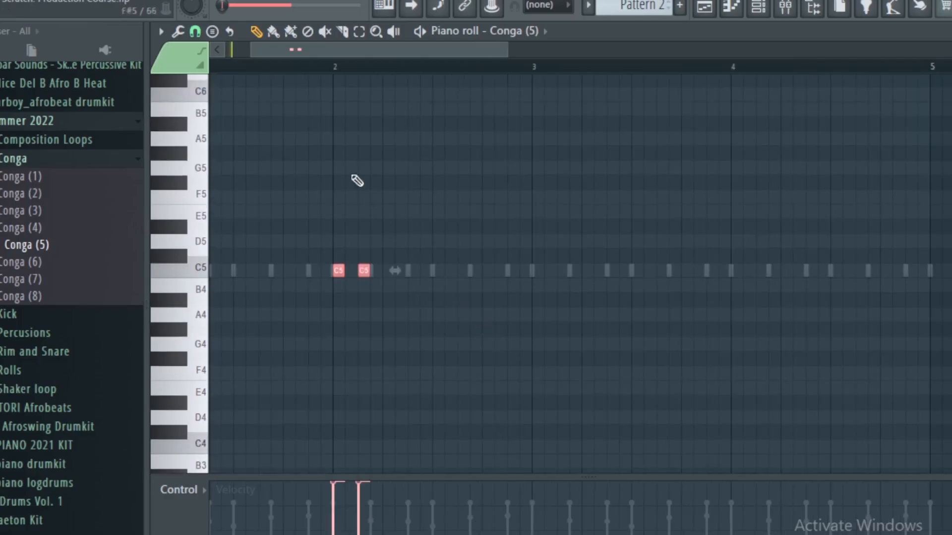
key(space)
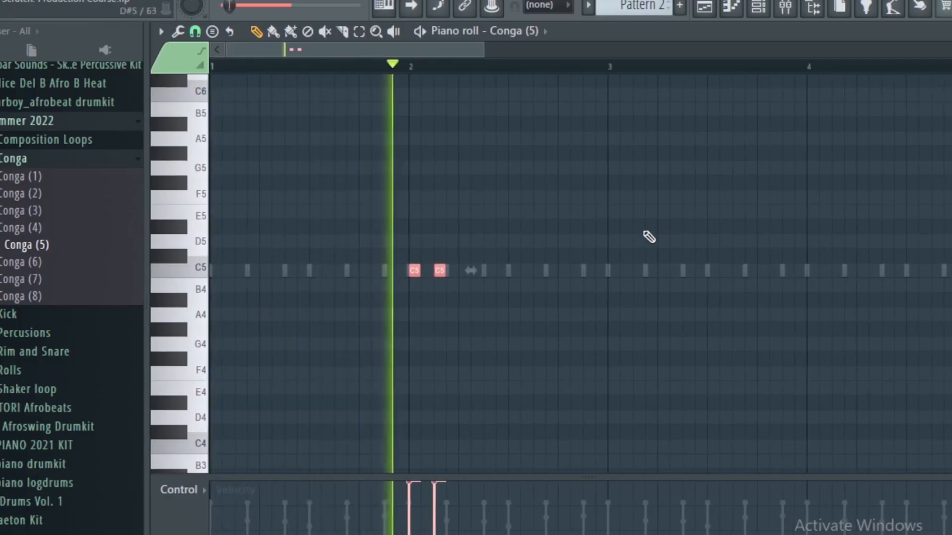
key(space)
Switch to Conga (3), draw one short C5 note right after the second Conga (5) hit in bar 2, and play it back
click(543, 30)
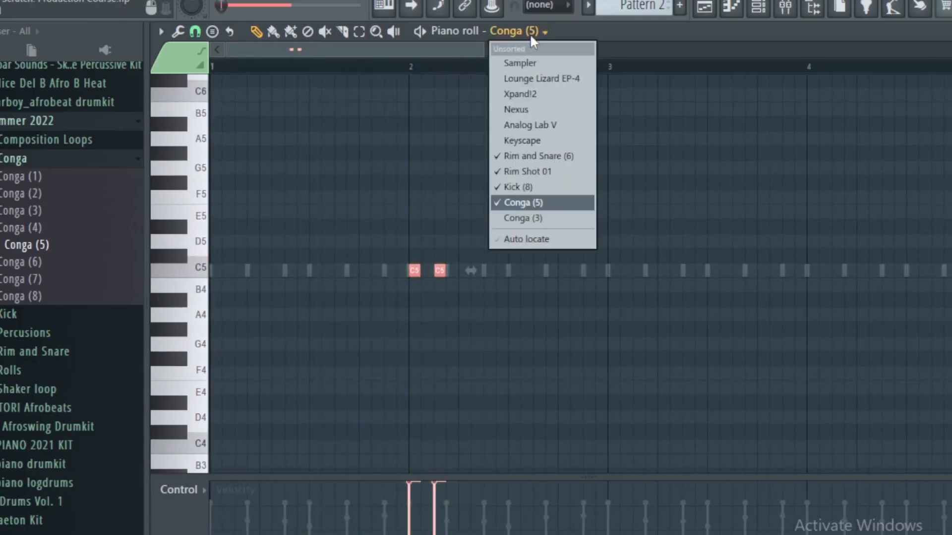
click(547, 220)
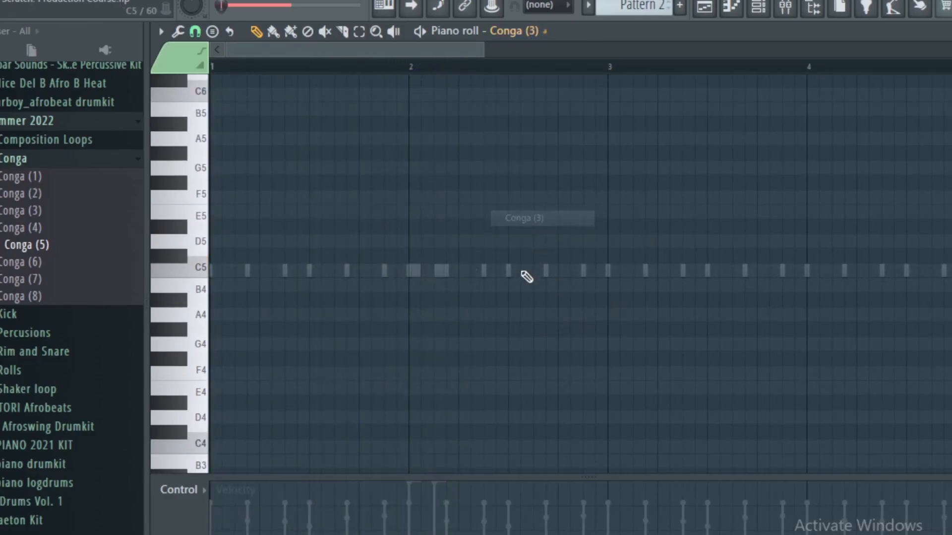
click(449, 287)
scroll(449, 287, up, 3)
mouse_move(502, 286)
mouse_down()
mouse_move(498, 258)
mouse_move(501, 270)
mouse_up()
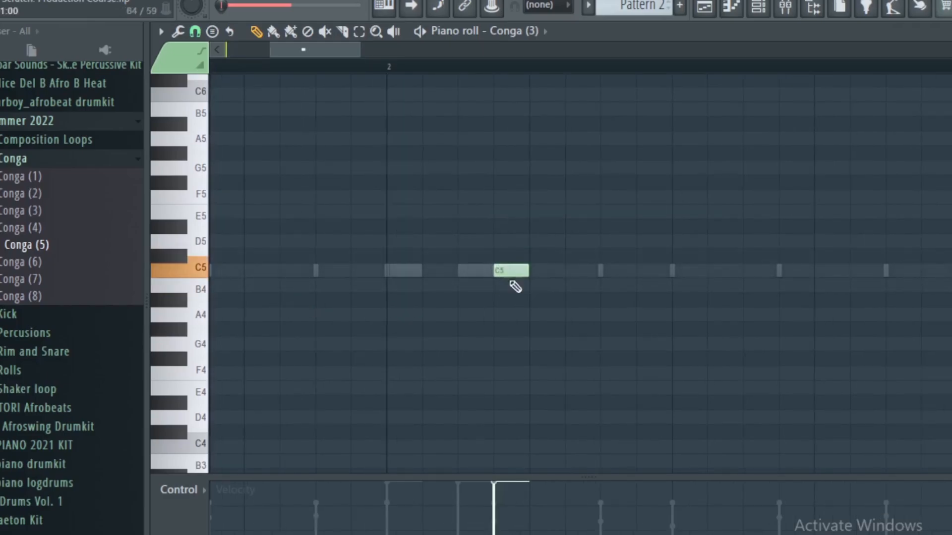
scroll(513, 72, down, 1)
scroll(513, 72, down, 2)
key(space)
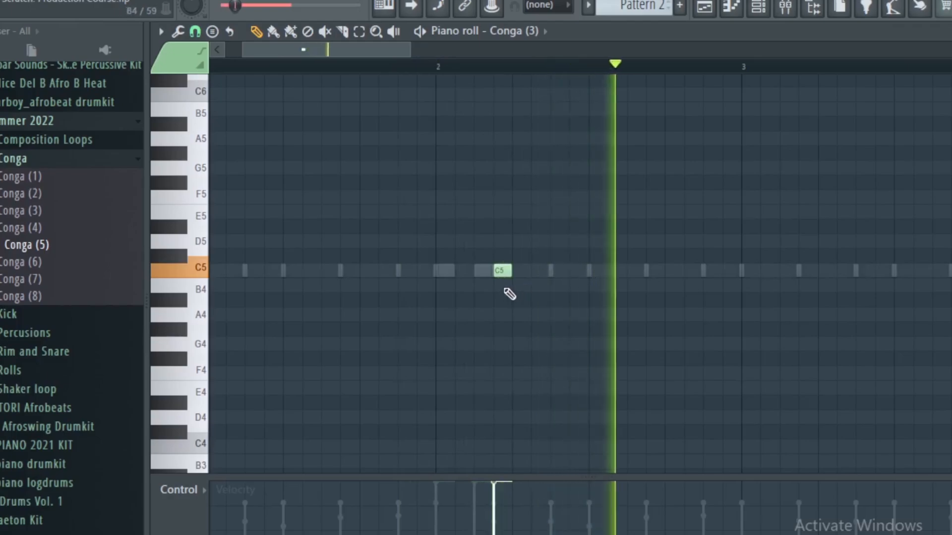
Duplicate the two-bar Kick (8) part so that its C5 hit repeats at bar 3
scroll(548, 73, down, 3)
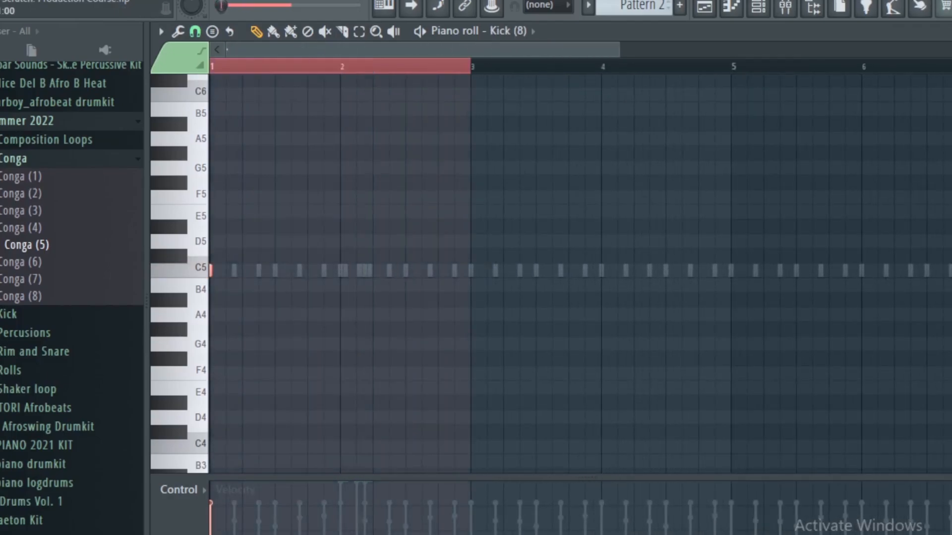
key(ctrl+b)
drag(219, 67, 250, 72)
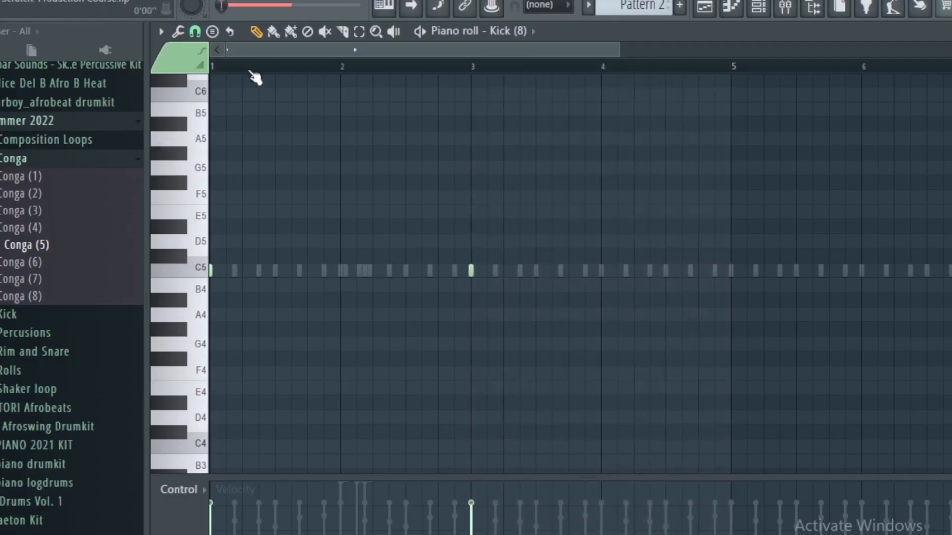
key(Escape)
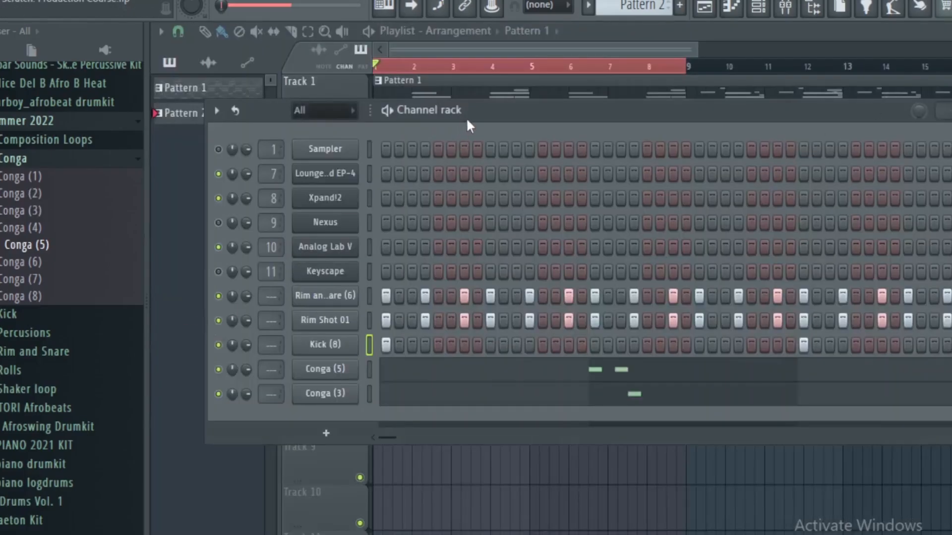
Add African pro 808 kick from the Afro Essentials Drumkit as a channel and enable its volume envelope with full hold
scroll(44, 277, up, 15)
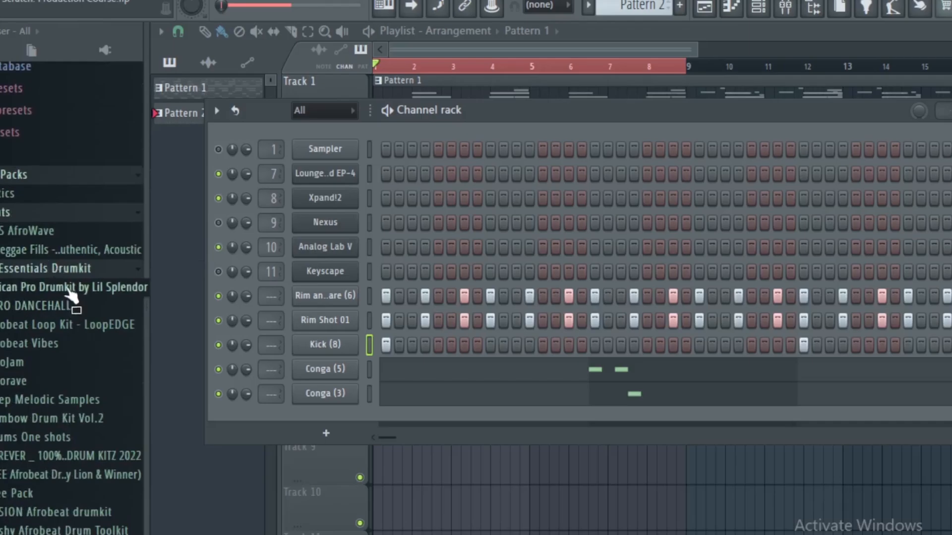
click(64, 288)
click(7, 306)
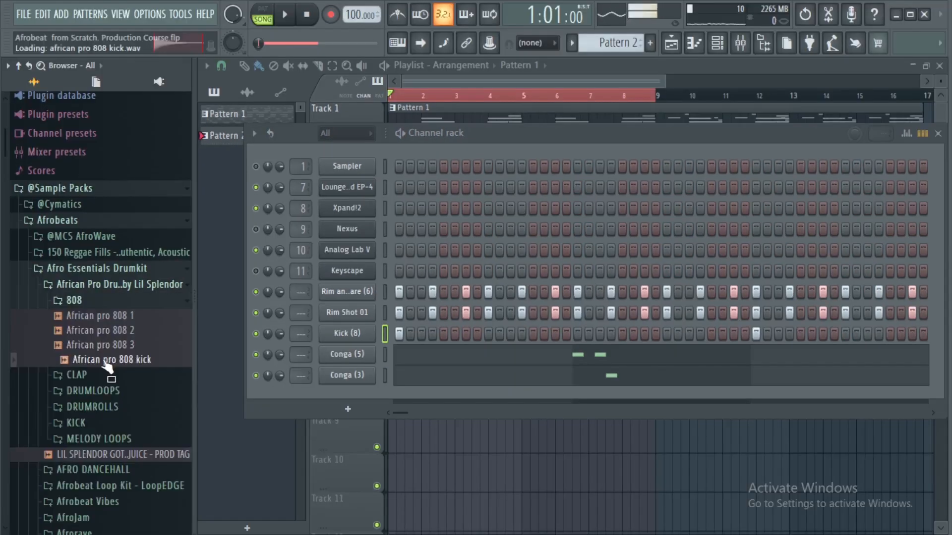
drag(12, 378, 347, 397)
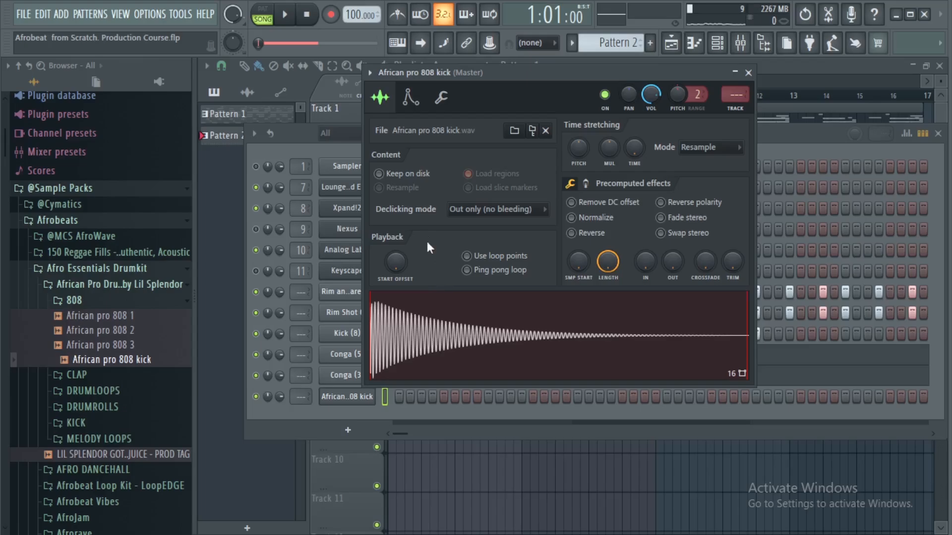
click(410, 97)
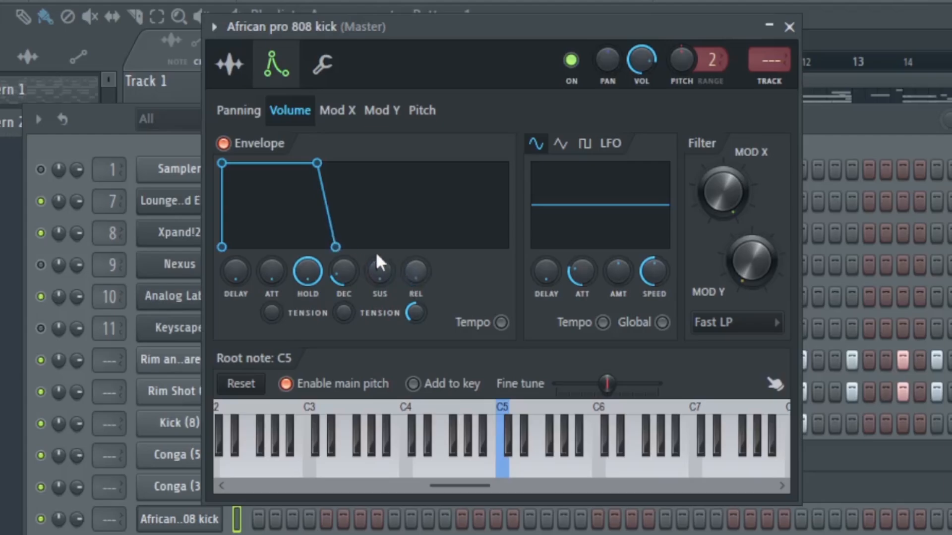
click(223, 87)
Open the African pro 808 kick sample in the Edison audio editor and detect its pitch regions
right_click(469, 317)
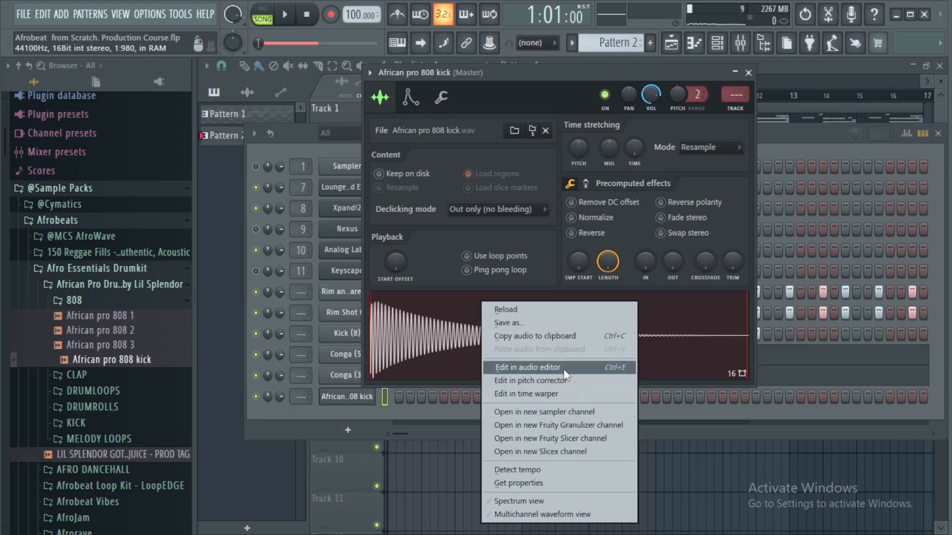
click(565, 369)
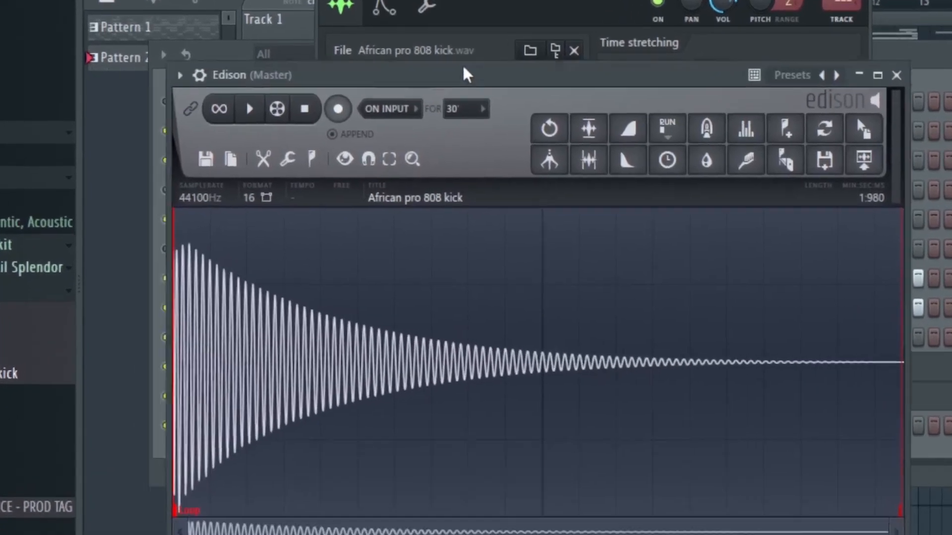
drag(463, 67, 529, 0)
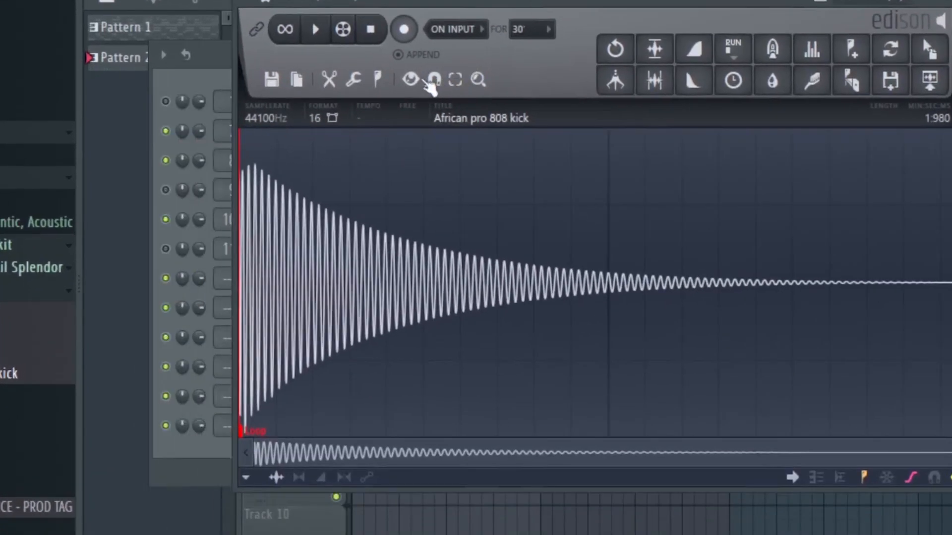
click(378, 81)
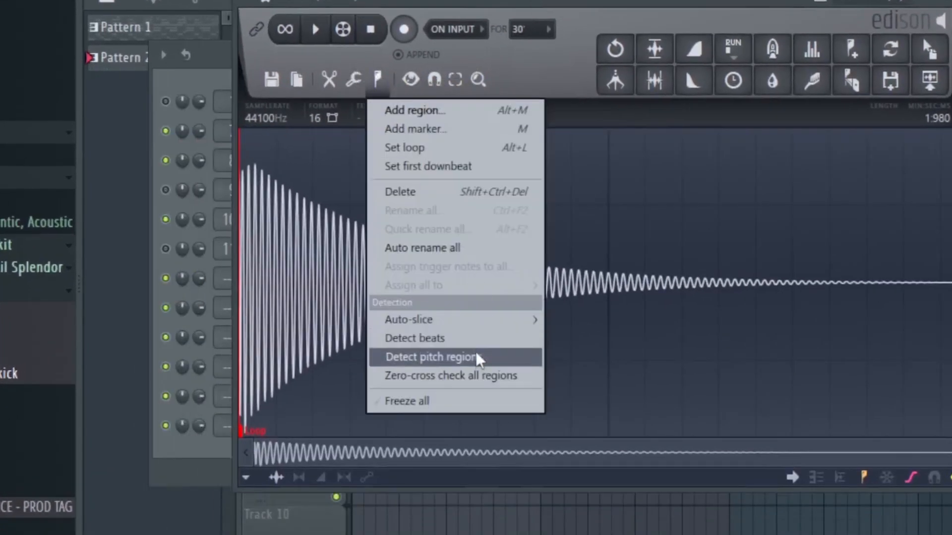
click(478, 365)
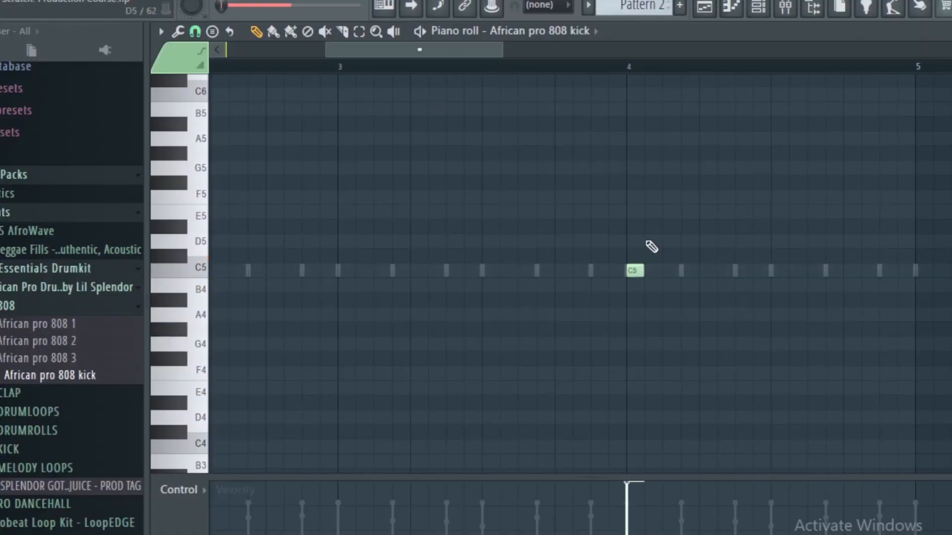
Draw a short C5 note and a following D5 note for the African pro 808 kick at bar 4, and play the pattern
click(653, 240)
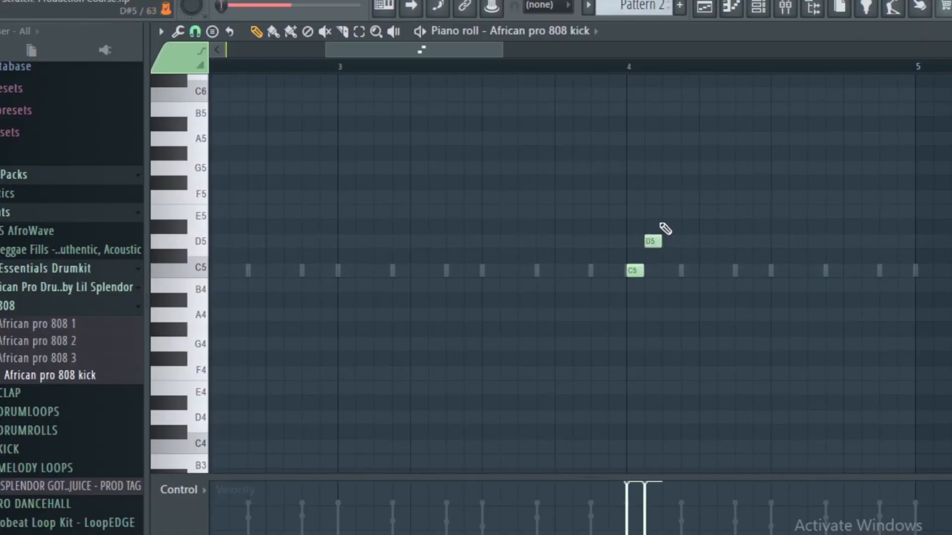
click(604, 70)
scroll(660, 71, up, 1)
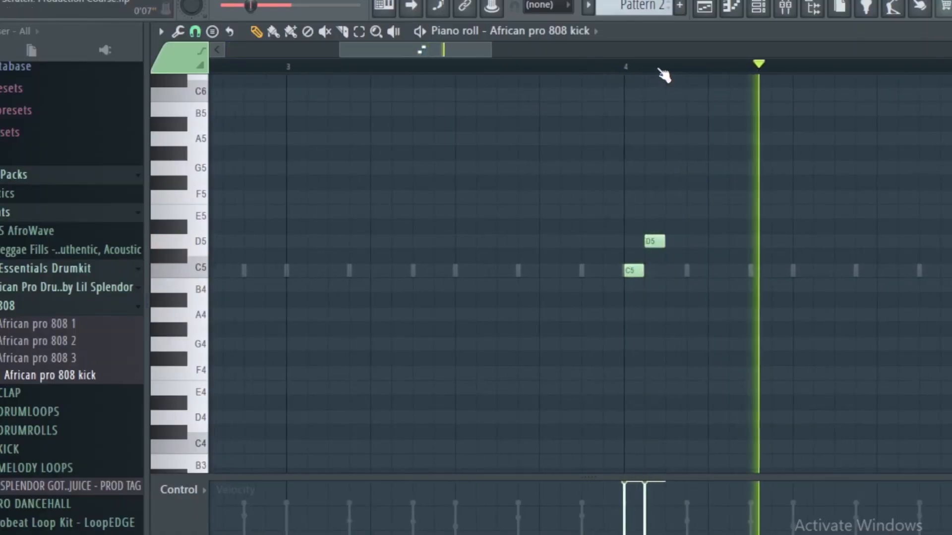
key(space)
scroll(644, 69, down, 3)
key(space)
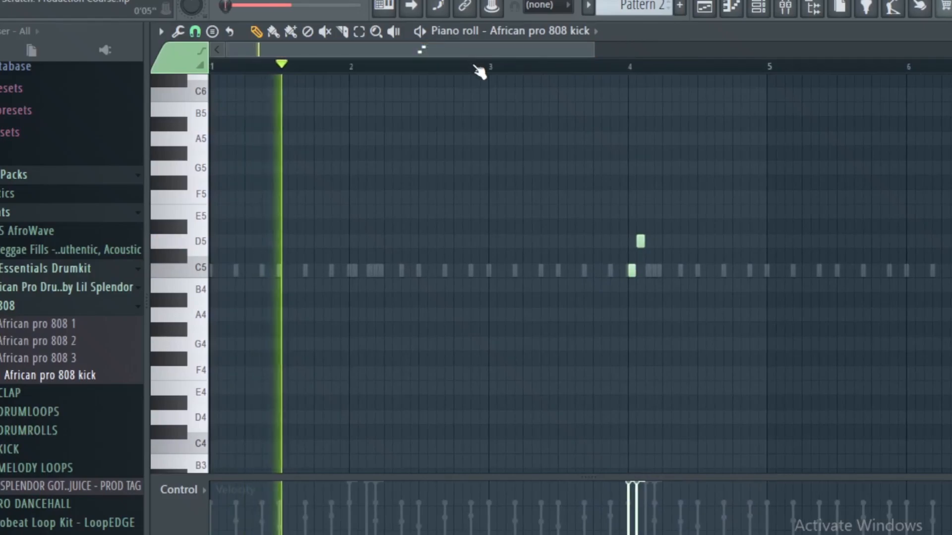
scroll(496, 72, down, 2)
Delete the two Conga (5) notes at bar 4, keeping the pair at bar 2
click(592, 31)
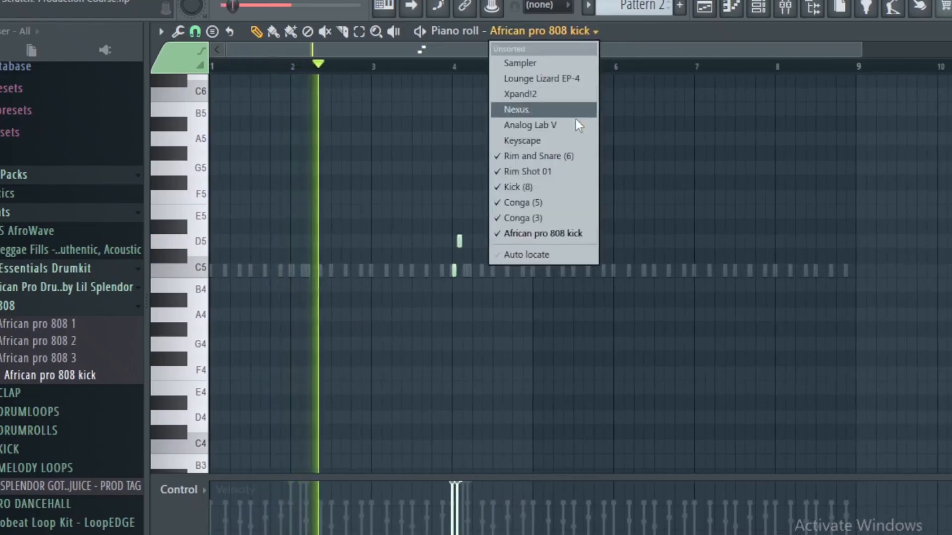
click(553, 203)
scroll(452, 70, up, 1)
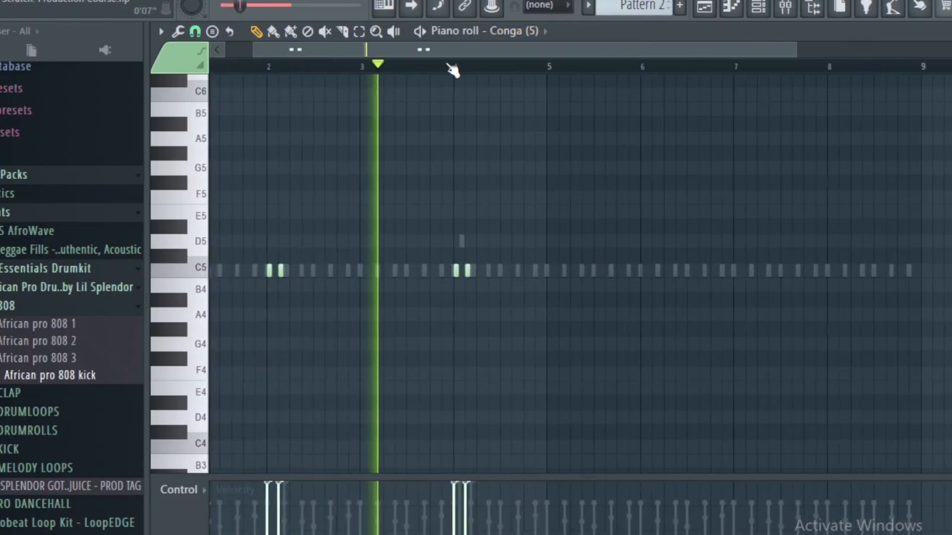
right_click(457, 269)
right_click(469, 273)
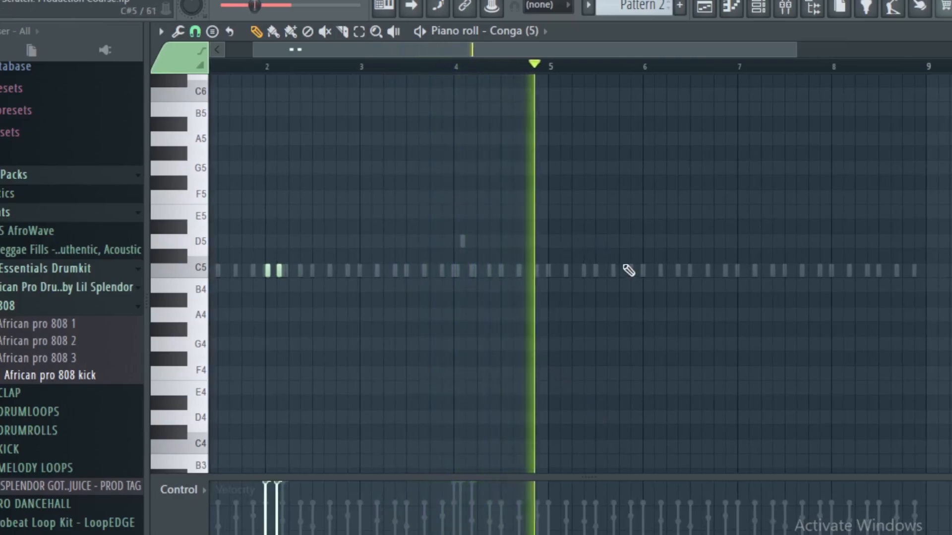
key(space)
Audition the Summer 2022 shaker loops, place Shaker (1) on Track 3 from bar 1 and again from bar 5, and play the arrangement
drag(550, 68, 122, 106)
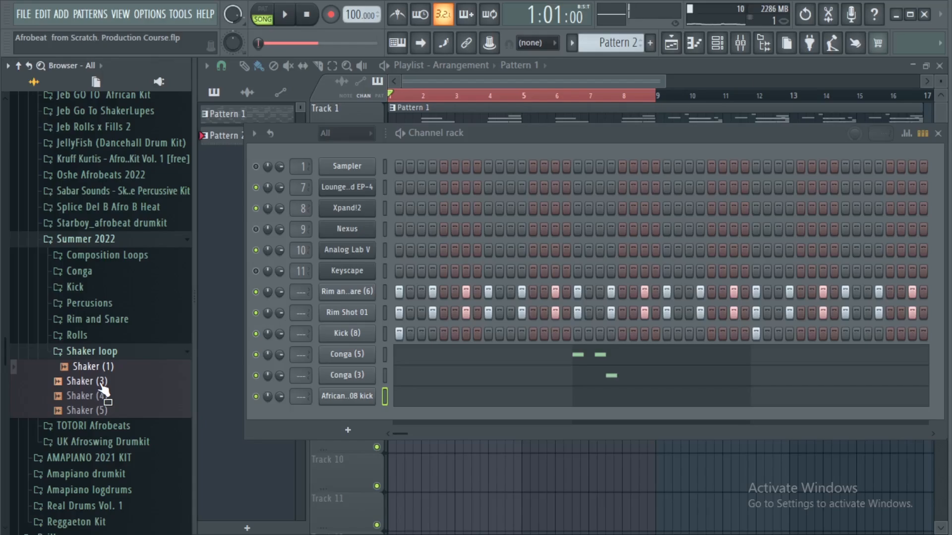
key(Down)
key(Down)
key(Down)
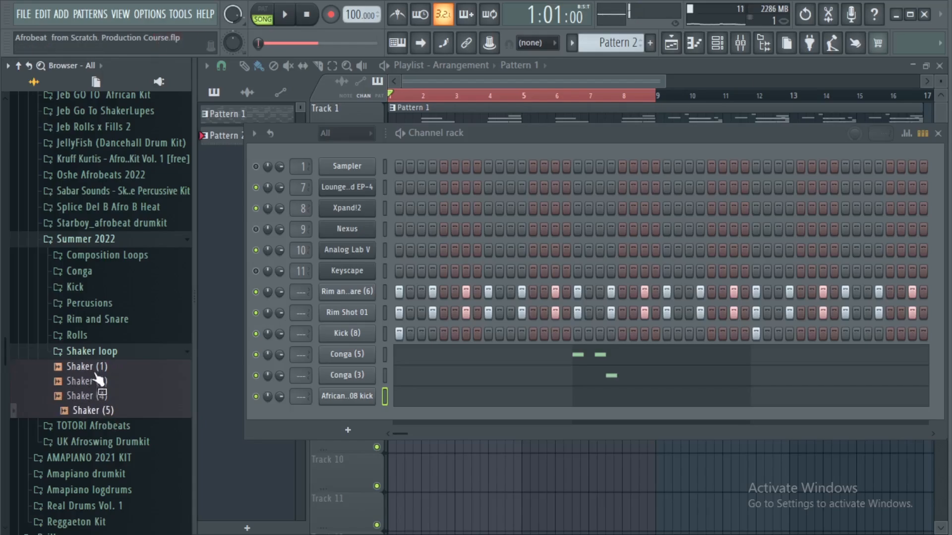
click(107, 368)
drag(574, 136, 584, 371)
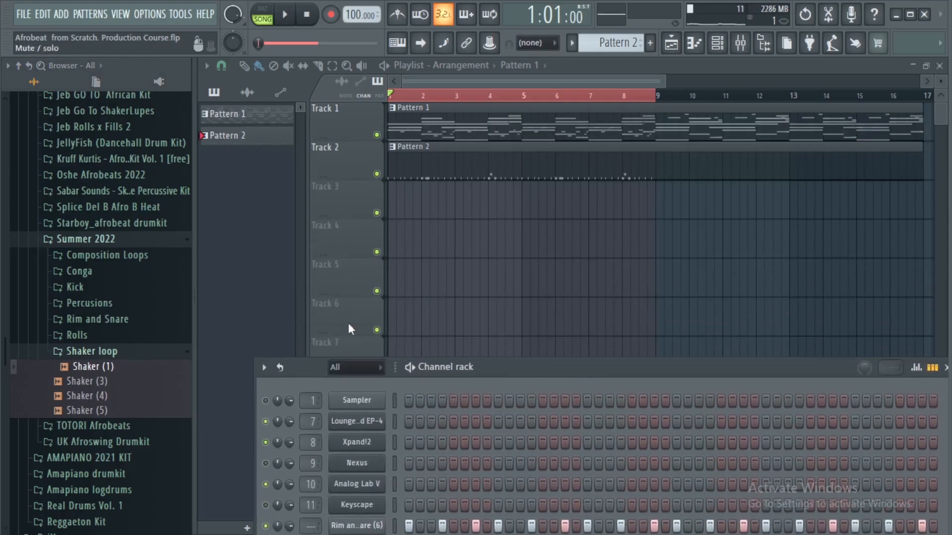
drag(89, 375, 379, 203)
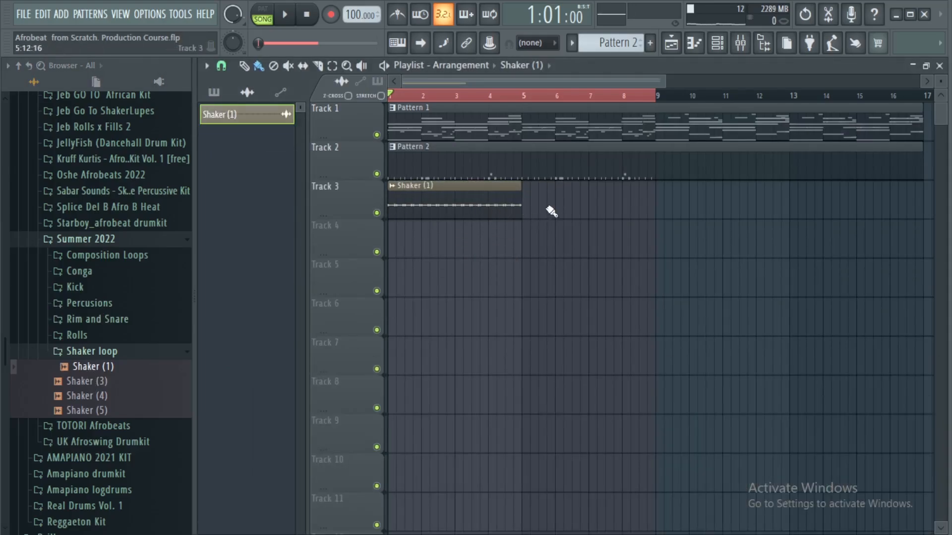
click(533, 208)
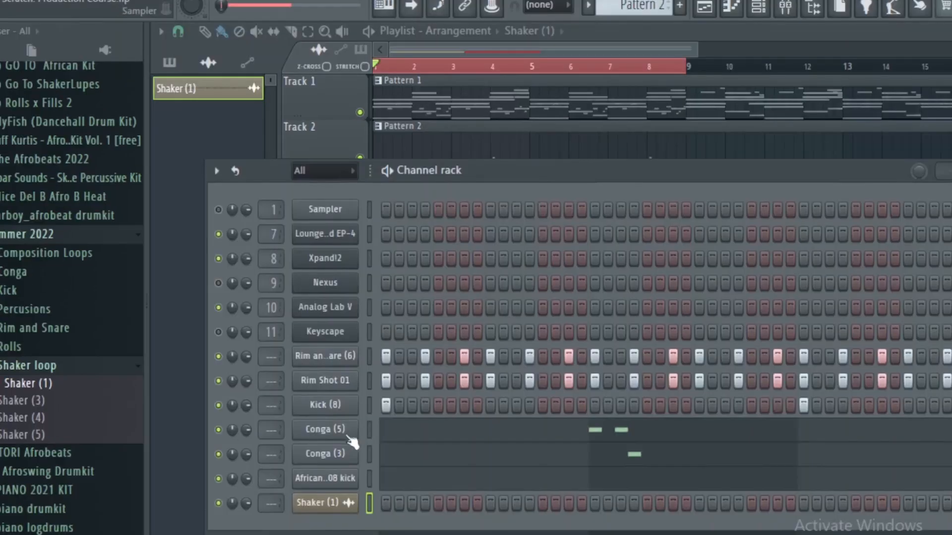
key(space)
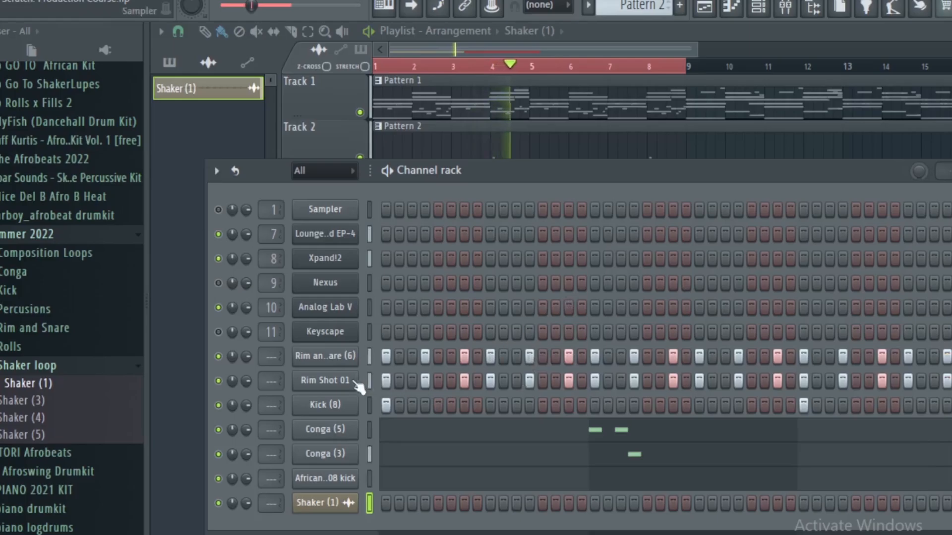
Open the Conga (3) notes in the piano roll and review their placement across the eight bars during playback
right_click(349, 463)
click(392, 347)
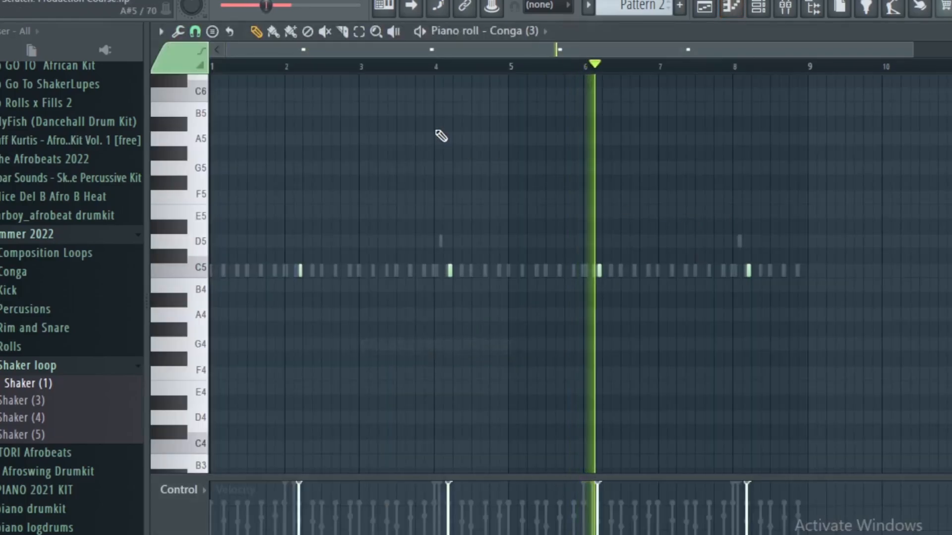
scroll(432, 75, down, 1)
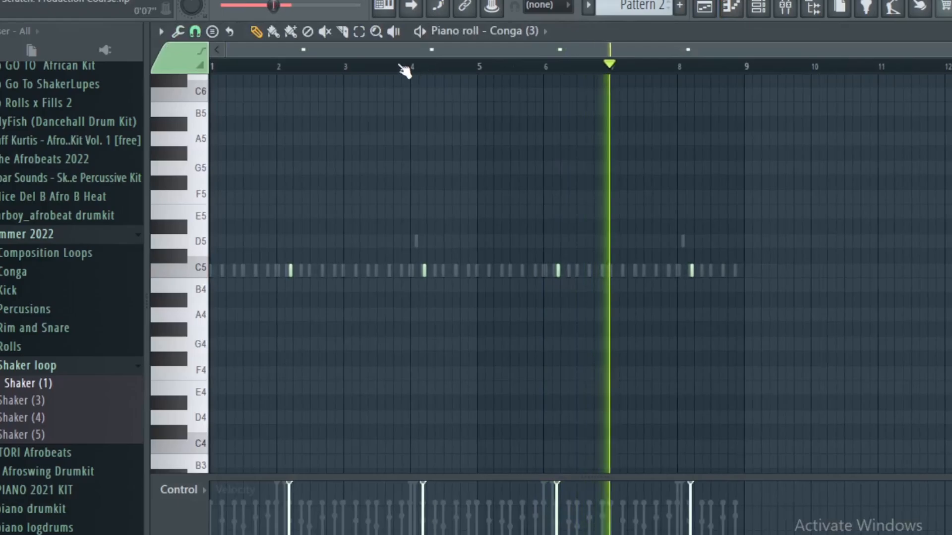
scroll(404, 71, up, 1)
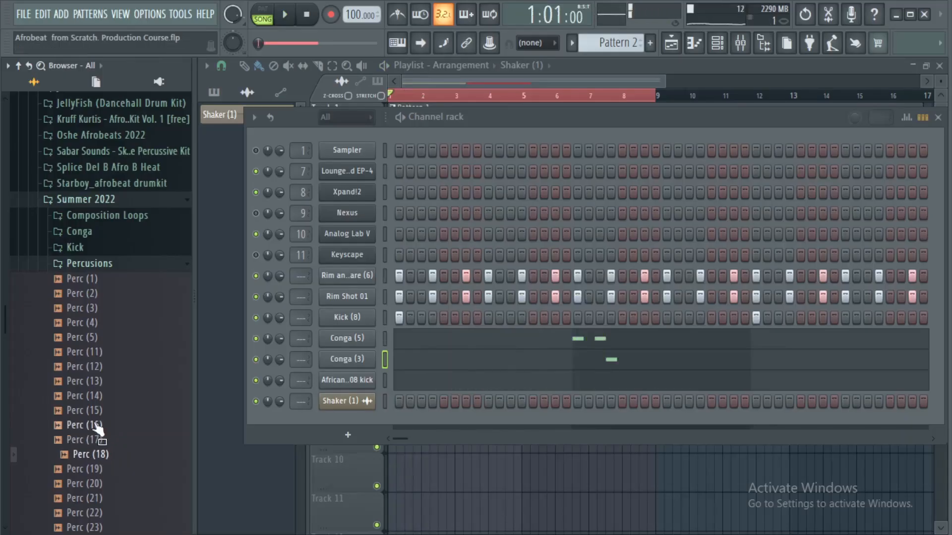
Audition the Summer 2022 percussion samples and add Perc (23), Perc (19), Perc (16) and Perc (18) to the channel rack
drag(256, 452, 350, 463)
click(94, 454)
scroll(99, 347, down, 4)
click(94, 293)
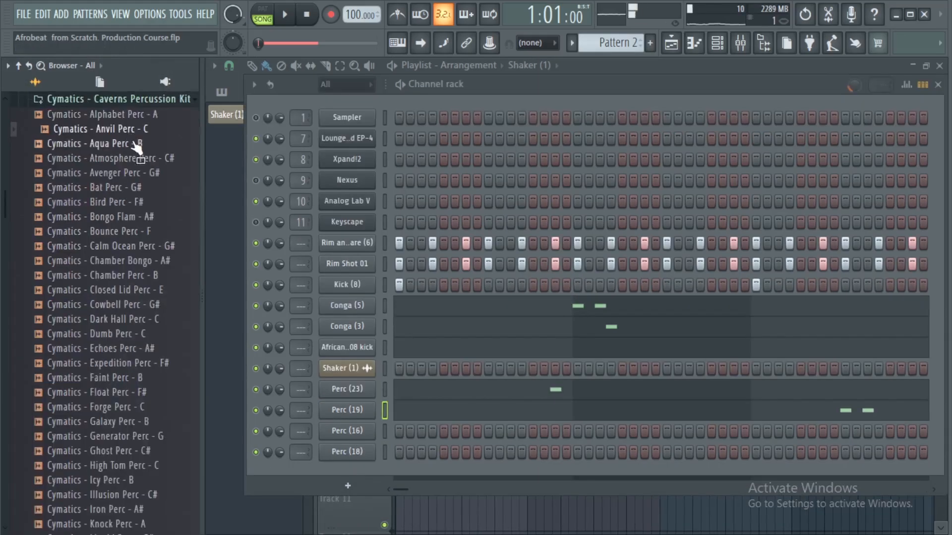
Audition samples from the Cymatics Caverns Percussion Kit and add Bongo Flam - A# to the channel rack
click(144, 174)
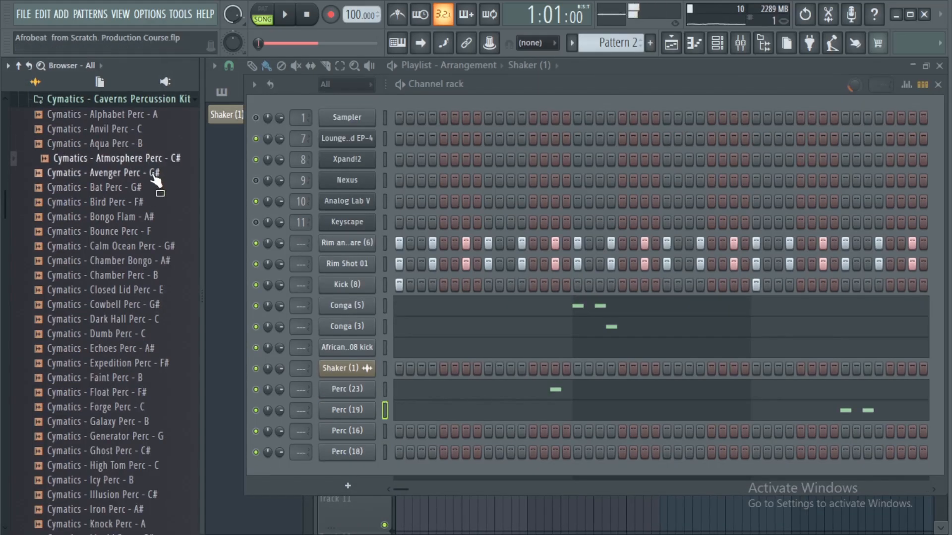
click(144, 188)
click(146, 218)
click(148, 232)
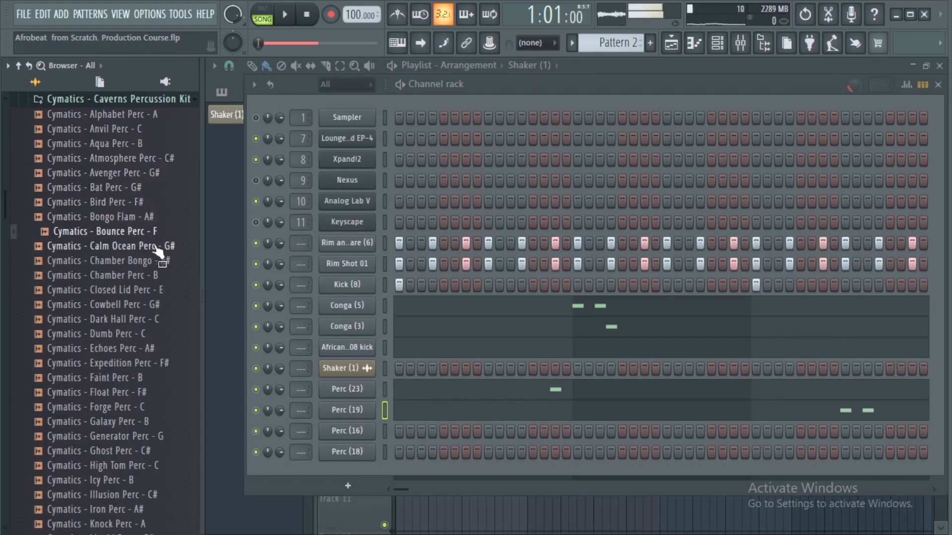
click(157, 248)
click(138, 221)
drag(140, 223, 350, 477)
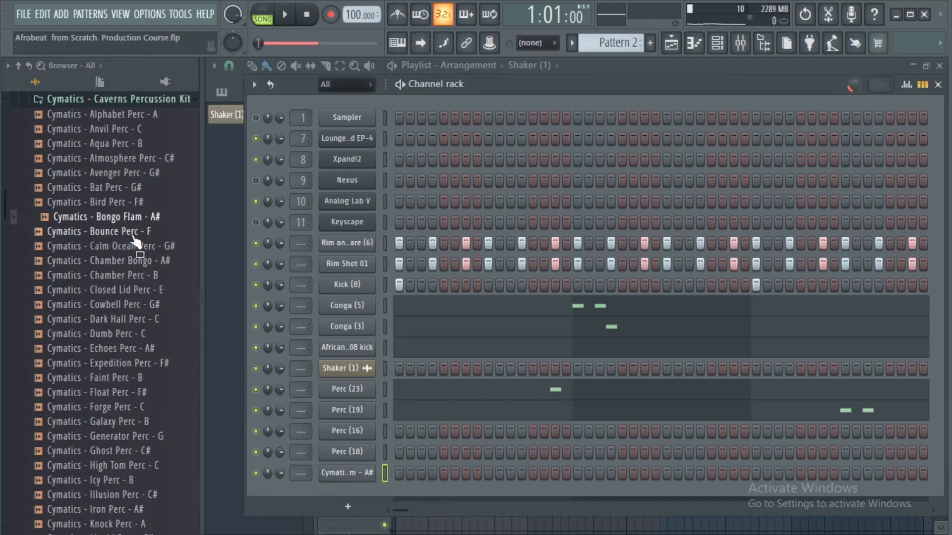
Add the Cymatics Cowbell Perc - G# and an F# perc sample to the channel rack, and play the arrangement
click(145, 305)
drag(147, 312, 352, 490)
click(150, 377)
drag(150, 188, 331, 525)
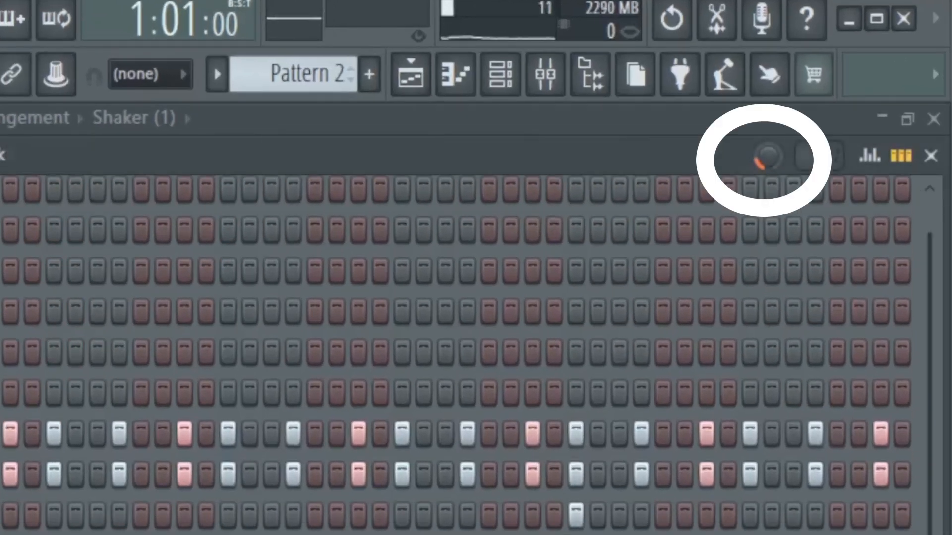
key(space)
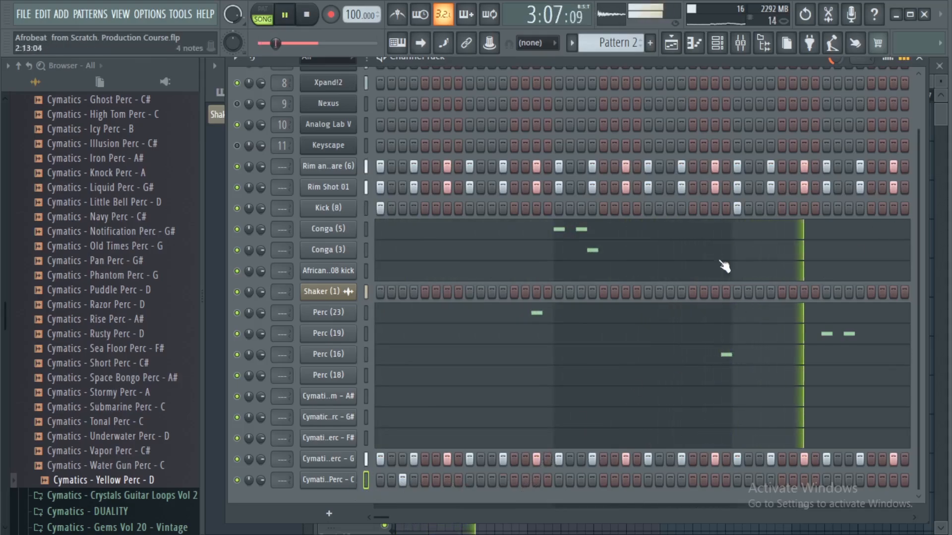
Route the rim, kick, conga, African 808 kick and Shaker (1) channels to consecutive mixer tracks starting from Insert 19
click(923, 63)
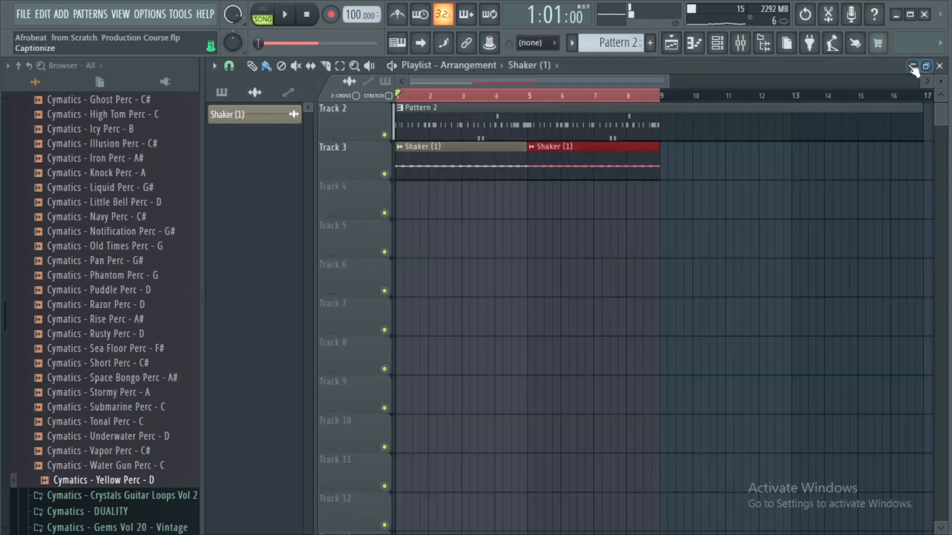
click(718, 47)
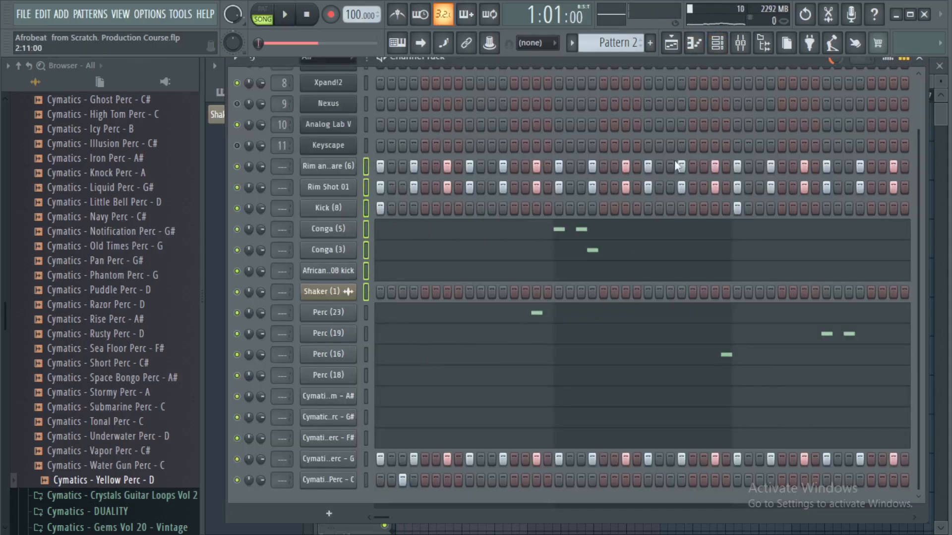
click(740, 43)
scroll(422, 243, down, 6)
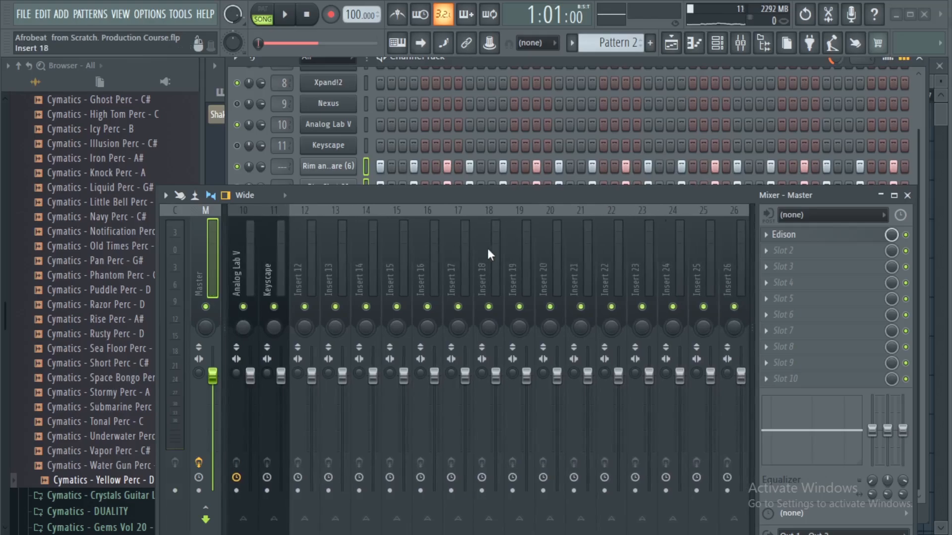
click(516, 243)
scroll(516, 243, down, 3)
right_click(430, 240)
mouse_move(486, 280)
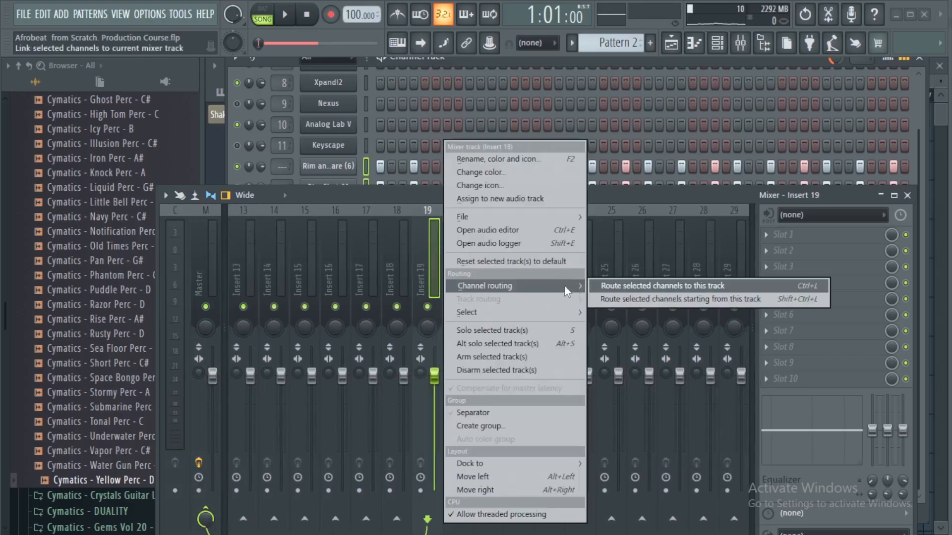
click(641, 297)
click(908, 196)
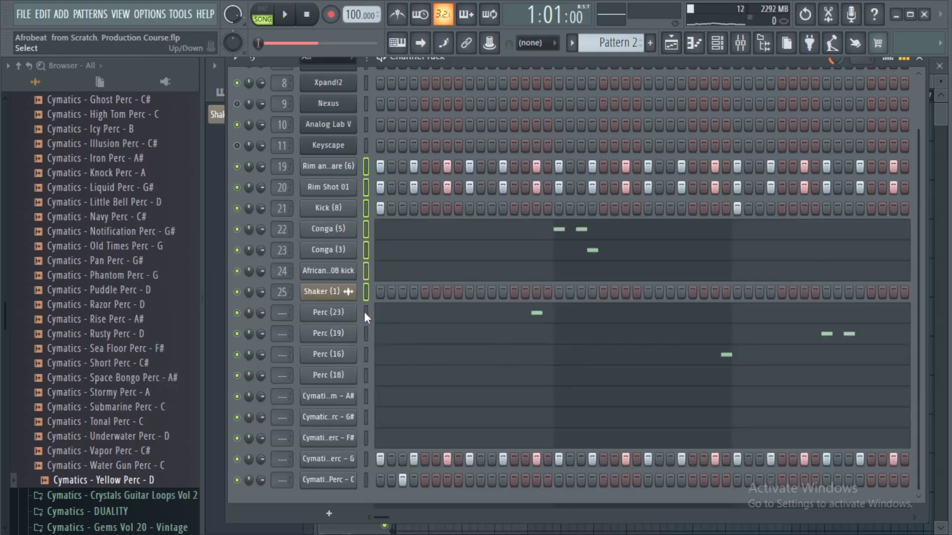
Route all channels from Perc (23) down to the last Cymatics perc to consecutive mixer tracks starting from Insert 29
drag(365, 312, 362, 503)
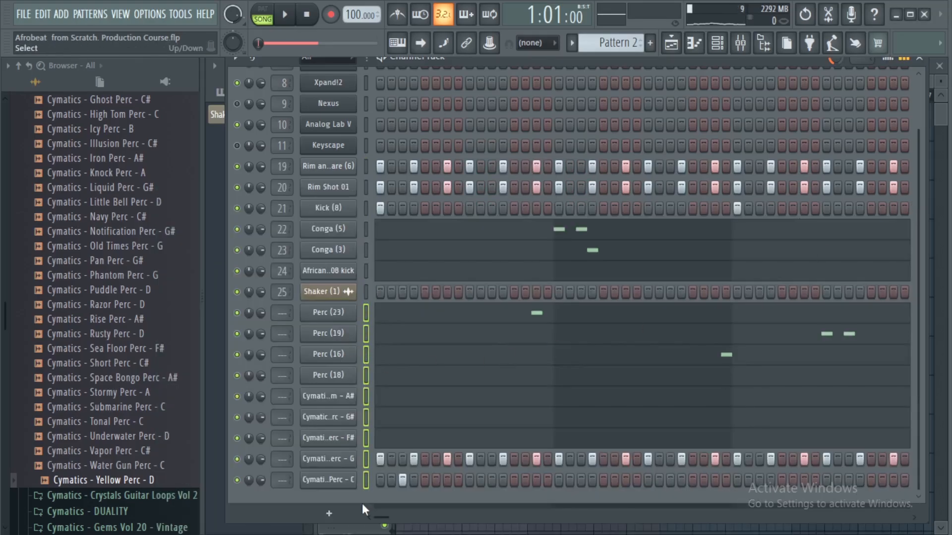
click(740, 45)
click(466, 268)
right_click(469, 268)
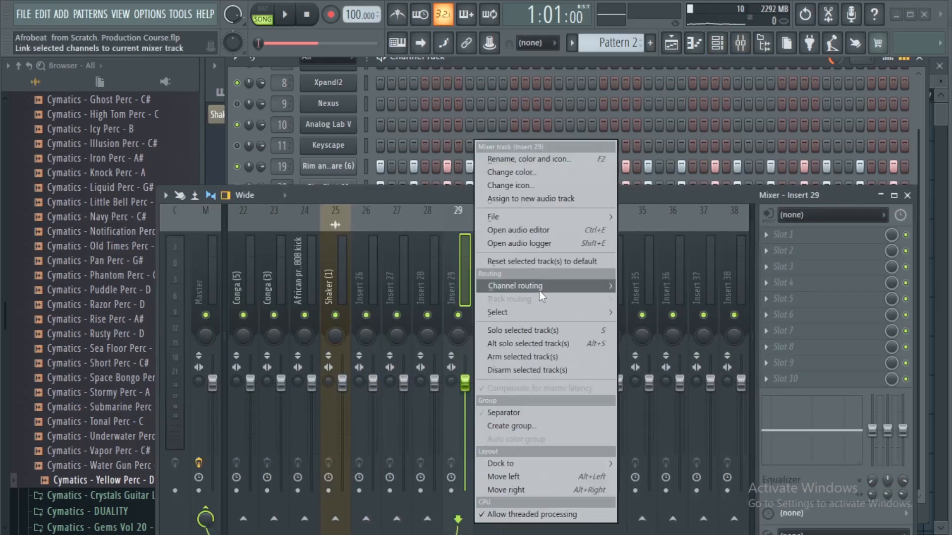
mouse_move(540, 291)
click(698, 301)
Select mixer tracks 29 to 37 and route them to Insert 38 only
scroll(488, 252, down, 3)
drag(374, 273, 571, 276)
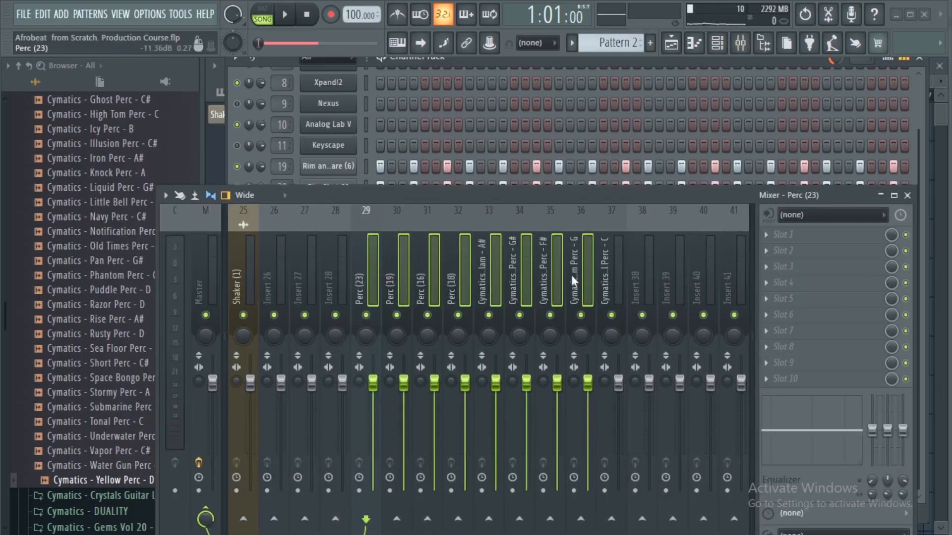
right_click(642, 518)
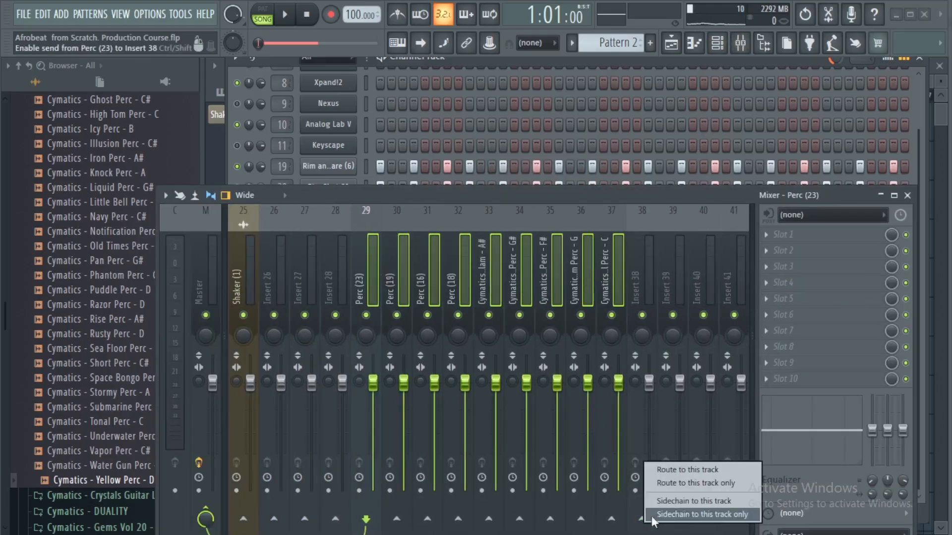
click(723, 487)
Name mixer Insert 38 "perc bus" and colour it red
right_click(640, 233)
click(690, 158)
text(perc bus)
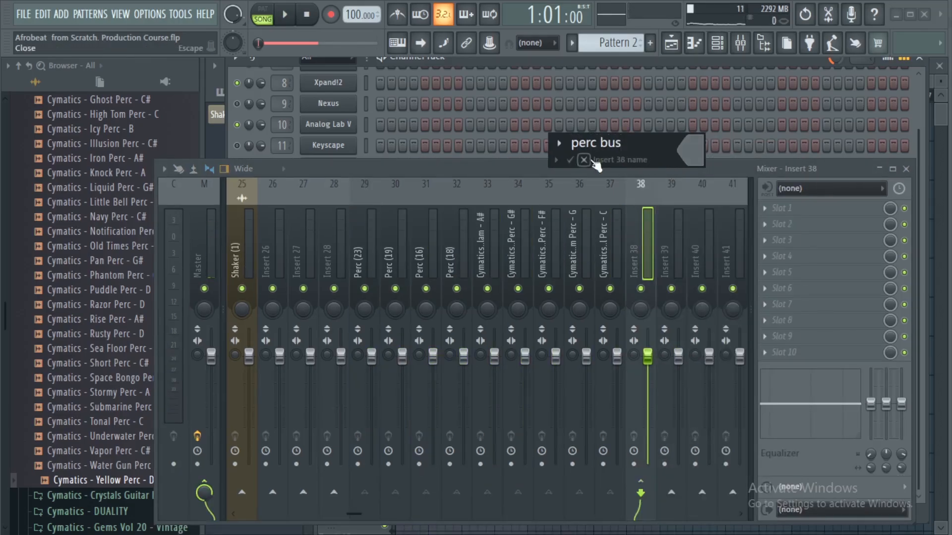
click(556, 160)
click(571, 159)
right_click(644, 230)
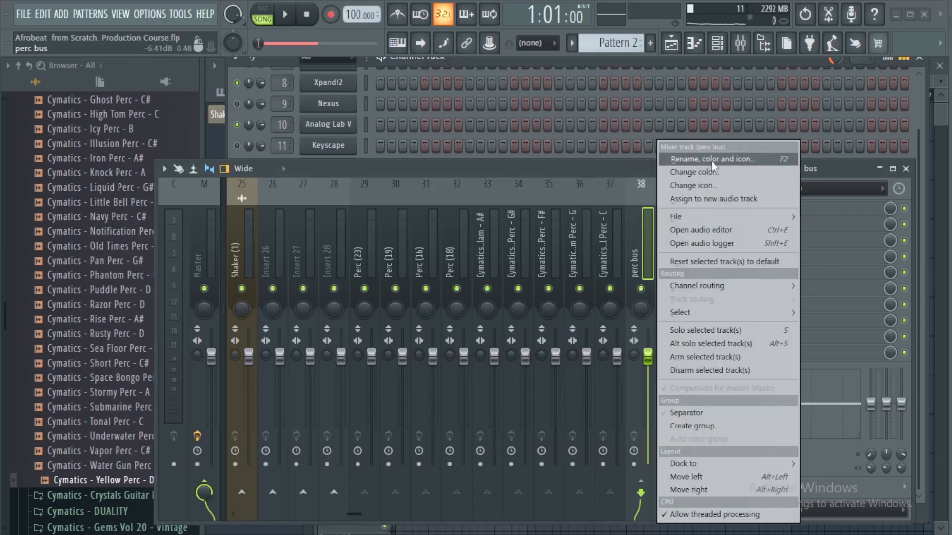
click(690, 158)
click(923, 490)
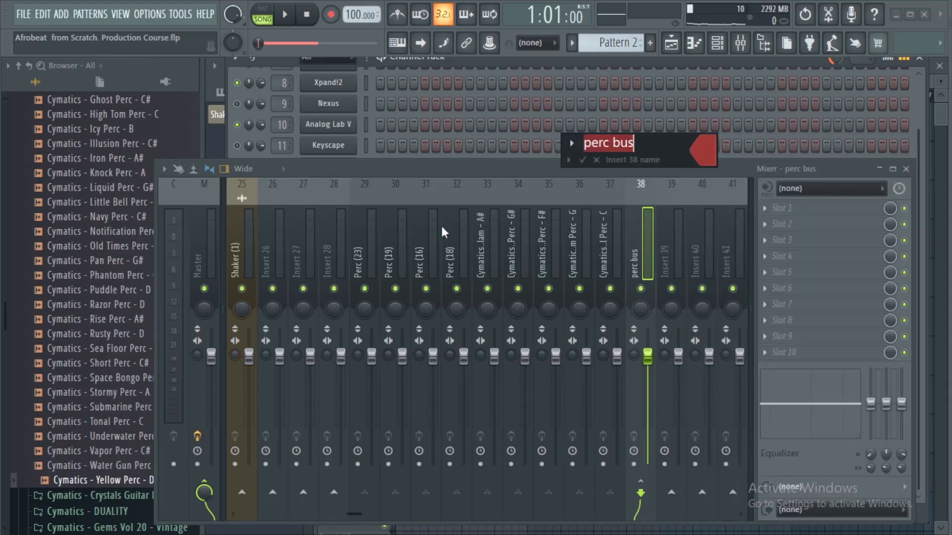
key(Return)
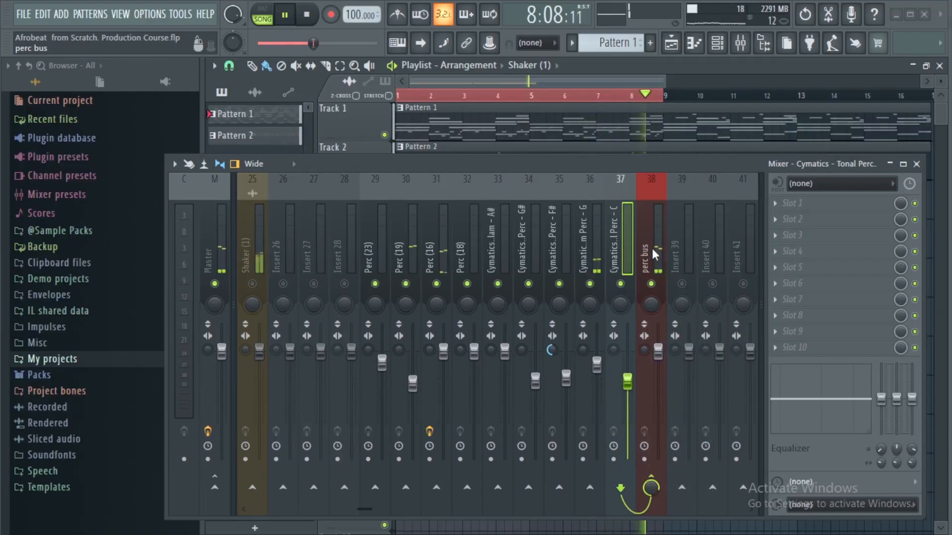
Load Fruity Love Philter into the first effect slot of the perc bus, then close its window
click(655, 255)
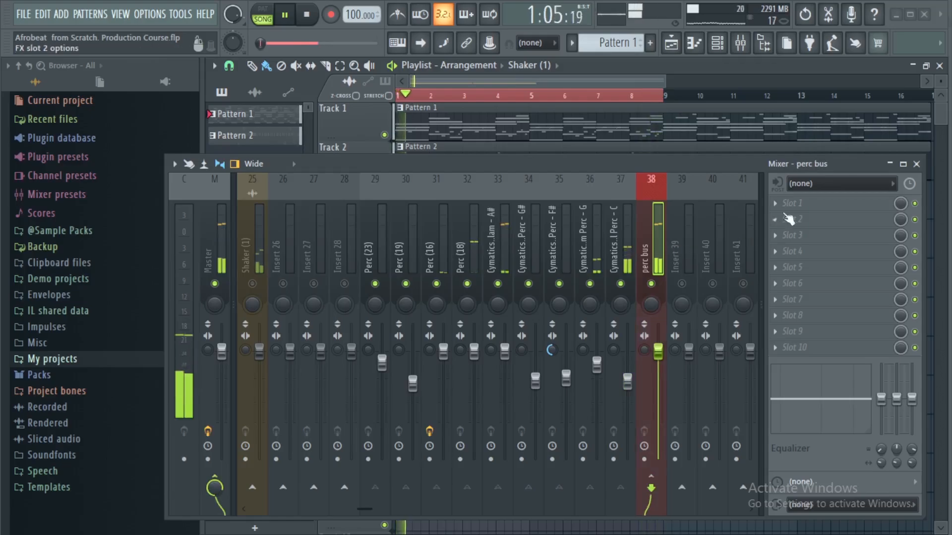
click(798, 204)
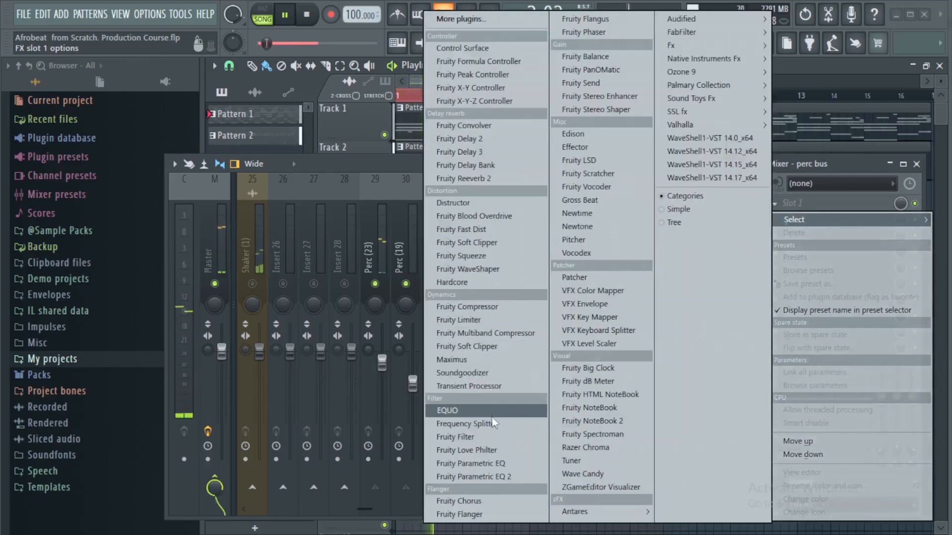
click(492, 450)
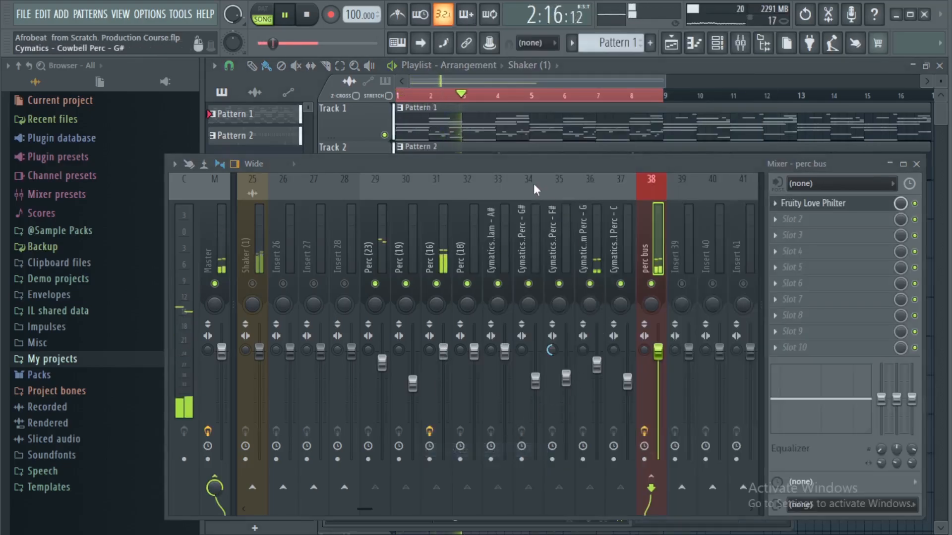
drag(520, 161, 526, 322)
drag(554, 237, 550, 75)
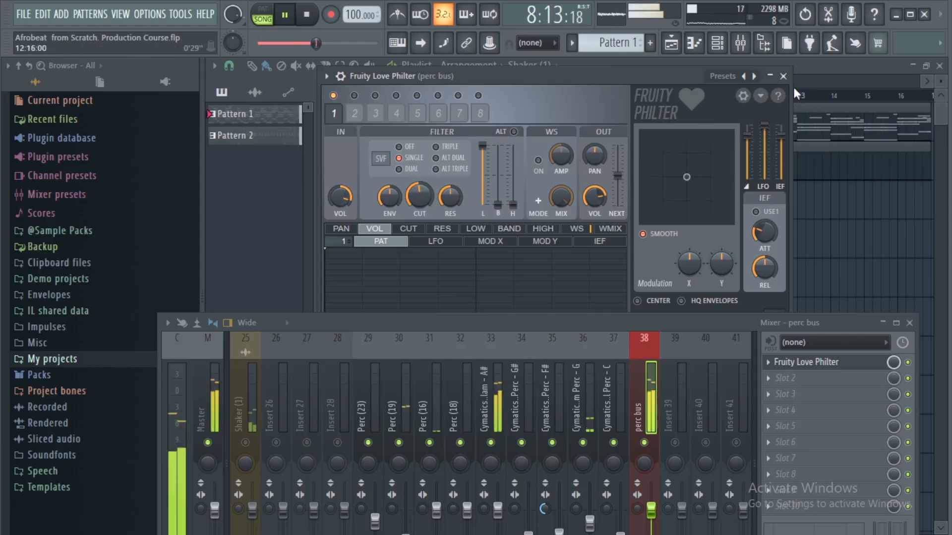
click(783, 77)
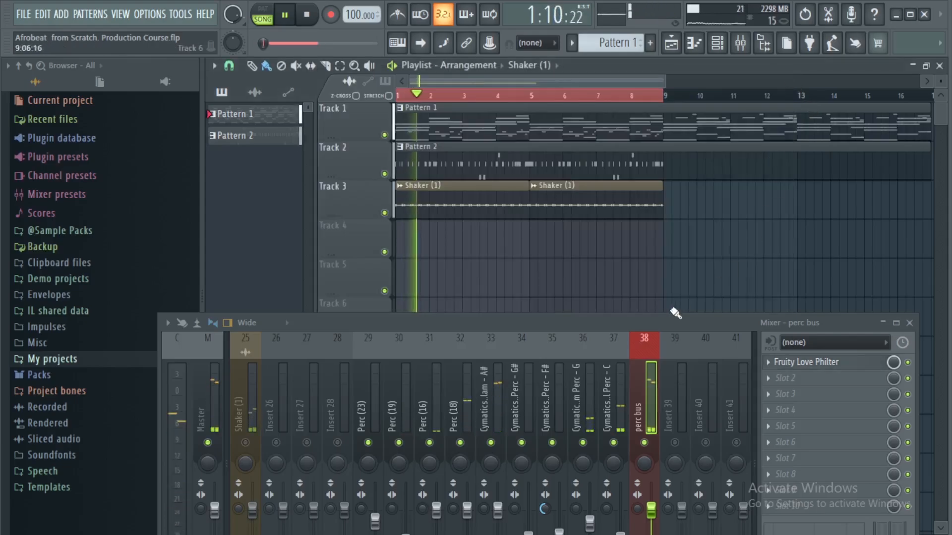
Set the volume of the Cymatics Tonal Perc - C mixer track to 70%
drag(638, 325, 648, 236)
drag(629, 449, 629, 452)
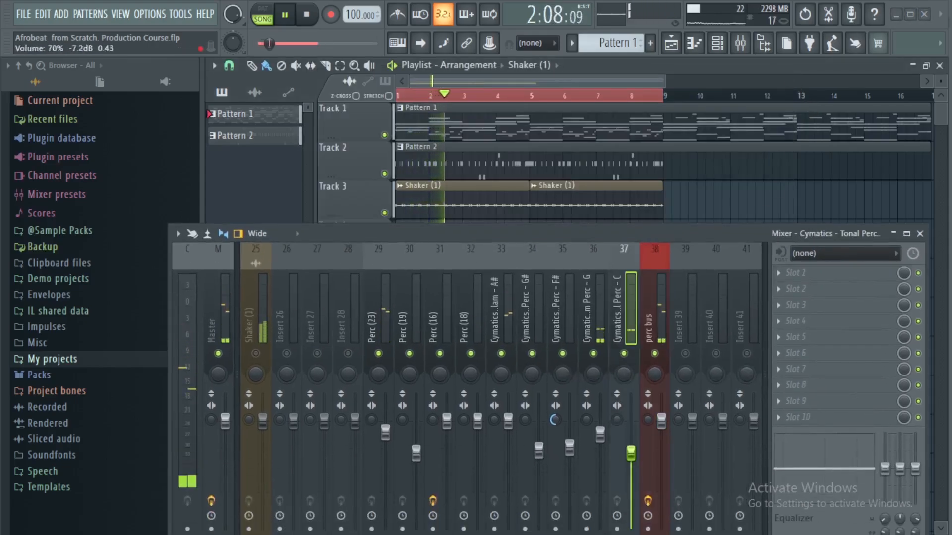
drag(597, 232, 580, 193)
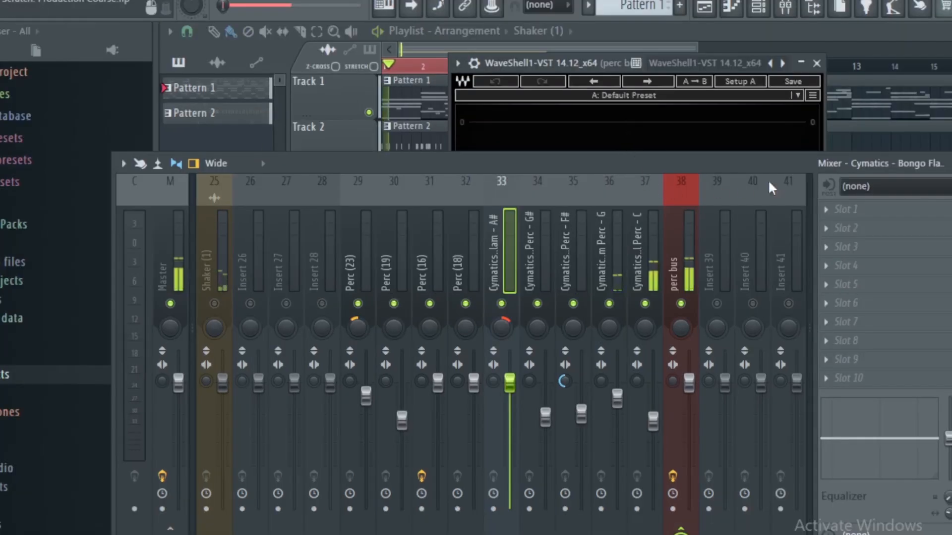
Adjust the Sustain amount of the Smack Attack transient shaper on the perc bus
key(Escape)
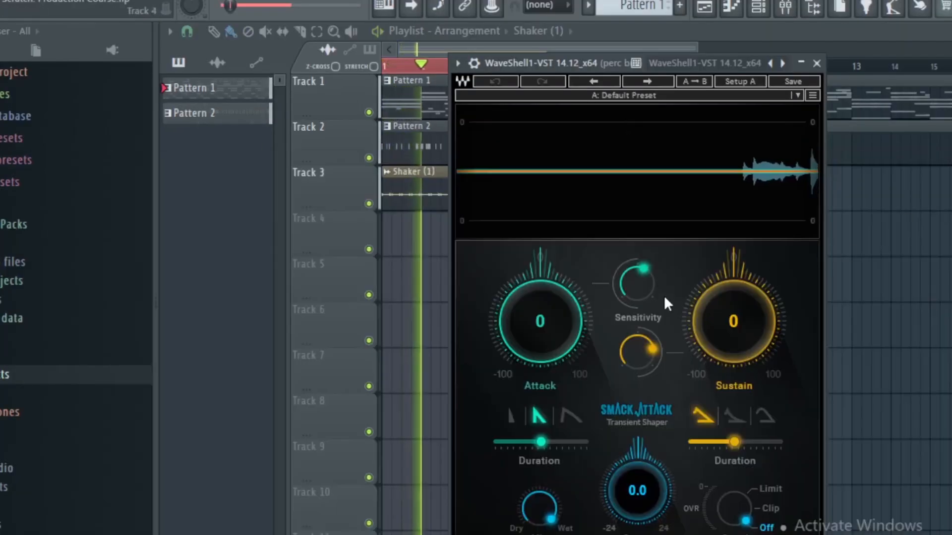
drag(588, 66, 540, 44)
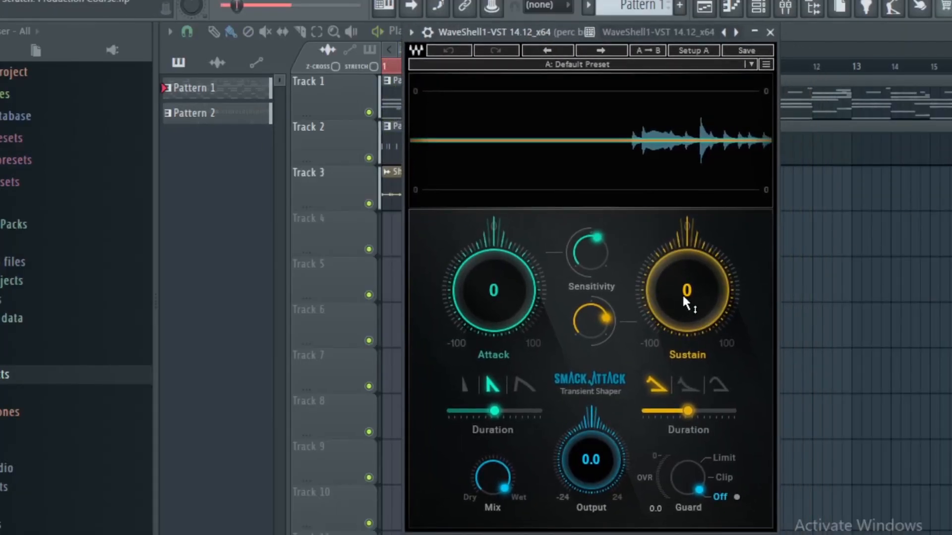
drag(685, 302, 684, 301)
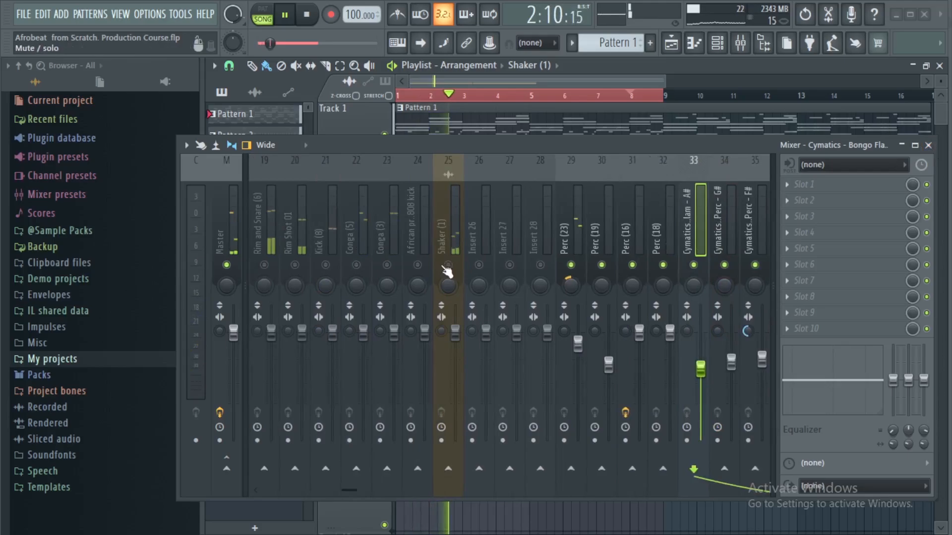
Unmute the Shaker (1), African 808 kick, Conga (3), Conga (5), Kick (8), Rim Shot 01 and Rim and Snare (6) mixer tracks
click(448, 266)
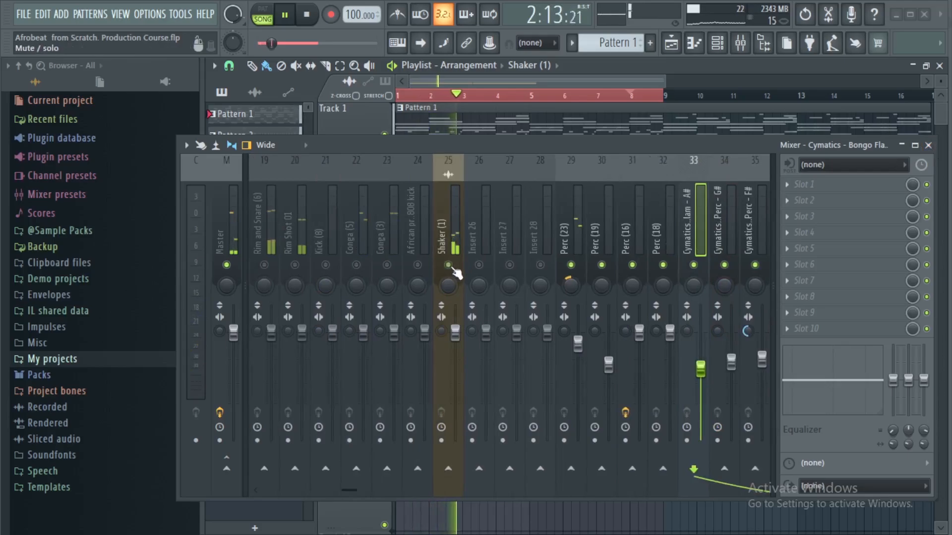
click(417, 266)
click(387, 265)
click(356, 265)
click(325, 265)
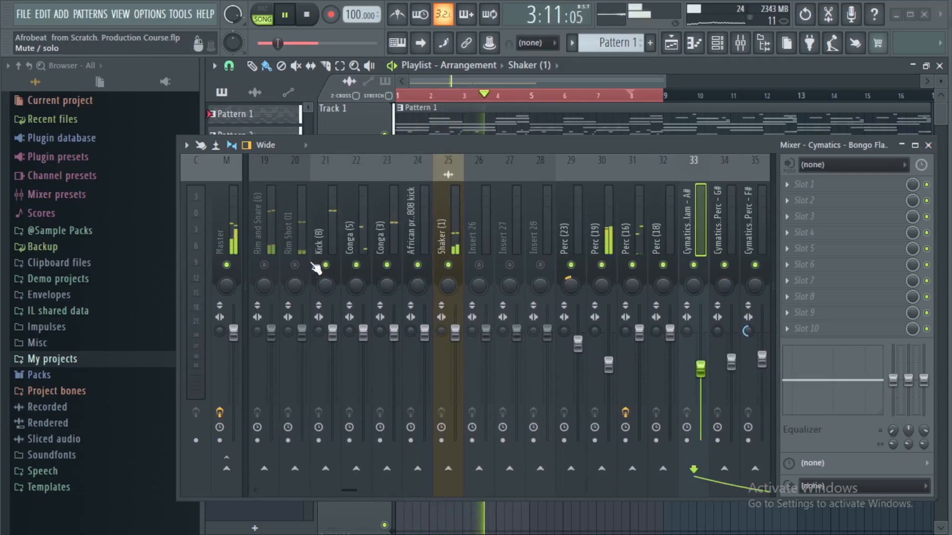
click(294, 266)
scroll(317, 265, up, 3)
click(357, 265)
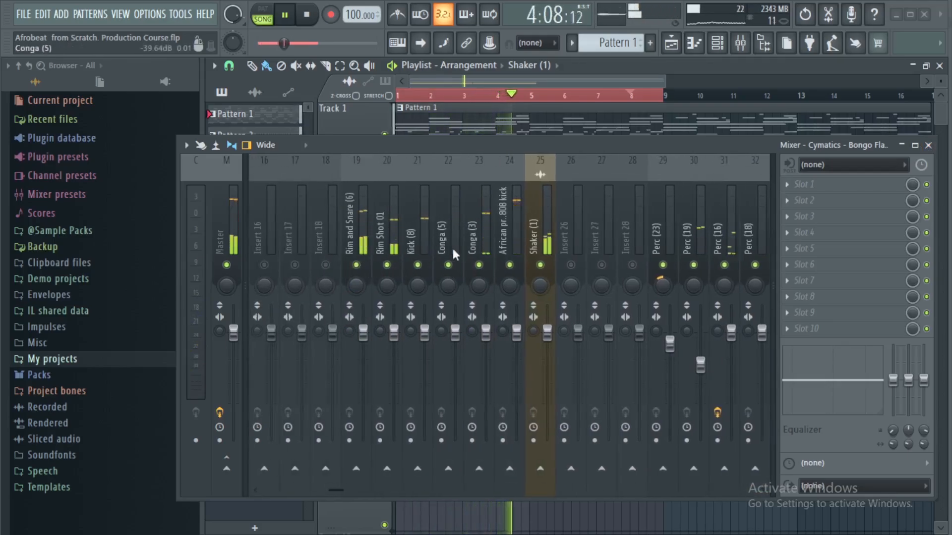
scroll(559, 192, down, 3)
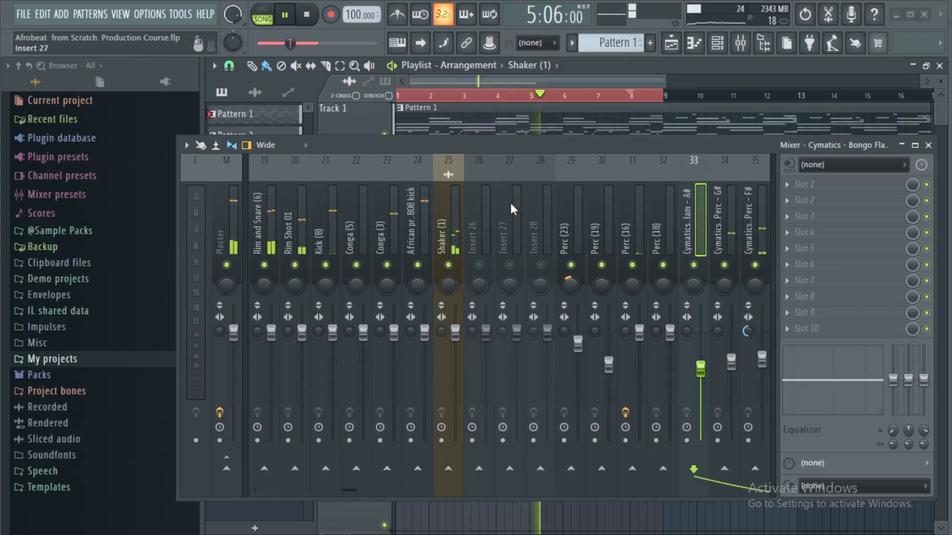
scroll(510, 201, up, 3)
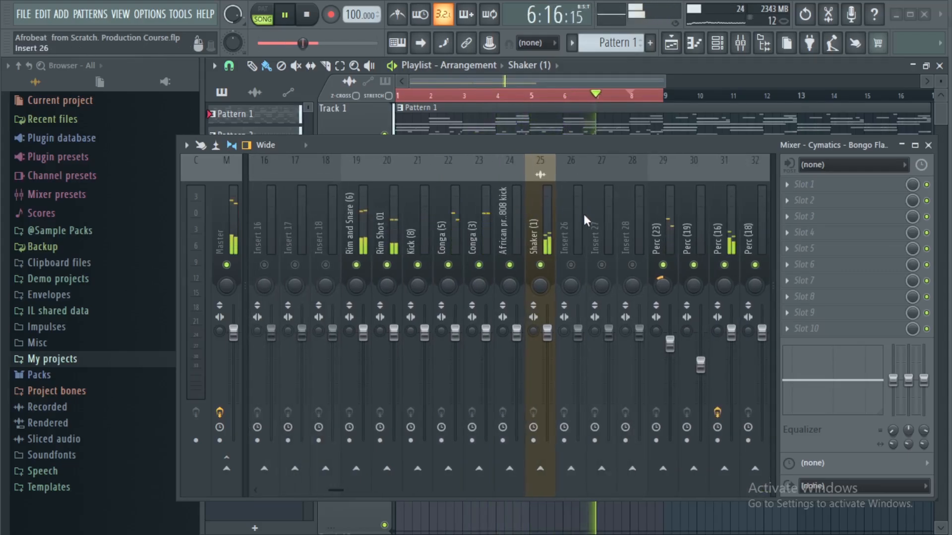
scroll(584, 215, down, 3)
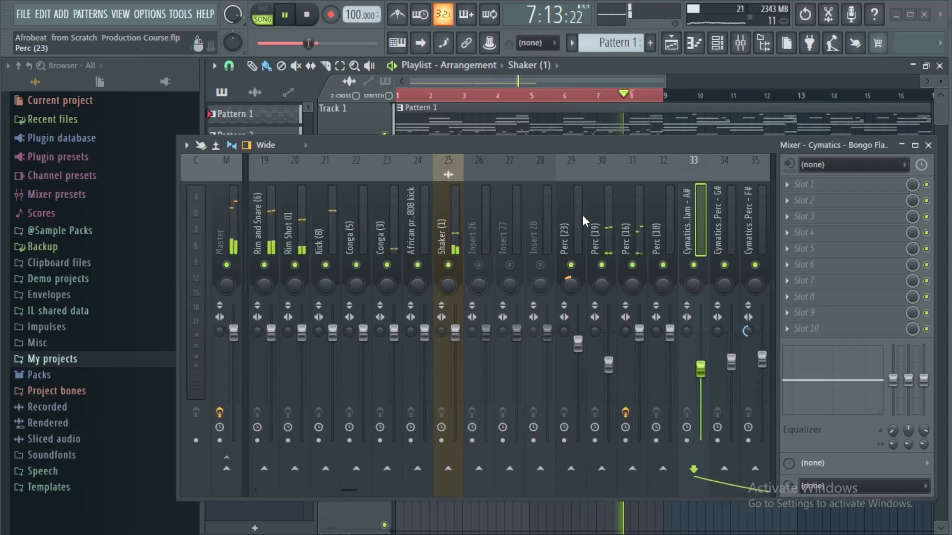
scroll(575, 213, down, 3)
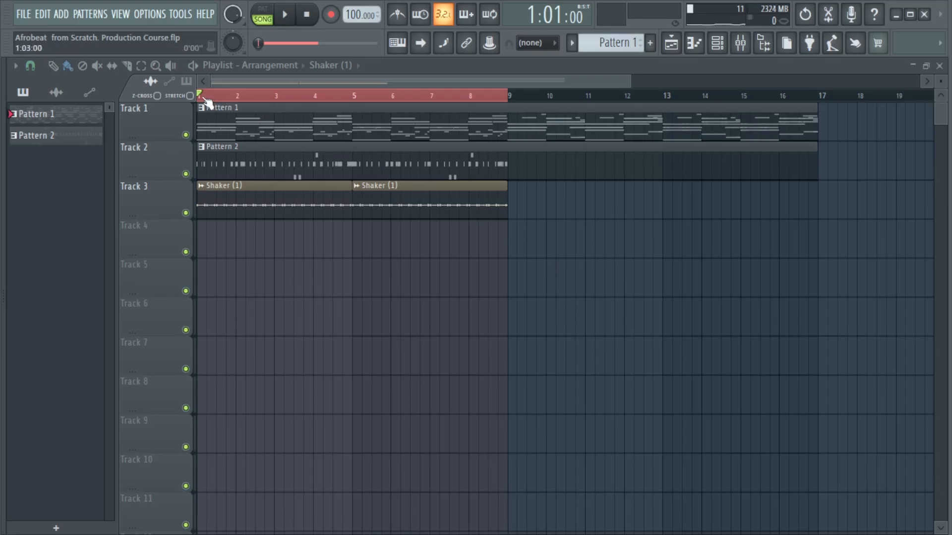
Set the playlist time selection from the start of bar 9 to the start of bar 17 and play that section
drag(204, 98, 824, 103)
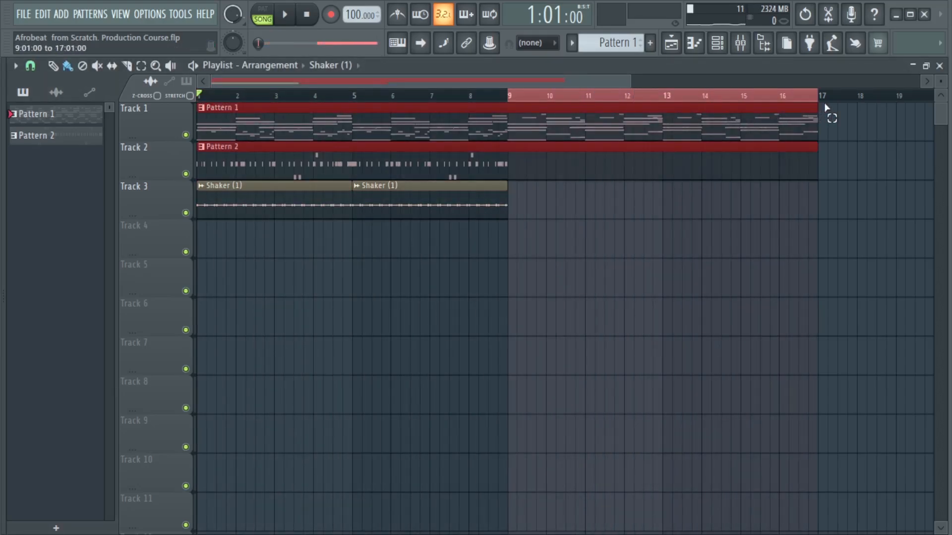
key(space)
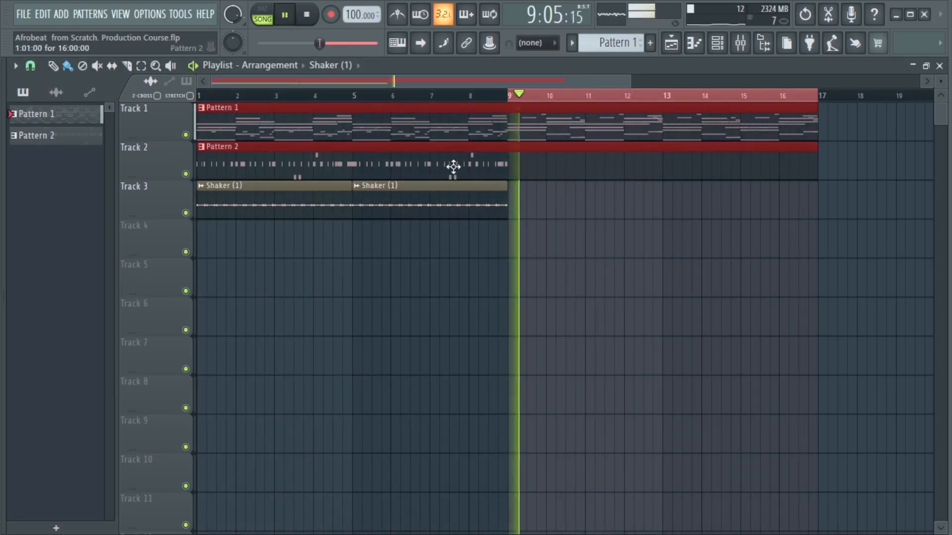
key(space)
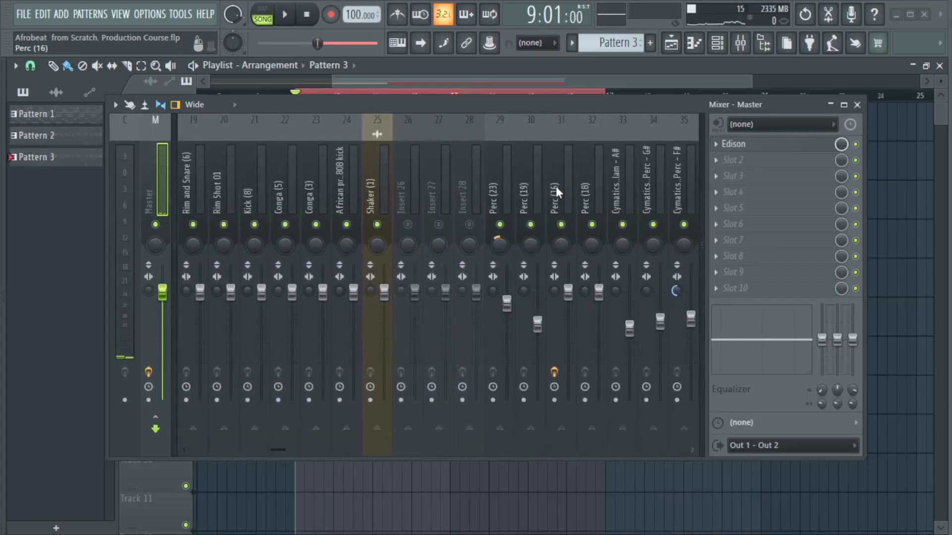
Arm the perc bus mixer track for recording and open the settings for rendering it to audio
click(505, 186)
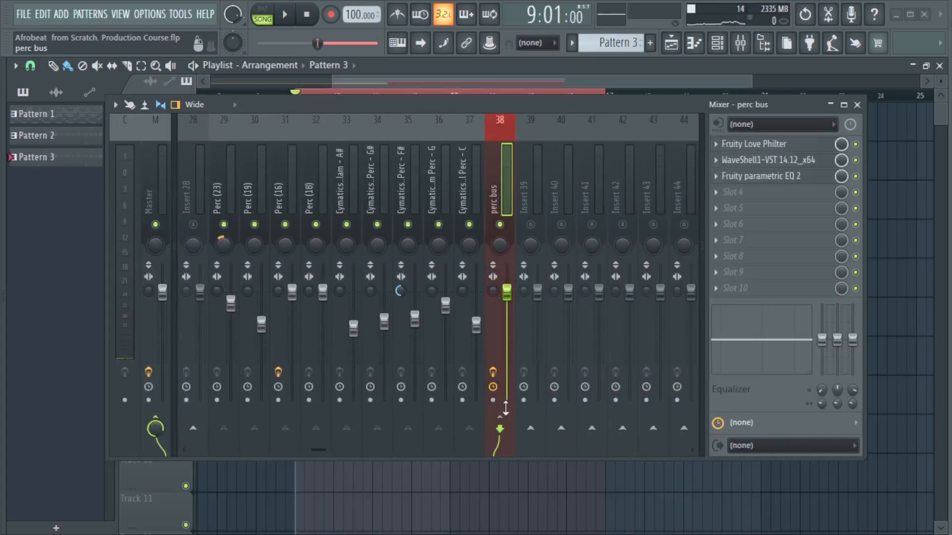
key(alt+r)
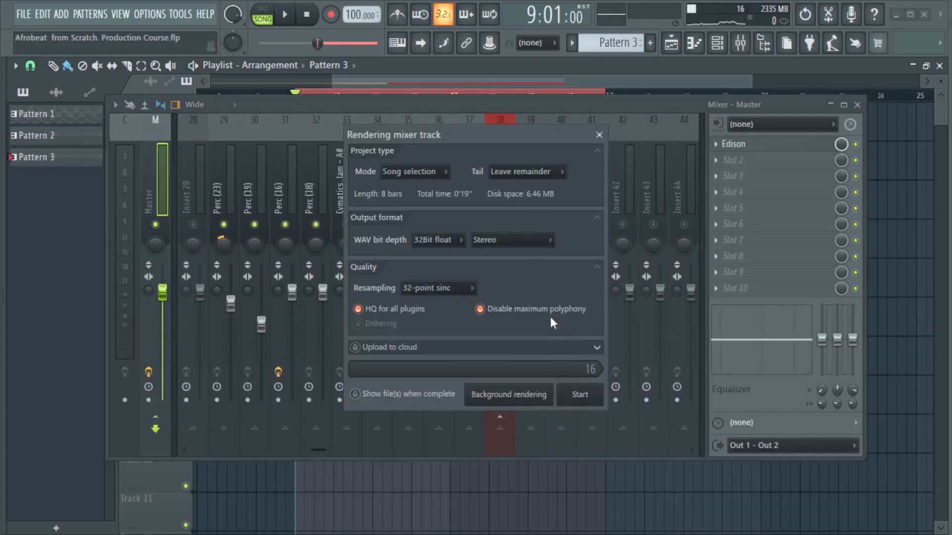
Render the perc bus mixer track to audio with its tail remainder kept, then place a copy at bar 9 on Track 5
click(563, 178)
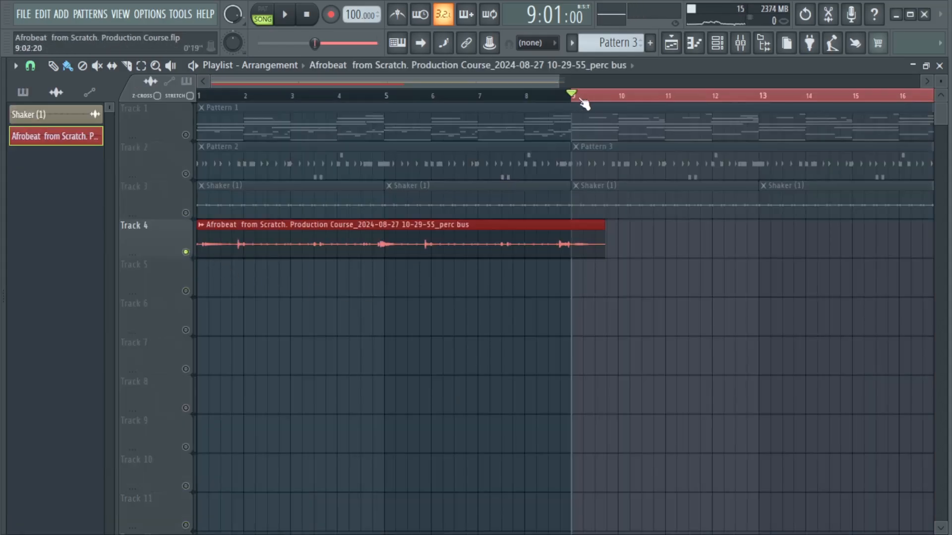
drag(581, 99, 409, 115)
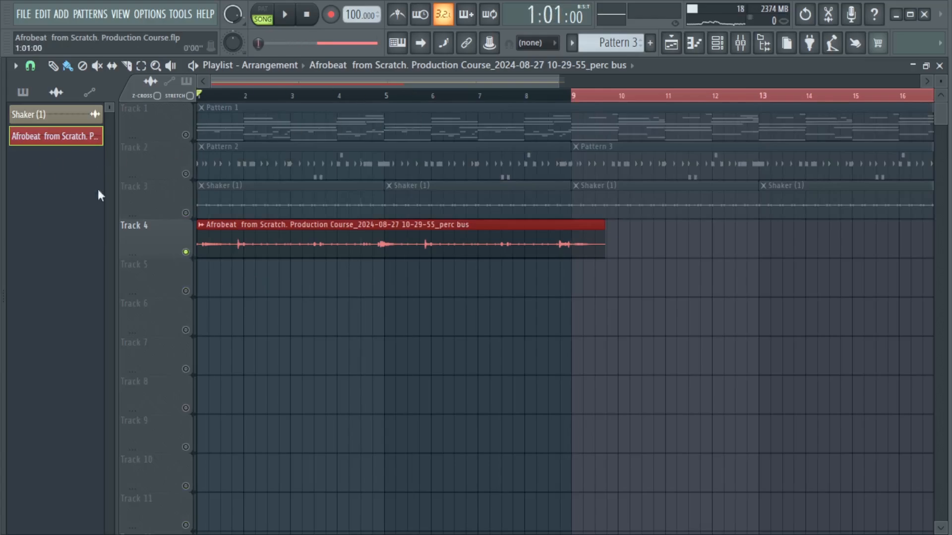
key(space)
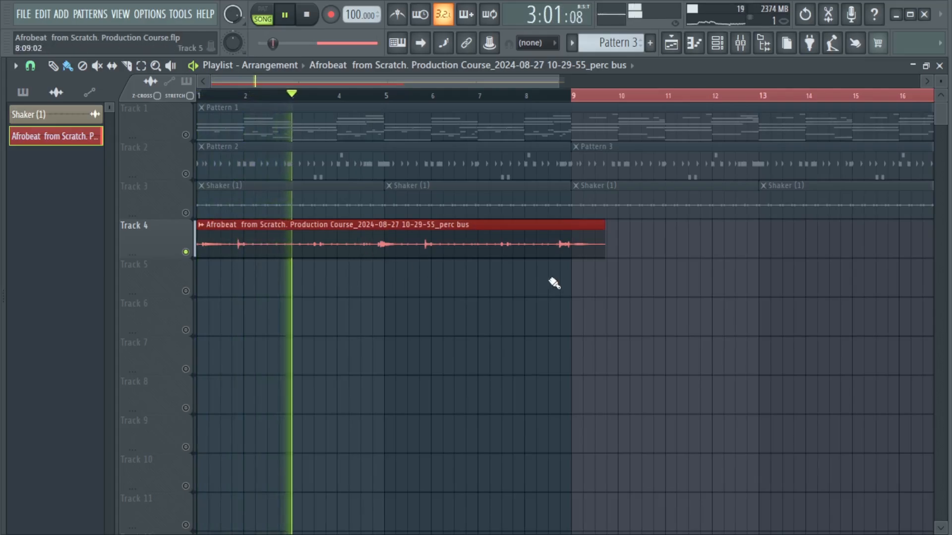
click(577, 280)
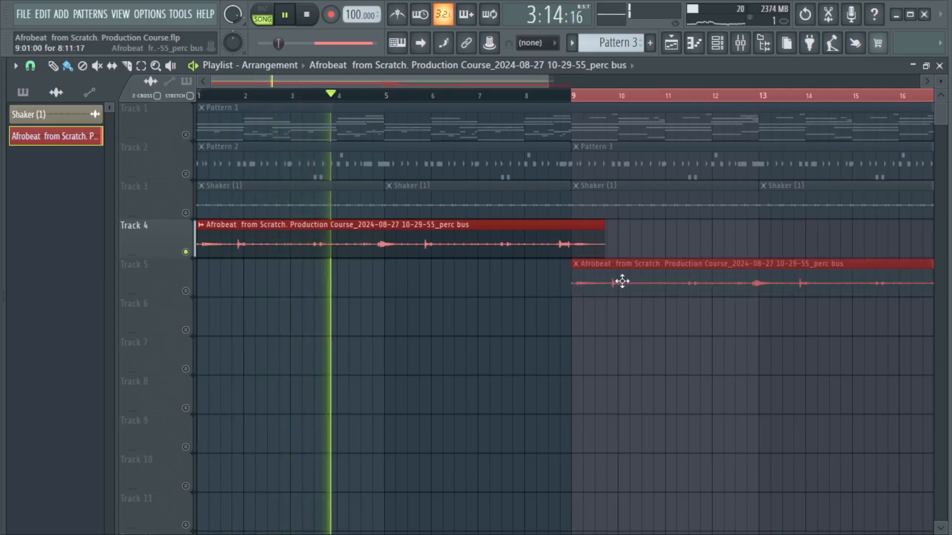
Set the perc bus audio clip's time stretching mode to Stretch and close its settings
double_click(452, 235)
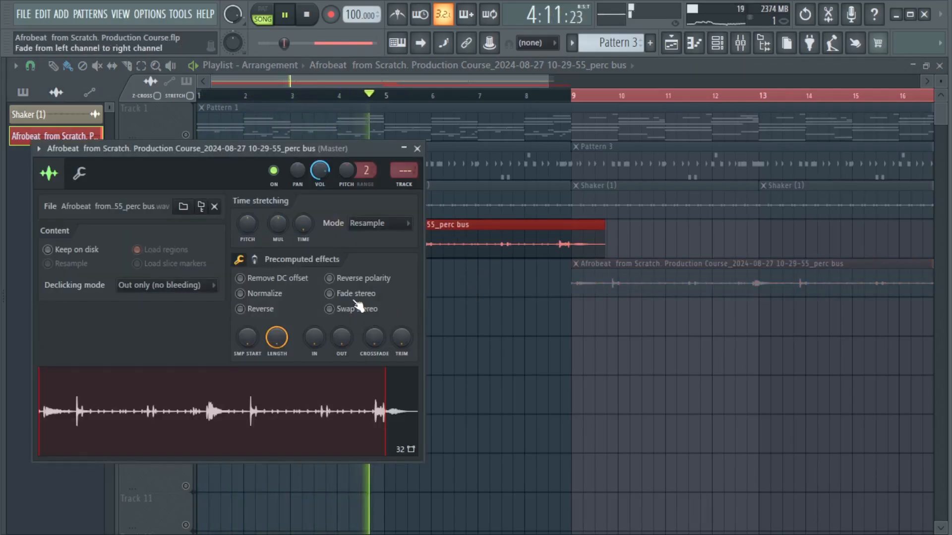
click(370, 225)
click(363, 262)
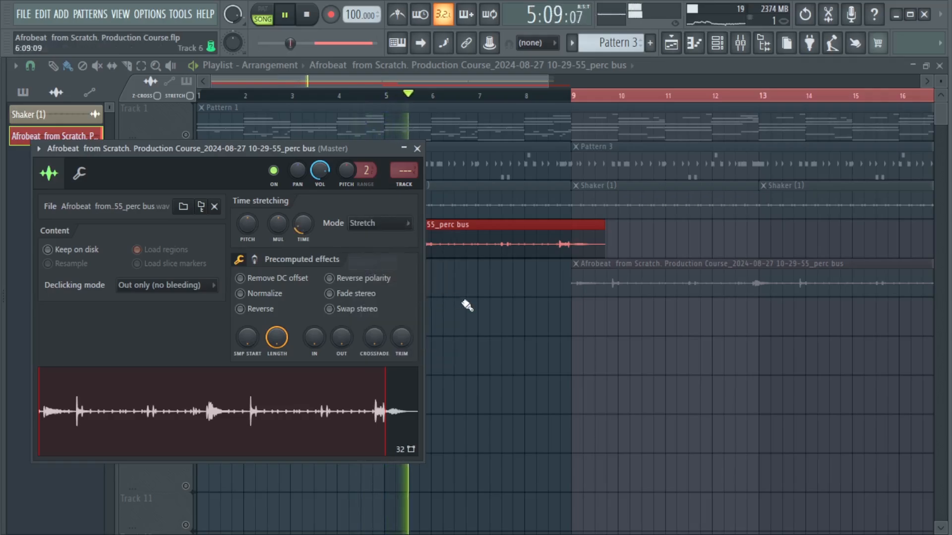
click(417, 148)
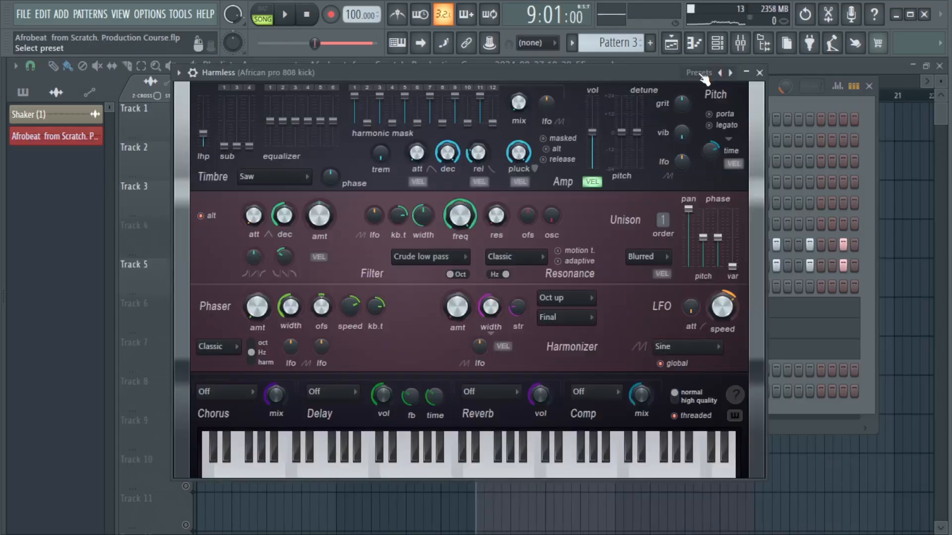
Load the Sub preset from the X Nucleon bass presets in the Harmless synth and close the plugin
click(729, 70)
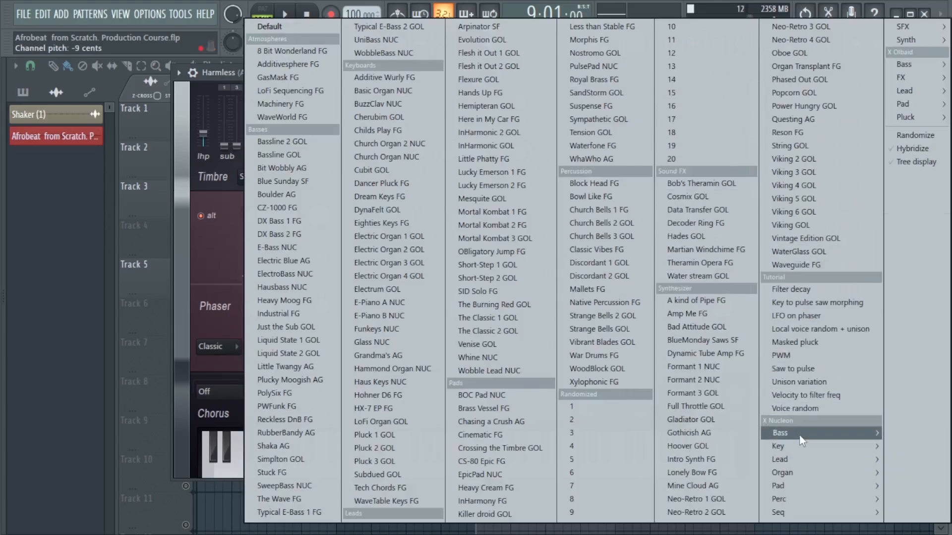
mouse_move(802, 441)
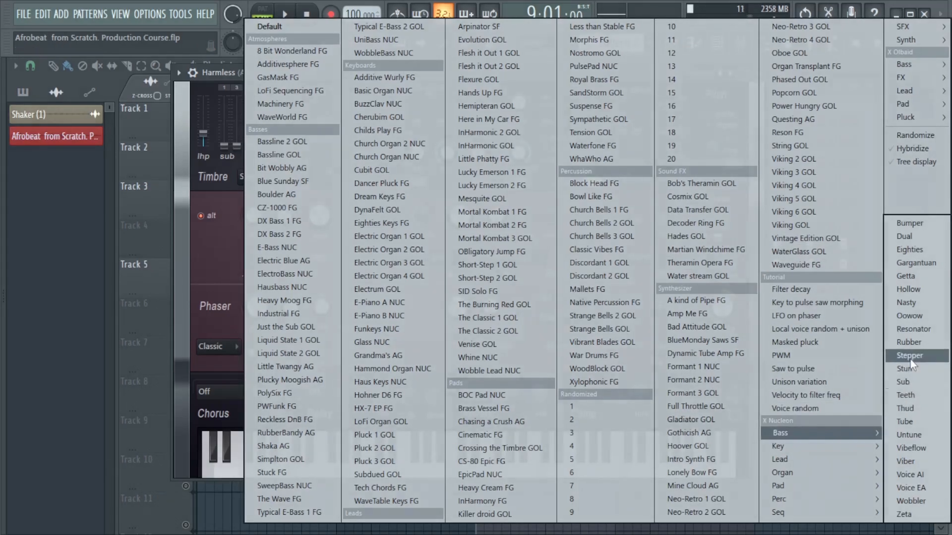
click(904, 382)
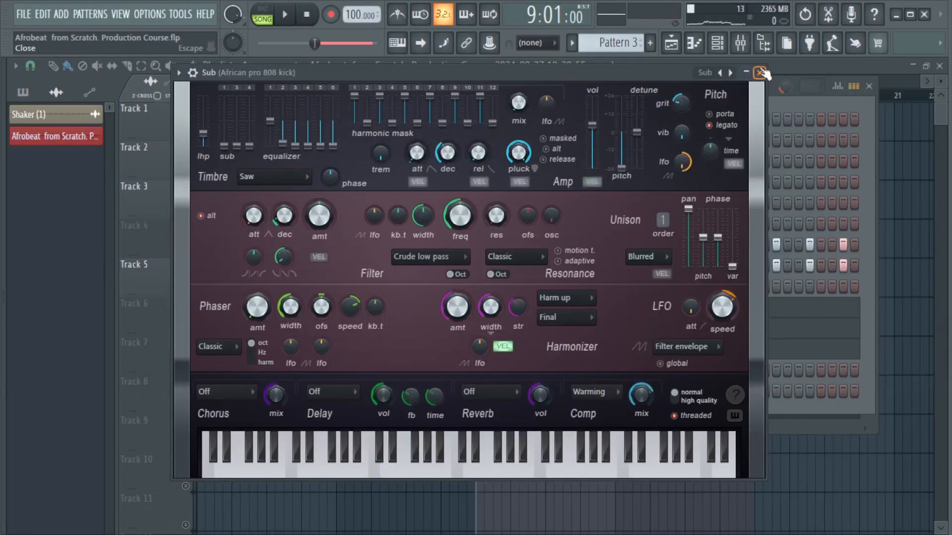
click(761, 72)
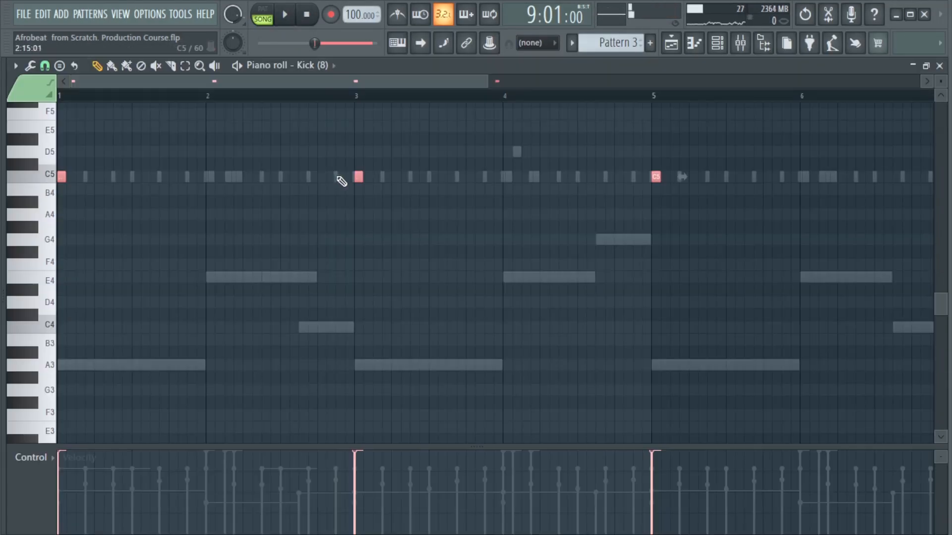
Add C5 kick notes just before bars 3, 7 and 9 and at 8:07, play the pattern back, and close the piano roll
click(340, 177)
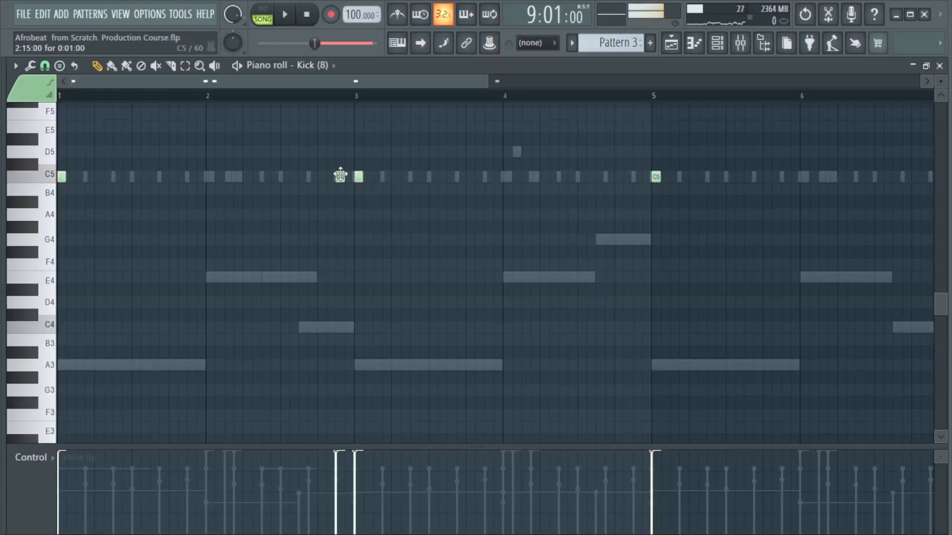
key(space)
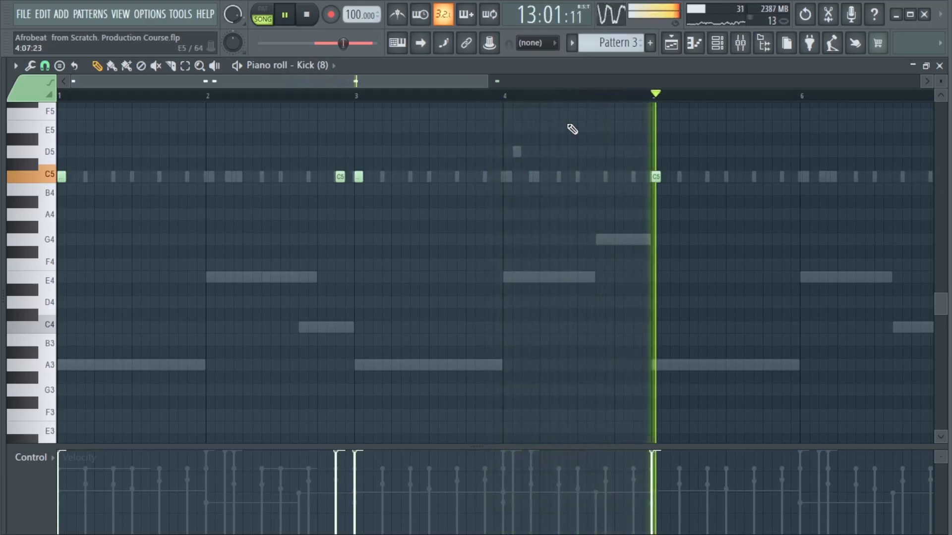
scroll(565, 102, down, 2)
scroll(565, 102, down, 1)
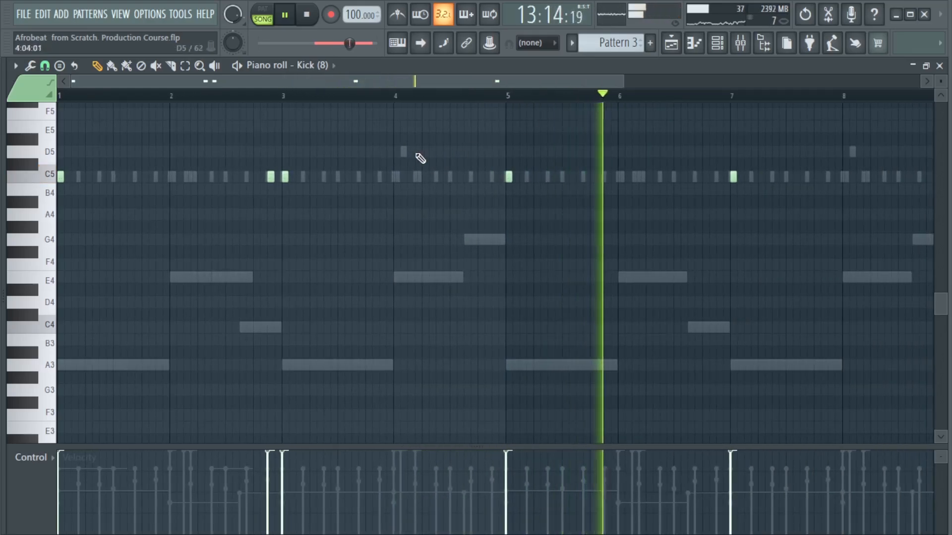
key(space)
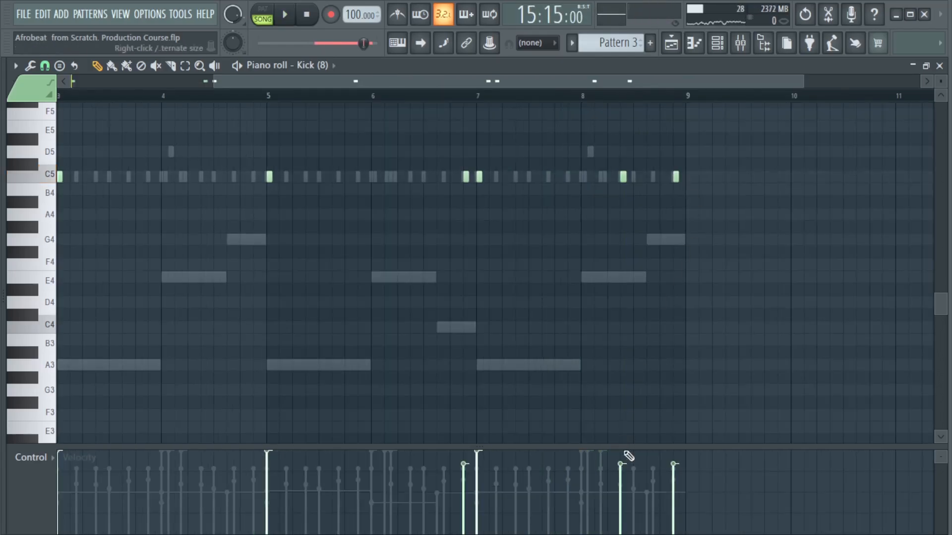
key(space)
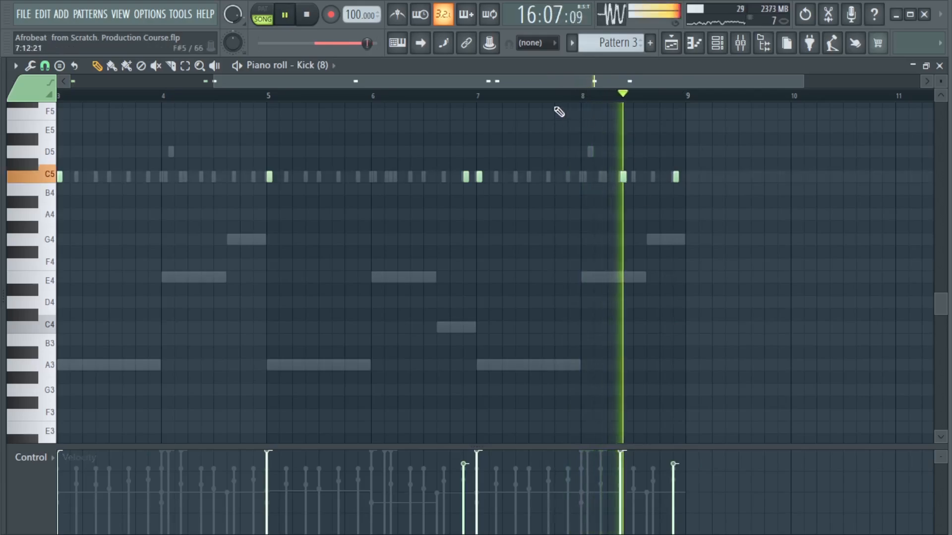
scroll(554, 98, down, 1)
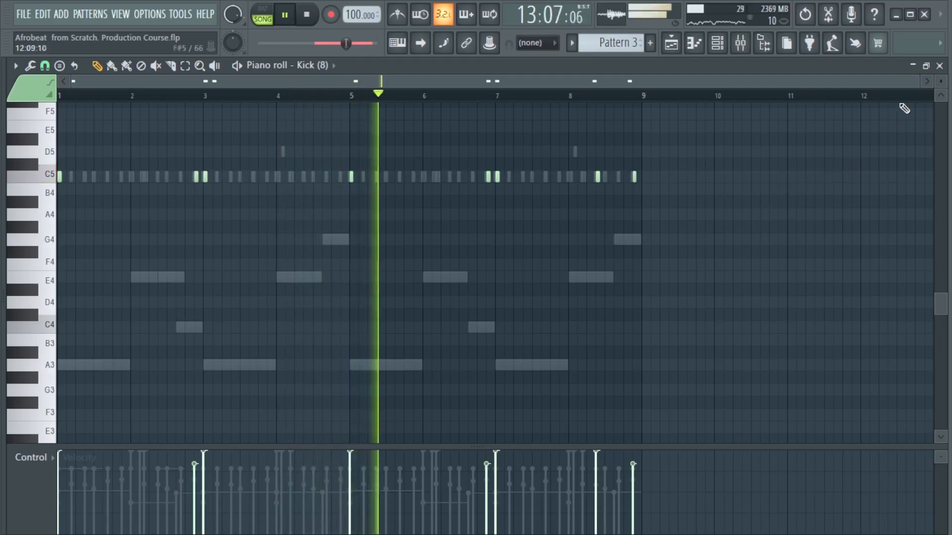
click(939, 66)
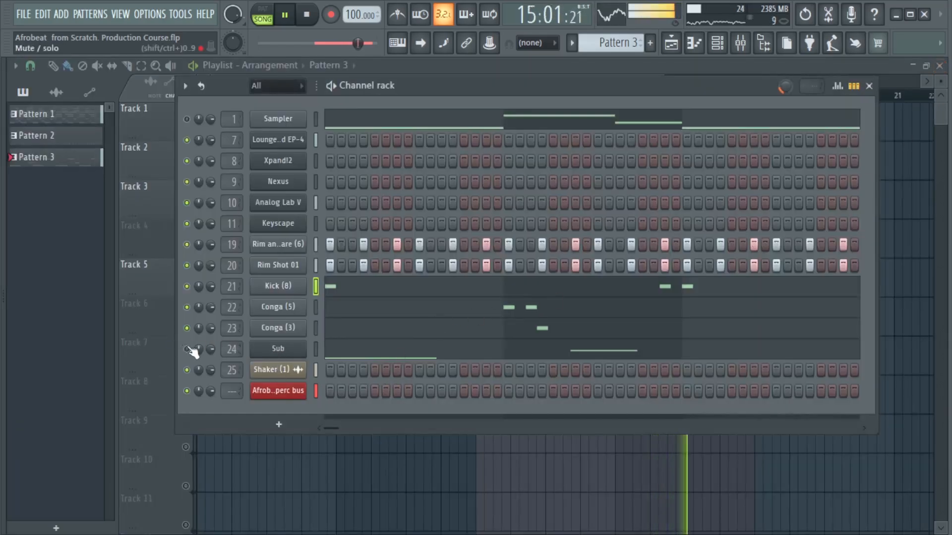
Stop playback, open the Sub channel's piano roll, and place an A3 note at the start of bar 1
key(space)
right_click(300, 348)
click(333, 332)
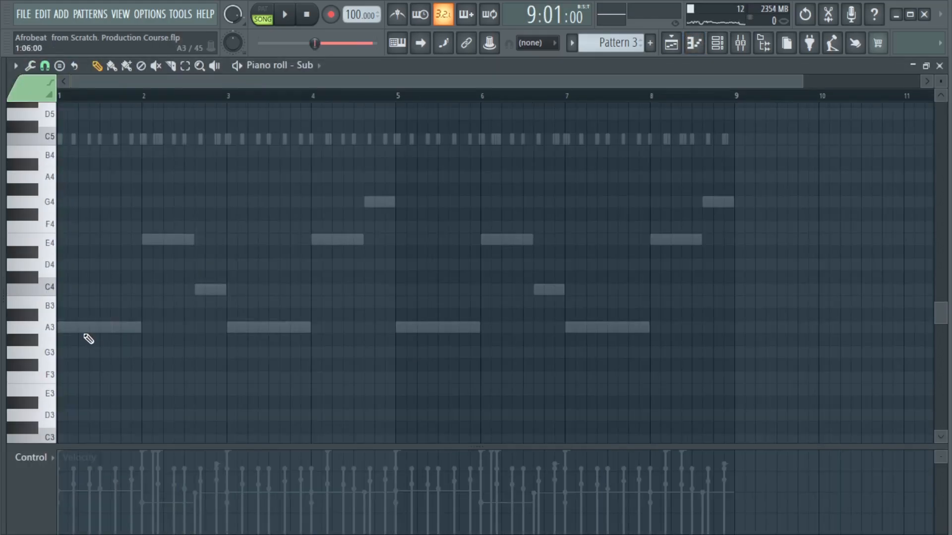
click(85, 329)
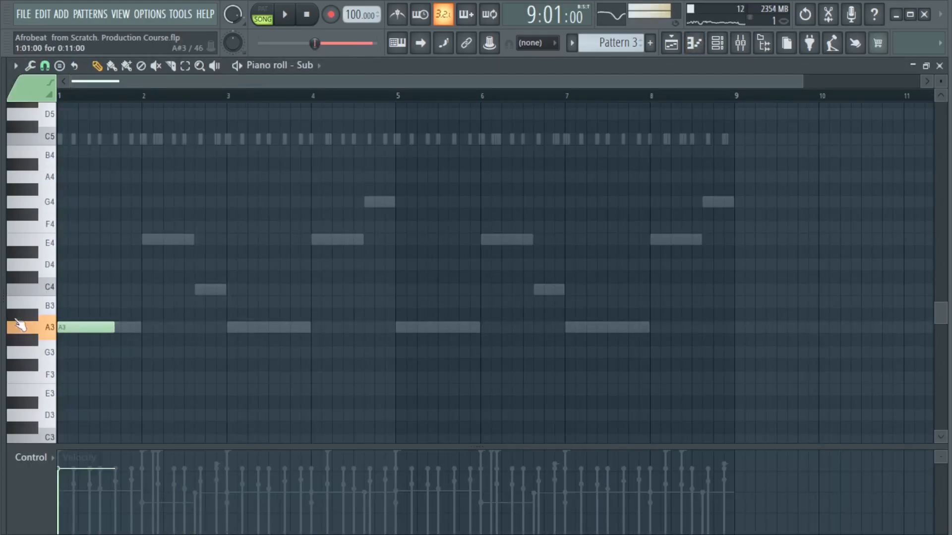
Add Sub bass notes E4 at 2:07, C4 at 2:11 and A3 at the start of bar 3, using playback to check the timing
key(space)
click(181, 241)
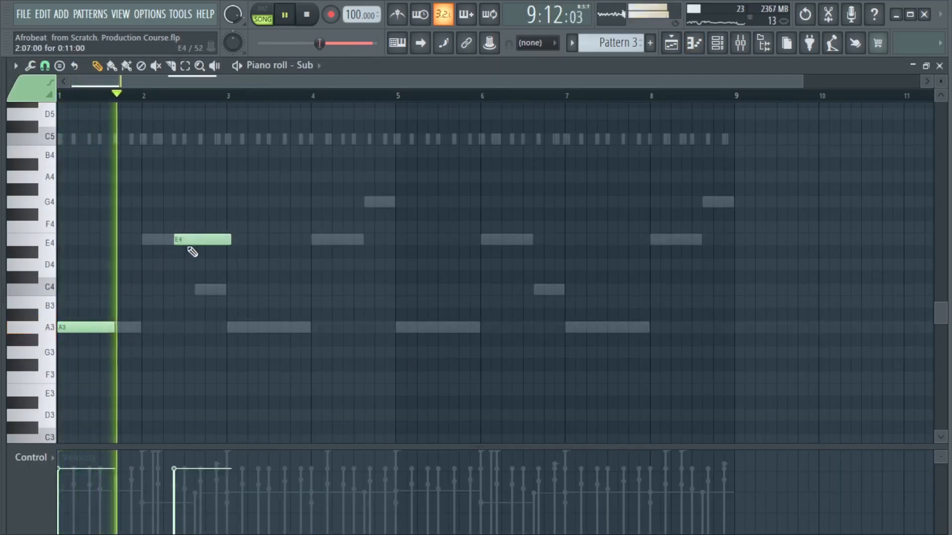
key(space)
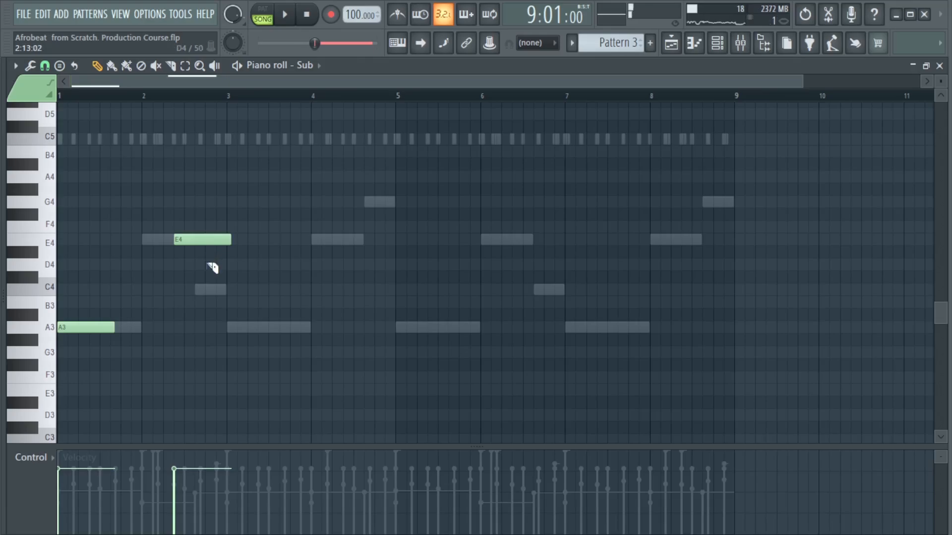
click(202, 291)
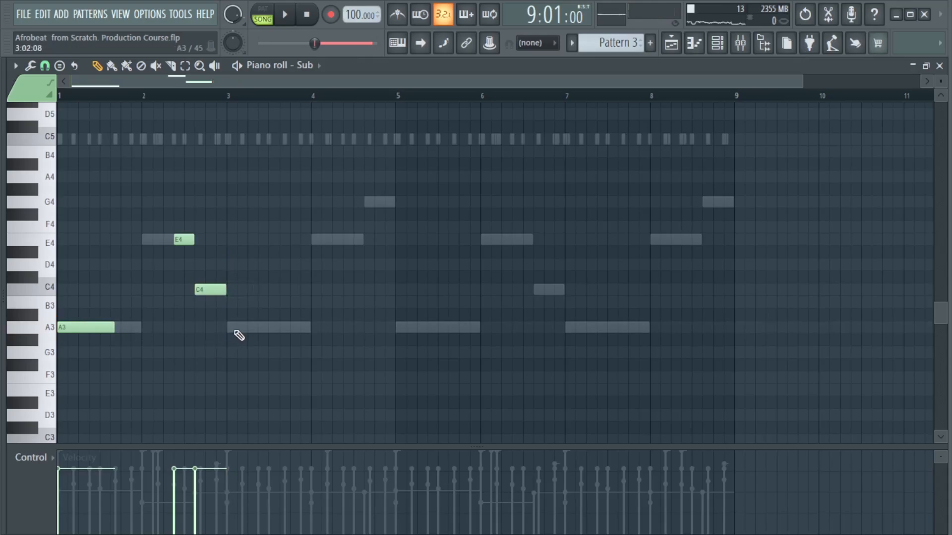
click(235, 327)
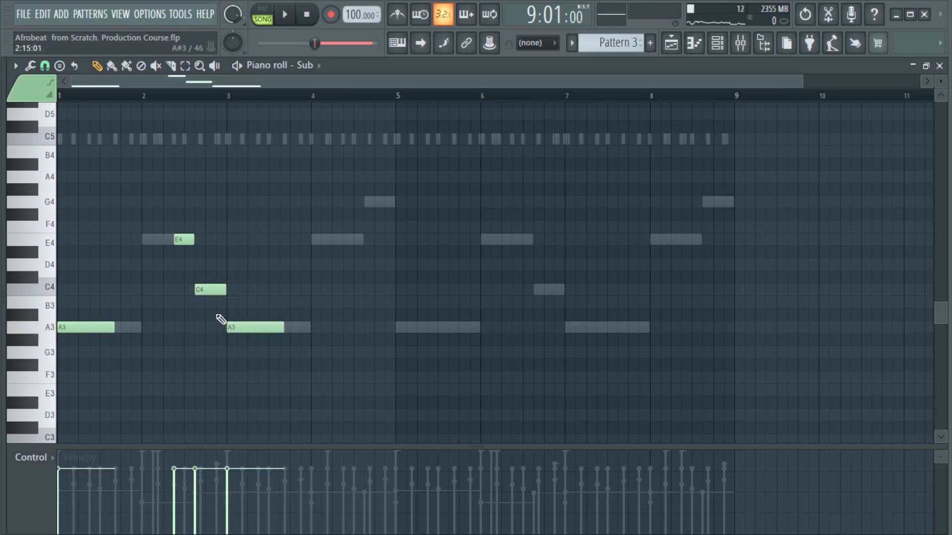
Duplicate all the Sub notes so the copy starts at bar 5, play it back, and close the piano roll
key(space)
key(ctrl+a)
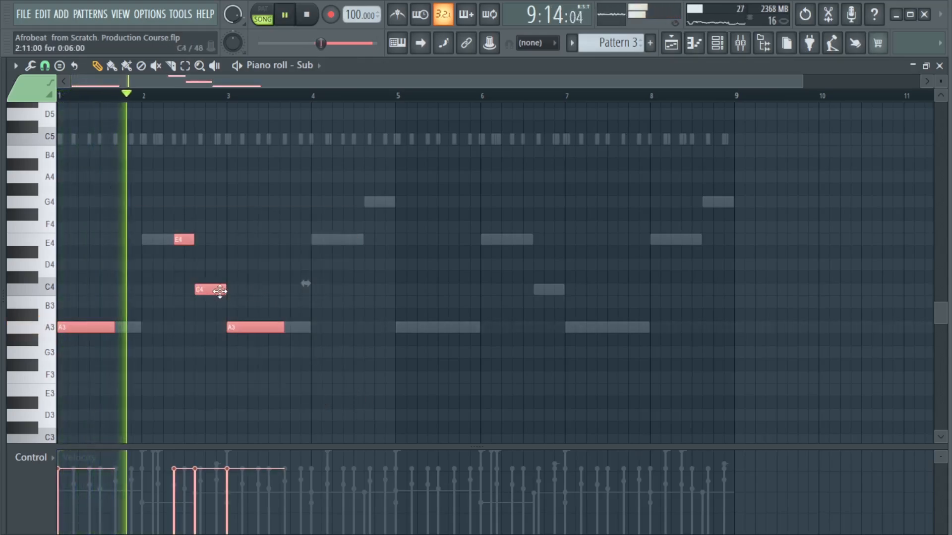
drag(219, 291, 535, 293)
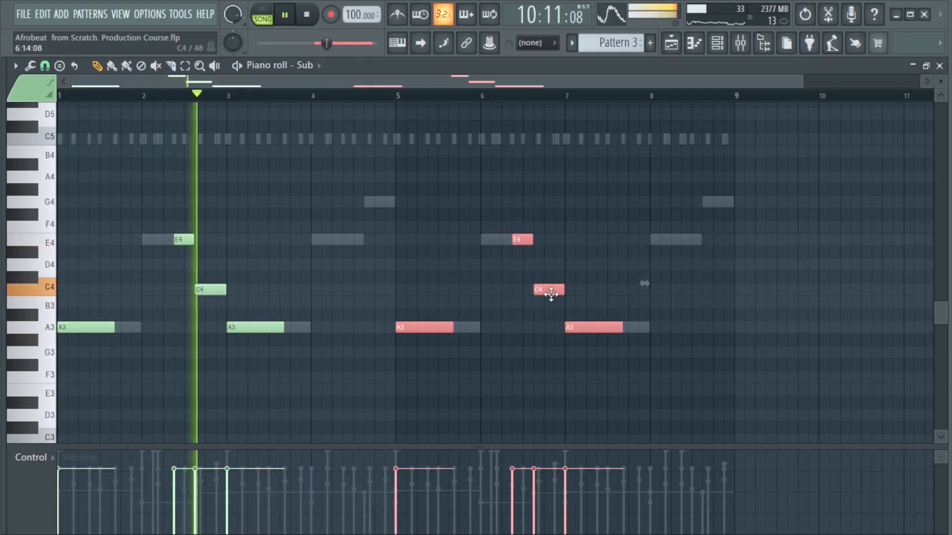
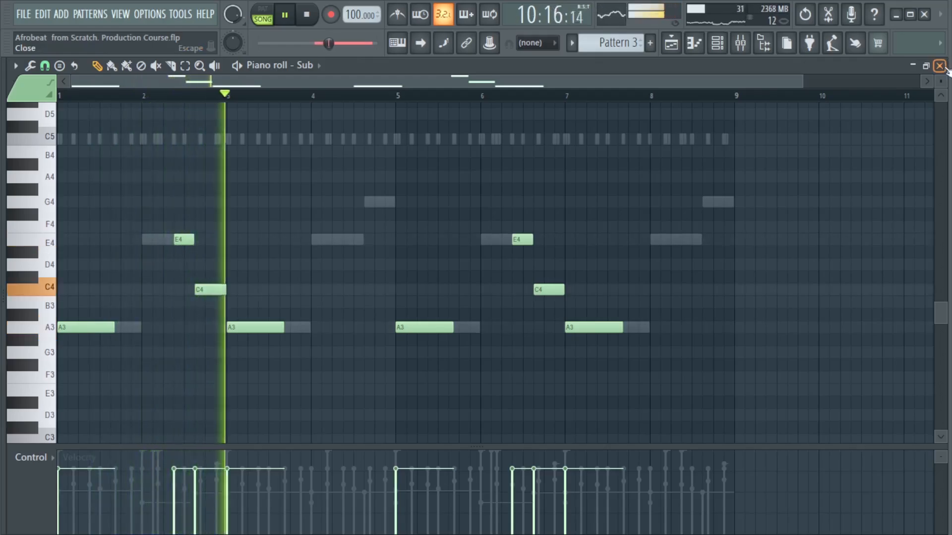
key(space)
click(940, 66)
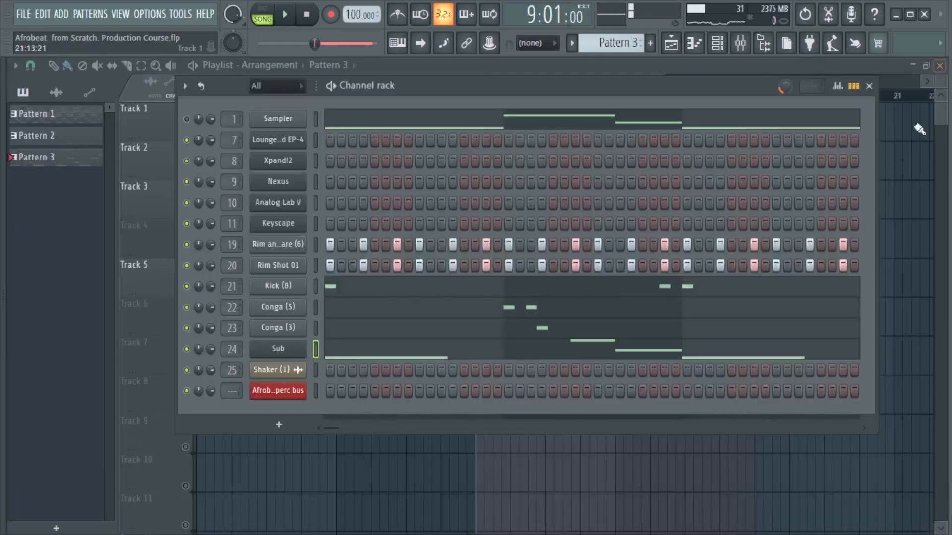
Preview the Amapiano log drum samples, add O.Y_ALDP_Log Drum_1 to the channel rack, and move it directly below Sub
click(117, 163)
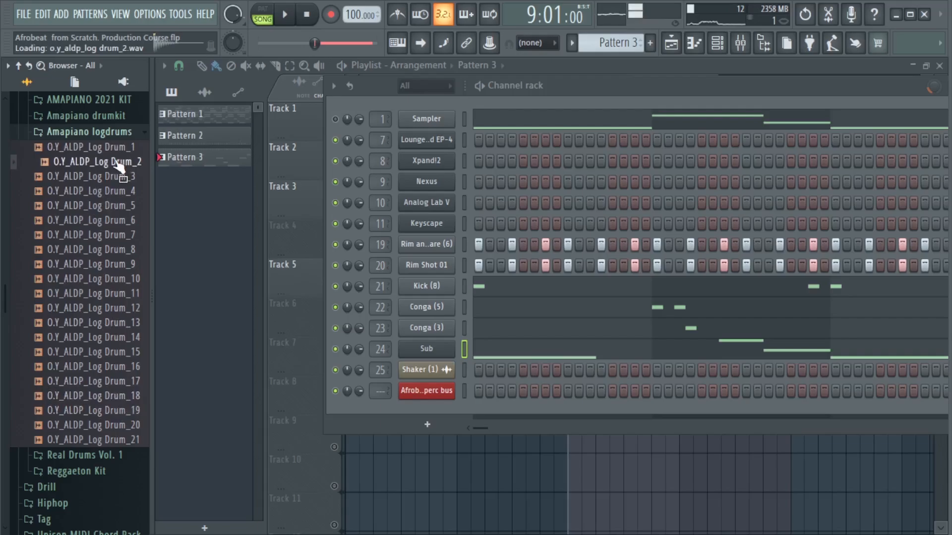
click(118, 151)
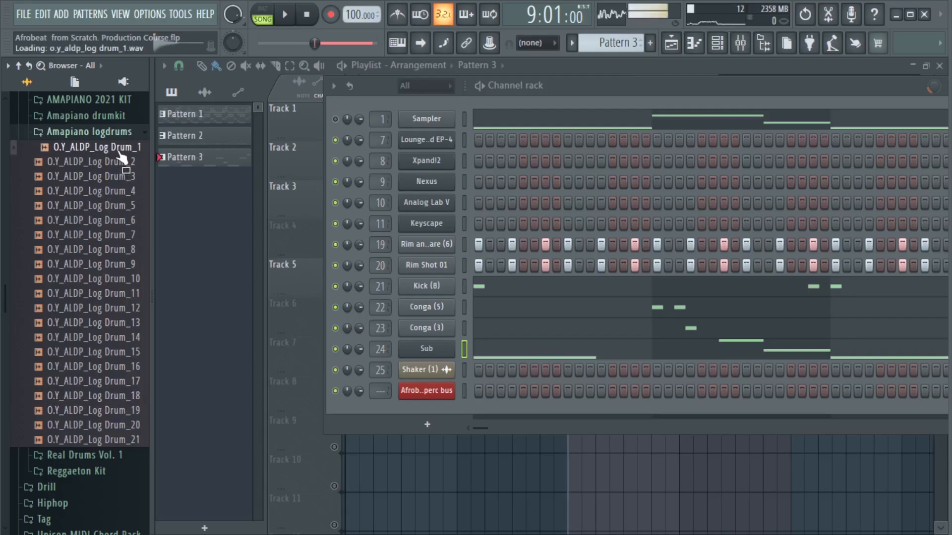
drag(119, 155, 442, 410)
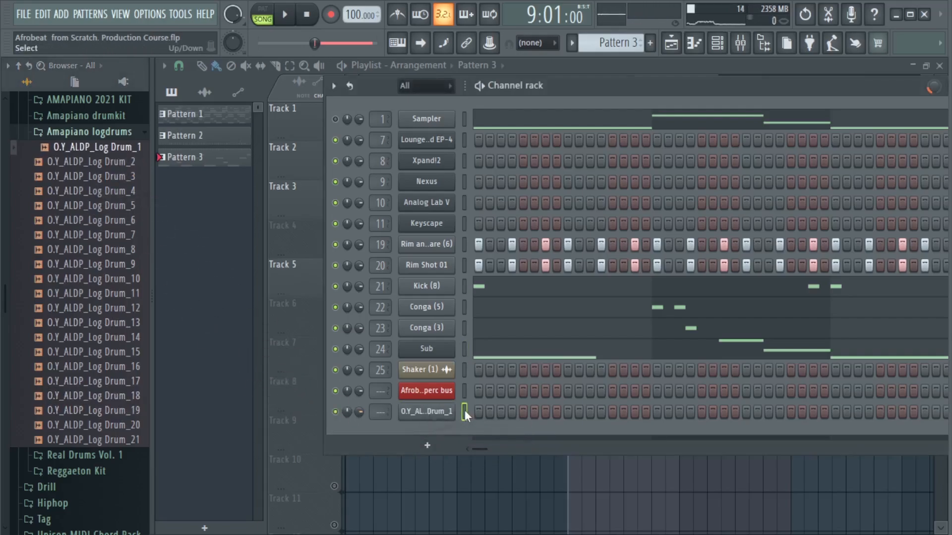
key(alt+Up)
key(alt+Up)
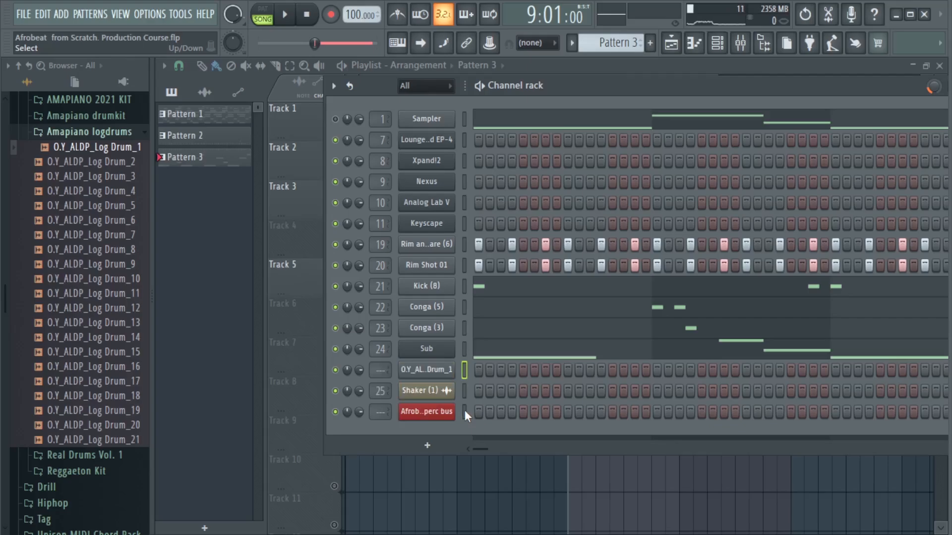
Open the log drum's piano roll, place an E4 note at 4:07, and chop it into four short notes
right_click(447, 372)
click(510, 336)
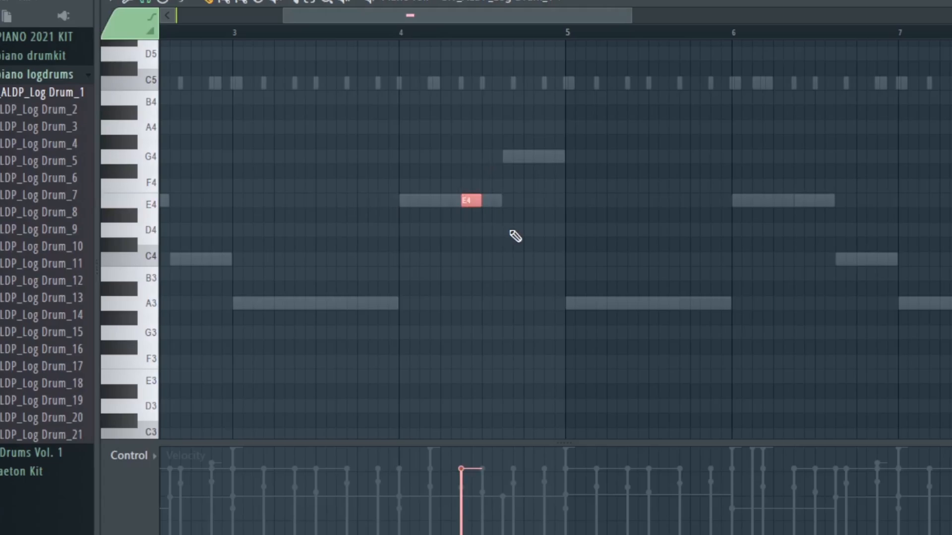
key(ctrl+u)
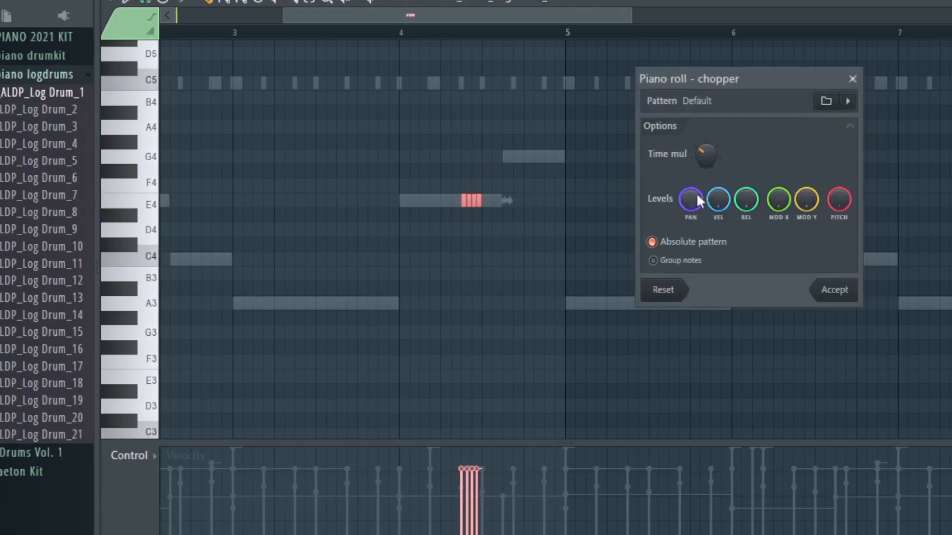
click(834, 291)
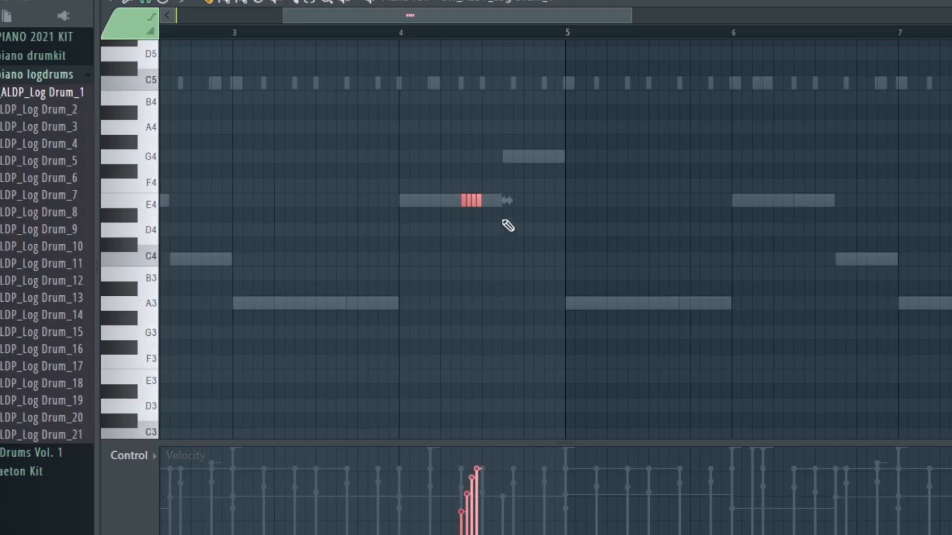
Add log drum notes G4 at 4:11 and E4 at 4:15, chop the G4 into two short notes, and play back the phrase
click(510, 158)
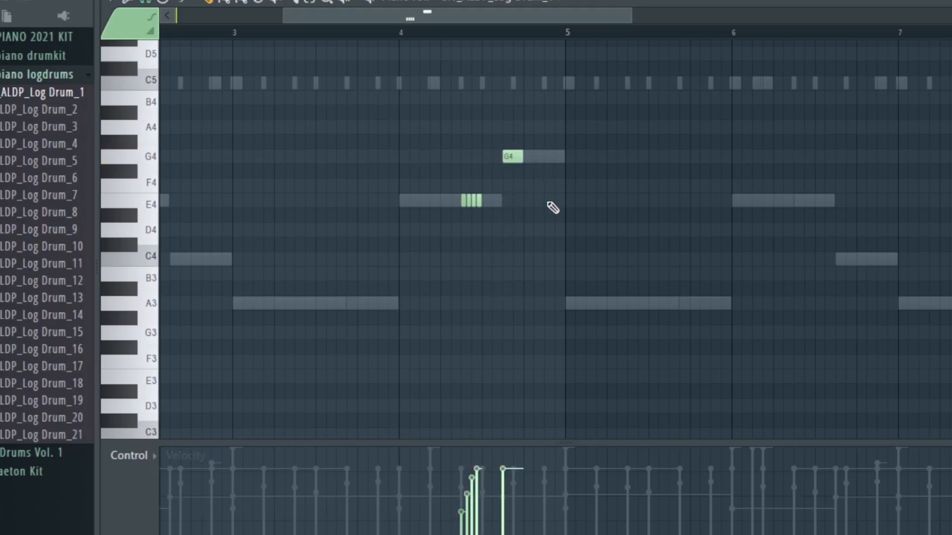
click(550, 203)
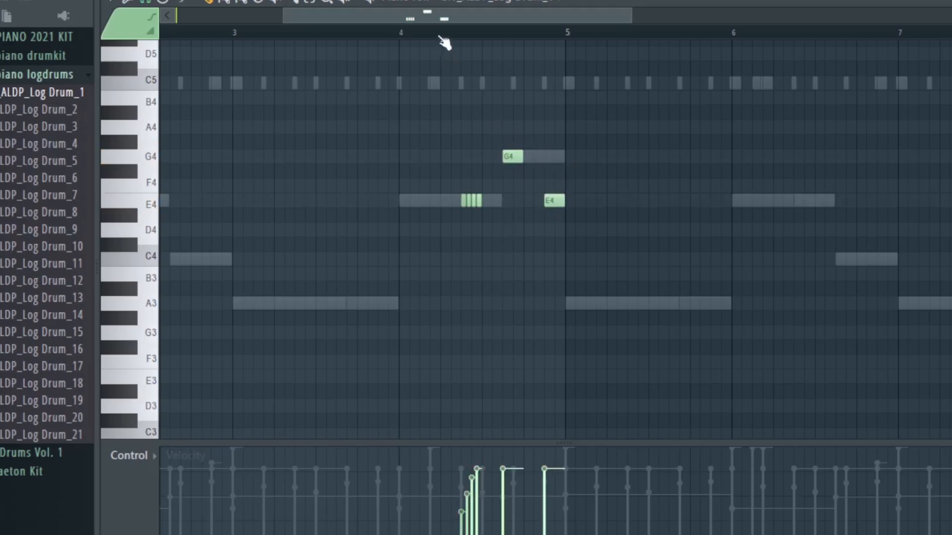
key(space)
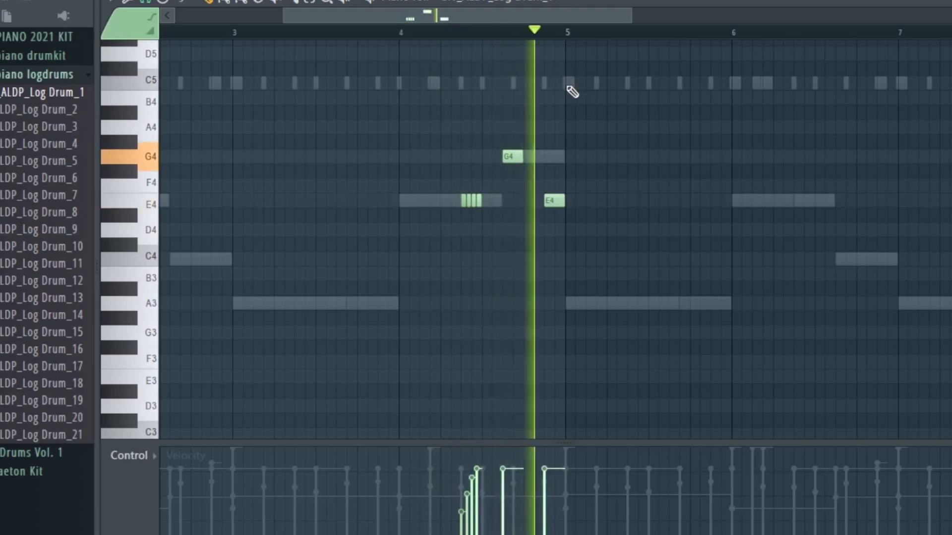
key(space)
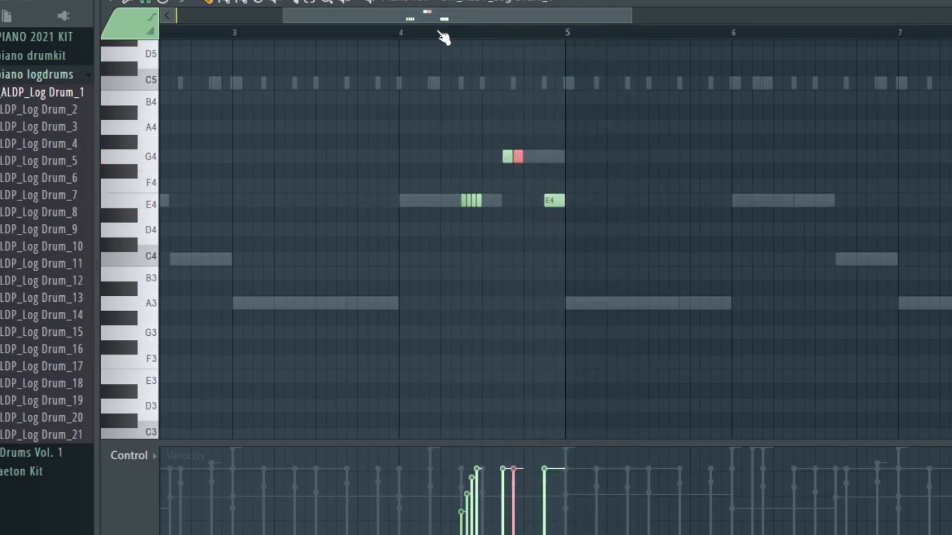
key(space)
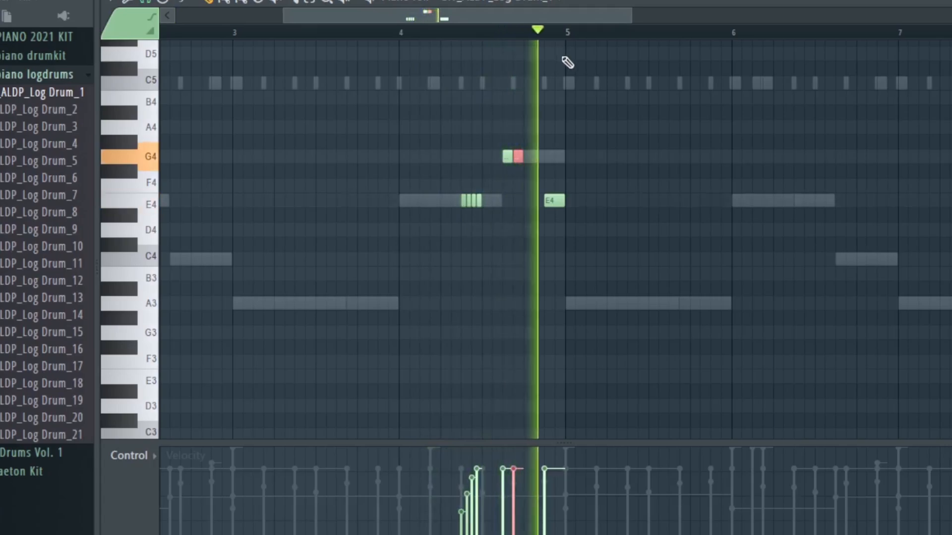
Copy all the log drum notes in bar 4 to the same position in bar 8
scroll(605, 37, down, 3)
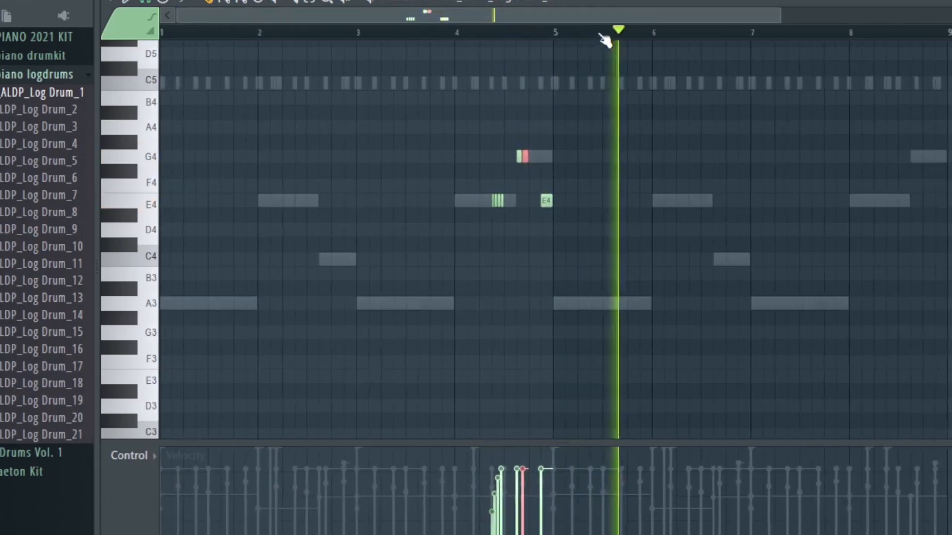
scroll(605, 37, down, 1)
drag(529, 14, 568, 14)
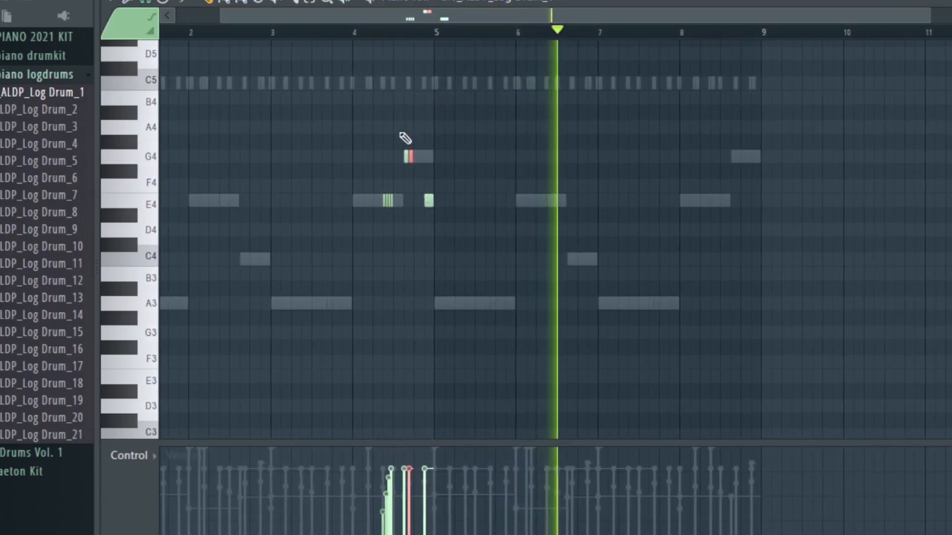
drag(353, 121, 499, 257)
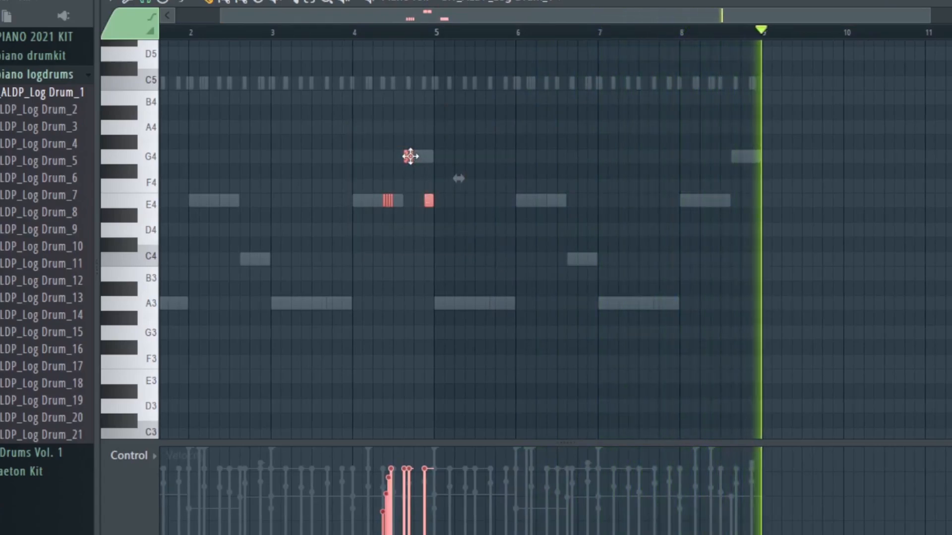
drag(411, 156, 735, 166)
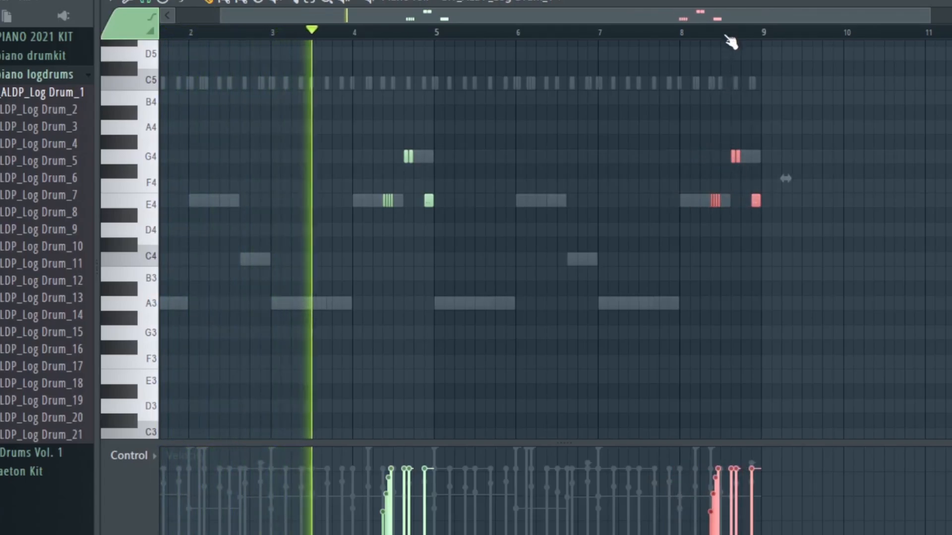
Extend the G4 roll in bar 8 to four notes, play the part back, and close the piano roll
scroll(732, 38, up, 4)
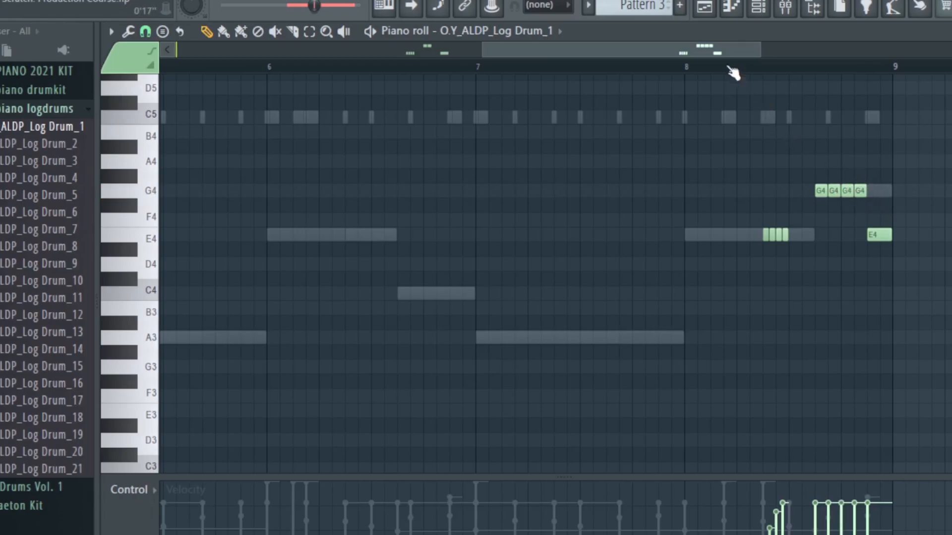
key(space)
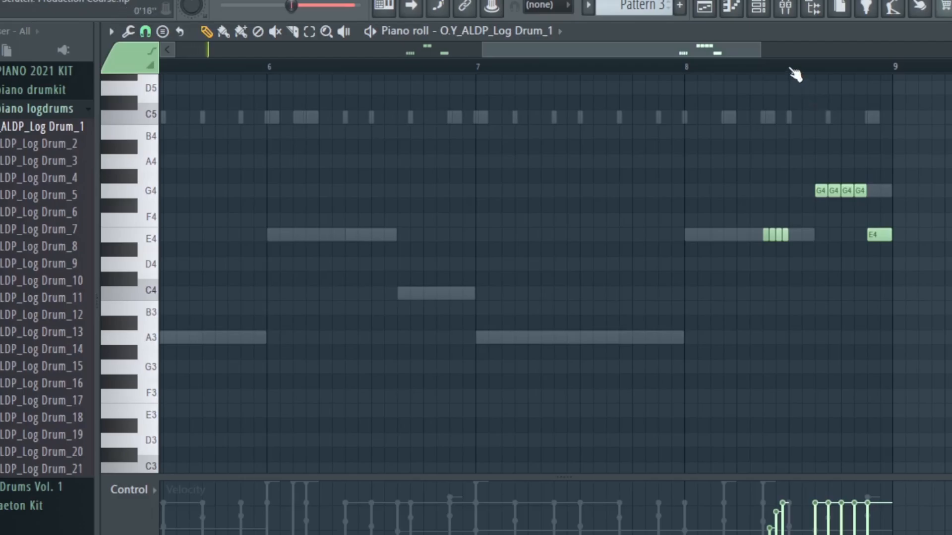
scroll(795, 74, down, 4)
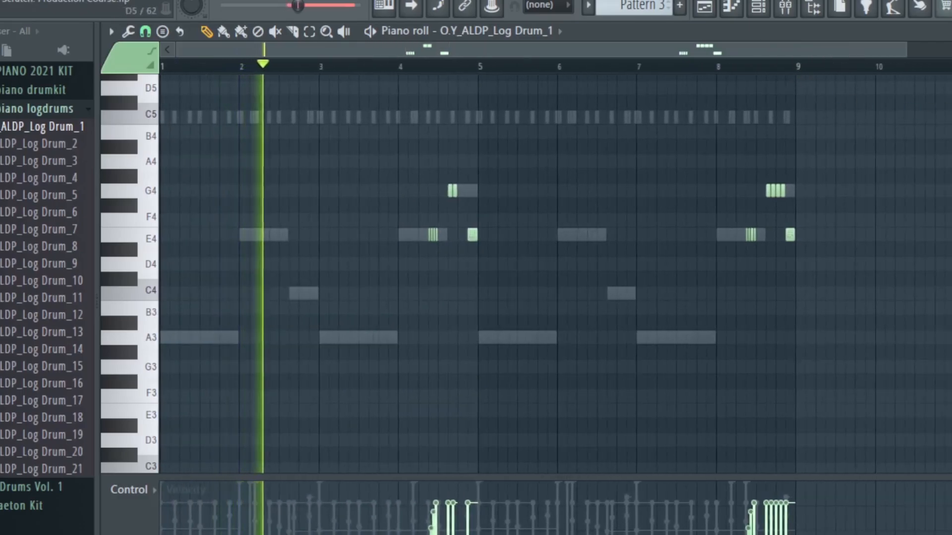
key(Escape)
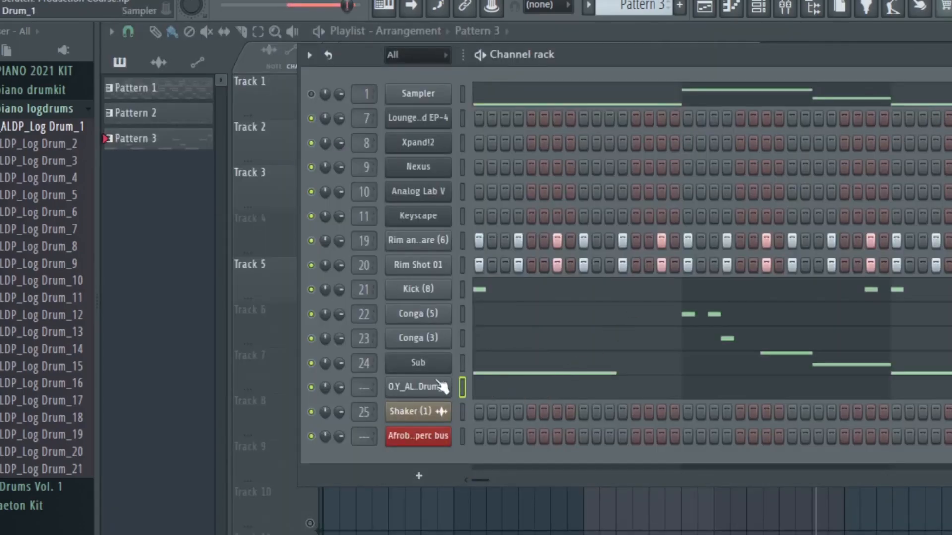
Reopen the log drum's piano roll, select and copy all its notes, and close it
right_click(423, 382)
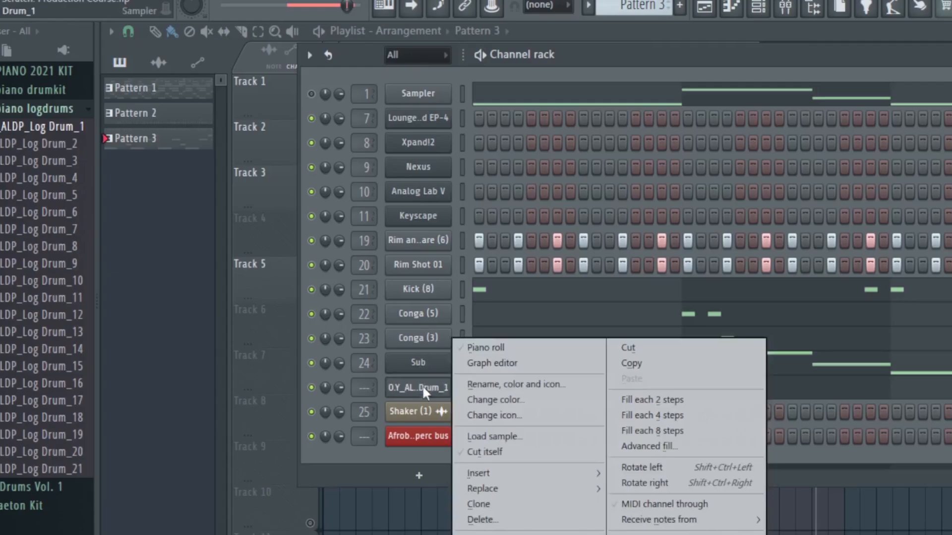
click(491, 348)
drag(408, 166, 912, 304)
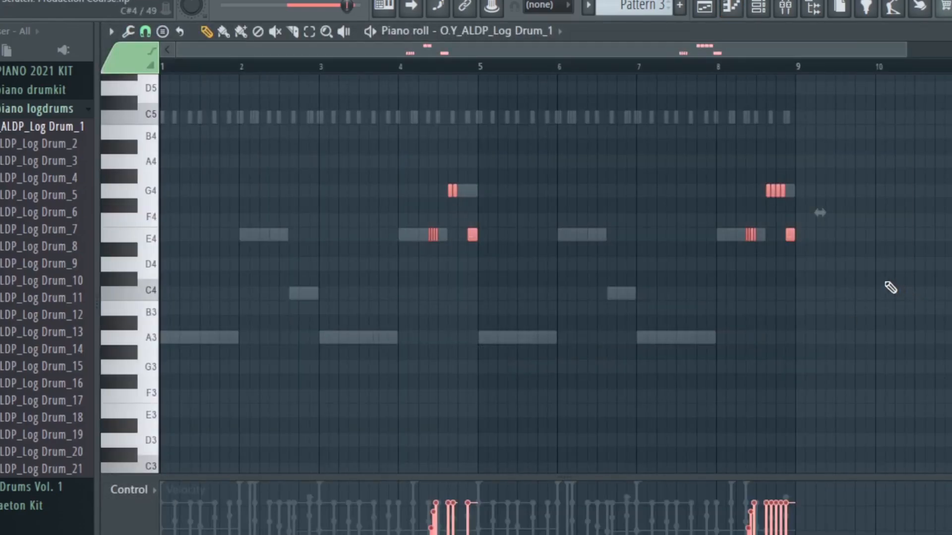
key(Escape)
Paste the log drum notes into Sub's piano roll and move them into bars 4 and 8
right_click(422, 365)
click(498, 348)
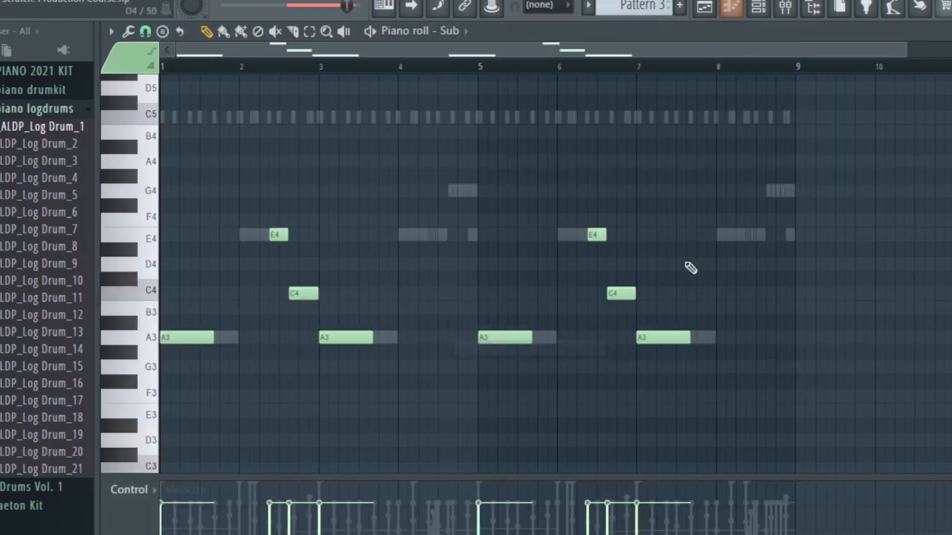
key(ctrl+v)
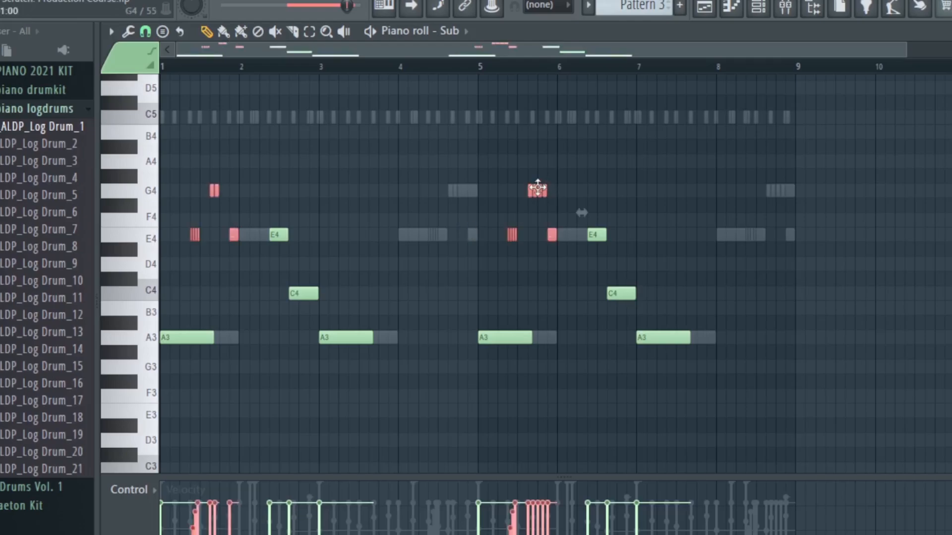
drag(538, 189, 776, 177)
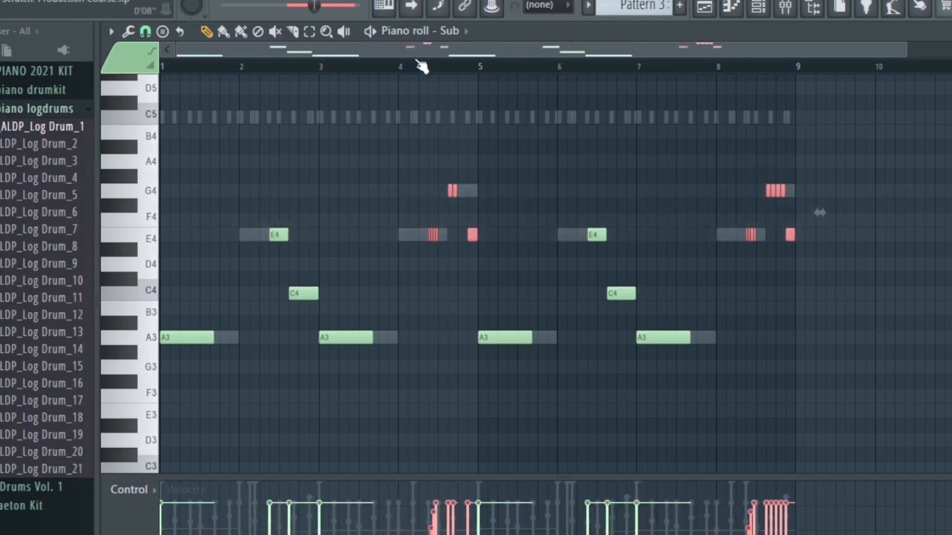
Transpose the pasted Sub notes down one octave, play the pattern back, and close the piano roll
key(ctrl+Down)
key(space)
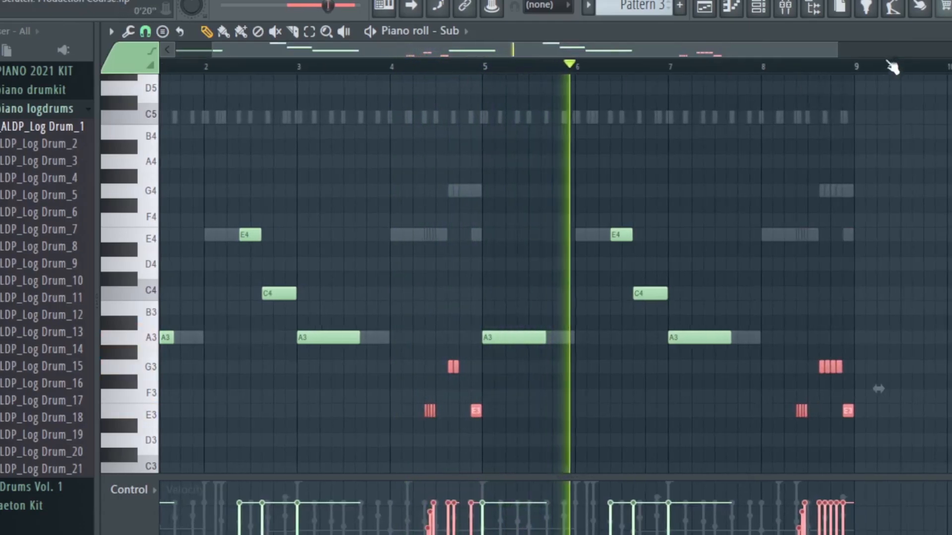
click(951, 31)
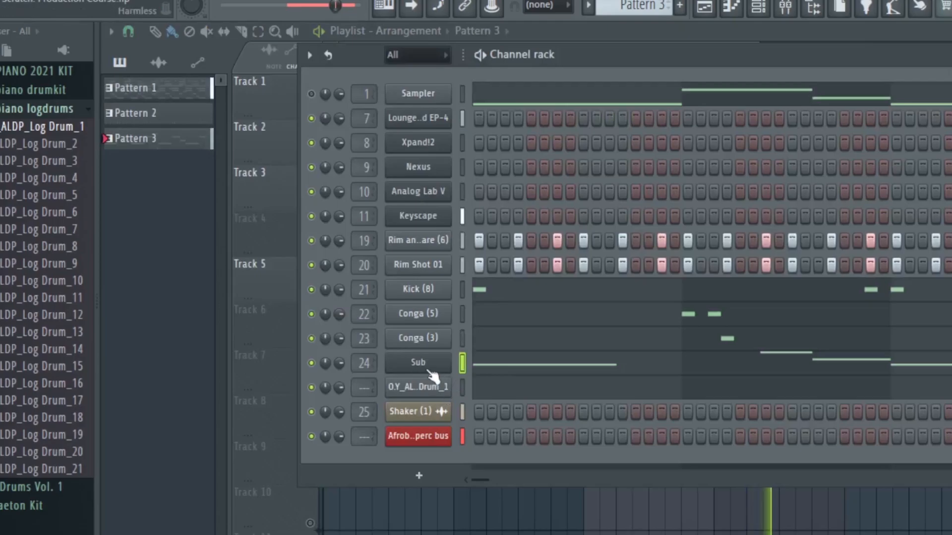
Open the O.Y_ALDP_Log Drum_1 sampler settings to examine the sample, and close them
right_click(440, 387)
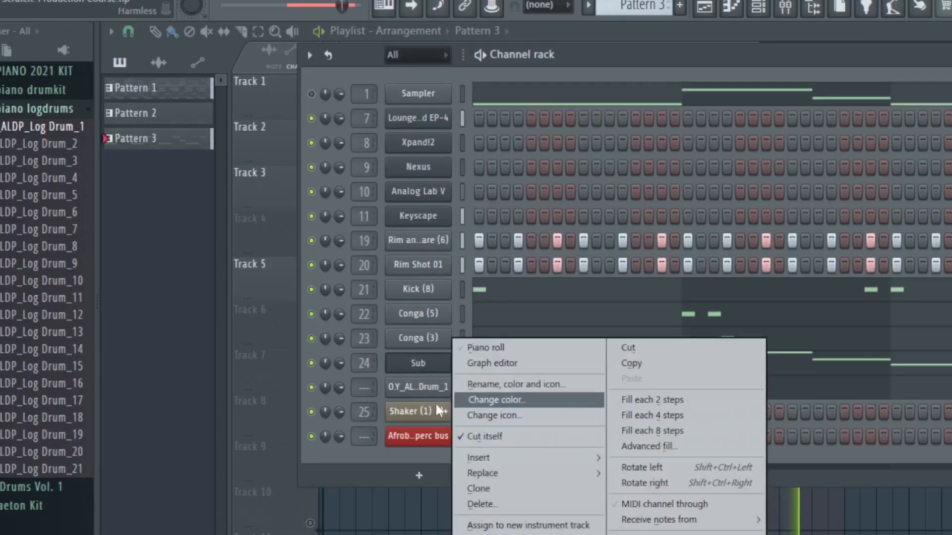
click(436, 389)
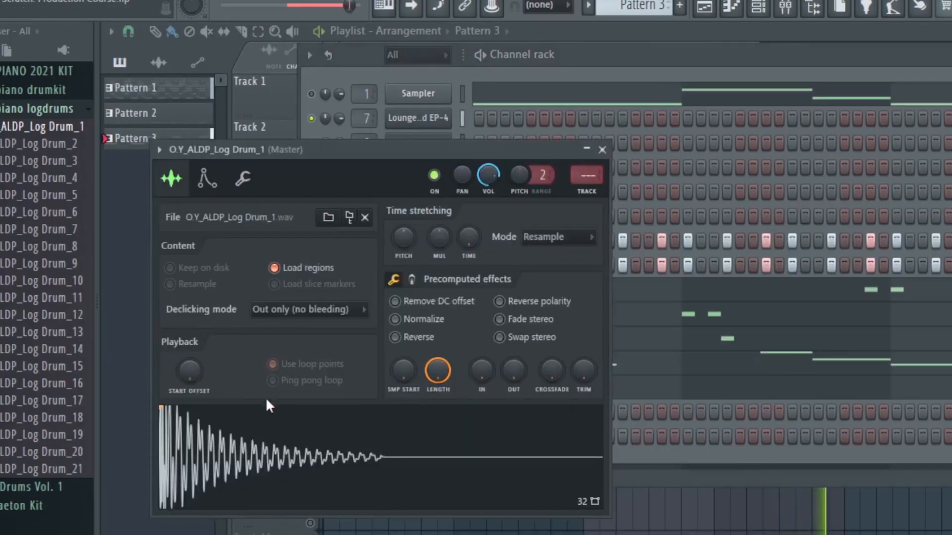
click(602, 150)
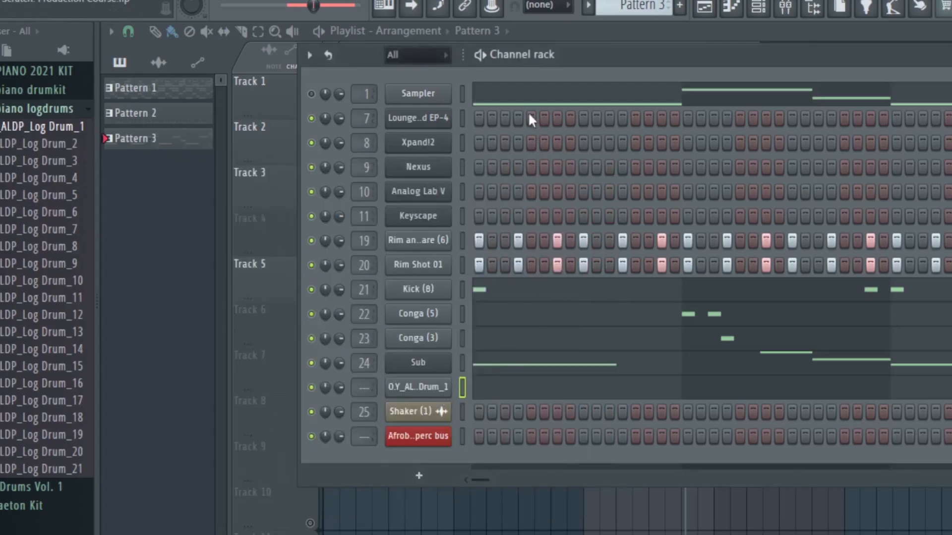
Play the arrangement, show the mixer, and unmute the Xpand!2 and Nexus tracks
key(space)
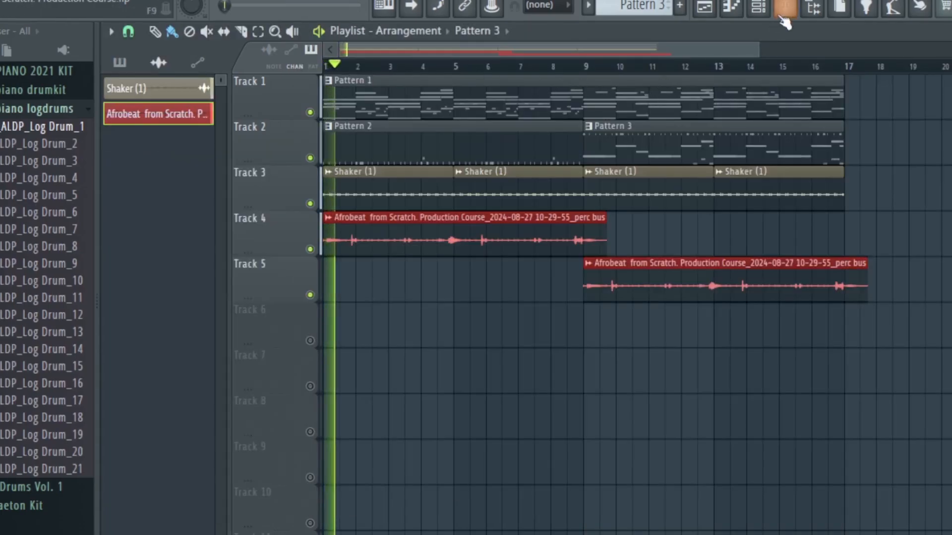
click(785, 11)
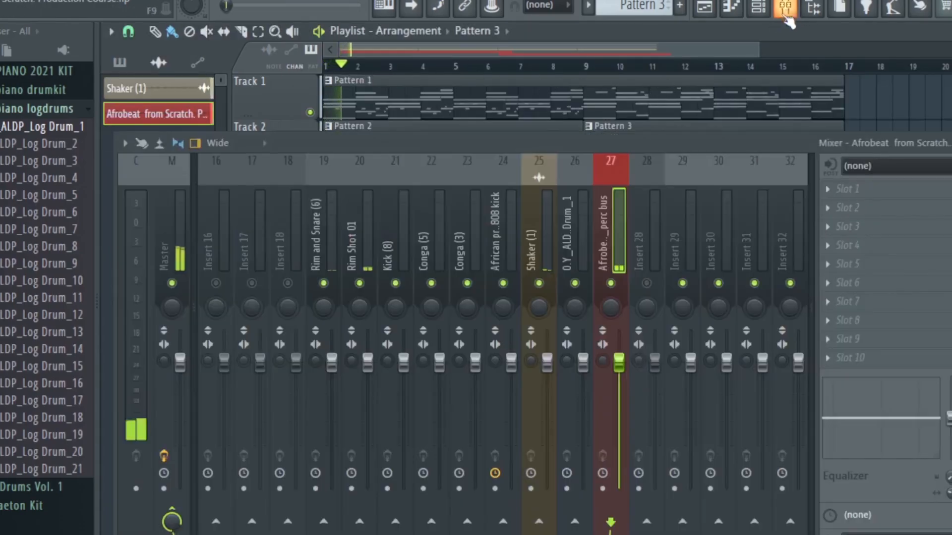
drag(347, 138, 501, 111)
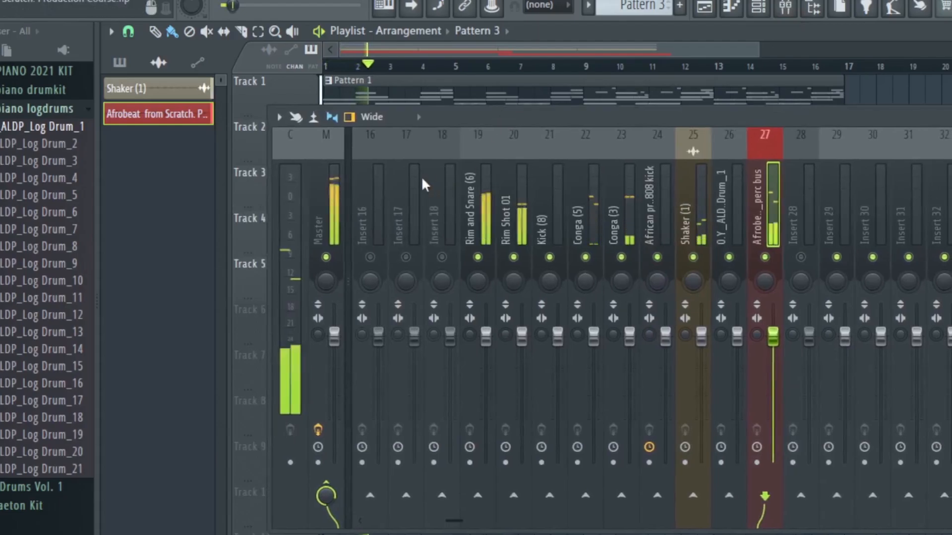
scroll(422, 176, up, 5)
scroll(429, 175, up, 2)
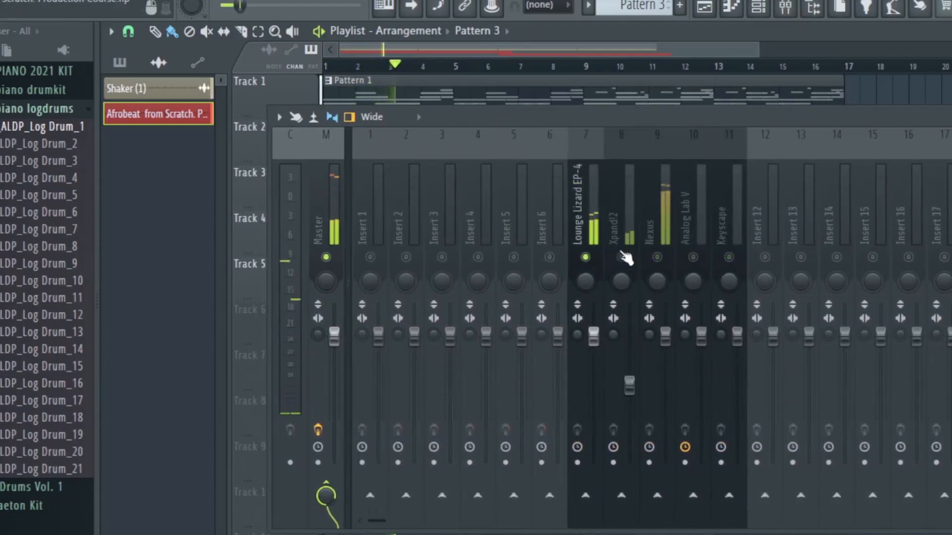
click(657, 256)
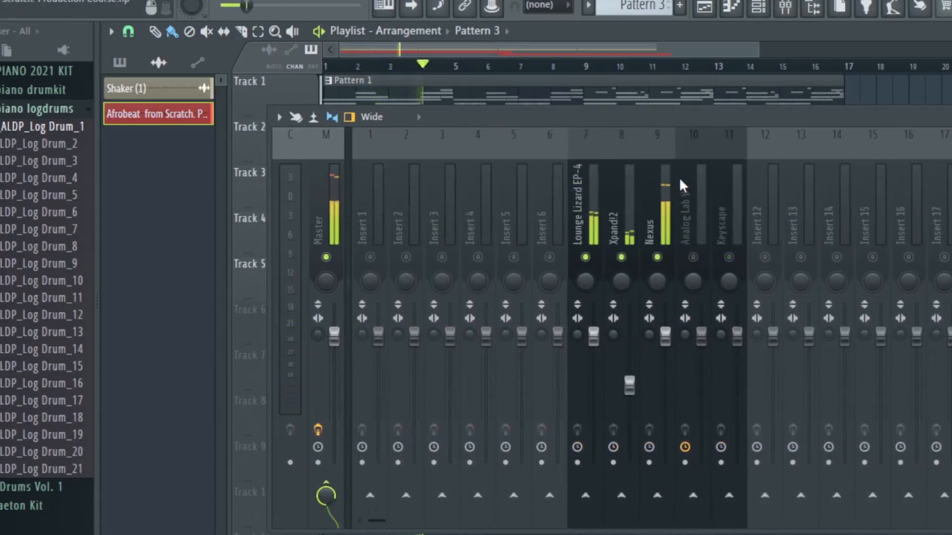
Add Guitar Rig 6 to the Nexus mixer track, load the Timeless Clean preset, audition it with the song, and close the plugin
click(669, 197)
drag(689, 117, 552, 115)
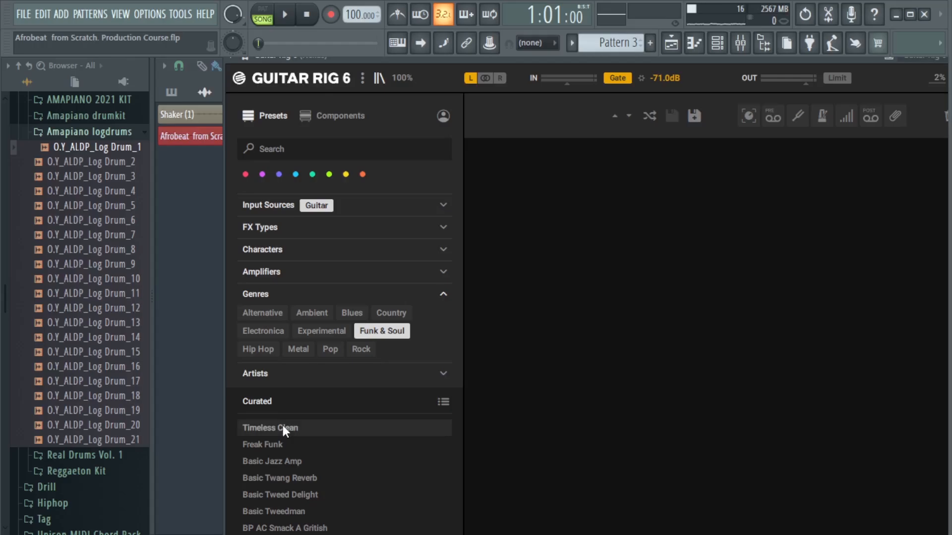
click(282, 428)
click(286, 16)
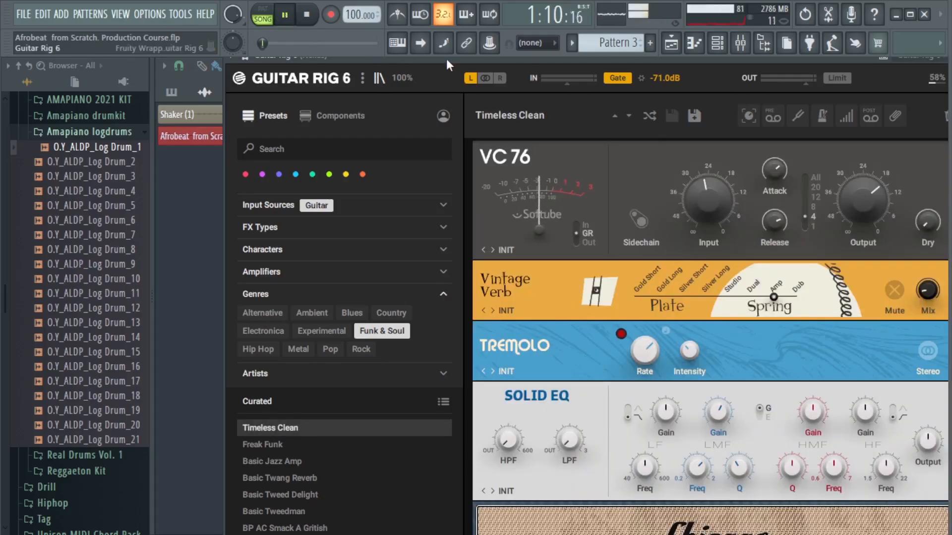
drag(447, 59, 392, 69)
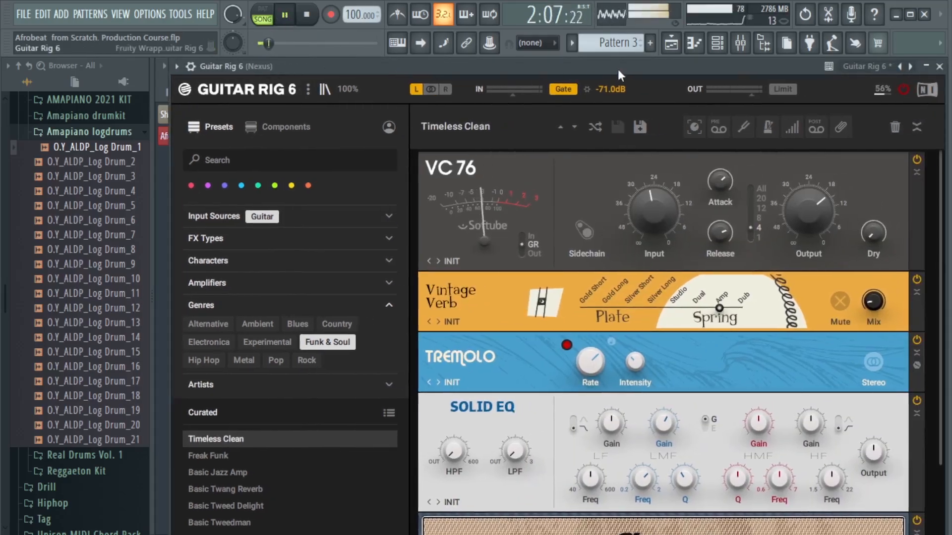
click(938, 67)
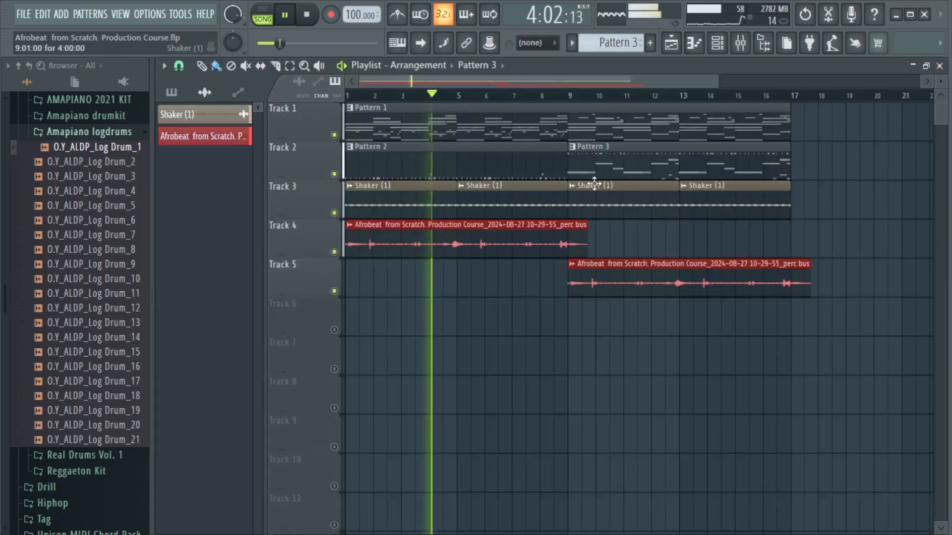
key(space)
Lower the Nexus mixer track's volume to about 53% (-11.7 dB) and check the level during playback
click(741, 48)
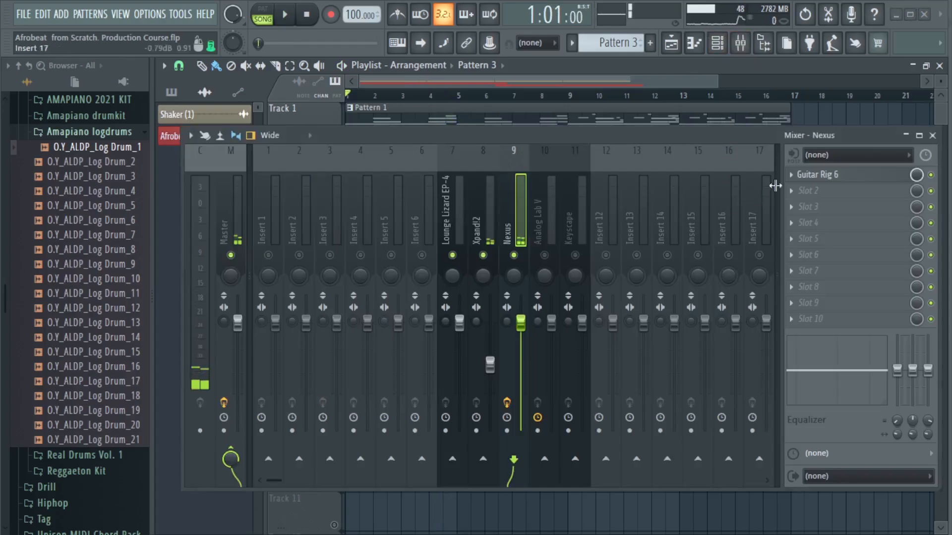
drag(540, 308, 540, 321)
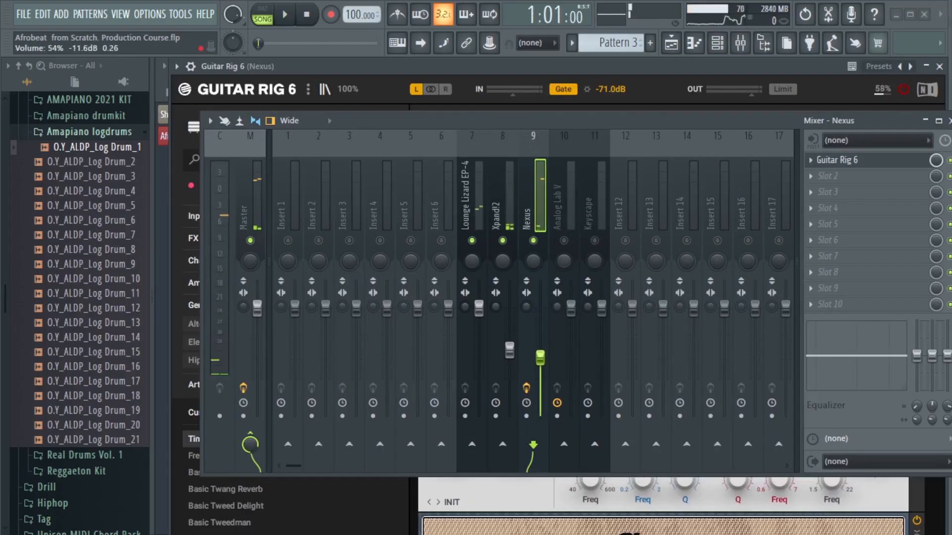
key(space)
scroll(547, 357, down, 1)
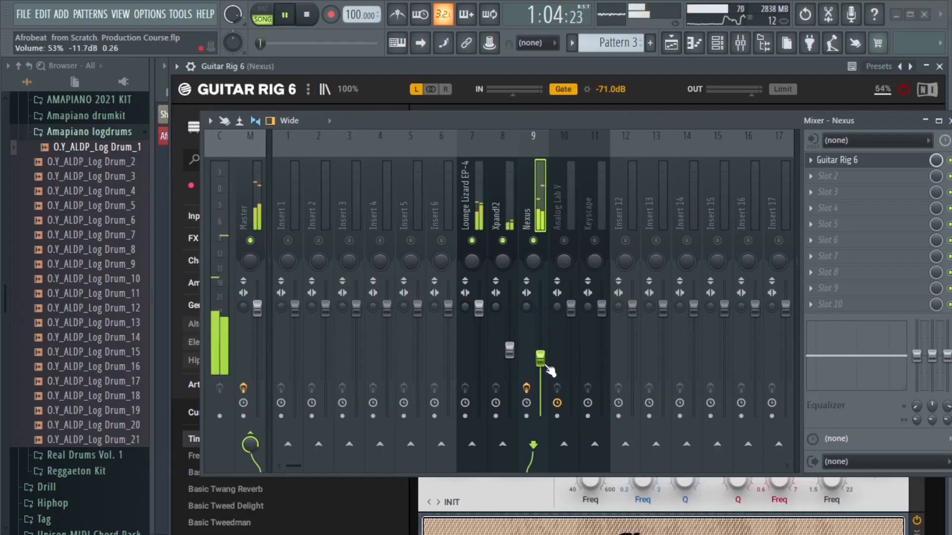
Lower the Nexus mixer track's volume slightly further, stop playback, and close the mixer and Guitar Rig 6 windows
scroll(540, 359, down, 3)
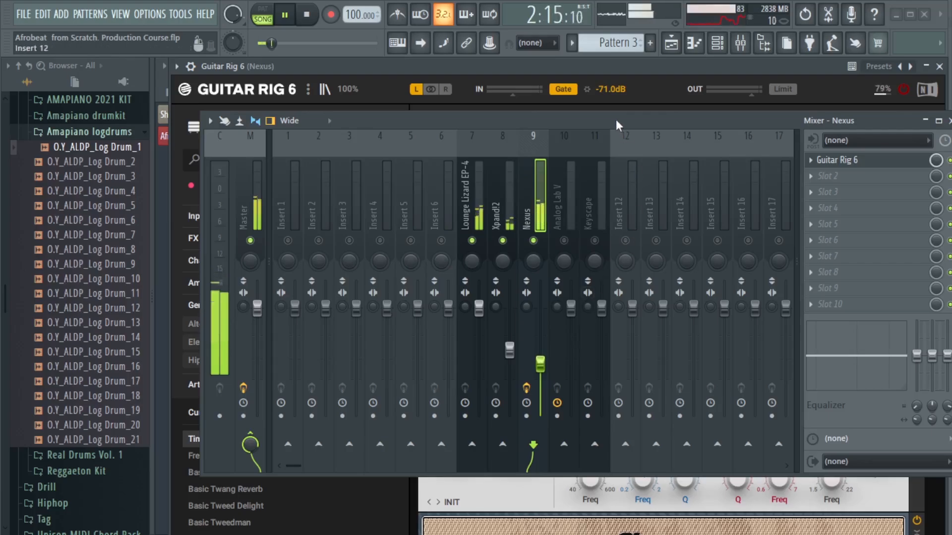
key(space)
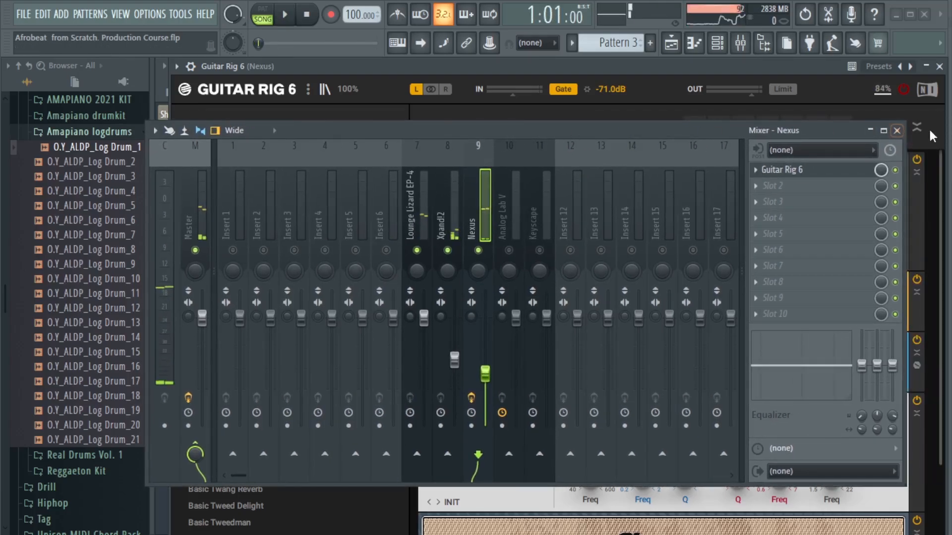
click(898, 131)
click(938, 67)
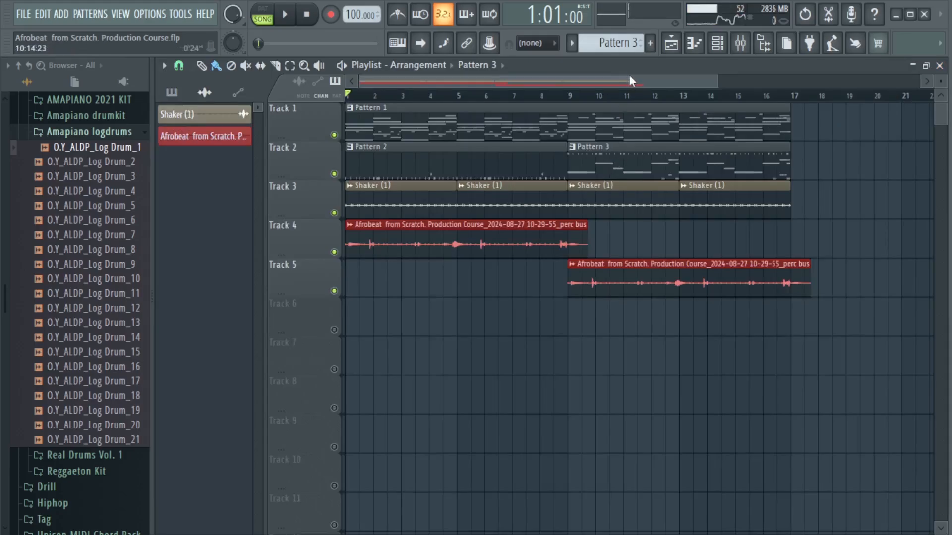
Look over the channel rack, then audition the song with the Doubler plugin on the Keyscape mixer track and close the plugin
click(718, 46)
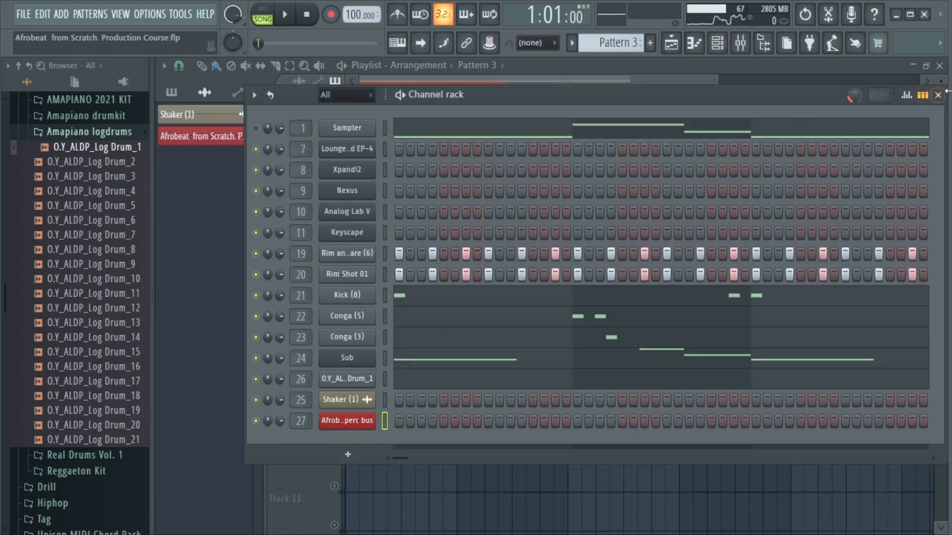
click(938, 95)
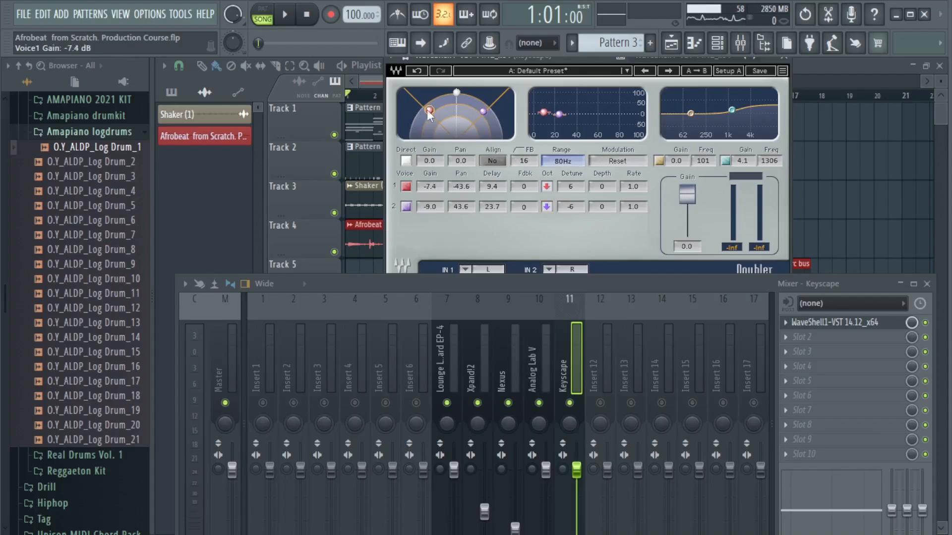
key(space)
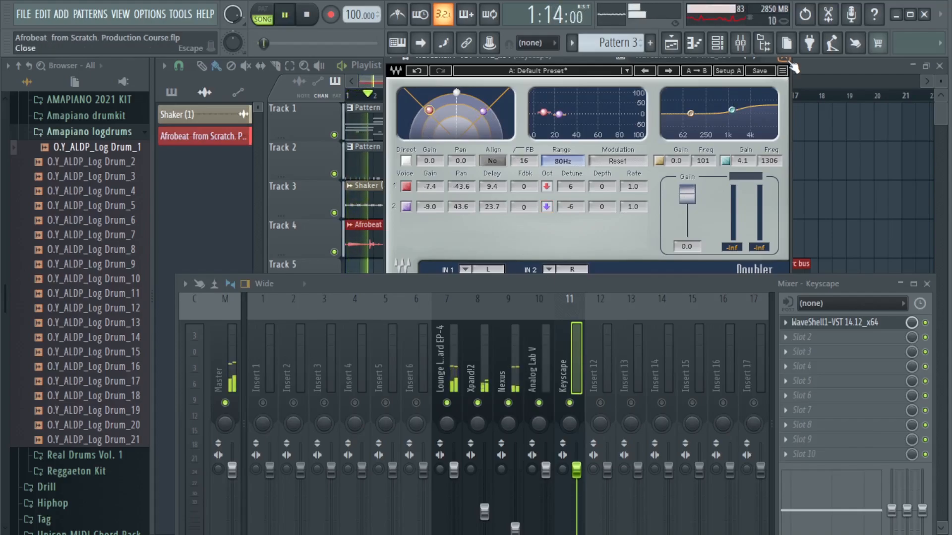
click(790, 64)
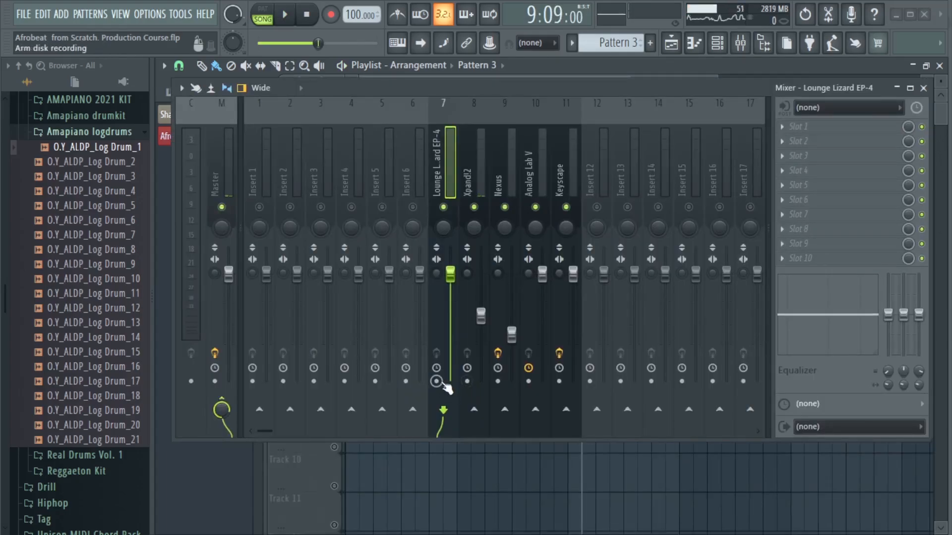
Arm the Lounge Lizard EP-4 mixer track for disk recording, render it to an audio clip, and name the clip Epiano
click(438, 383)
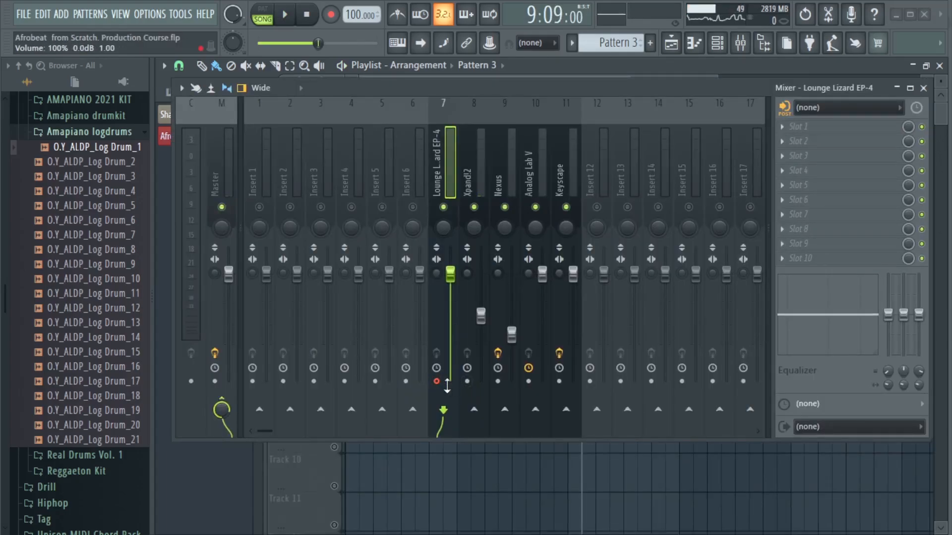
key(ctrl+alt+r)
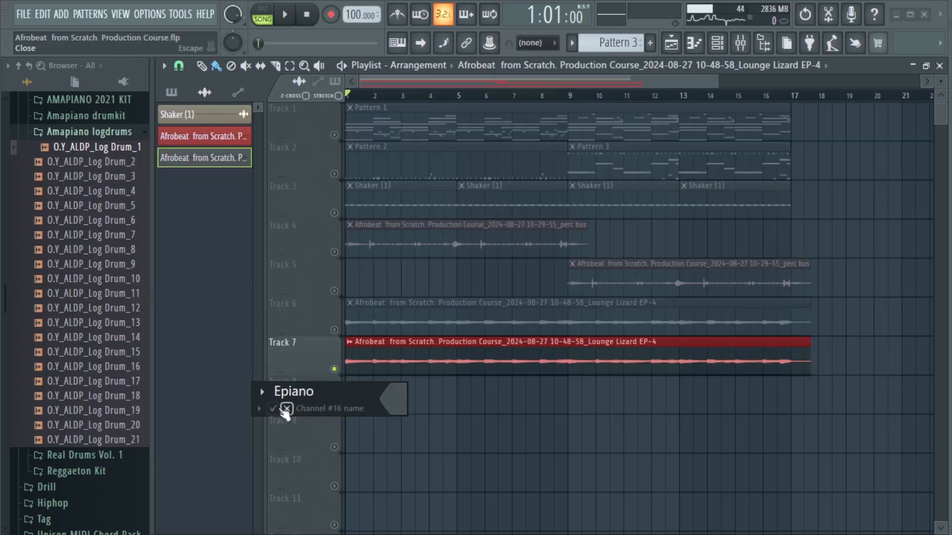
click(286, 409)
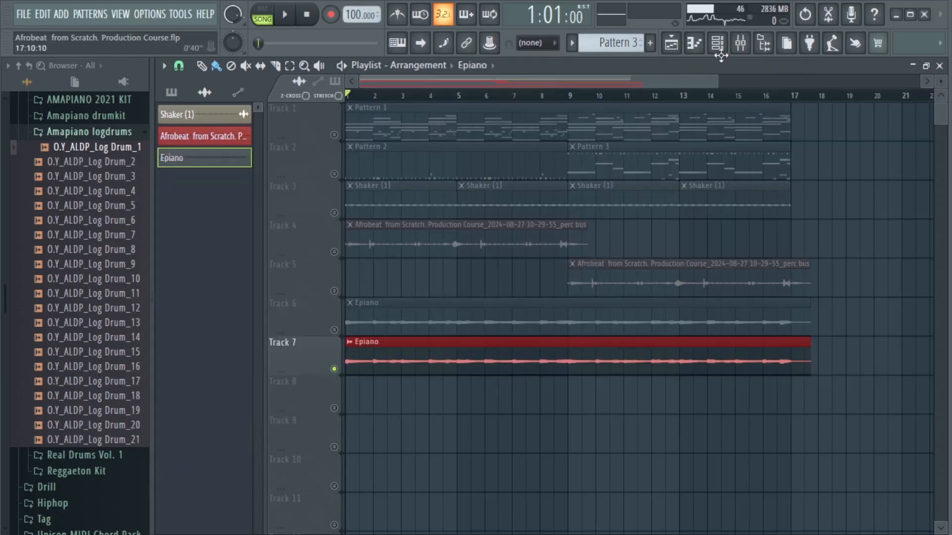
Select the mixer tracks from Lounge Lizard EP-4 through Insert 12 and reset them, removing all their plugins
click(741, 44)
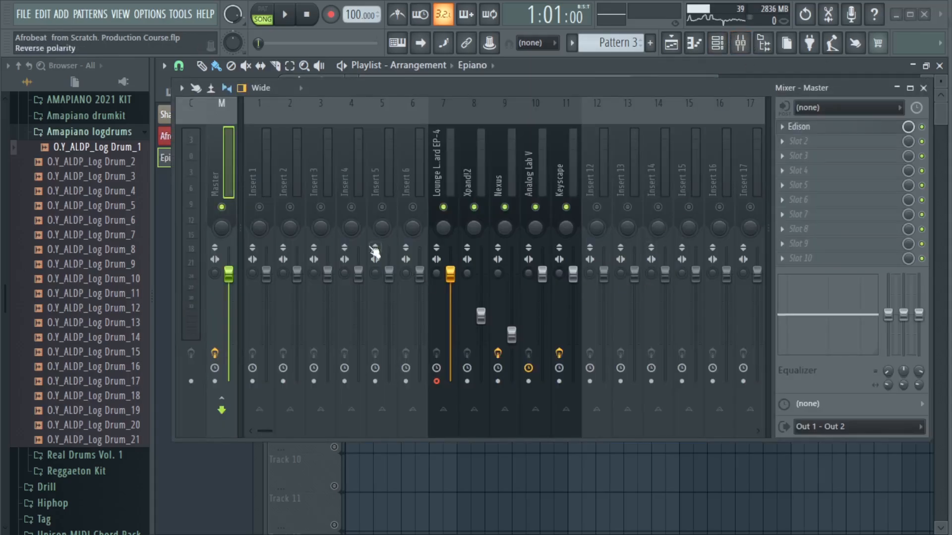
drag(437, 216, 575, 198)
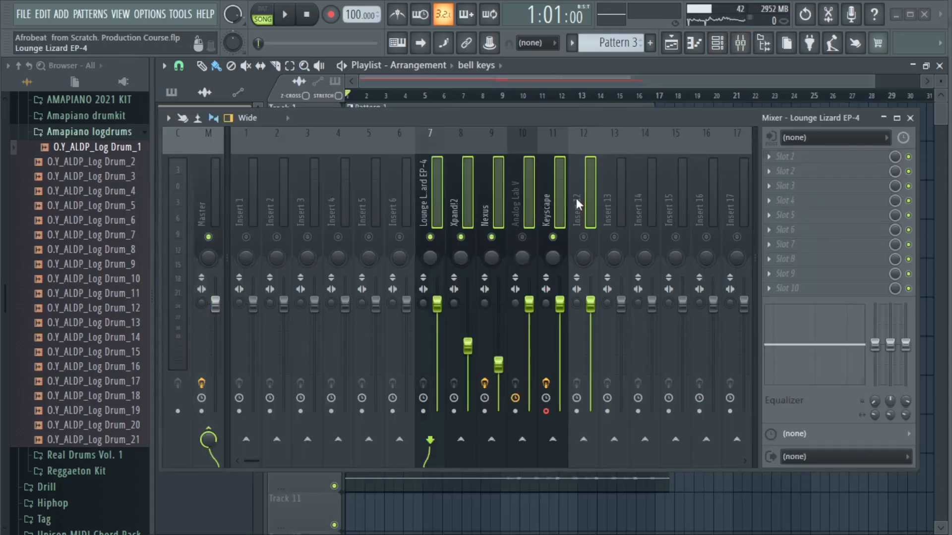
right_click(557, 197)
click(645, 247)
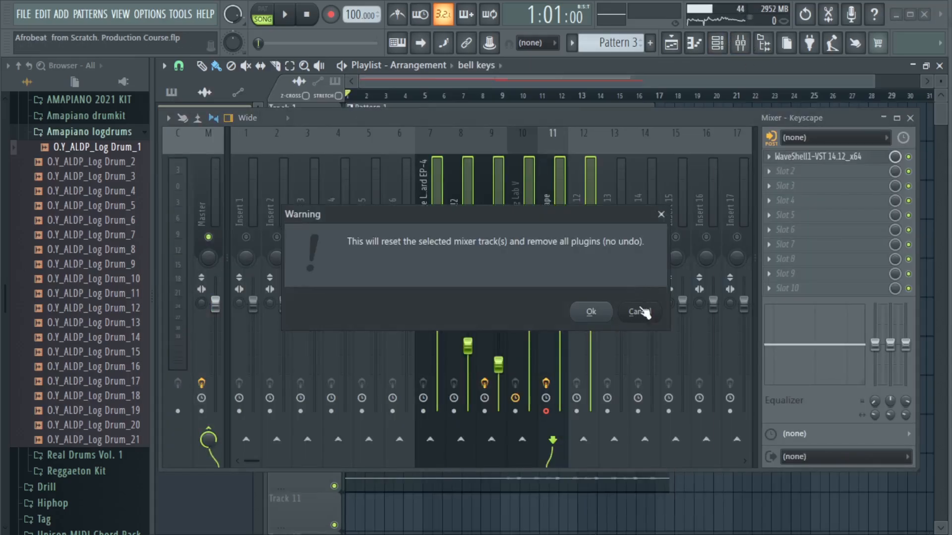
click(589, 312)
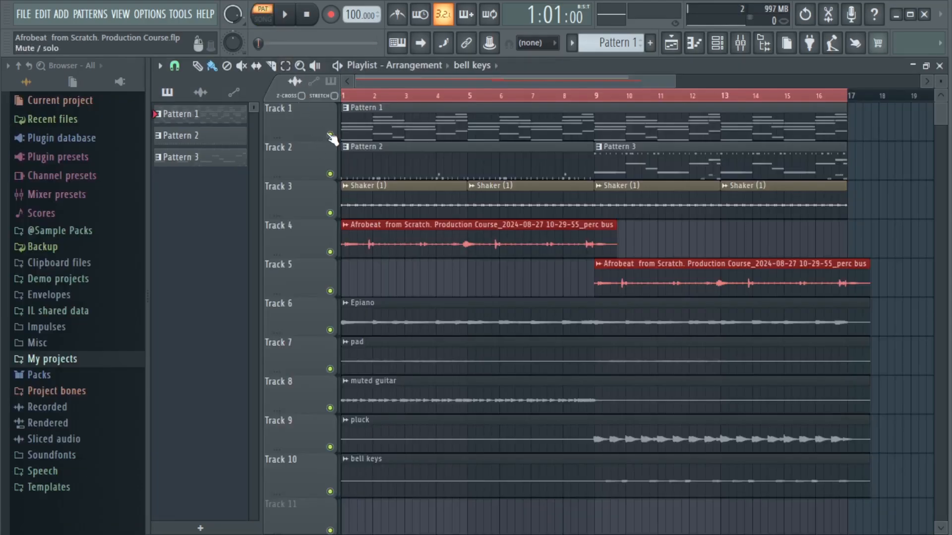
Delete the Pattern 1 clip from Track 1 of the playlist and stop playback
key(space)
click(444, 128)
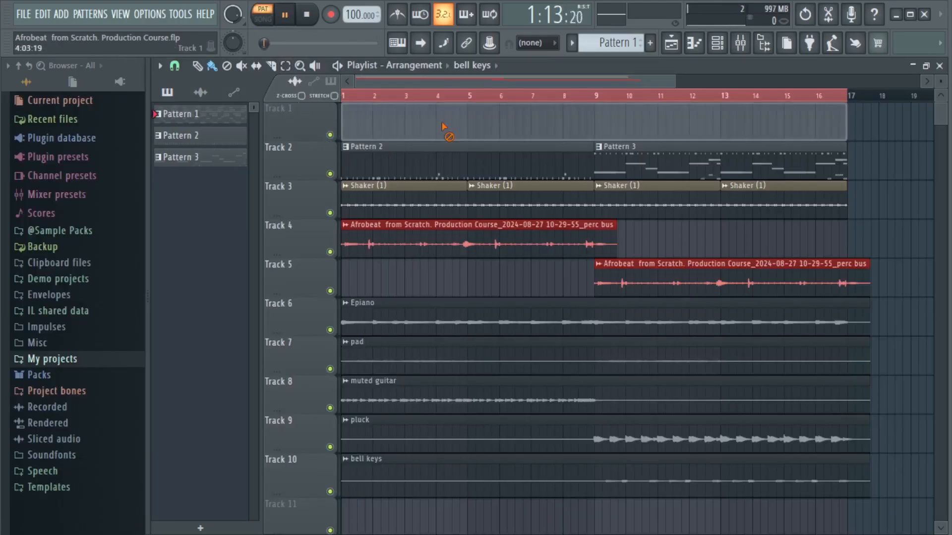
key(space)
Select Pattern 2 and split it by channel
scroll(592, 44, down, 1)
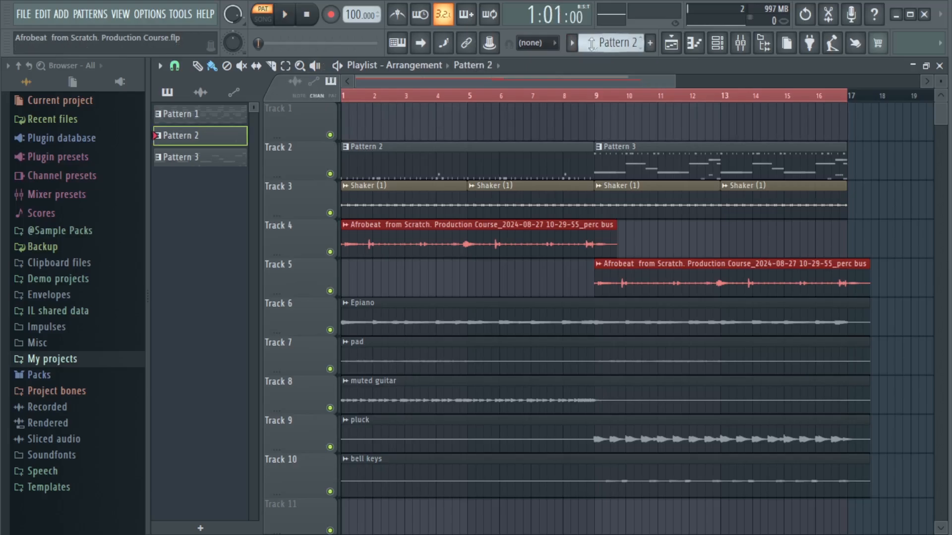
click(572, 44)
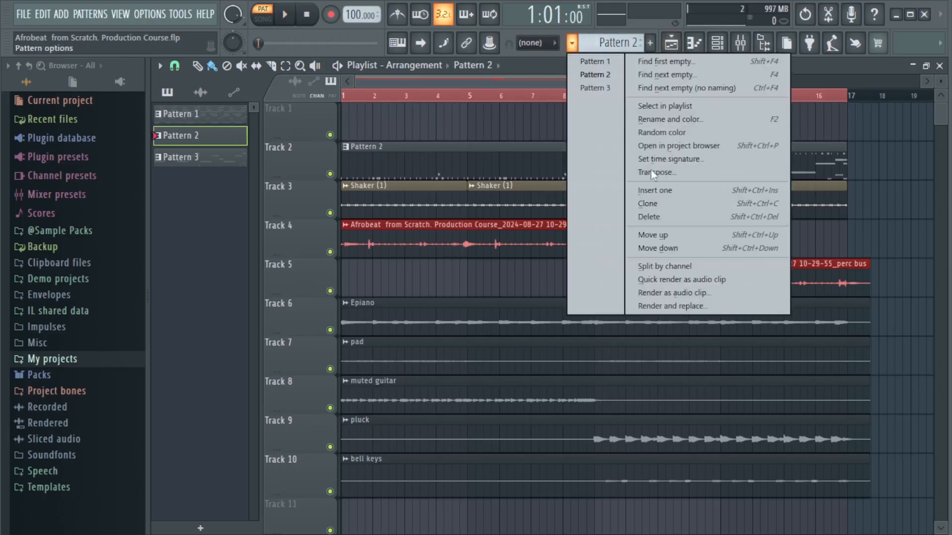
click(677, 267)
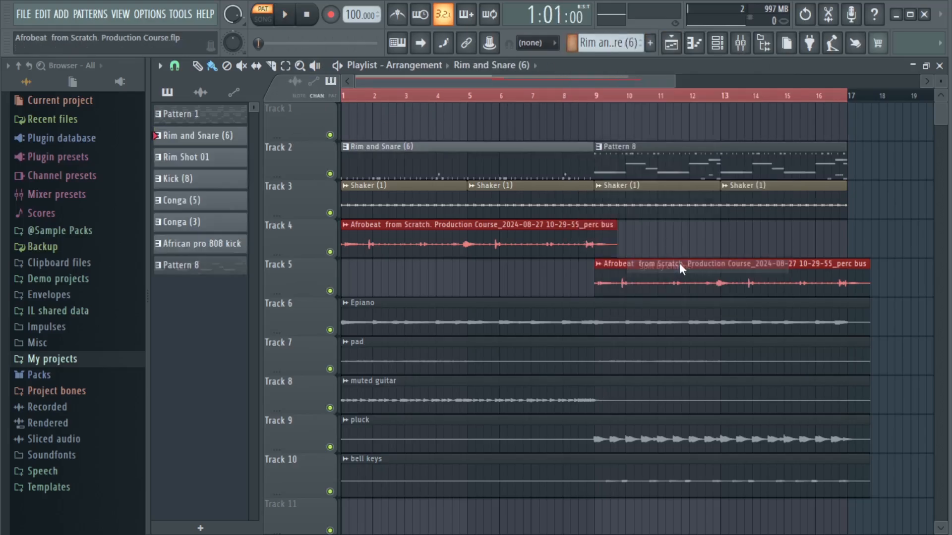
Place the Rim and Snare (6) through African pro 808 kick patterns on Tracks 11–16 from bar 1, extending Kick (8) and Conga (5) to bar 9
scroll(471, 238, down, 3)
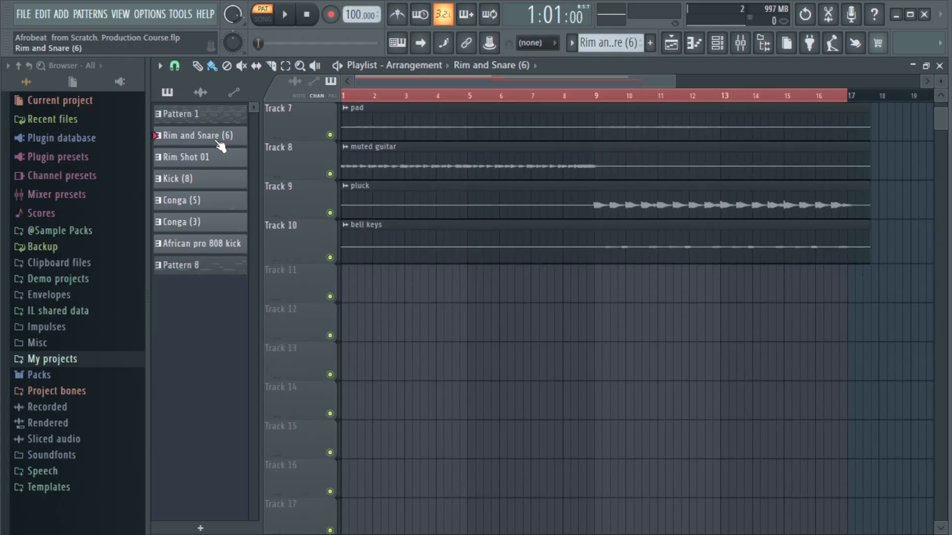
shift+click(222, 248)
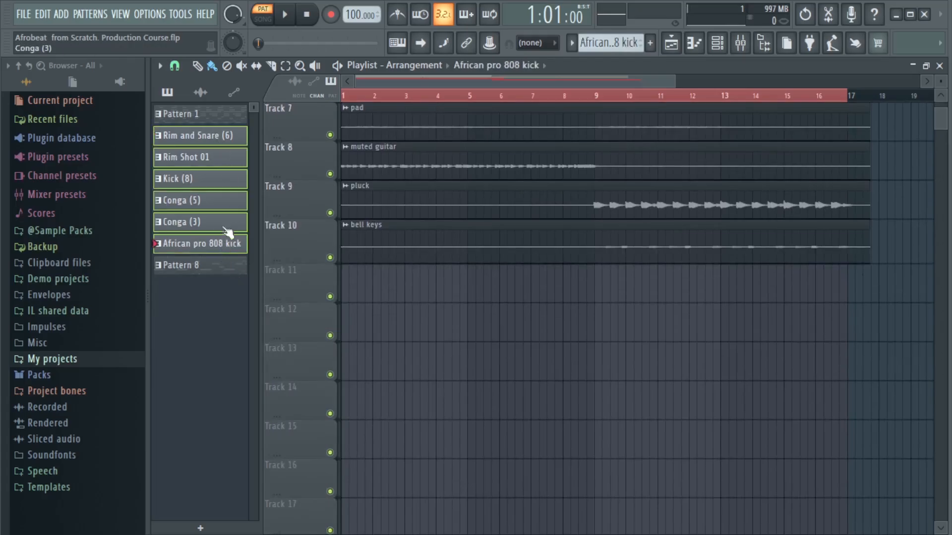
drag(224, 149, 362, 284)
right_click(644, 336)
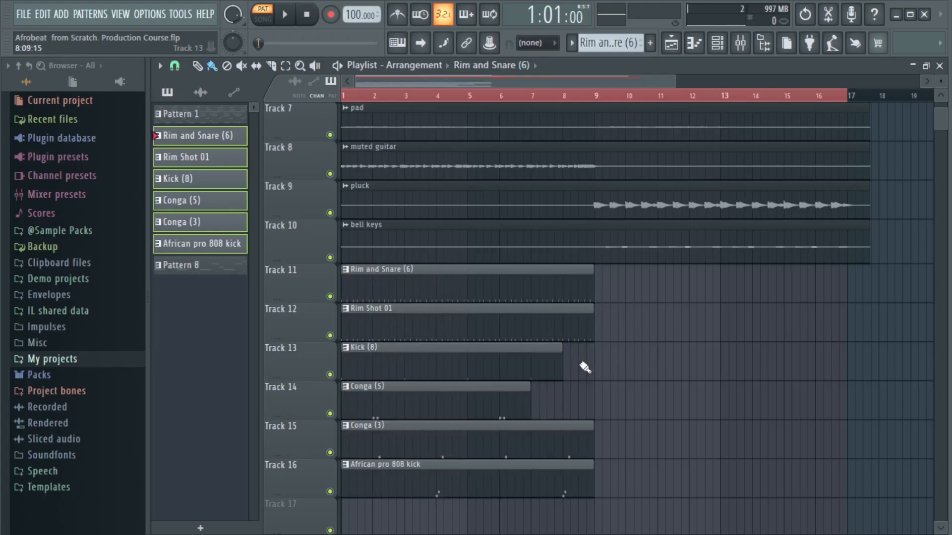
drag(562, 366, 577, 366)
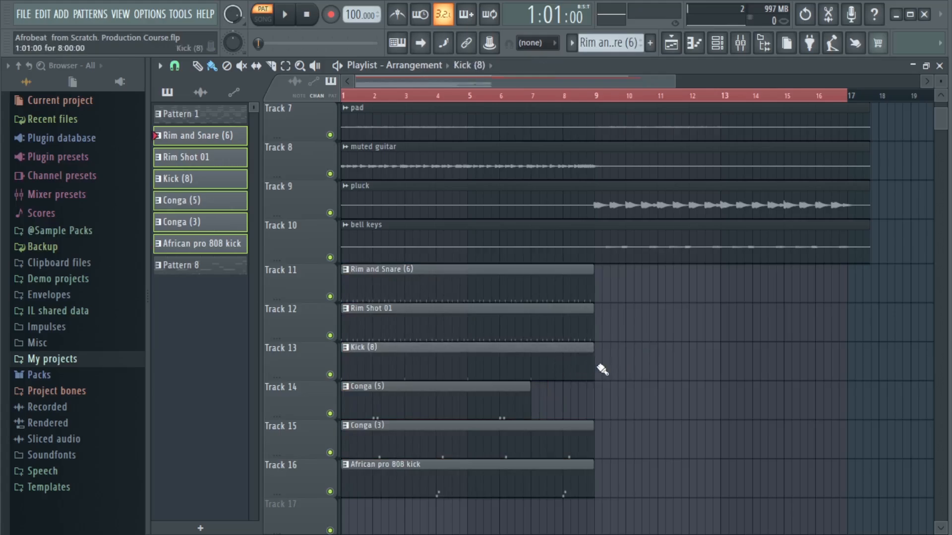
drag(529, 407, 582, 405)
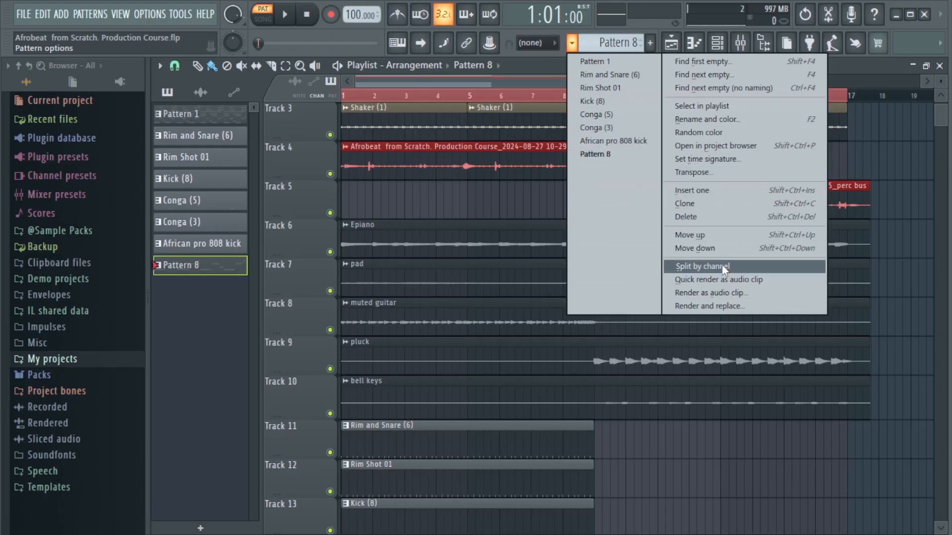
Split Pattern 8 by channel and place its Rim and Snare (6) through O.Y_ALDP_Log Drum_1 patterns at bar 9, starting on Track 11
click(684, 322)
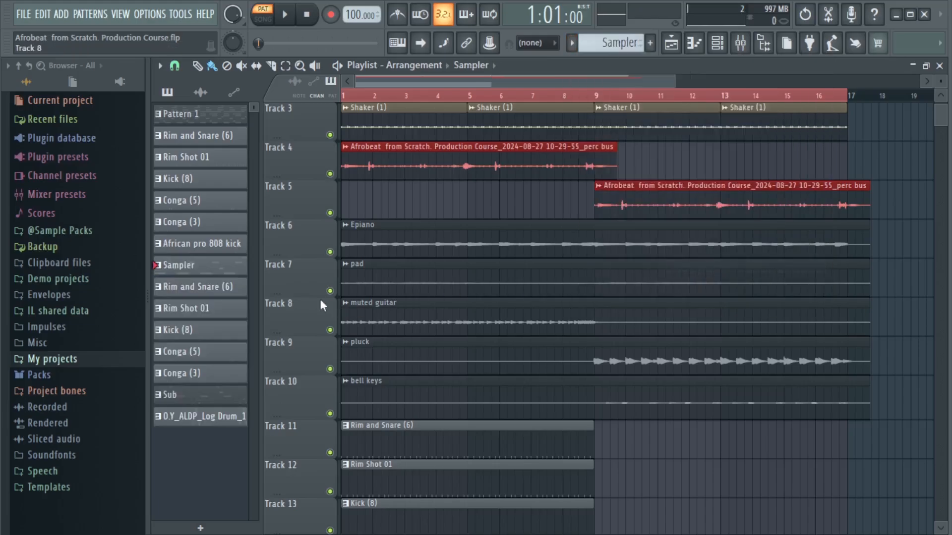
click(226, 293)
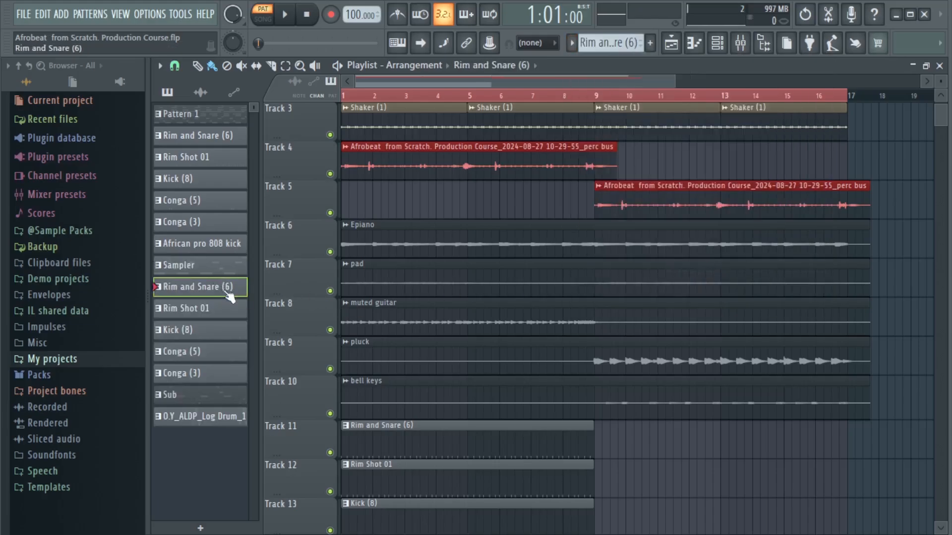
shift+click(218, 422)
drag(201, 294, 599, 439)
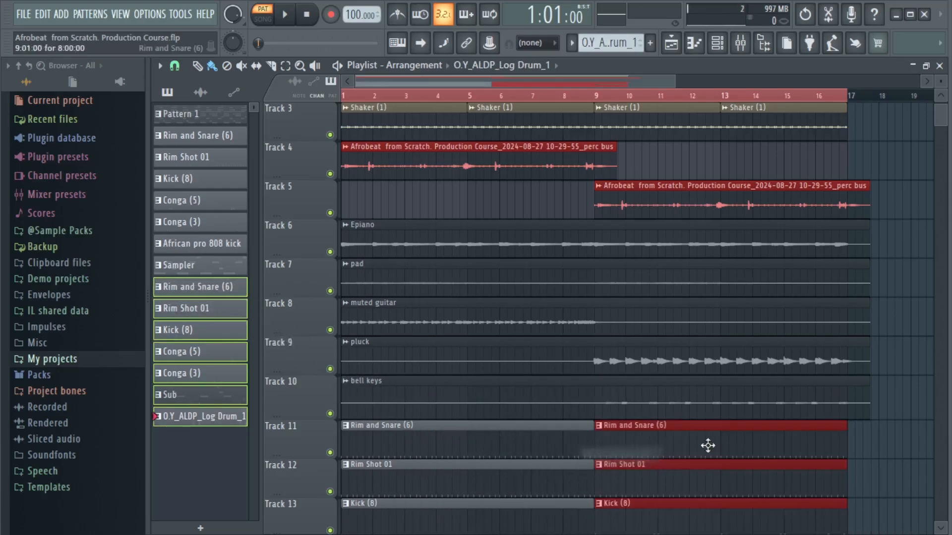
Move the perc bus audio clips directly beneath the O.Y_ALDP_Log Drum_1 track in the playlist
scroll(707, 444, down, 6)
click(923, 320)
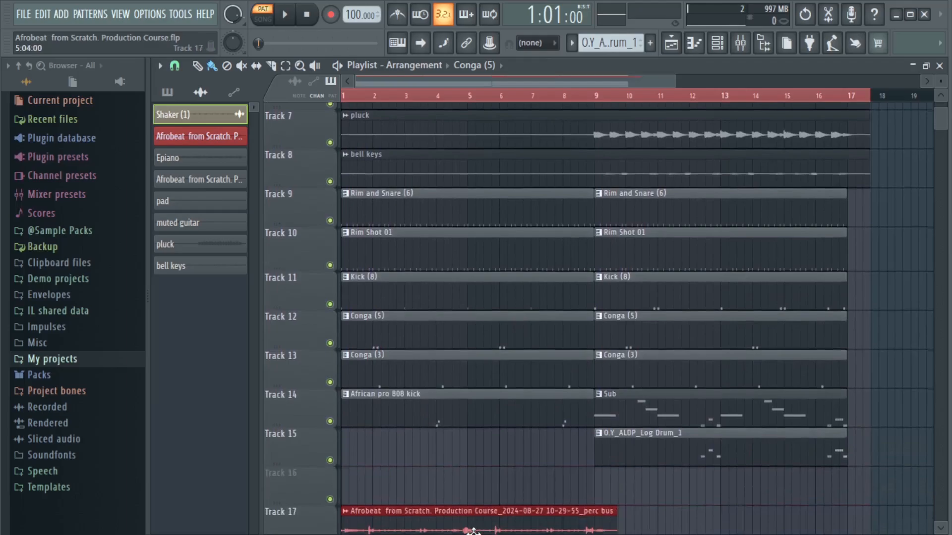
scroll(474, 511, down, 1)
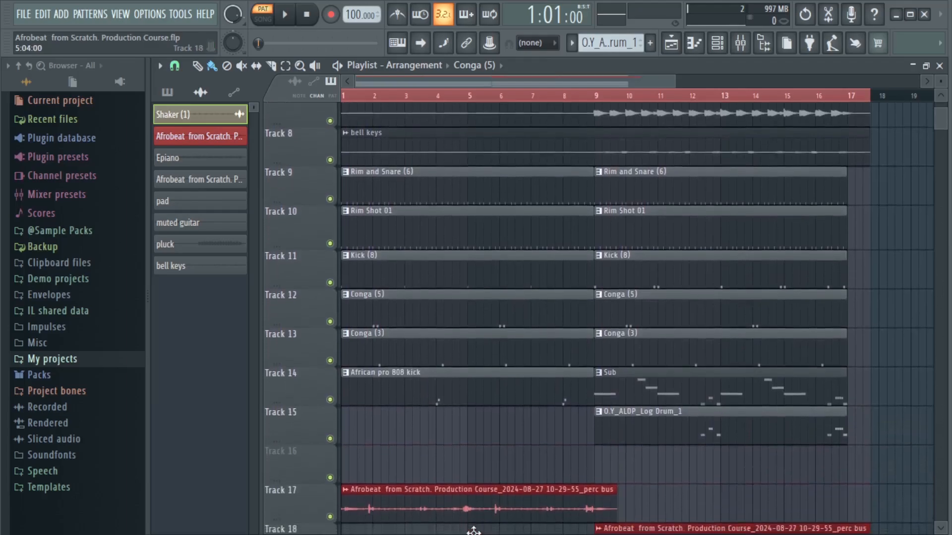
drag(467, 485, 470, 459)
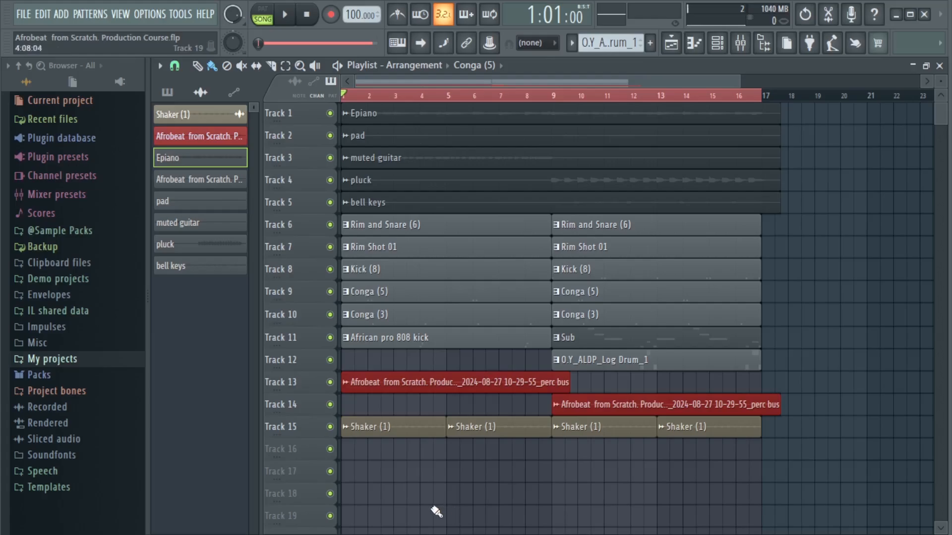
Select all clips on Tracks 1–15 and duplicate them starting at bar 17
drag(436, 512, 736, 109)
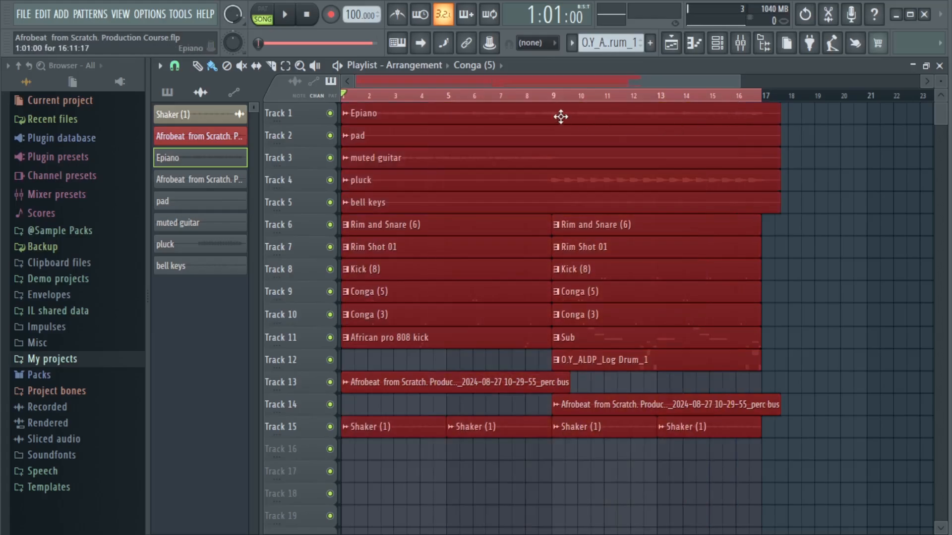
drag(560, 117, 849, 96)
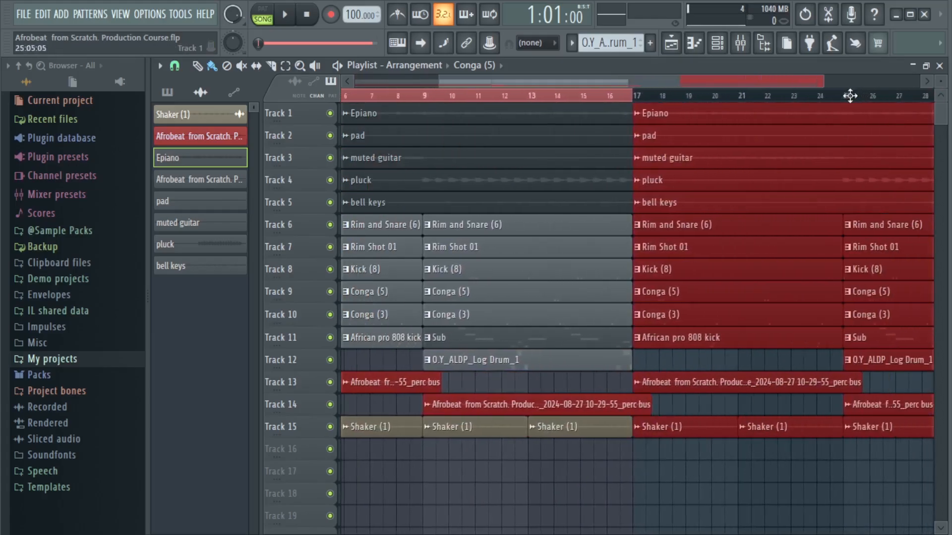
scroll(591, 90, down, 4)
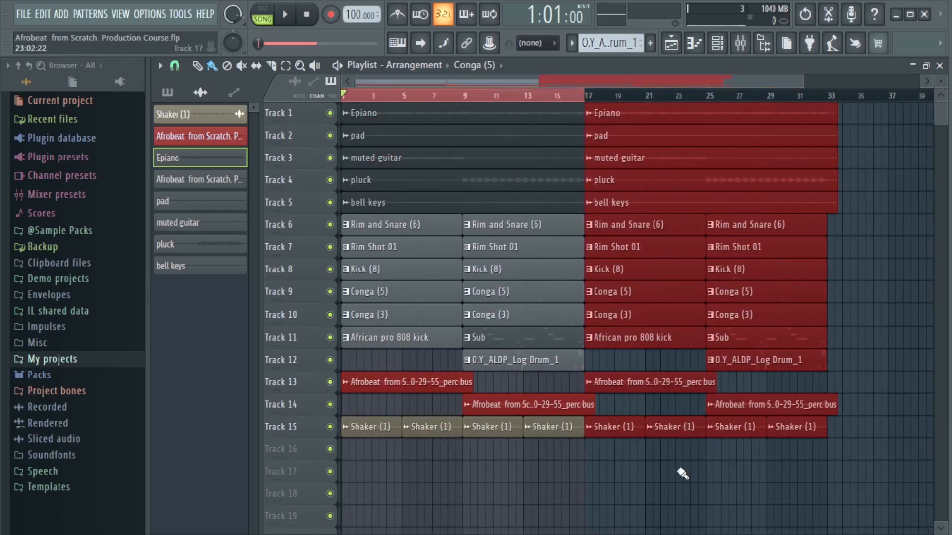
Select the section that starts at bar 17 and duplicate it right after the existing sections
drag(621, 461, 833, 102)
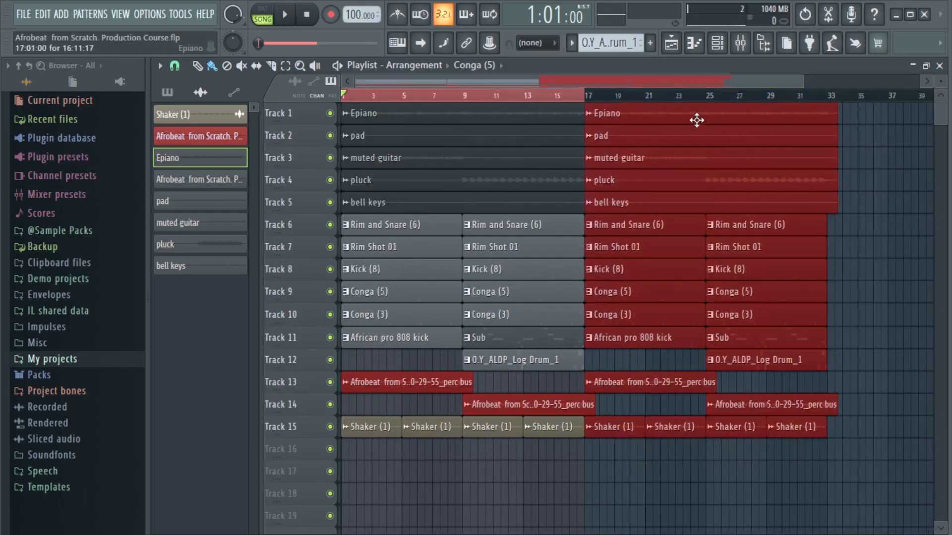
drag(697, 120, 866, 94)
drag(526, 83, 739, 80)
Add a time marker named intro at the start of the arrangement
text(int)
text(ro)
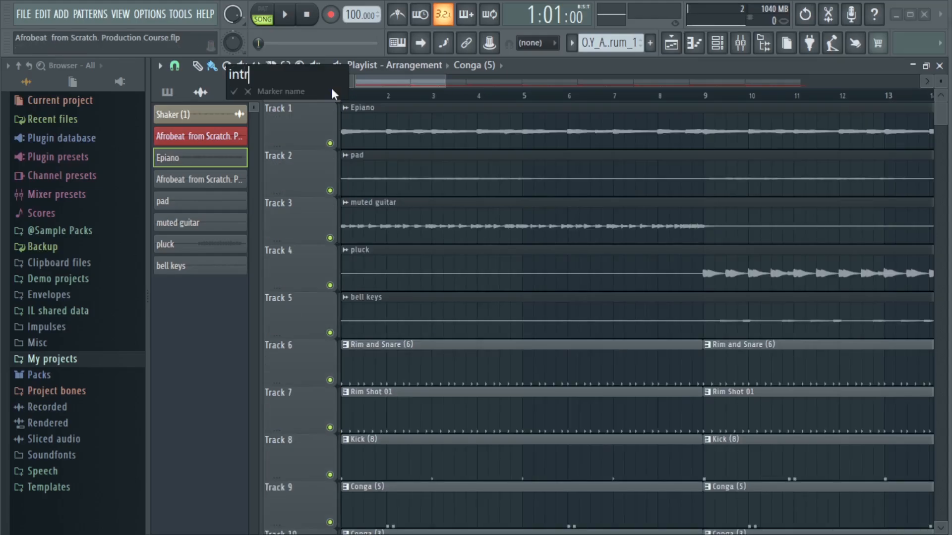
click(233, 92)
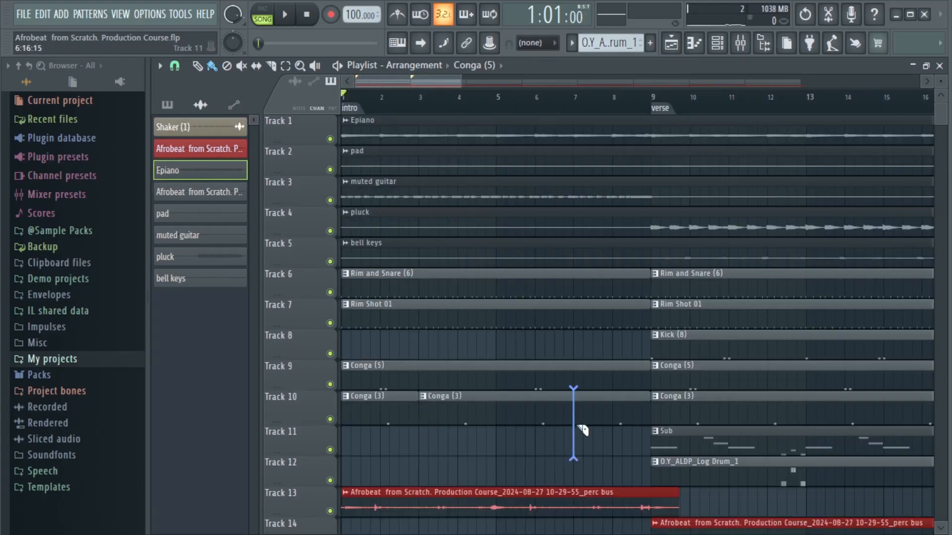
Delete the intro's Conga (3) clips on Track 10 after bar 3 and copy the two-bar clip from bar 1 to bar 5
drag(578, 426, 579, 428)
right_click(602, 424)
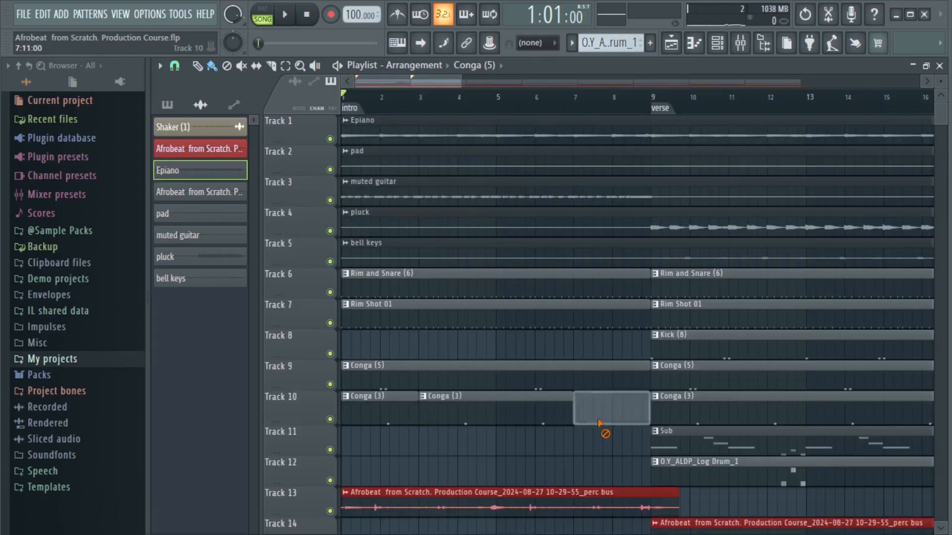
right_click(482, 422)
click(400, 417)
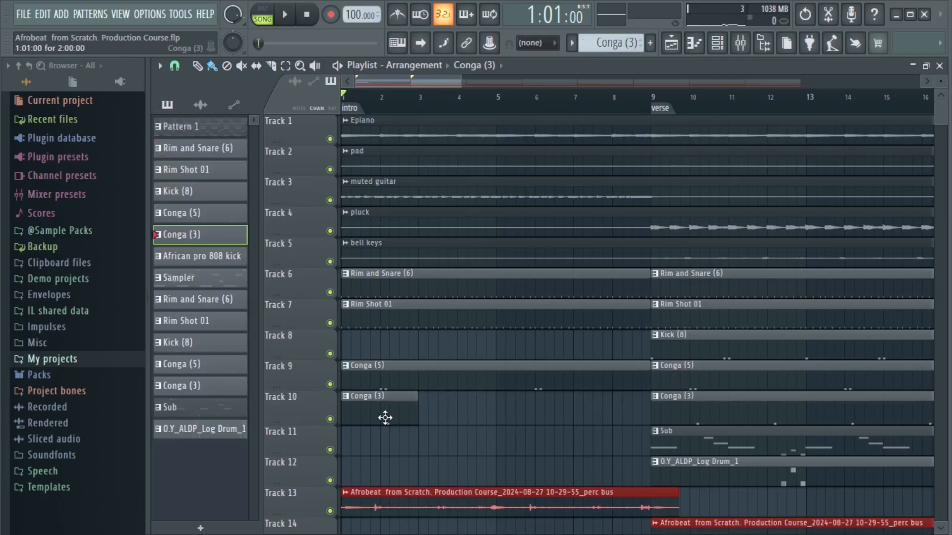
drag(385, 418, 535, 420)
Slice the intro's percussion clips on Tracks 6–10 at bar 5 and delete everything on those tracks before bar 5
drag(451, 443, 451, 257)
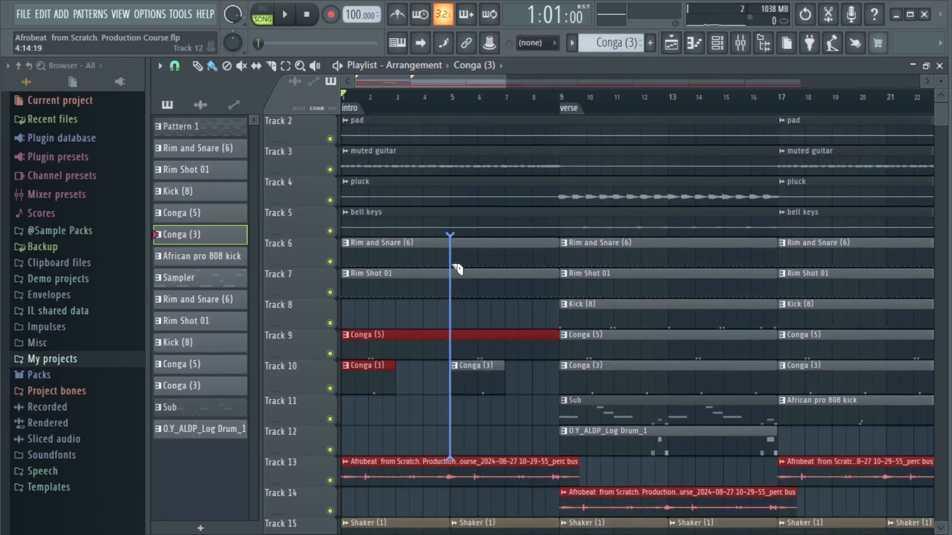
right_click(377, 382)
right_click(381, 347)
right_click(389, 285)
right_click(395, 255)
scroll(391, 292, down, 3)
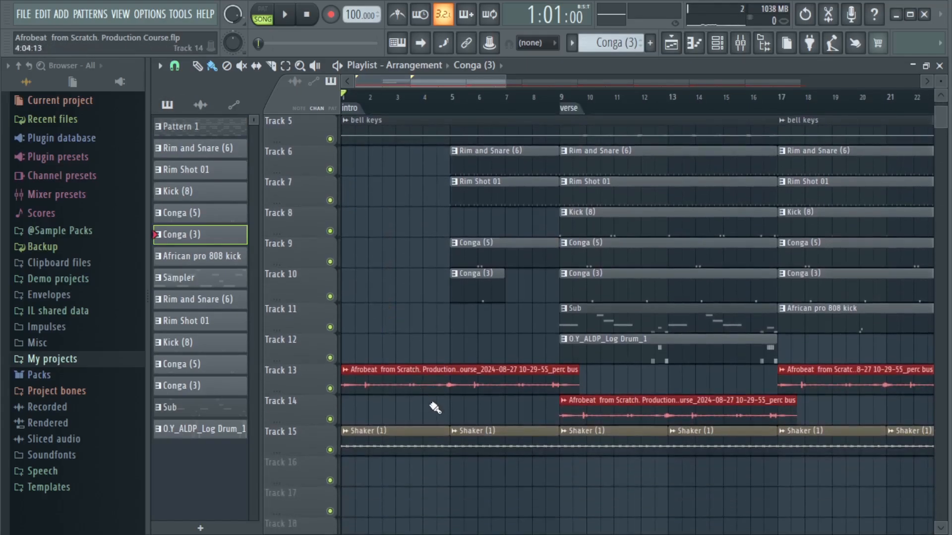
Slice the perc bus clip on Track 13 at bar 5 and delete its first part plus the first Shaker (1) clip
scroll(413, 205, up, 5)
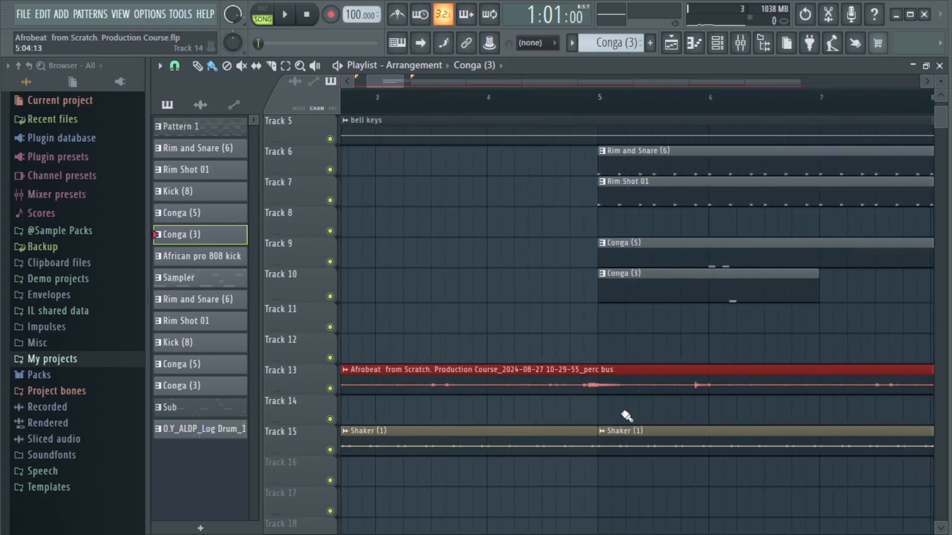
drag(608, 374, 607, 375)
right_click(585, 373)
right_click(570, 429)
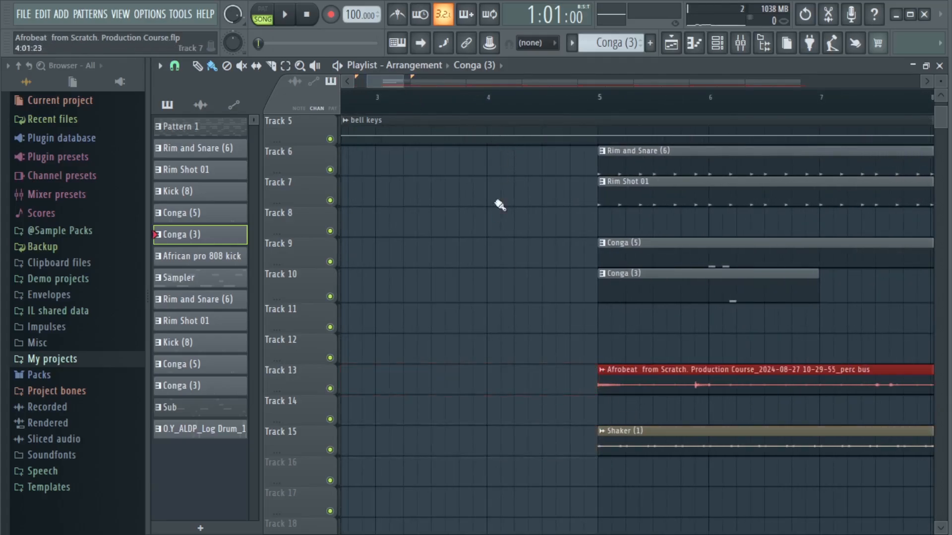
Play the arrangement from the start and listen to how the percussion enters at bar 5 of the intro
scroll(483, 293, down, 3)
scroll(494, 295, up, 7)
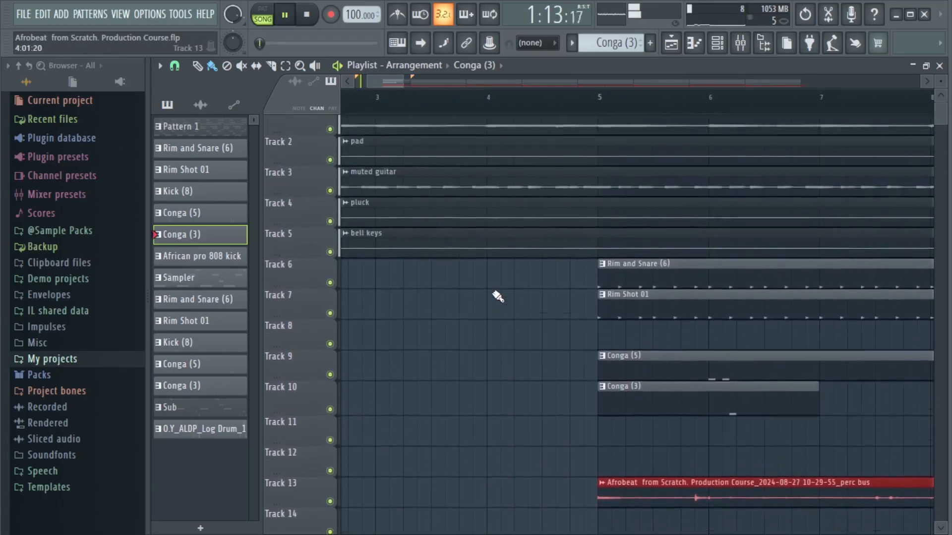
scroll(486, 102, down, 4)
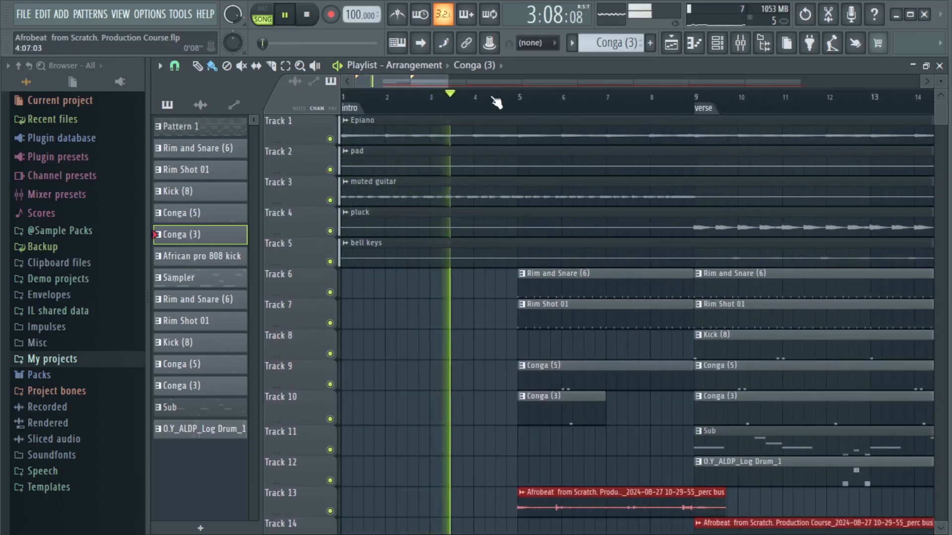
scroll(485, 342, down, 3)
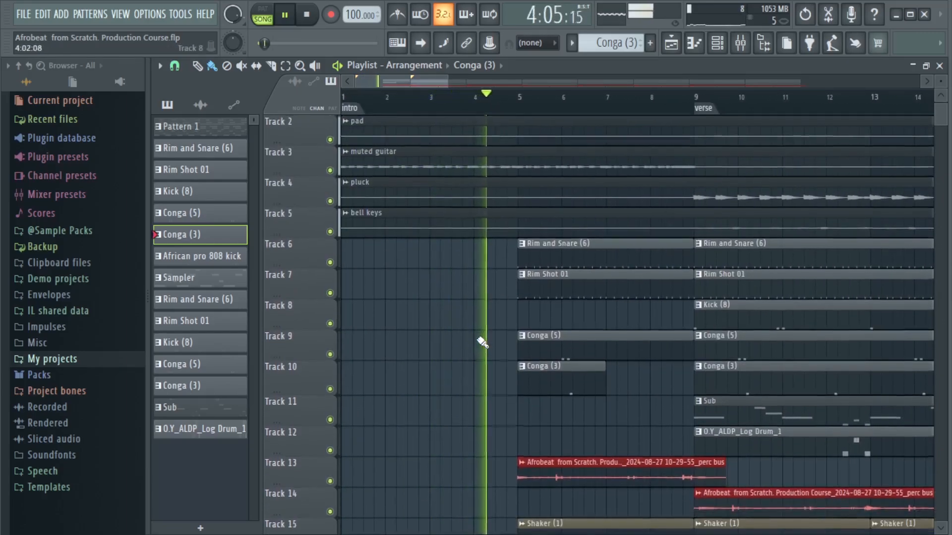
scroll(481, 367, up, 2)
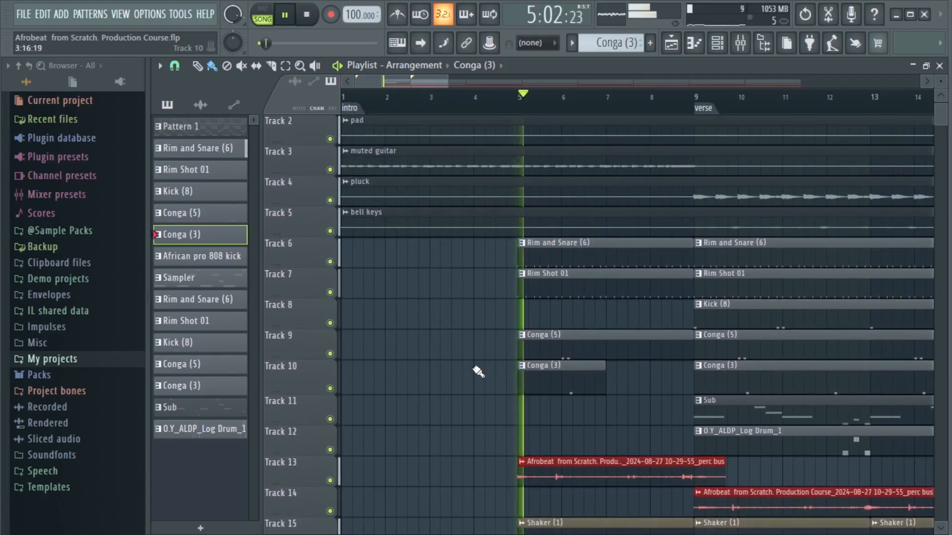
scroll(481, 109, down, 4)
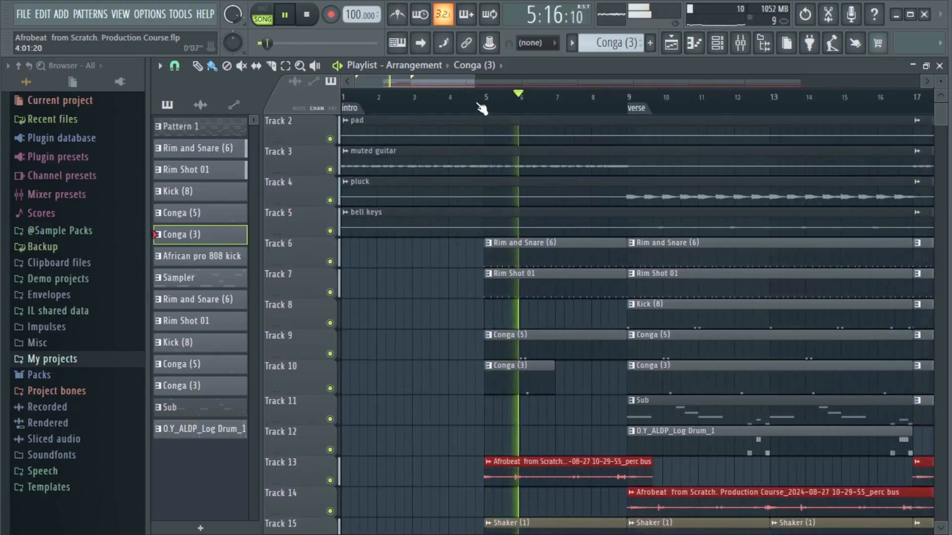
drag(941, 80, 941, 72)
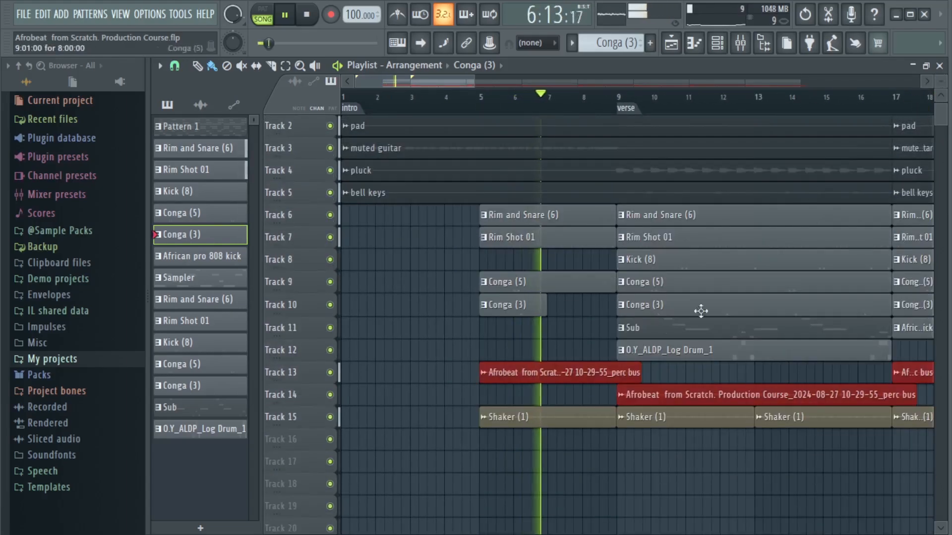
Move the bar 9 clips on Tracks 1–12 out below the arrangement and shift the bar 17 section back to bar 9
scroll(576, 352, up, 1)
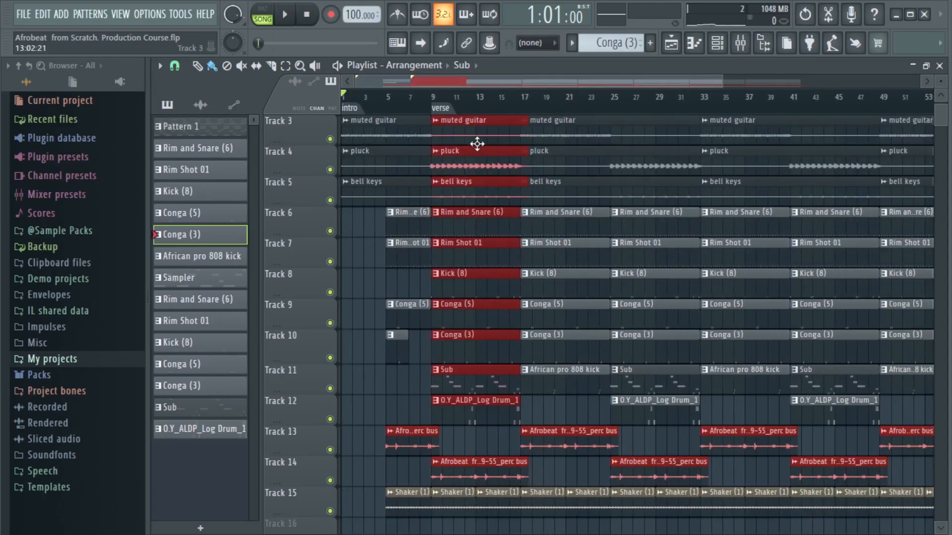
drag(822, 246, 852, 532)
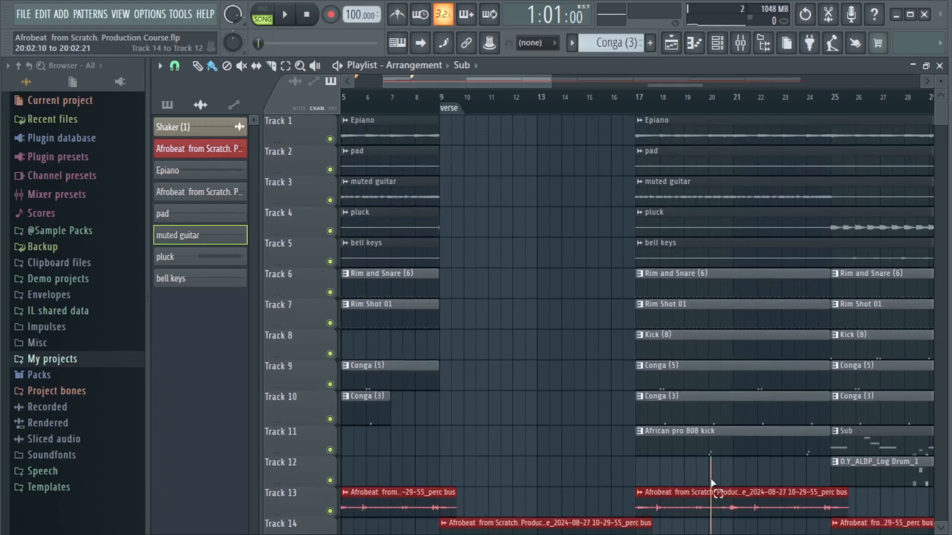
drag(712, 484, 484, 123)
scroll(669, 363, down, 1)
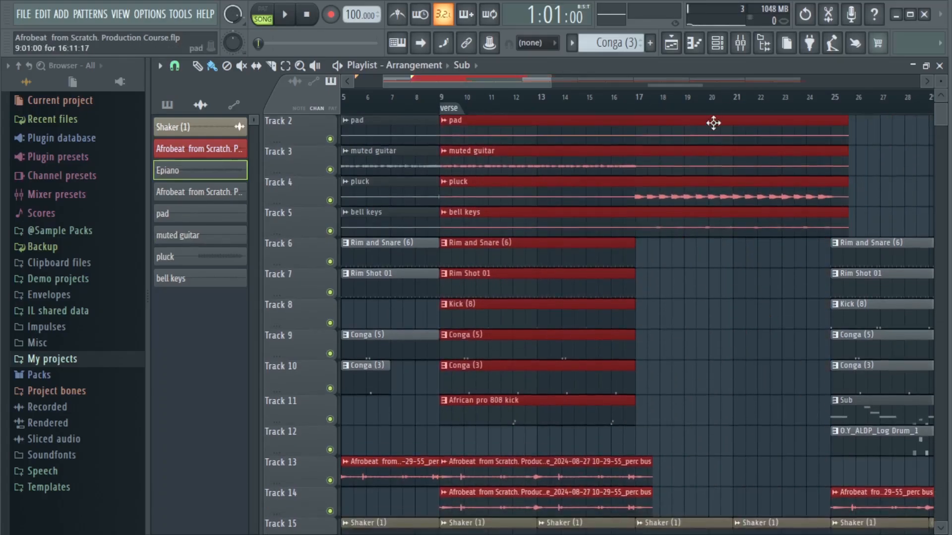
Select the drum and bass clips at bar 25 on Tracks 6–12 and move them back to bar 17
scroll(724, 105, down, 2)
drag(734, 237, 842, 448)
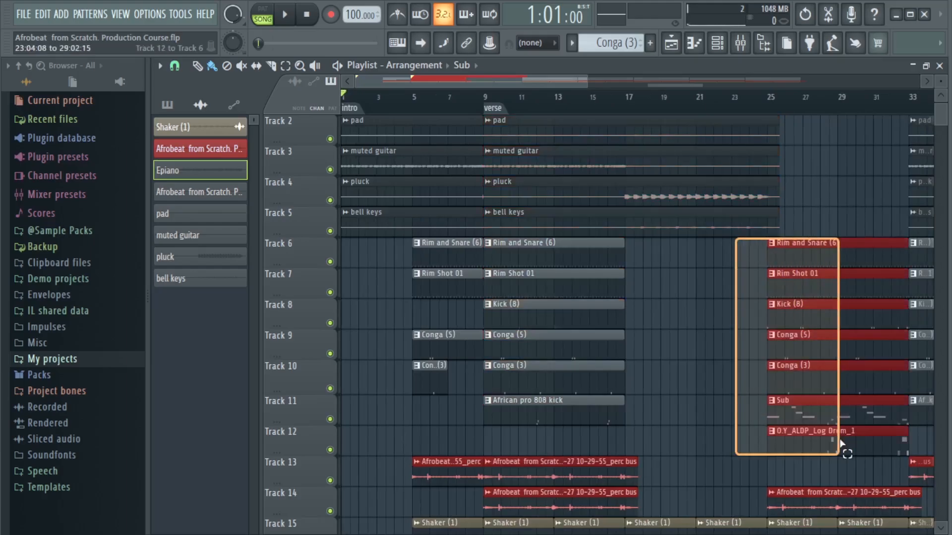
drag(823, 342, 680, 346)
scroll(795, 455, down, 1)
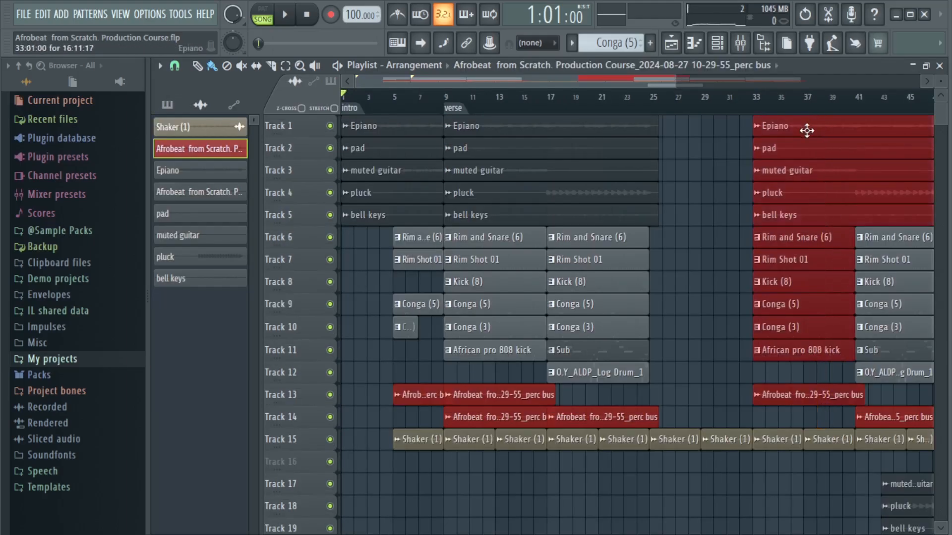
Move the bar 33 section back to bar 25, and shift the drum, bass and perc bus clips at bar 41 to bar 33
drag(807, 130, 721, 150)
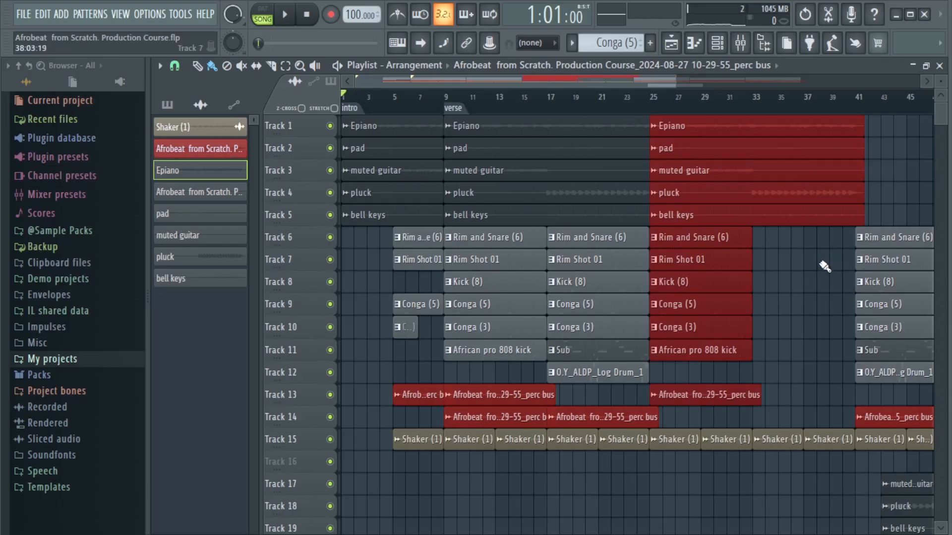
drag(834, 247, 910, 408)
drag(902, 267, 800, 267)
ctrl+click(874, 268)
scroll(677, 108, up, 1)
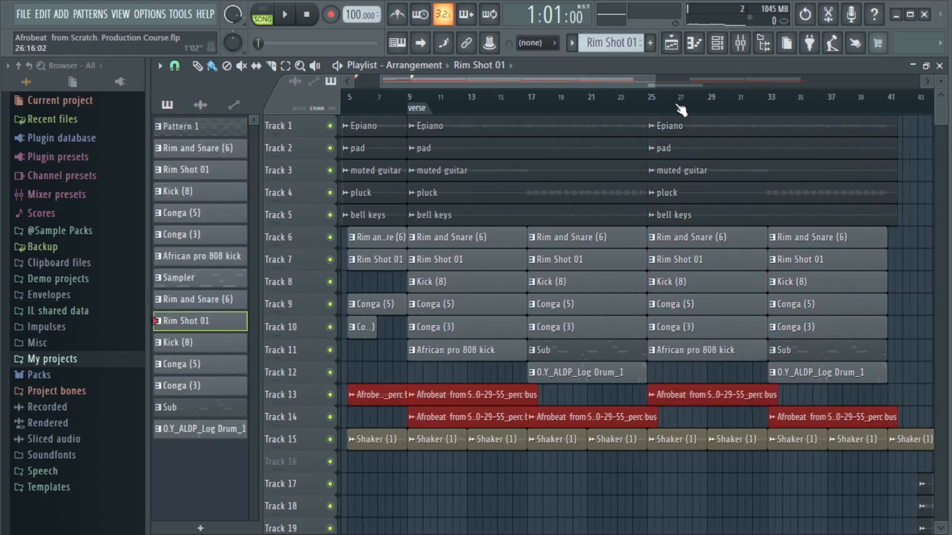
Play the arrangement from just before bar 25 to hear the transition into that section
click(640, 103)
key(space)
drag(644, 81, 667, 86)
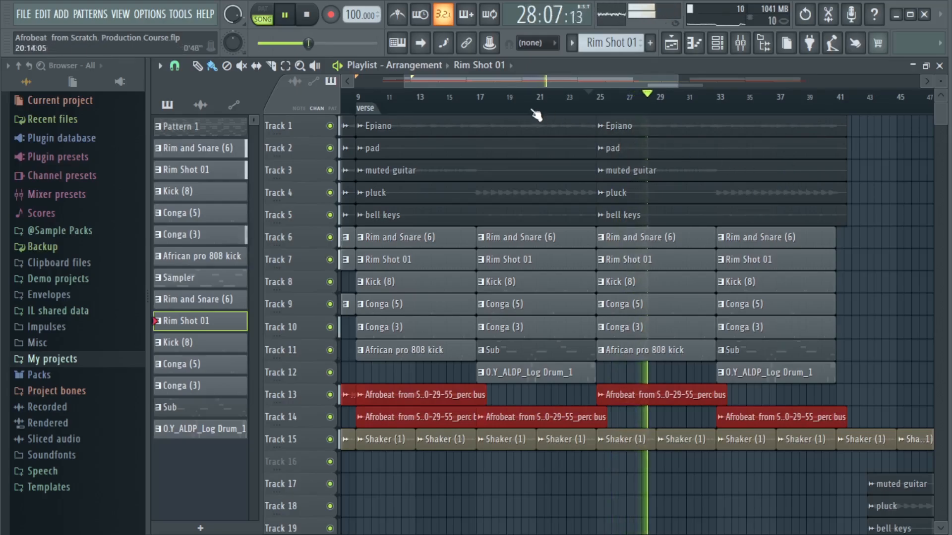
Name the time marker at bar 17 pre-chorus and the one at bar 25 chorus
scroll(540, 105, down, 1)
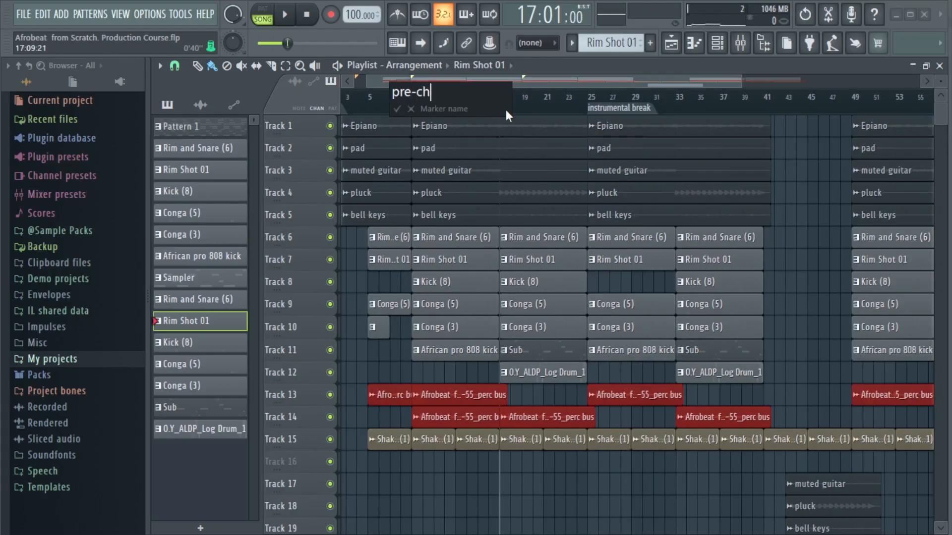
text(orus)
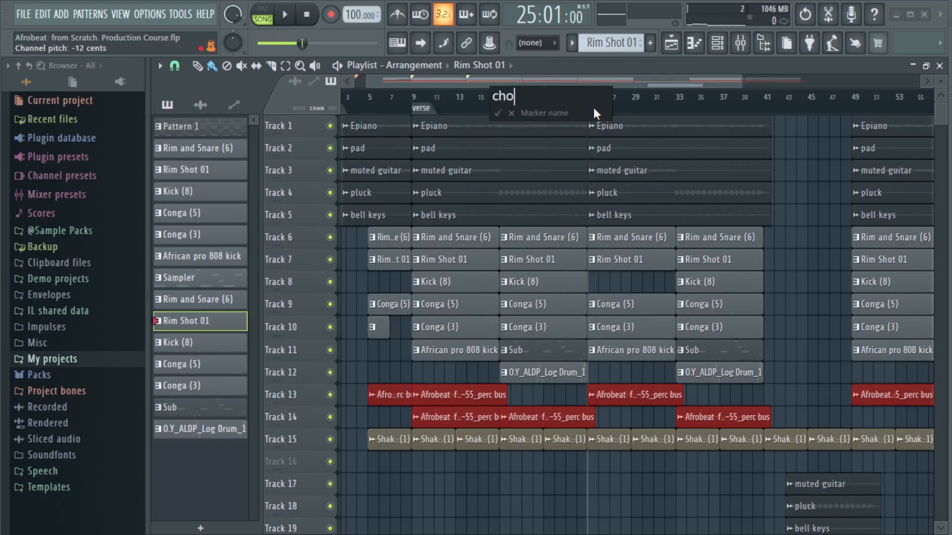
text(rus)
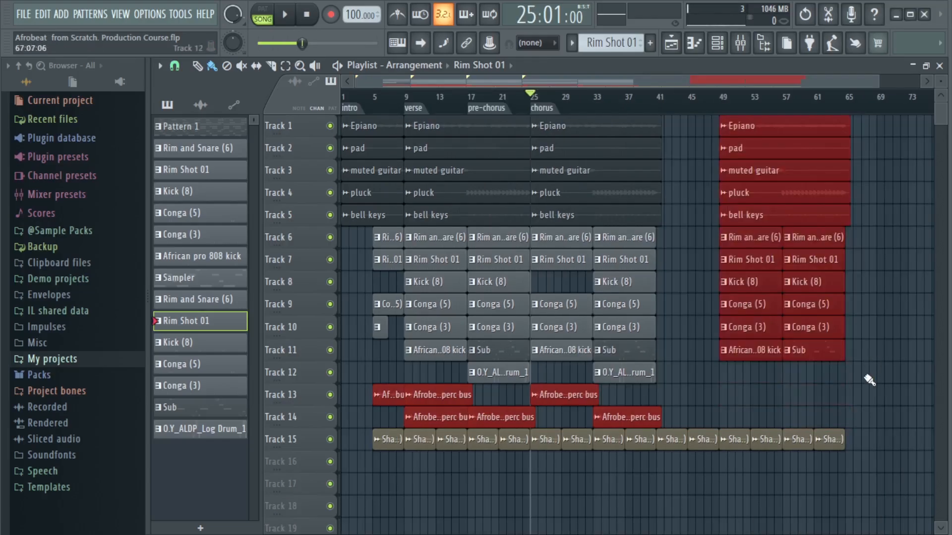
Delete the leftover clips after bar 41, including the block starting at bar 49
key(Delete)
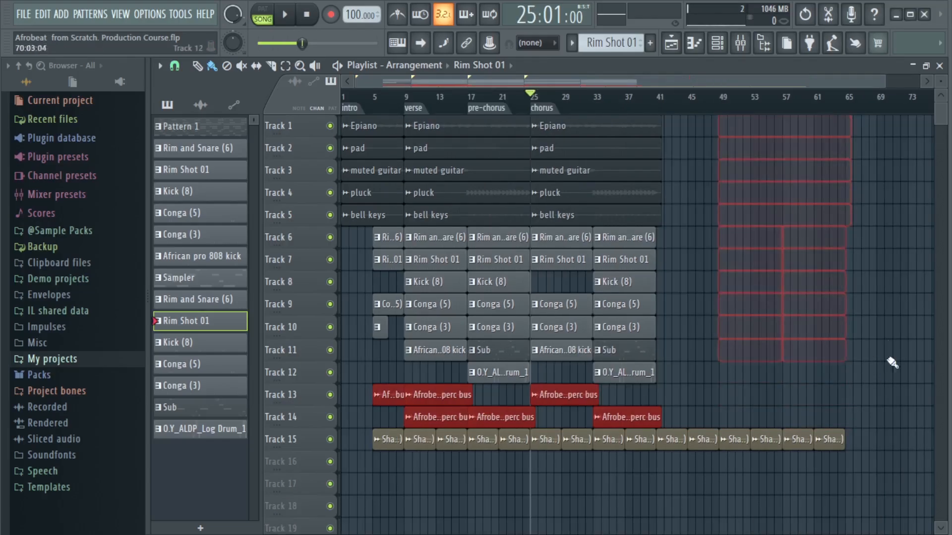
scroll(488, 99, down, 1)
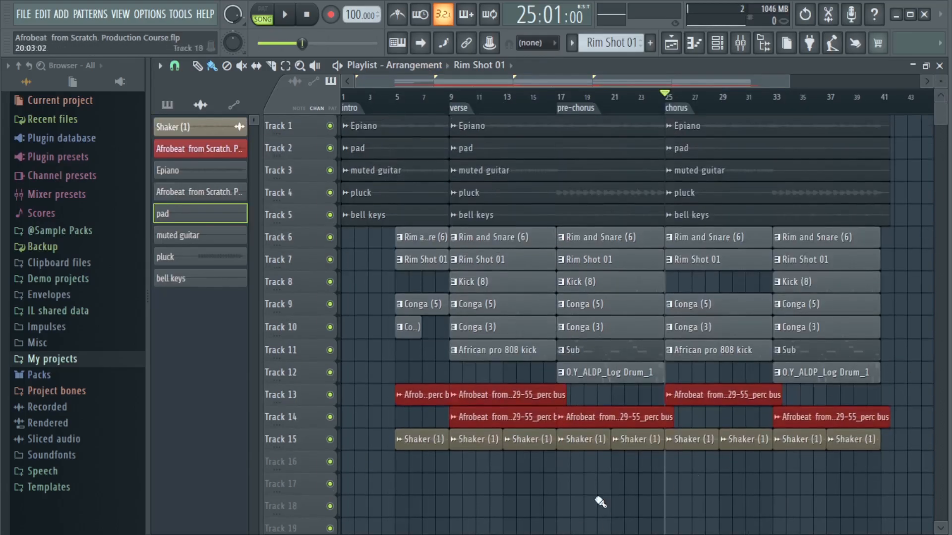
Select all clips on Tracks 1–15 from bar 9 to bar 41 and duplicate them starting at bar 41
drag(492, 477, 842, 110)
scroll(544, 110, down, 1)
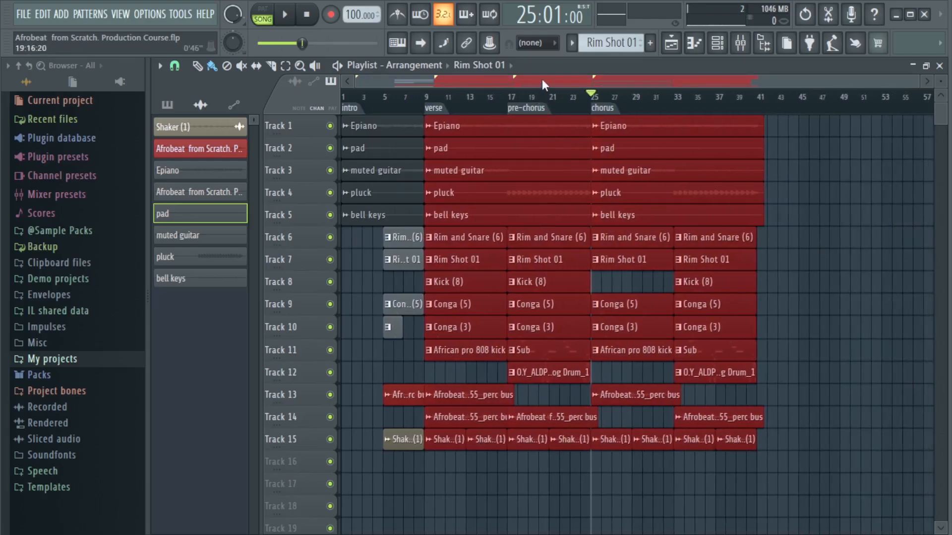
scroll(544, 82, down, 1)
drag(436, 128, 769, 113)
Play the arrangement across bar 41 and listen to the duplicated section while checking its tracks
scroll(772, 108, down, 2)
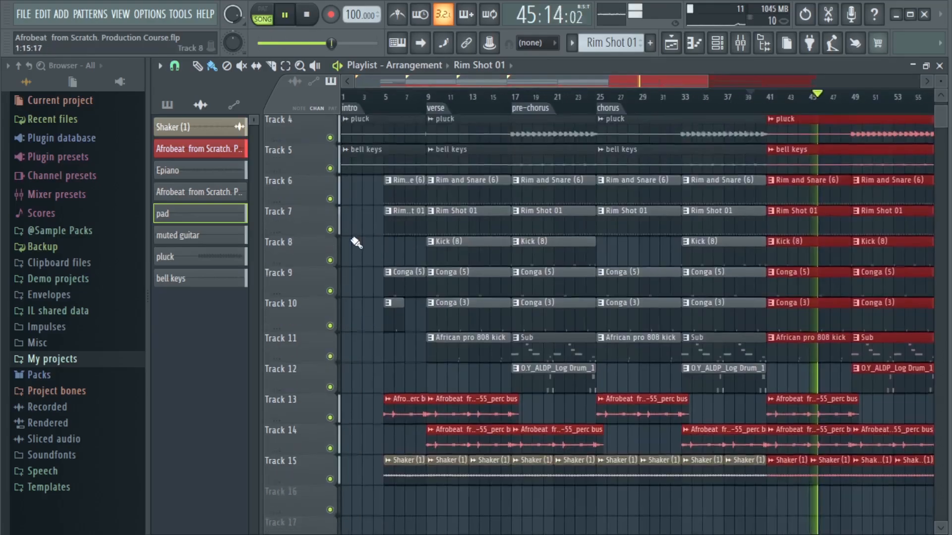
scroll(356, 242, up, 3)
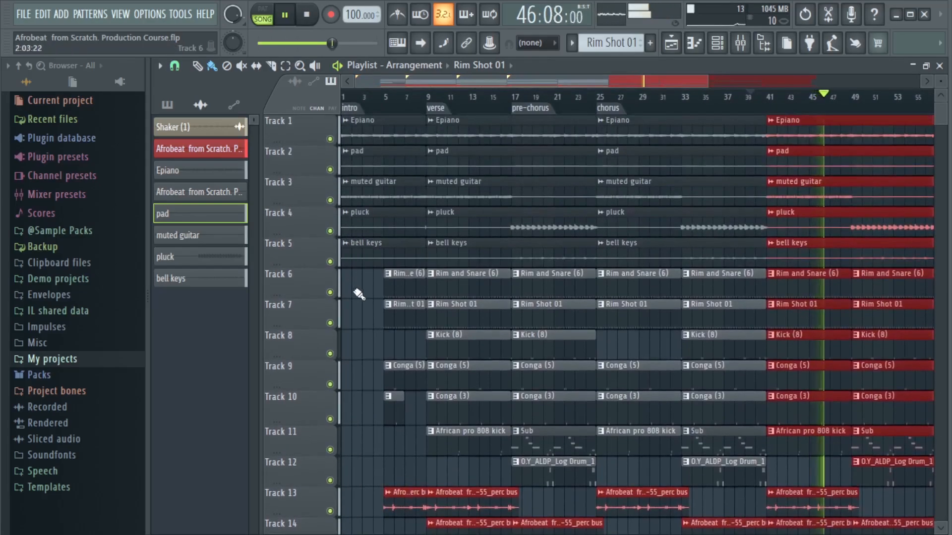
drag(358, 295, 372, 112)
scroll(385, 97, down, 3)
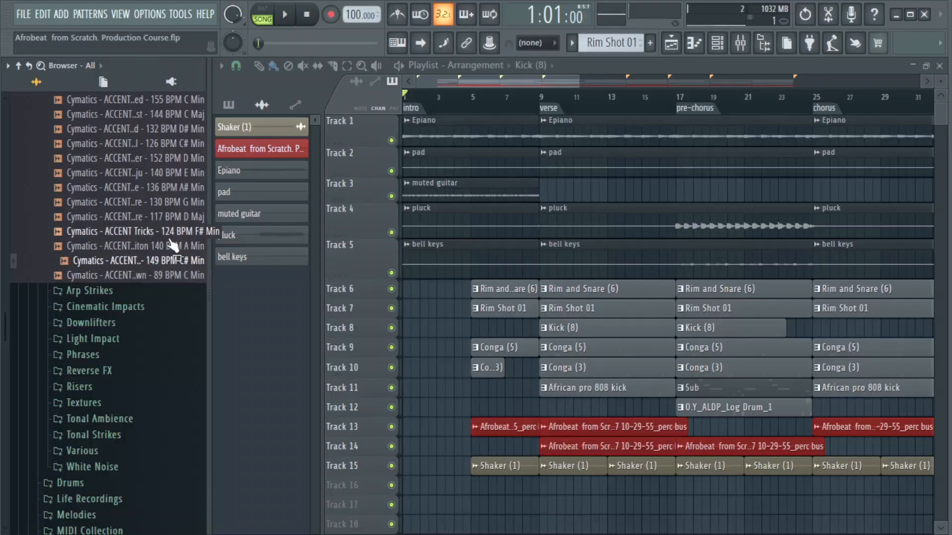
Preview the Cymatics ACCENT Triton and Turks samples and place ACCENT Turks - 149 BPM C# Min at bar 1 on Track 6
click(171, 244)
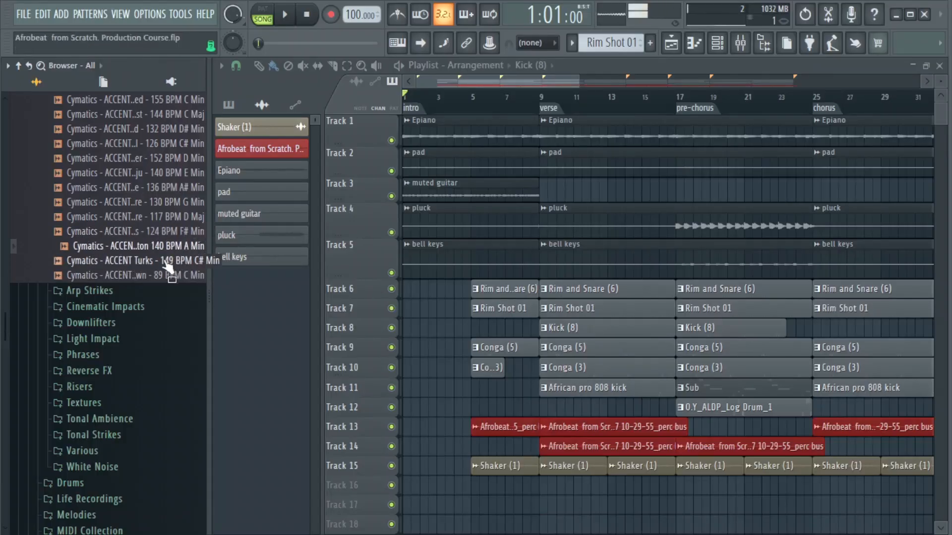
drag(167, 272, 487, 414)
scroll(465, 114, up, 4)
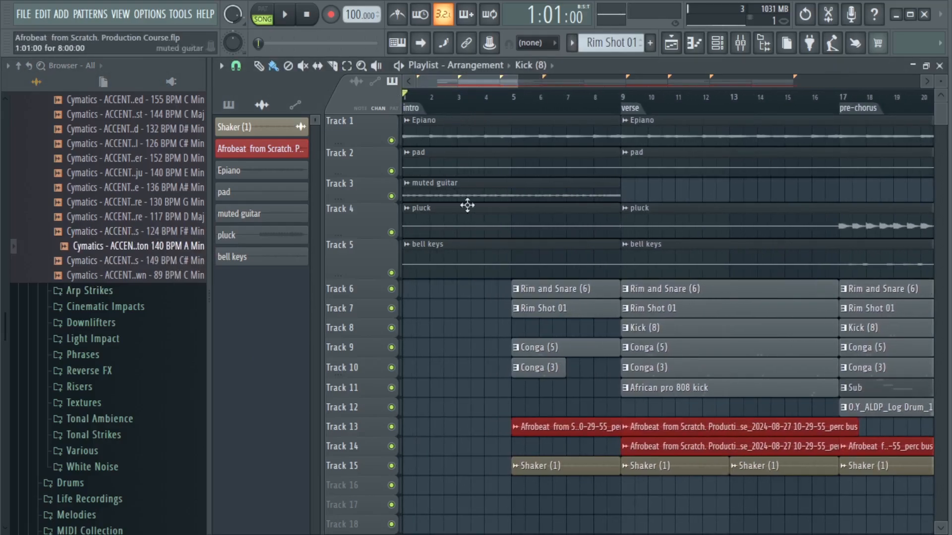
scroll(468, 276, down, 2)
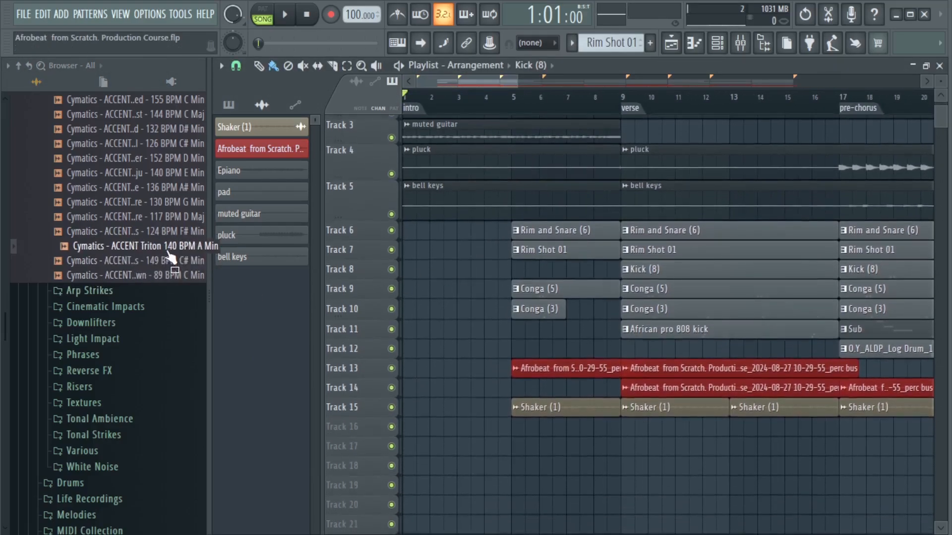
click(173, 264)
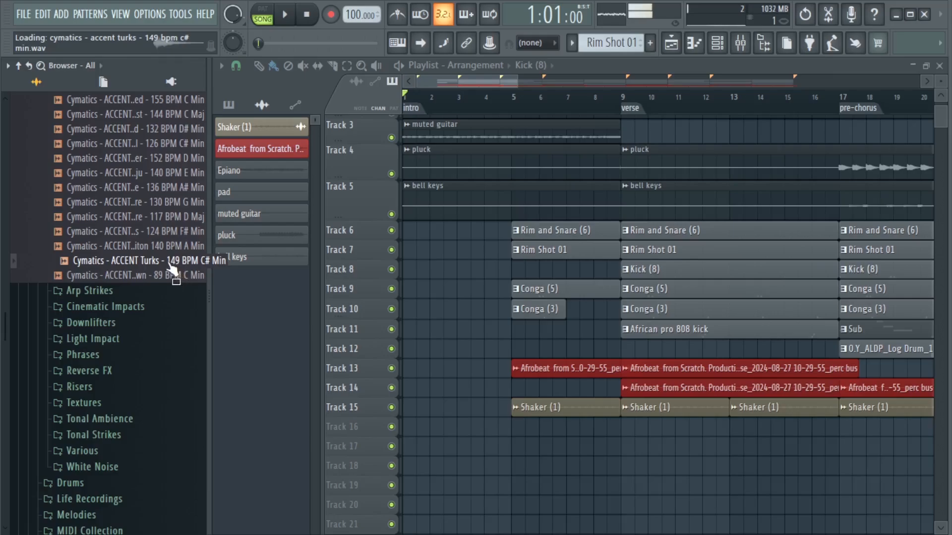
drag(172, 268, 406, 425)
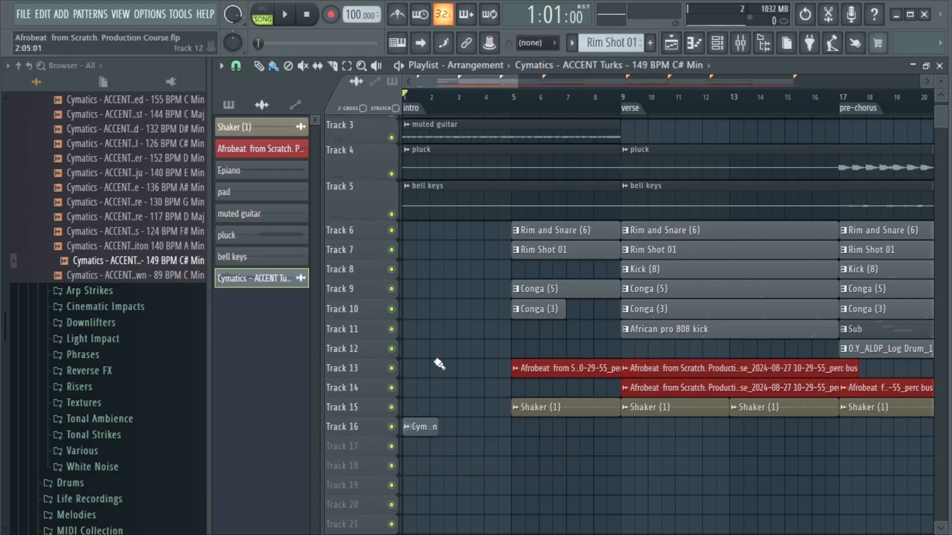
drag(425, 51, 249, 60)
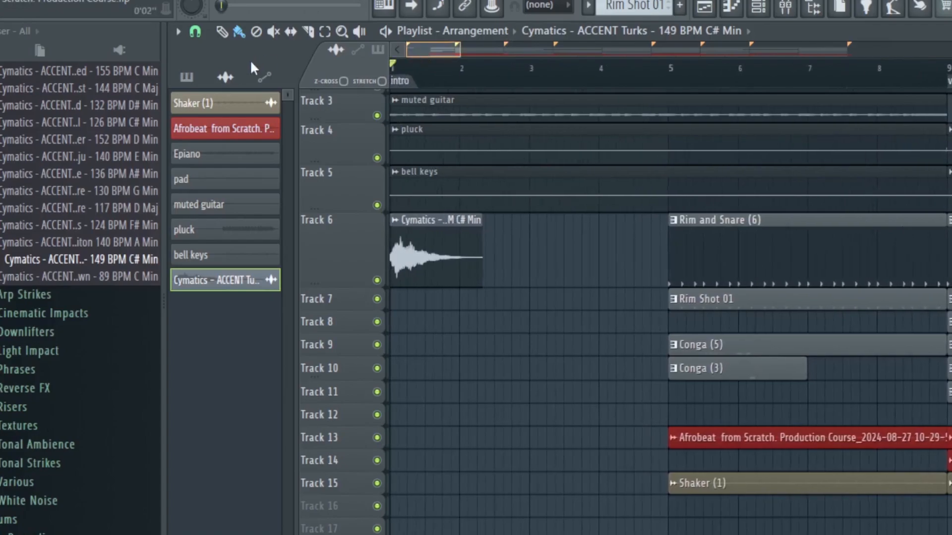
Lower the ACCENT Turks sample's channel volume to 20% and play the intro's opening to check the level
double_click(422, 251)
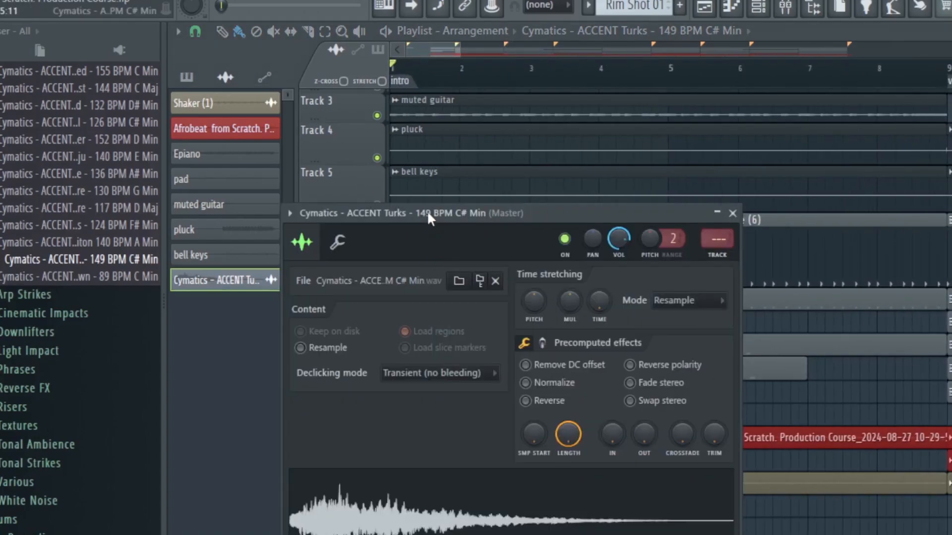
drag(427, 214, 441, 141)
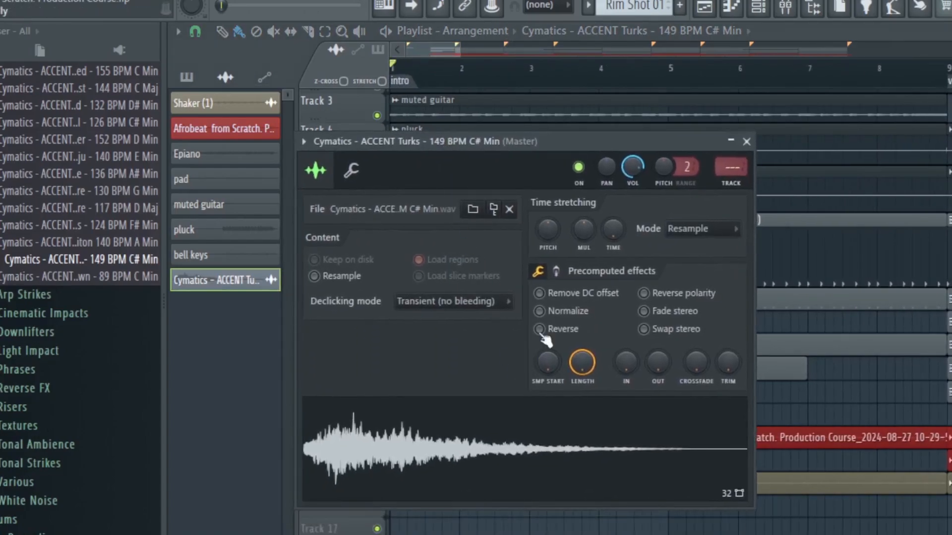
click(503, 422)
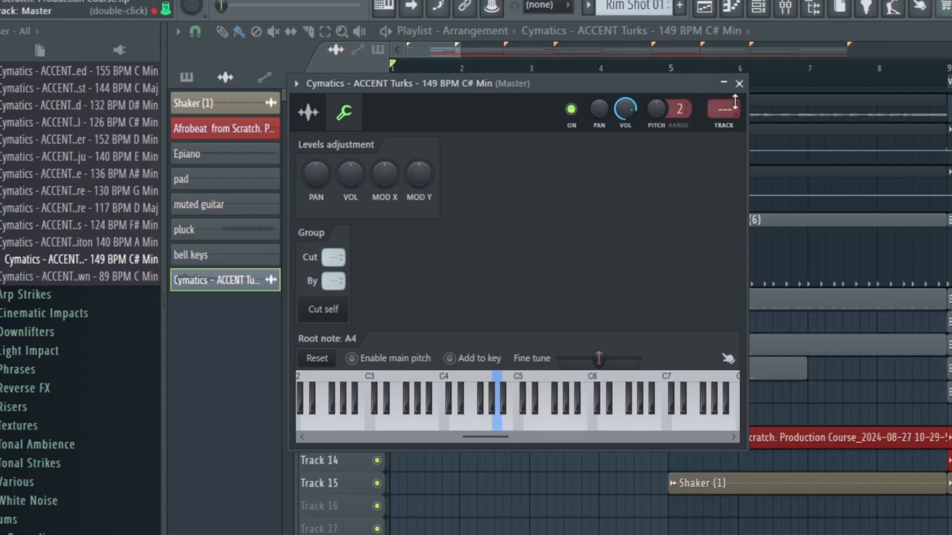
drag(625, 109, 625, 130)
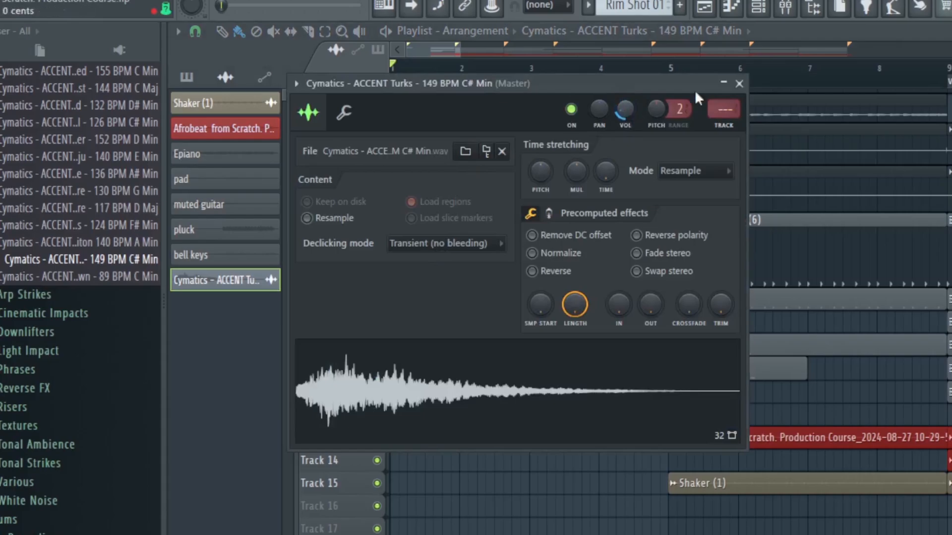
click(744, 85)
key(space)
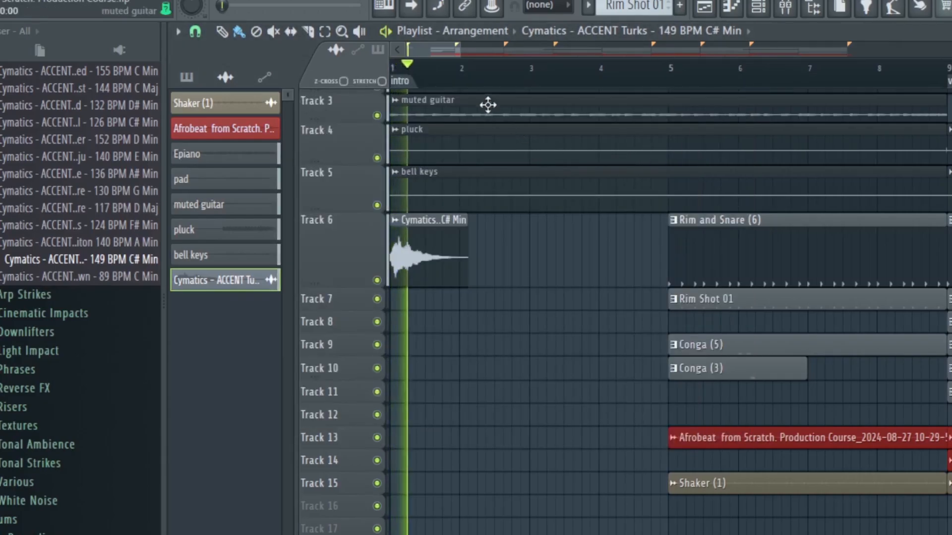
key(space)
double_click(442, 255)
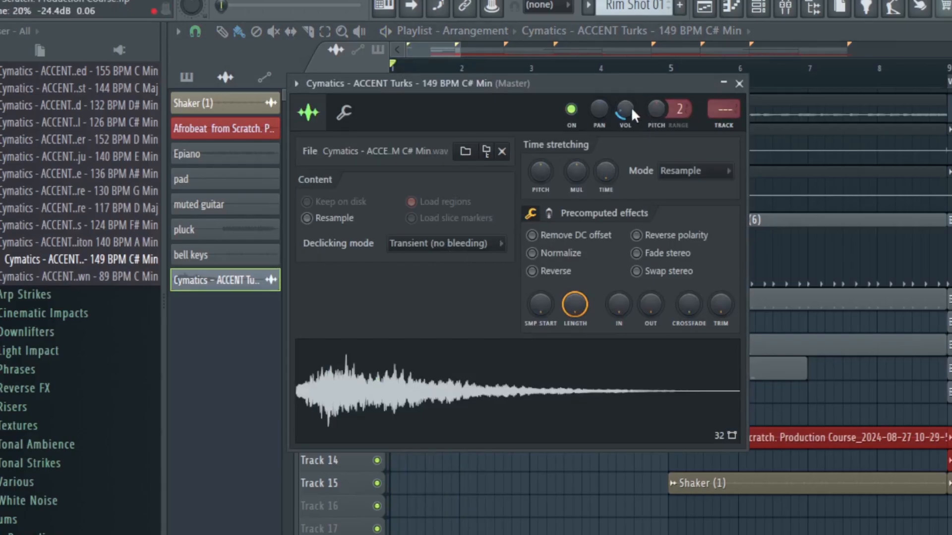
Place the Cymatics Reverse FX (Erode) sample on Track 8 so that it ends at bar 5, and enlarge the track
click(113, 270)
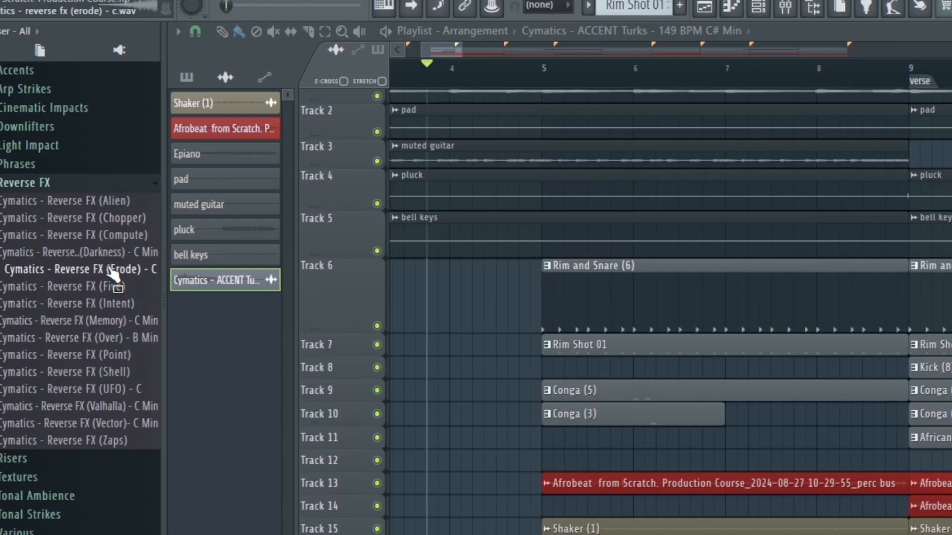
drag(113, 270, 438, 373)
right_click(438, 372)
click(534, 360)
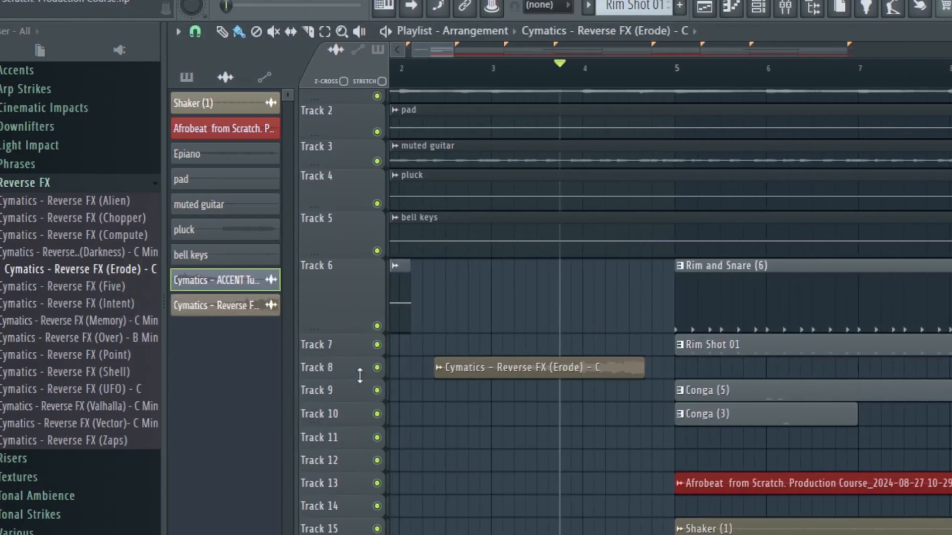
drag(359, 378, 359, 432)
drag(561, 384, 614, 397)
scroll(596, 395, up, 2)
Give the Reverse FX (Erode) sample in and out fades with a lower volume, route it to mixer track 8, and play it across bar 5
double_click(613, 397)
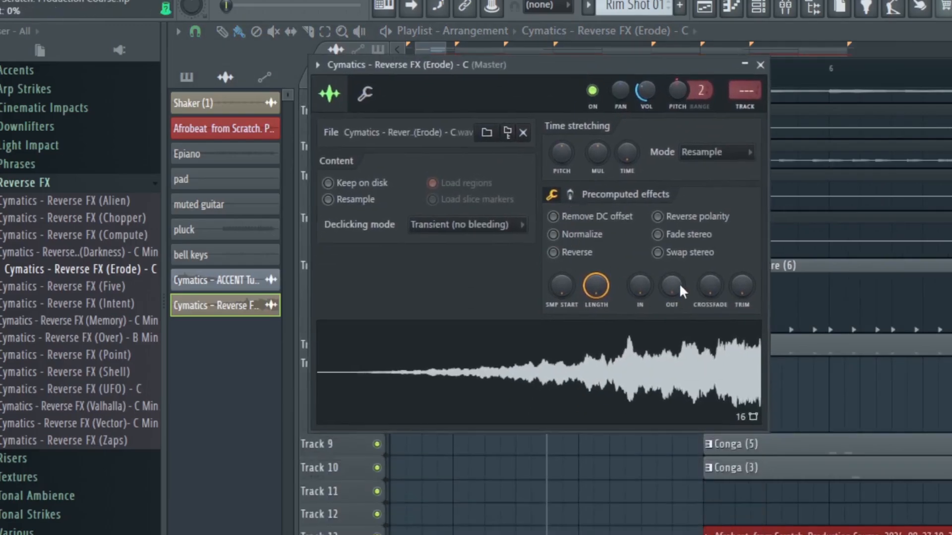
drag(681, 289, 633, 272)
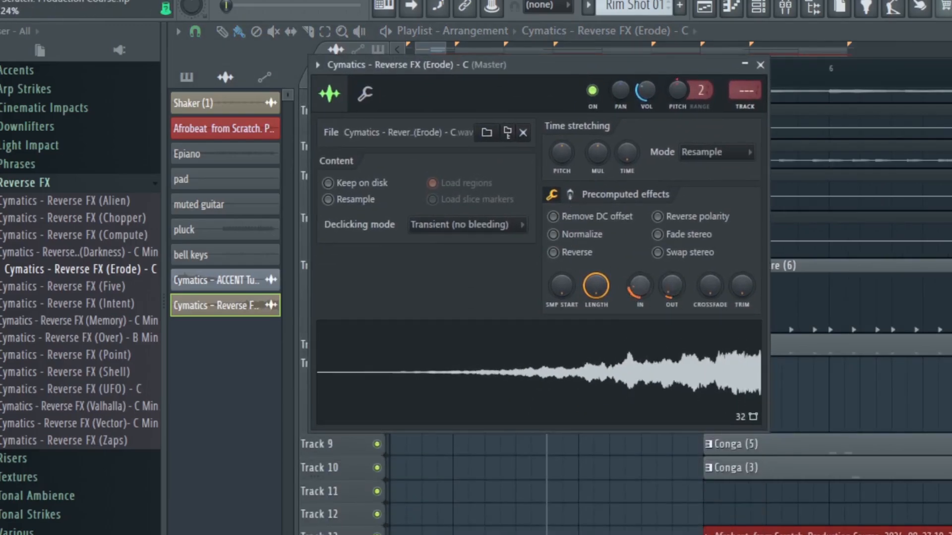
click(760, 65)
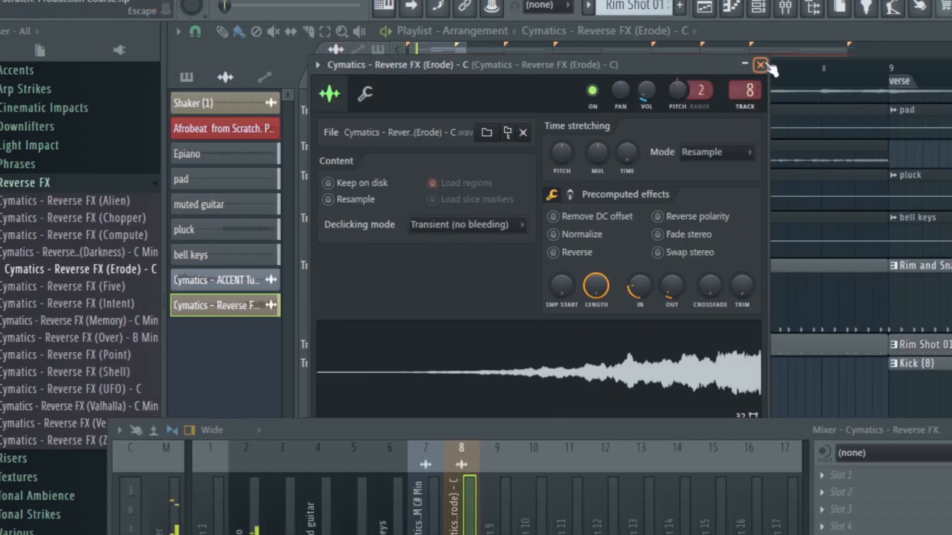
click(759, 65)
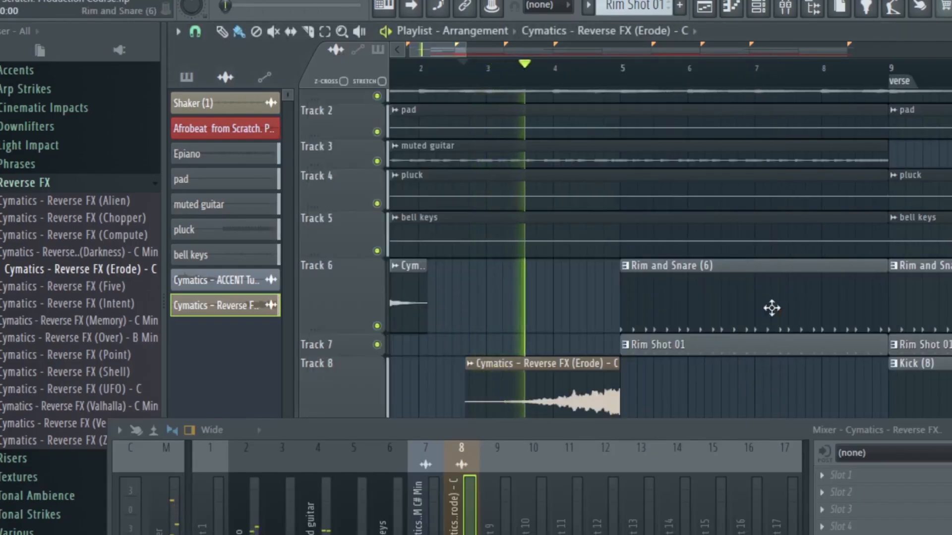
scroll(662, 253, down, 5)
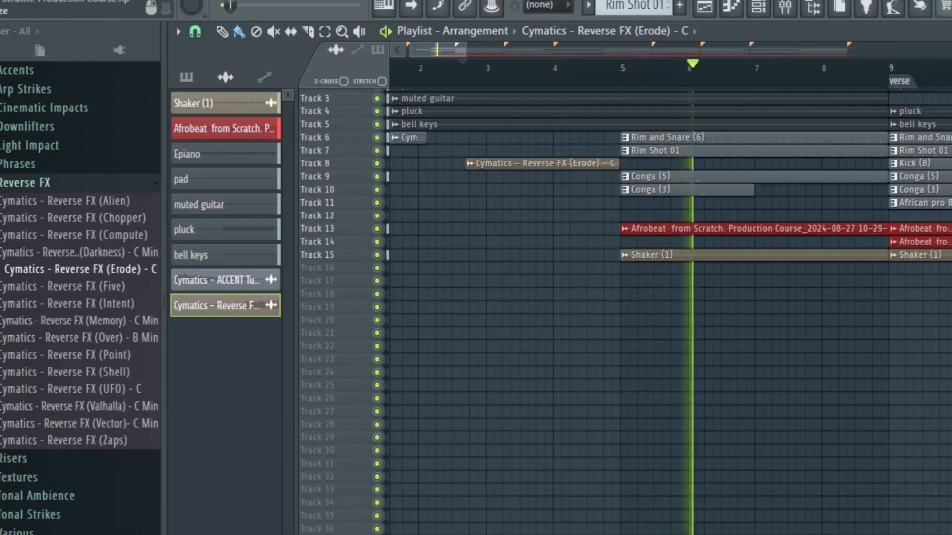
scroll(744, 133, up, 5)
key(space)
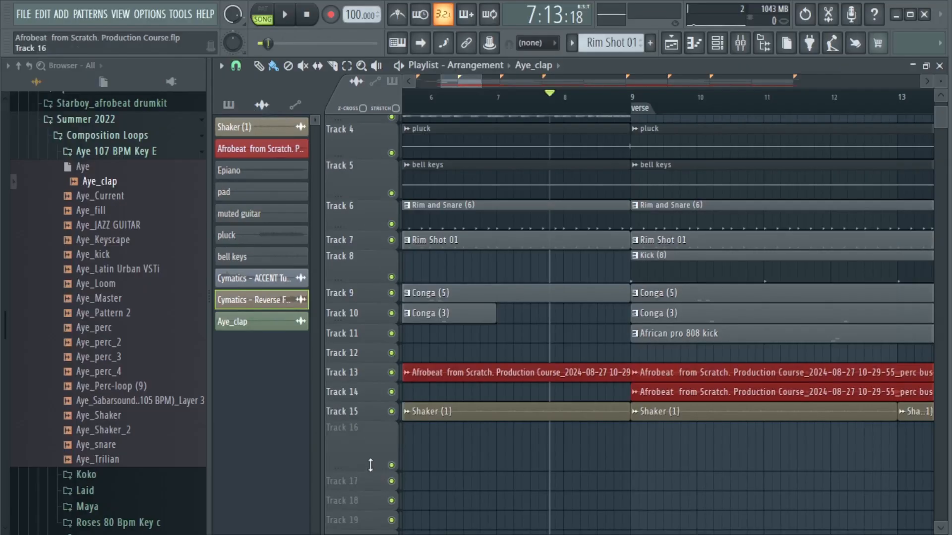
Place Aye_clap on Track 16 at bar 9 and Aye_fill on Track 17 ending at bar 9, and audition the fill
drag(102, 187, 635, 451)
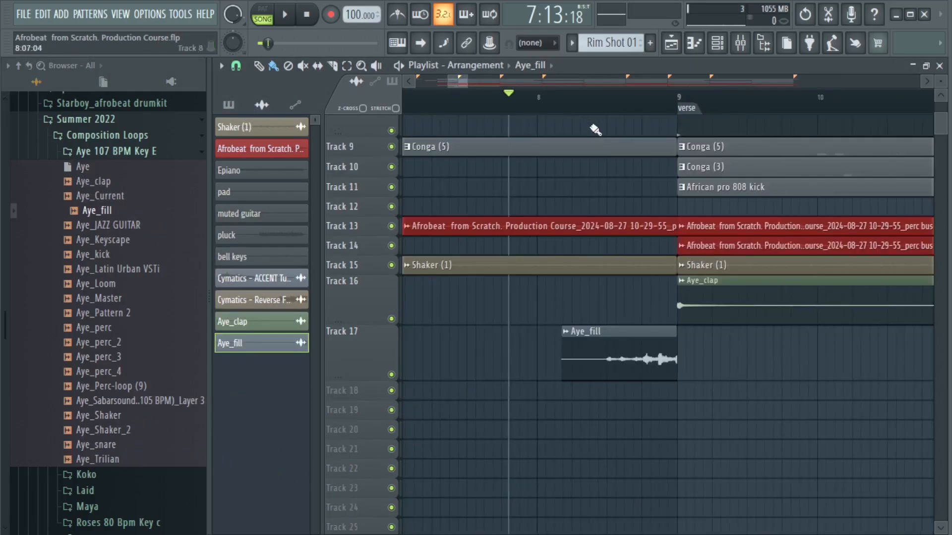
click(565, 101)
key(space)
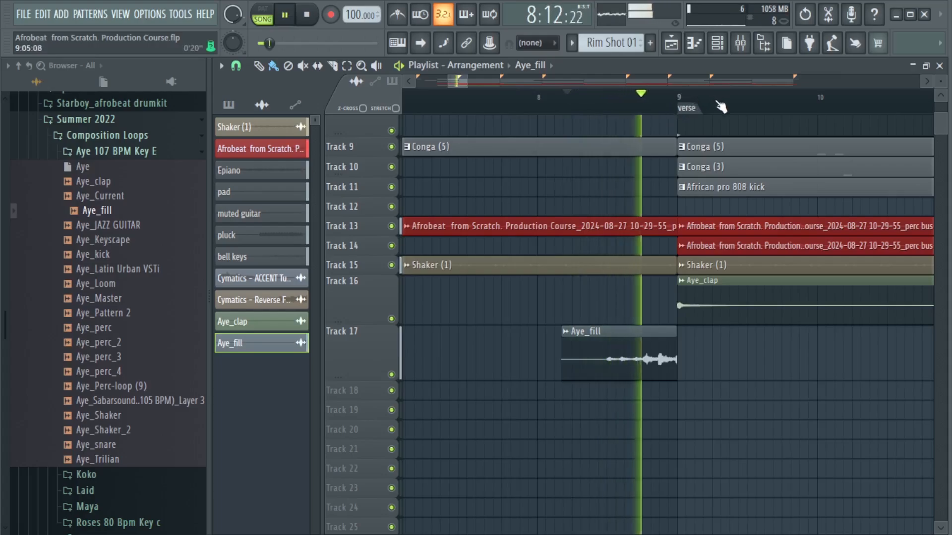
scroll(679, 109, down, 3)
key(space)
scroll(795, 481, up, 1)
scroll(795, 481, up, 2)
key(space)
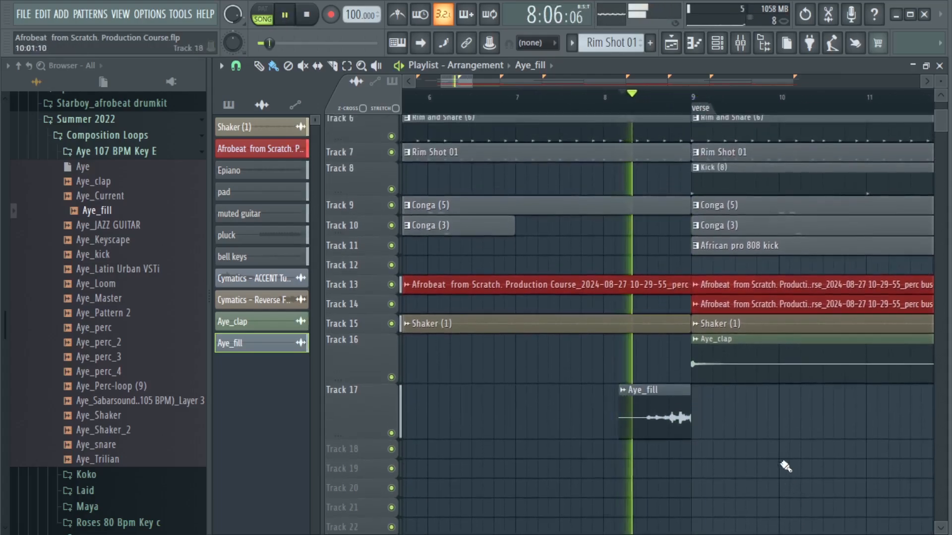
key(space)
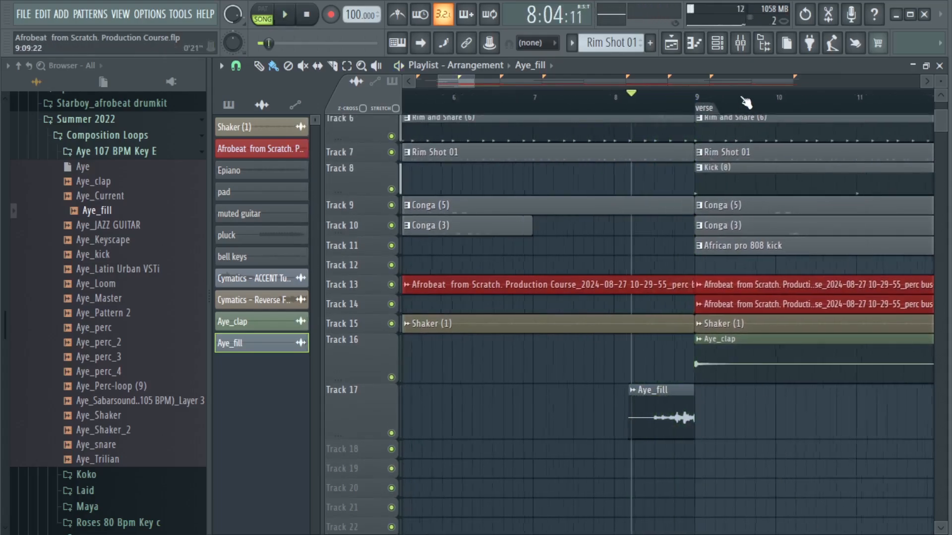
Shorten the intro's Rim and Snare (6) and Rim Shot 01 clips to end partway through bar 8, leaving a gap before the verse
scroll(747, 104, down, 3)
scroll(783, 486, up, 2)
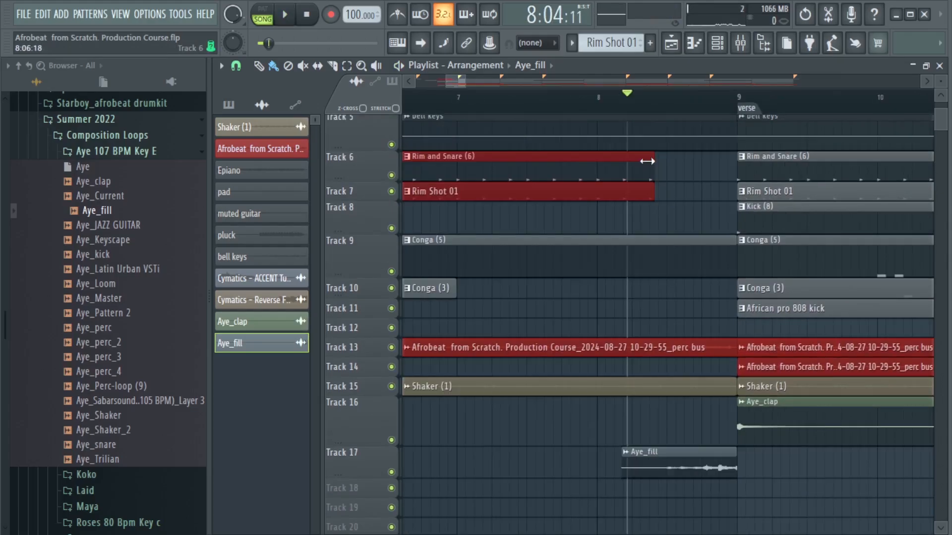
key(space)
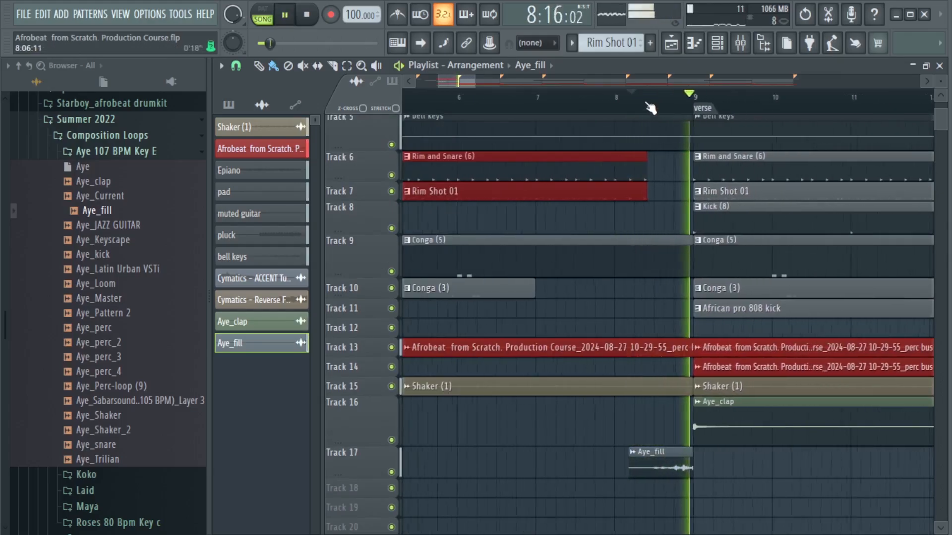
Play from the end of the intro into the verse and examine the track layout up to the pre-chorus
scroll(649, 108, down, 3)
scroll(649, 108, down, 2)
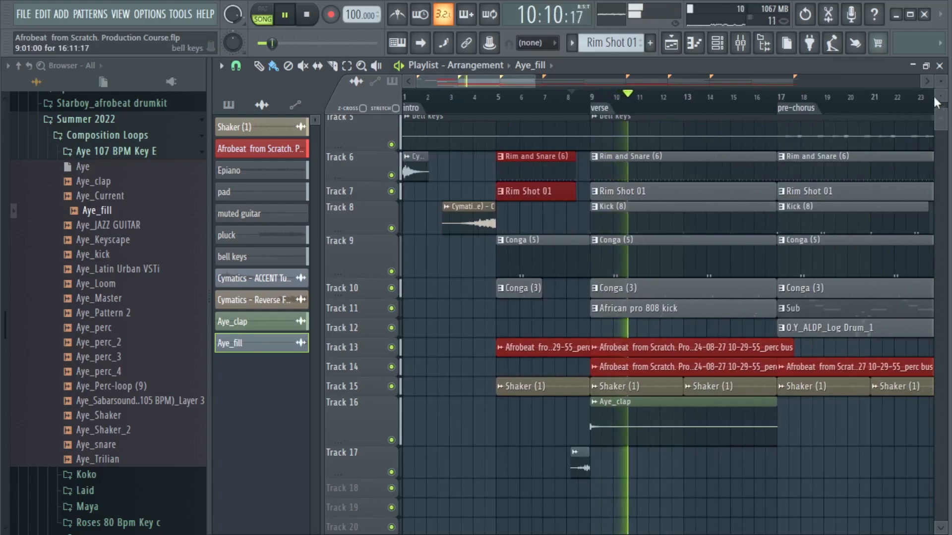
scroll(803, 263, down, 3)
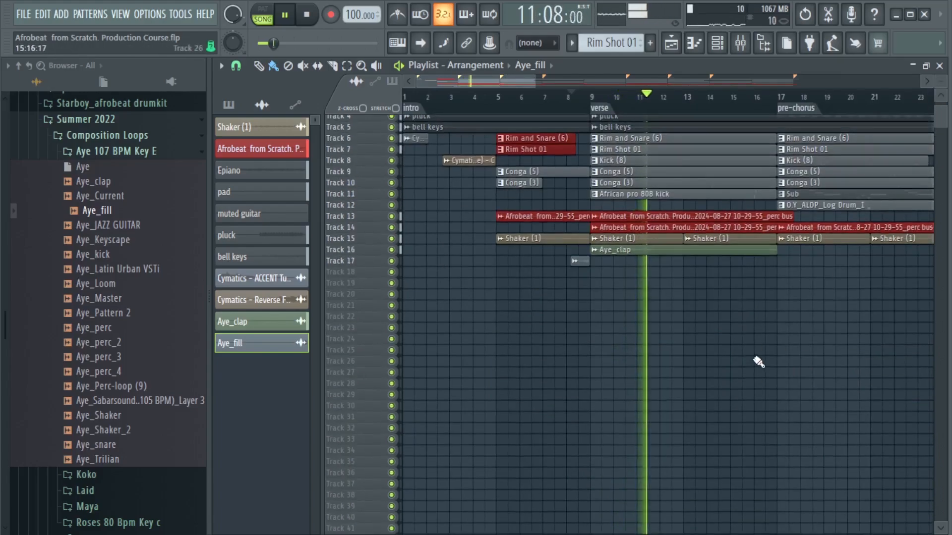
scroll(773, 342, up, 3)
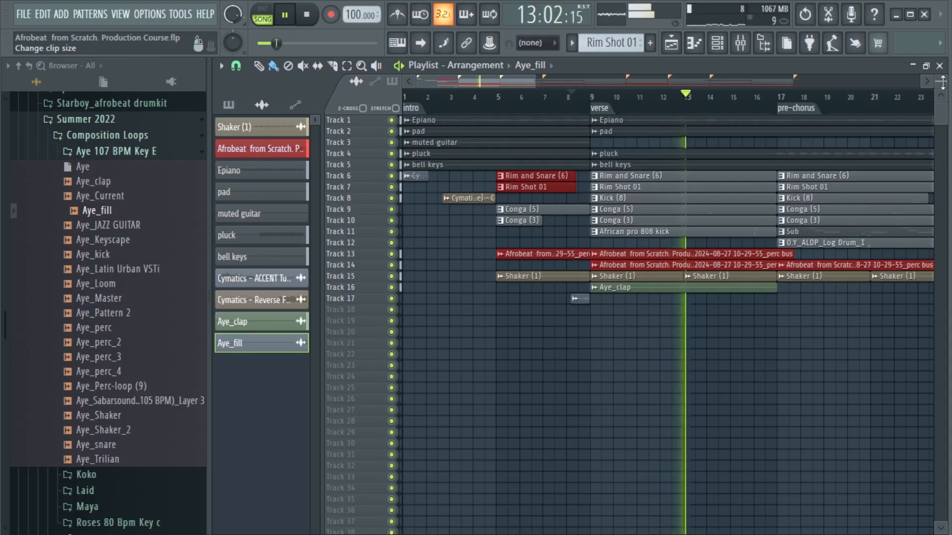
drag(943, 82, 943, 91)
scroll(755, 226, down, 2)
scroll(754, 226, down, 4)
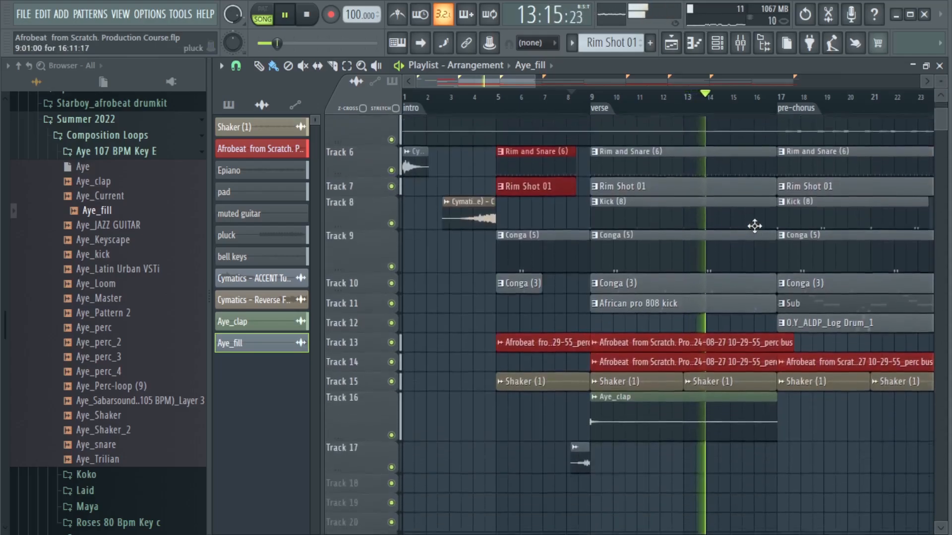
key(space)
Preview the Cymatics PLUCK Love, Muted Mandolin, Nocturnal and Old Bell samples
click(149, 247)
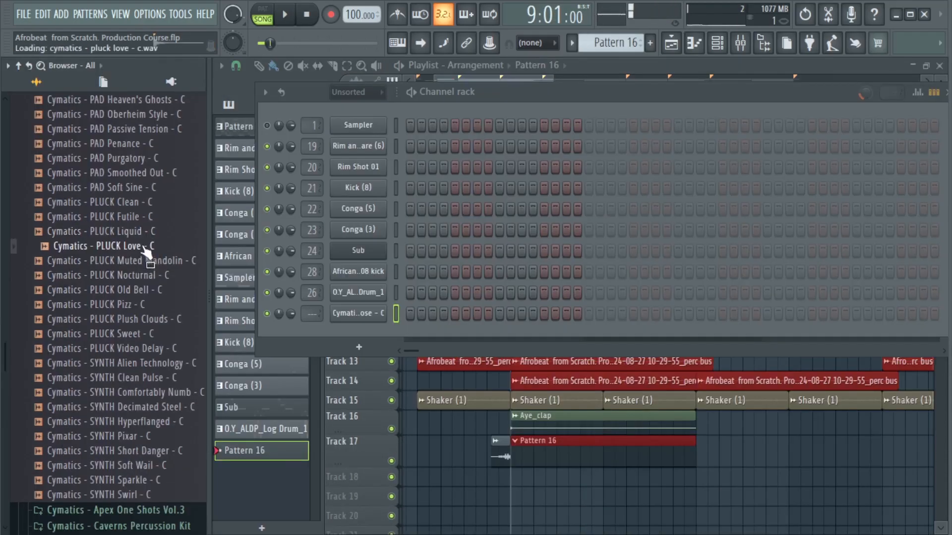
click(146, 261)
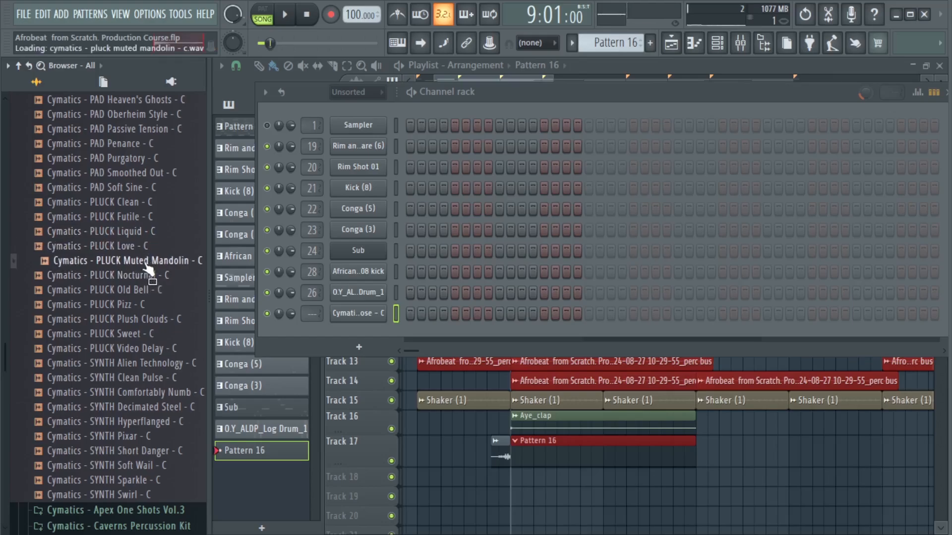
click(148, 275)
click(148, 290)
scroll(150, 297, down, 2)
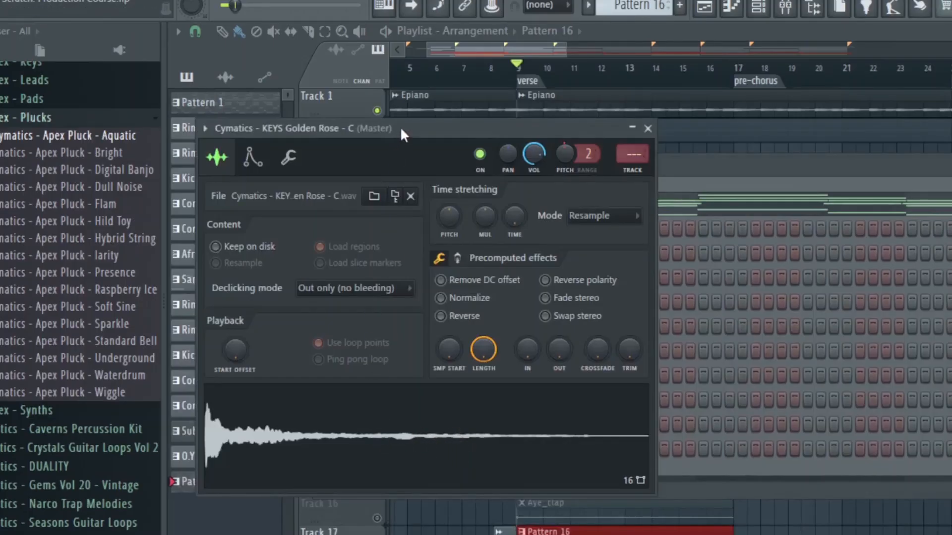
Enable the volume envelope of the KEYS Golden Rose sampler with a short attack, maximum hold, low sustain and longer release
drag(402, 134, 656, 80)
click(506, 102)
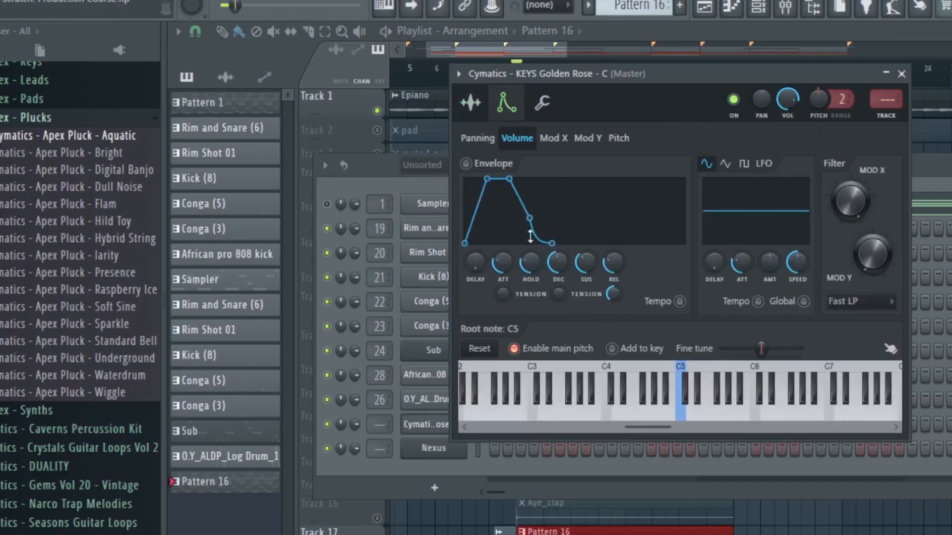
drag(502, 262, 503, 298)
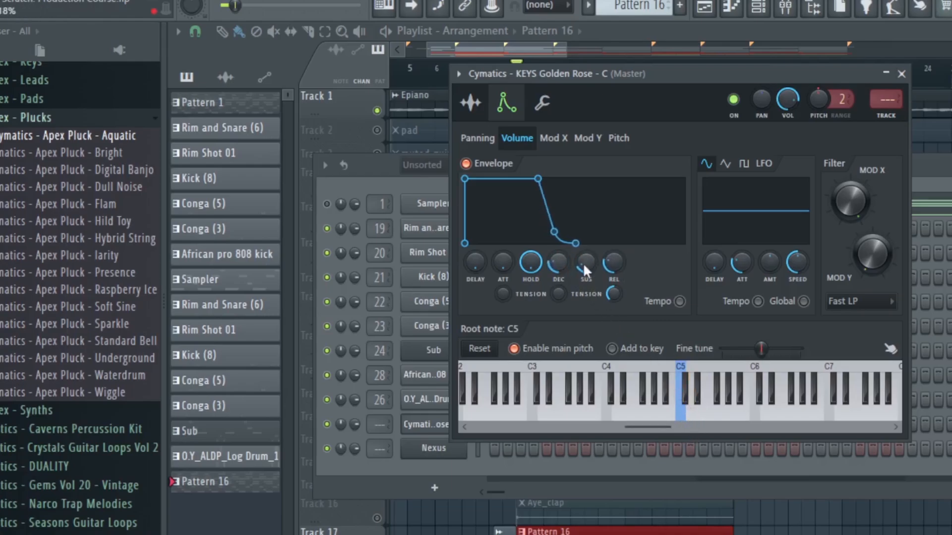
drag(498, 267, 498, 258)
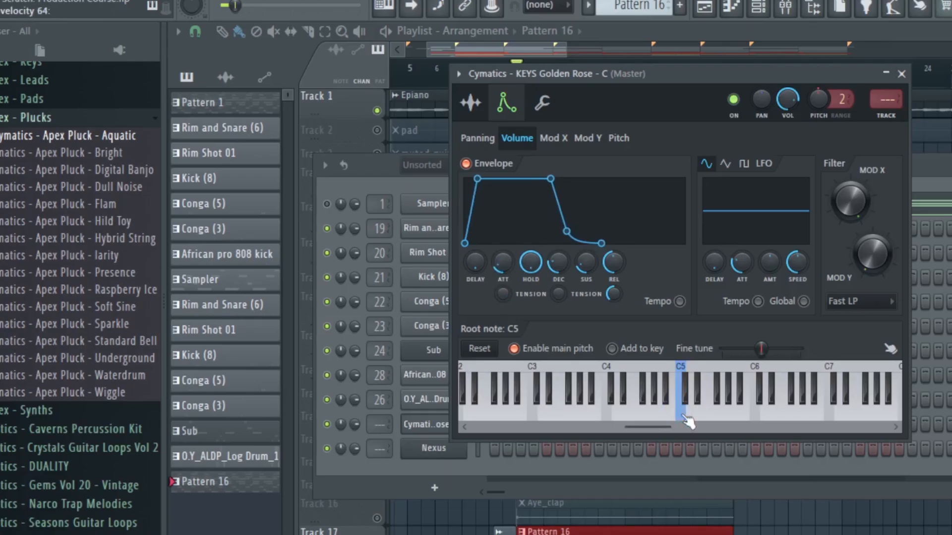
Draw a short A3 note at bar 1 followed by a short A4, C5 and E5 chord in Nexus's piano roll, and play it
key(F7)
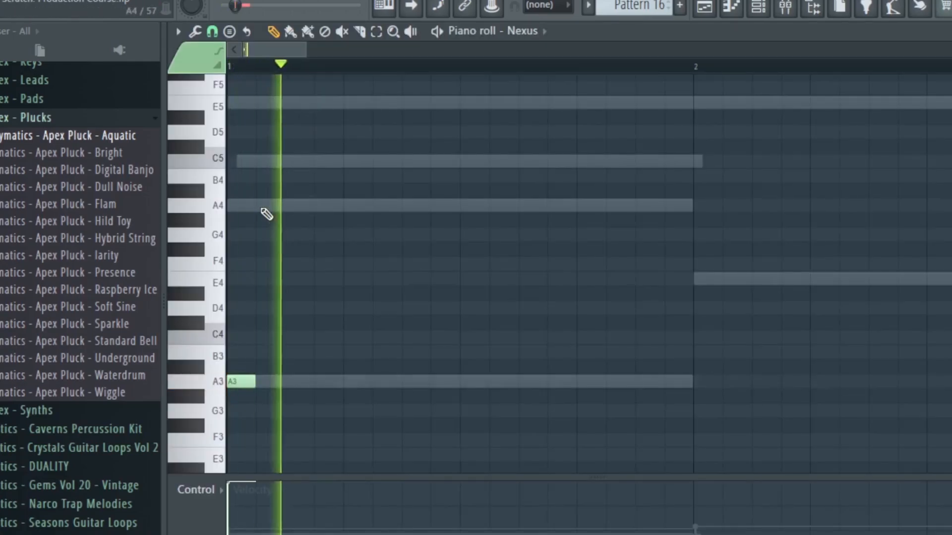
click(270, 205)
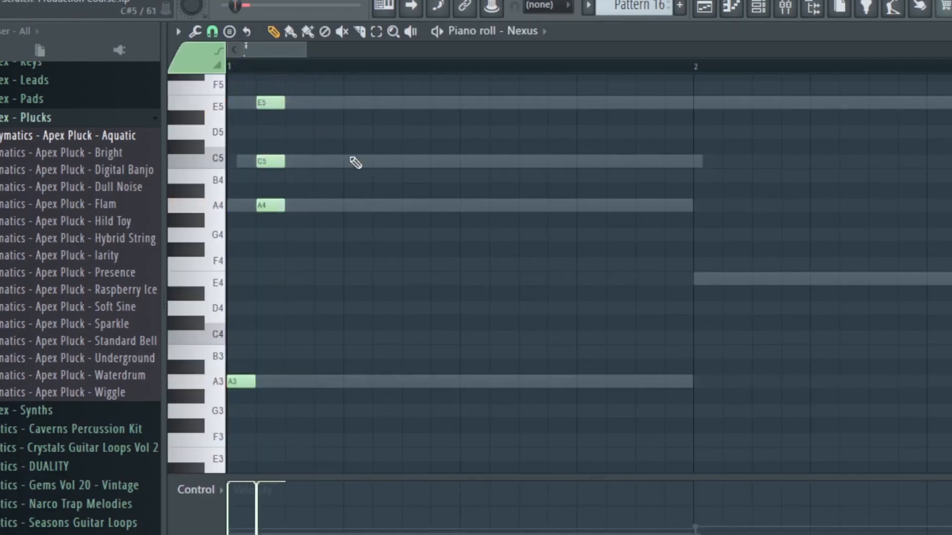
key(space)
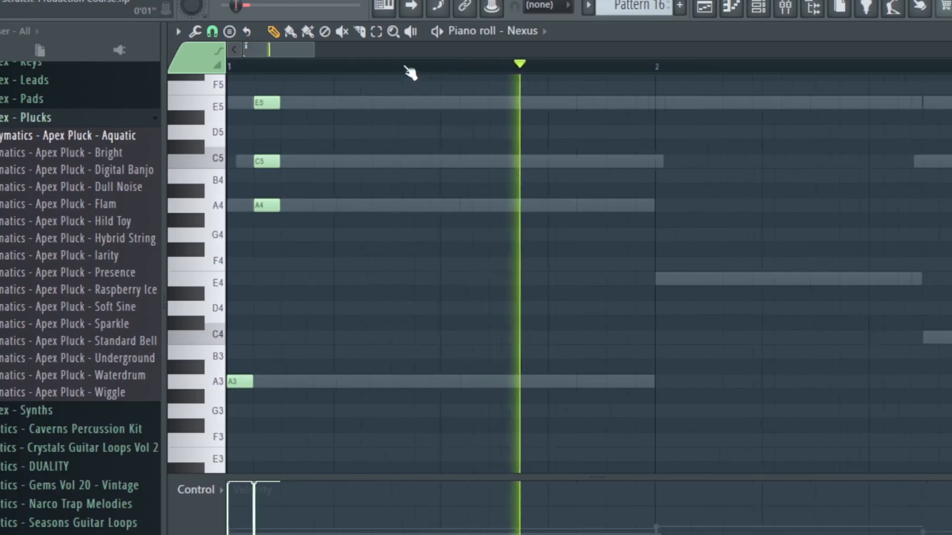
Repeat the A3 note and A4–C5–E5 chord at bars 3 and 5, with a short G4 note at the end of bar 4
scroll(411, 73, down, 3)
key(space)
scroll(373, 363, down, 2)
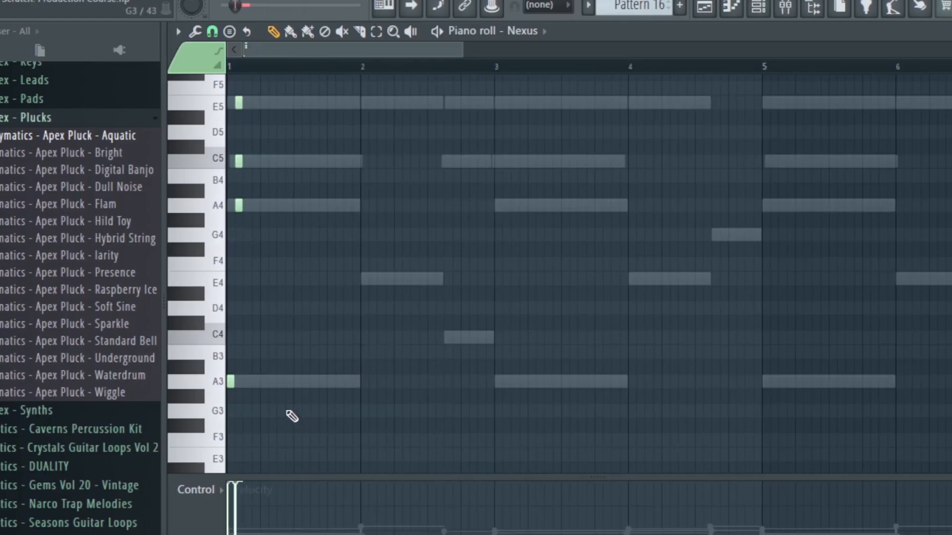
drag(257, 435, 508, 124)
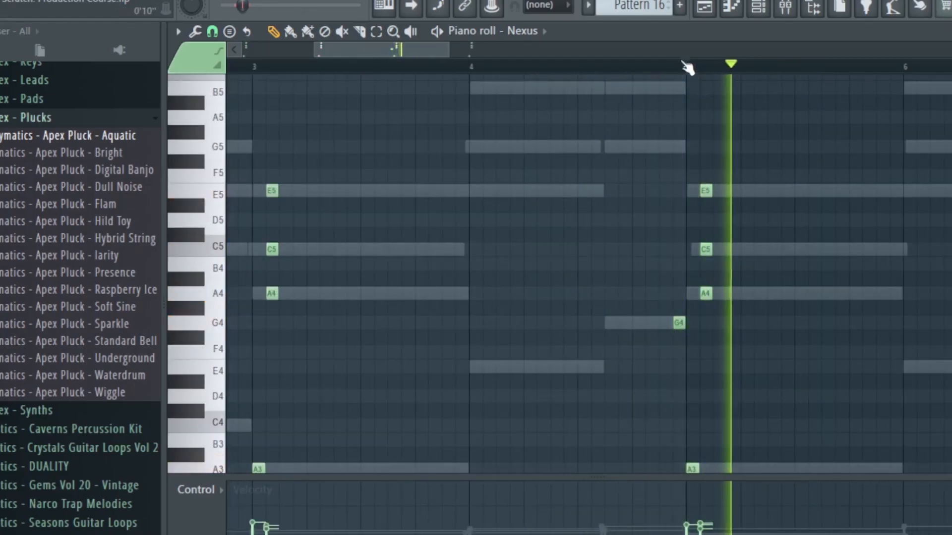
Draw a melody of short A4, E5, D5 and C5 notes ending on a longer A4 in bar 1 of KEYS Golden Rose's piano roll
scroll(684, 72, down, 3)
scroll(682, 70, down, 1)
drag(480, 50, 586, 52)
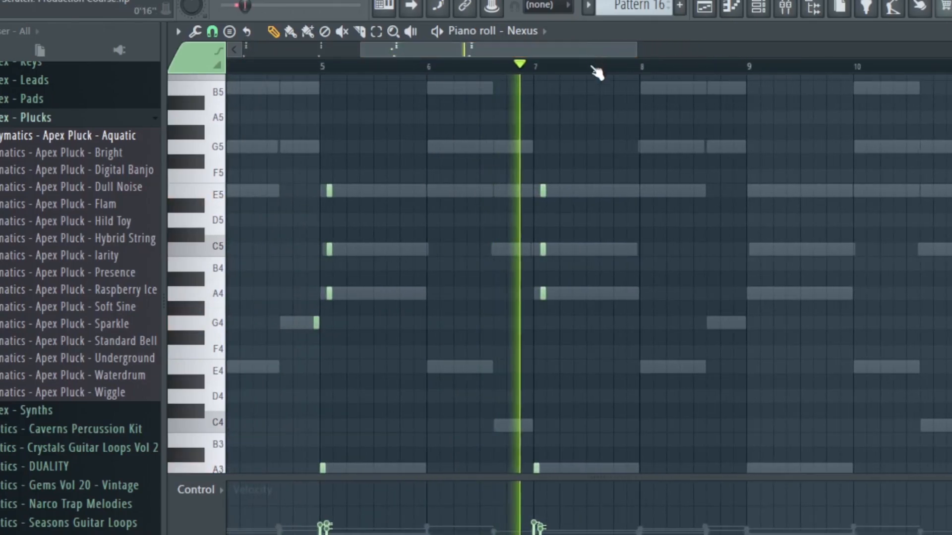
scroll(605, 68, up, 2)
scroll(671, 213, down, 1)
scroll(692, 253, down, 2)
scroll(684, 212, up, 1)
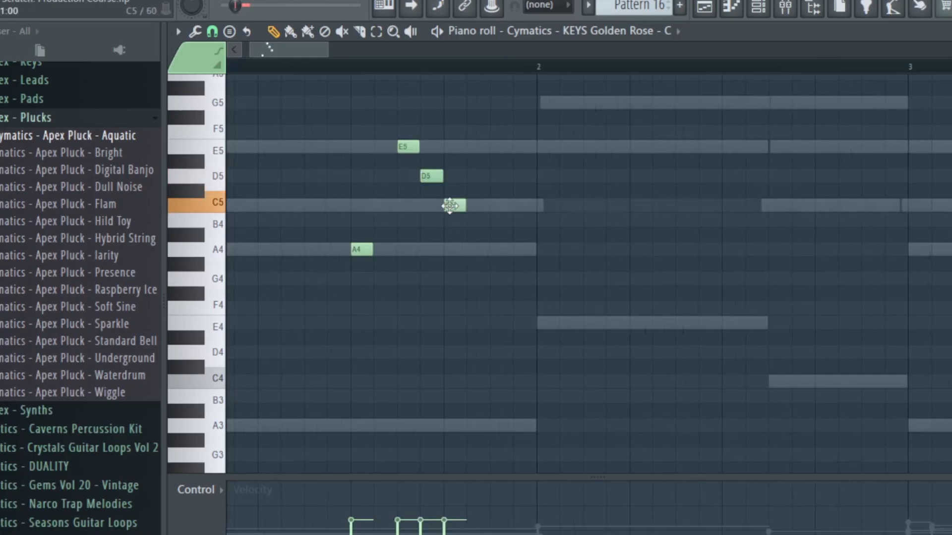
click(477, 249)
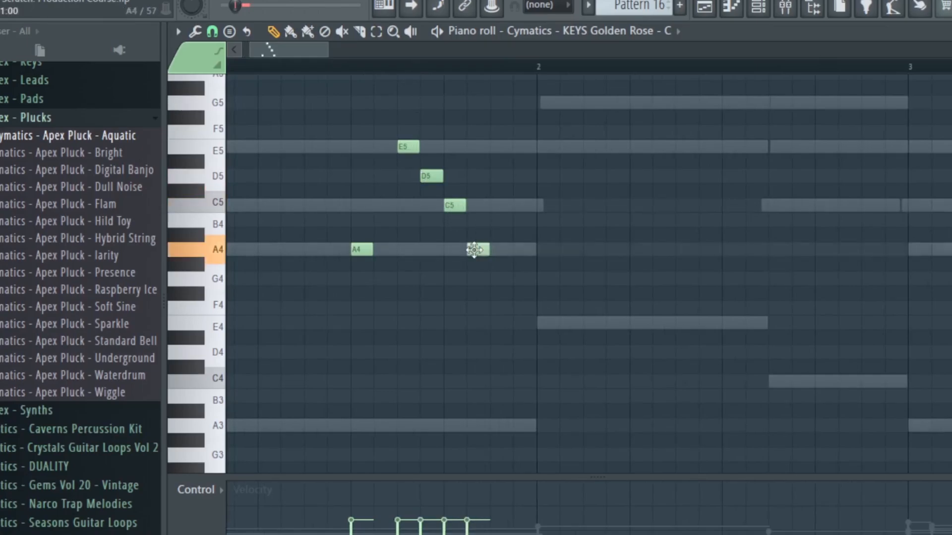
drag(484, 250, 506, 249)
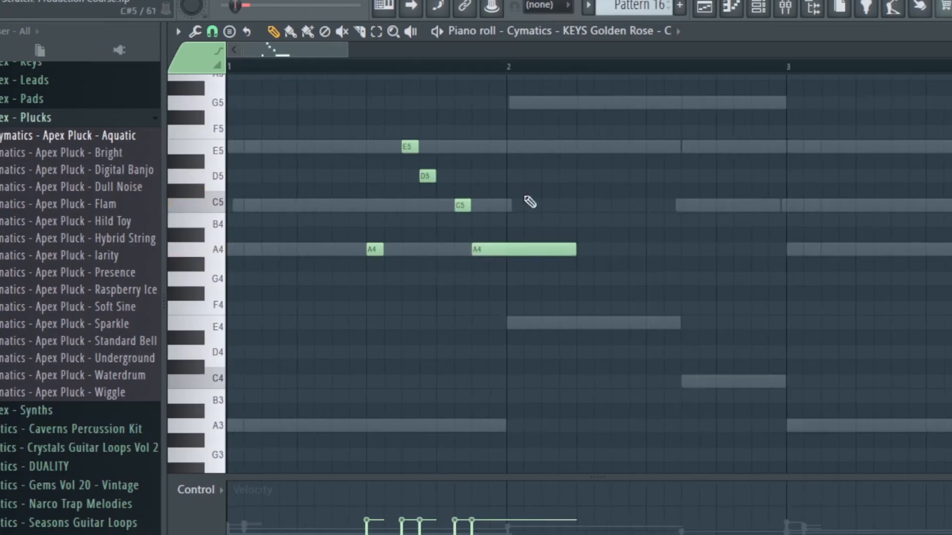
Play the phrase, then answer it in bar 3 with E5, D5, B4 and a C5 held into bar 4
key(space)
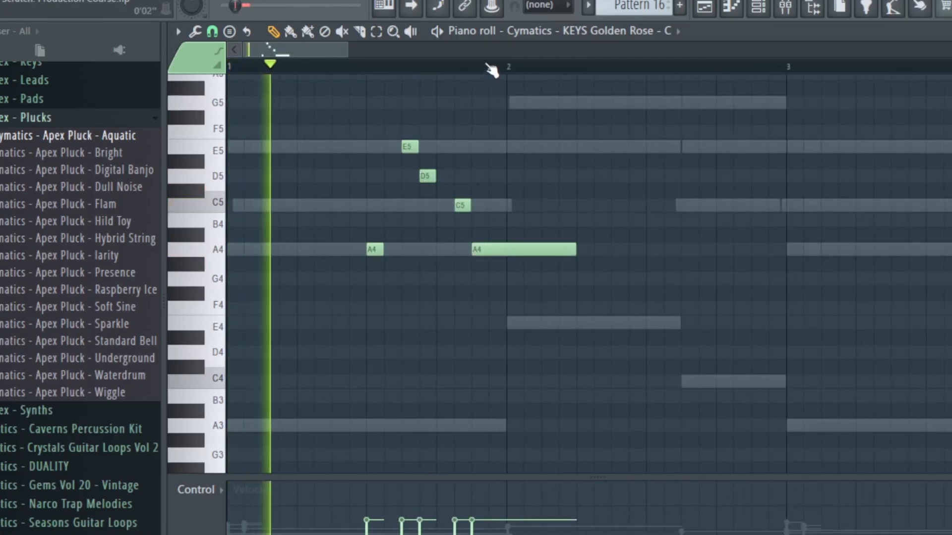
scroll(492, 69, down, 2)
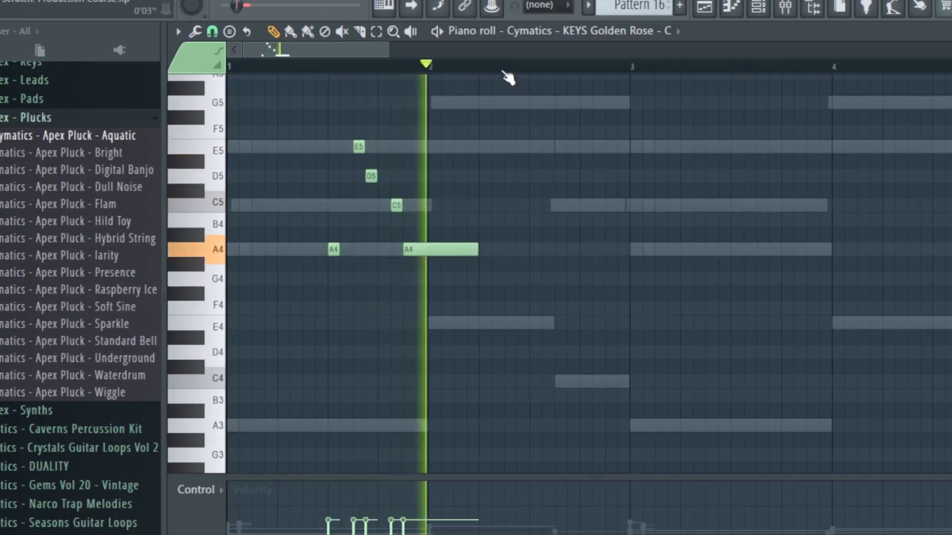
scroll(505, 73, down, 1)
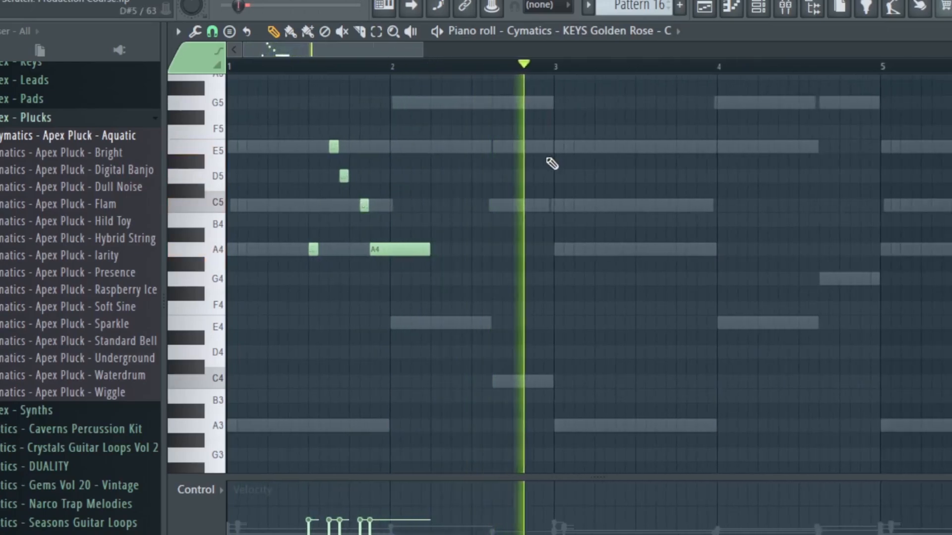
scroll(516, 70, down, 2)
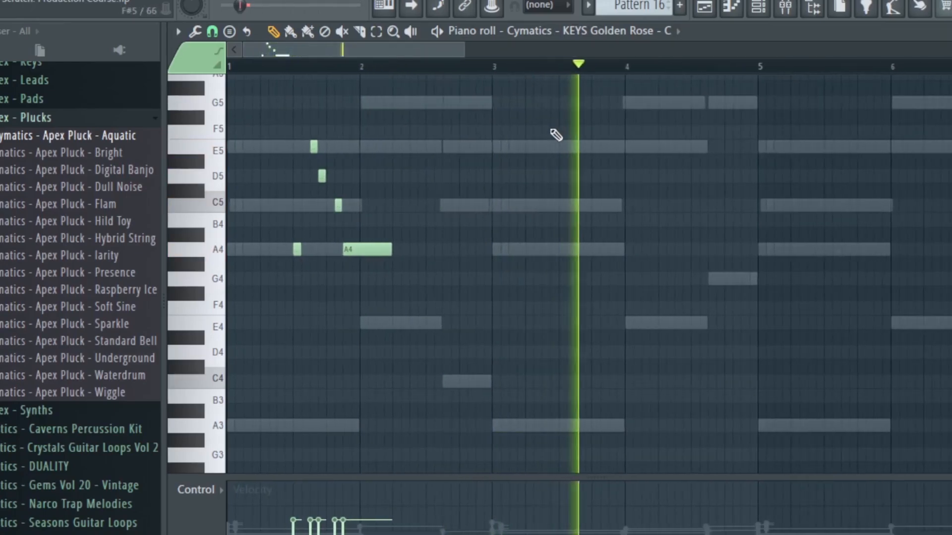
key(space)
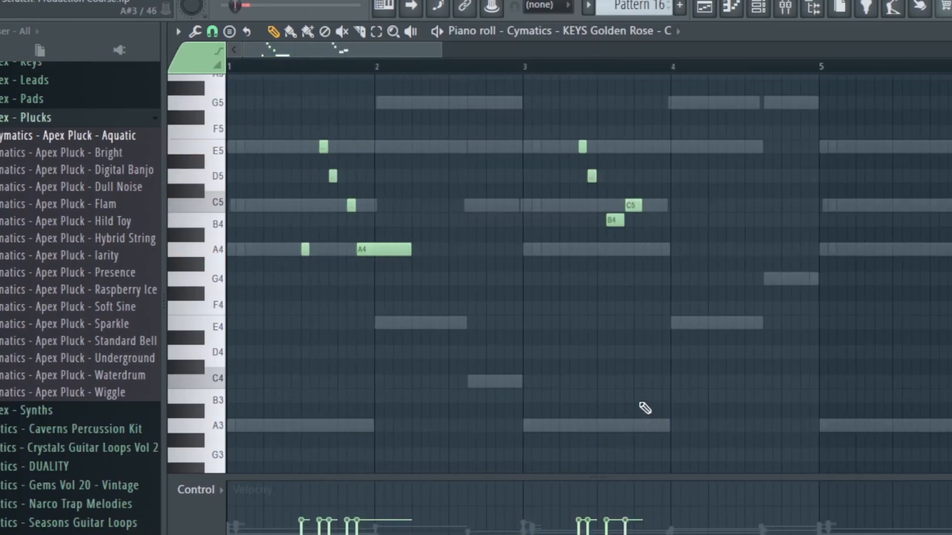
key(space)
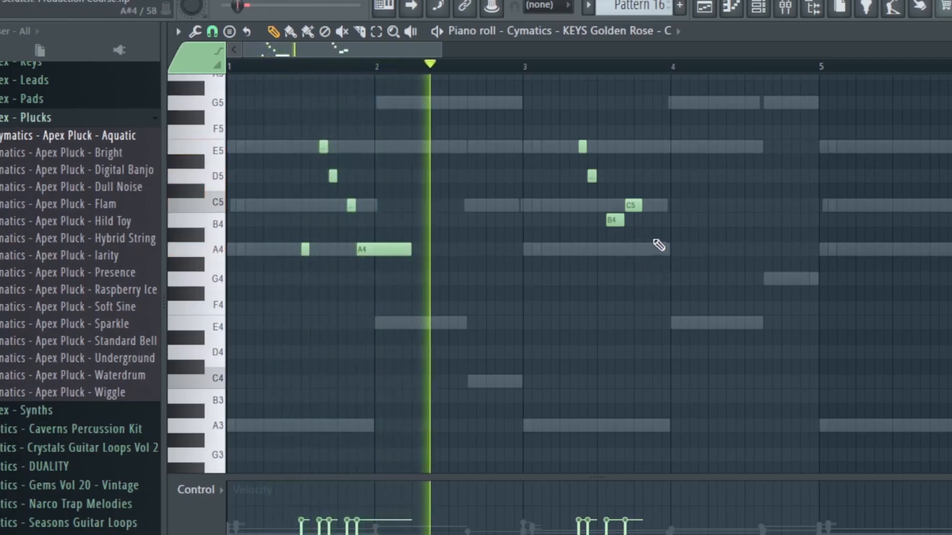
scroll(626, 72, up, 1)
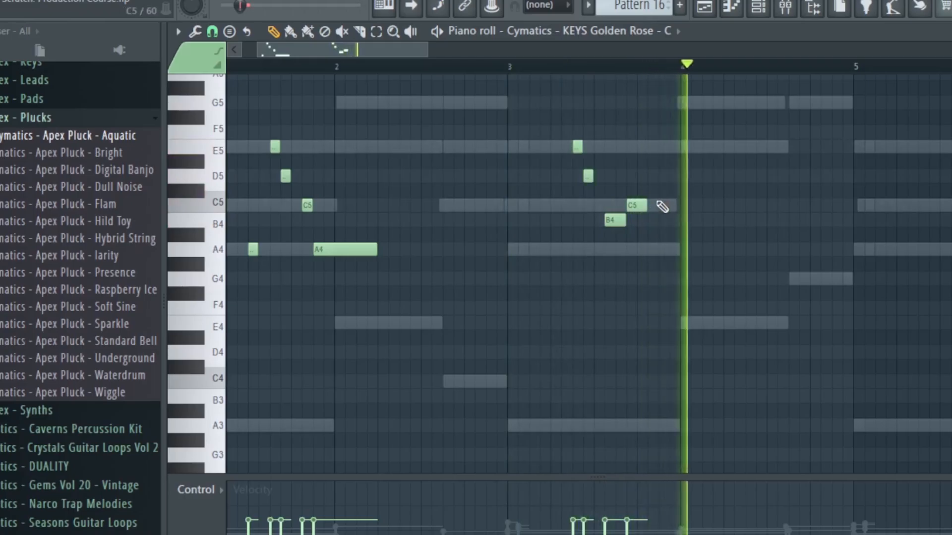
drag(647, 205, 724, 216)
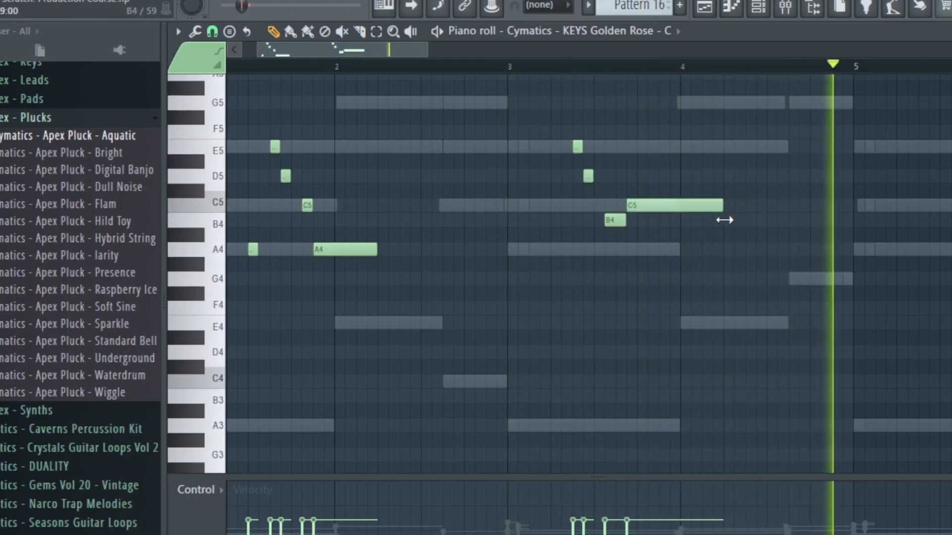
Lengthen the held A4 and C5 notes to the bar ends and repeat the four-bar melody across bars 5 to 8
scroll(636, 69, down, 1)
scroll(634, 69, down, 2)
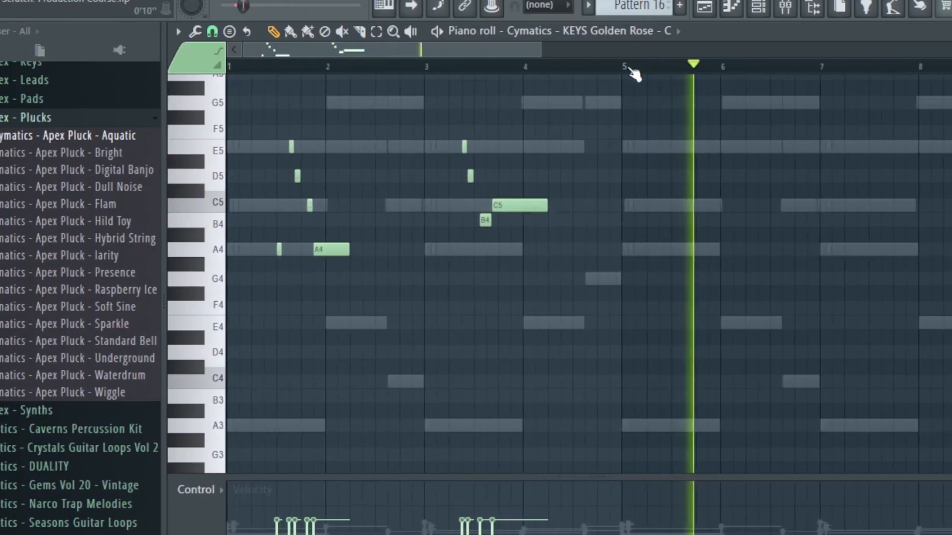
drag(611, 69, 333, 105)
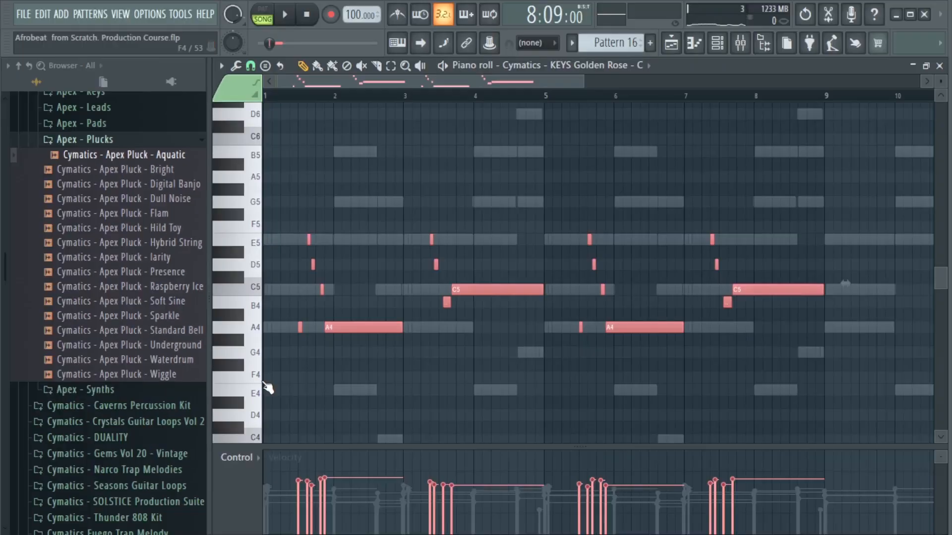
Duplicate the whole melody one octave higher, aligned with the original, and pan the copied notes far left
drag(356, 328, 367, 326)
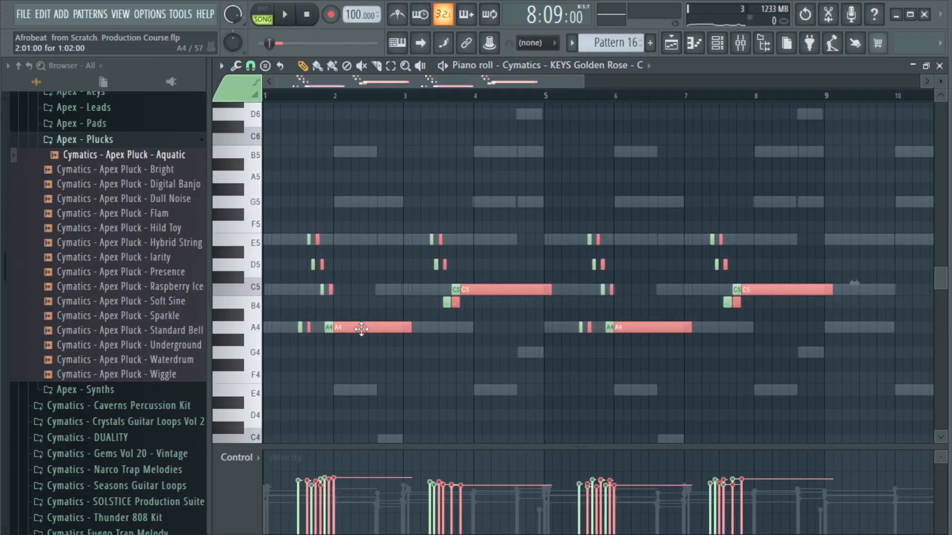
key(ctrl+Up)
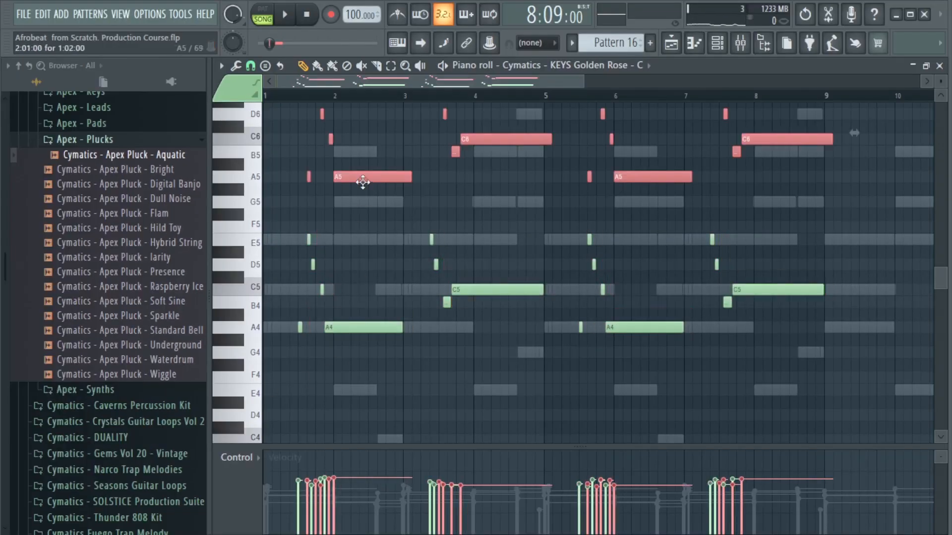
drag(362, 182, 355, 178)
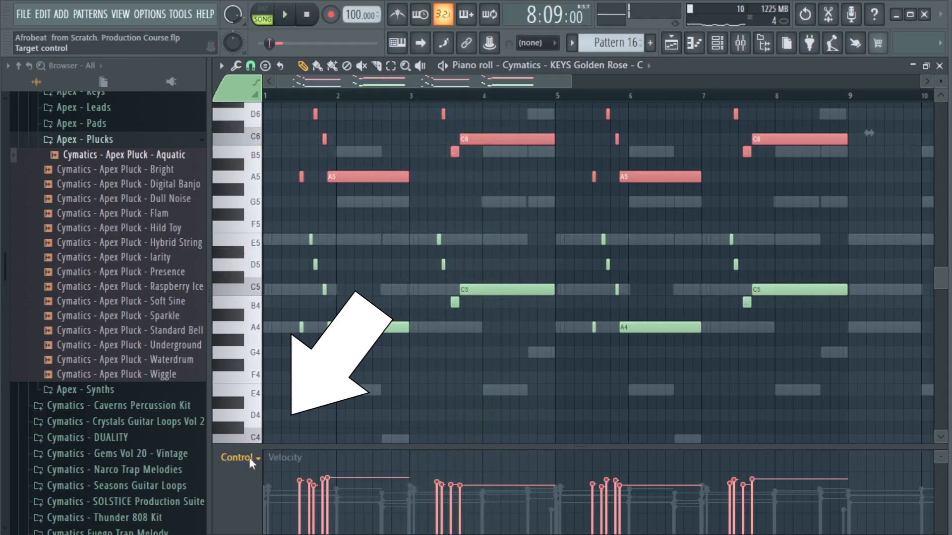
click(249, 457)
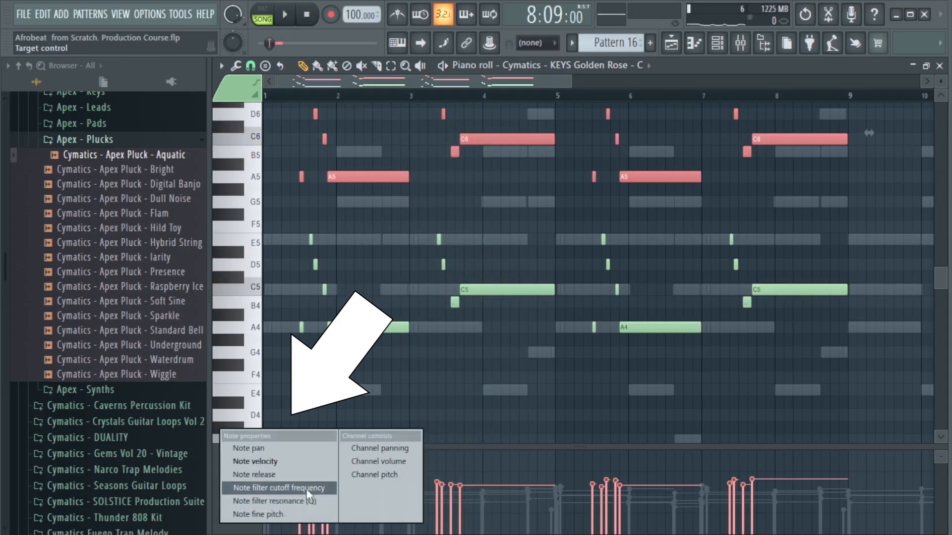
click(292, 450)
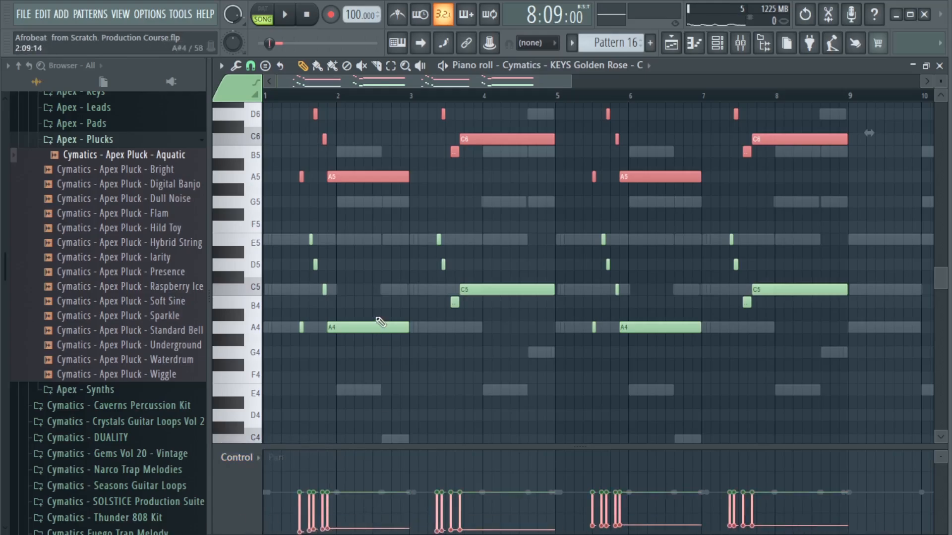
Duplicate the original melody one octave lower, aligned with the original, and pan the copied notes far right
ctrl+click(278, 272)
drag(287, 222, 356, 409)
drag(264, 209, 931, 371)
drag(374, 331, 390, 329)
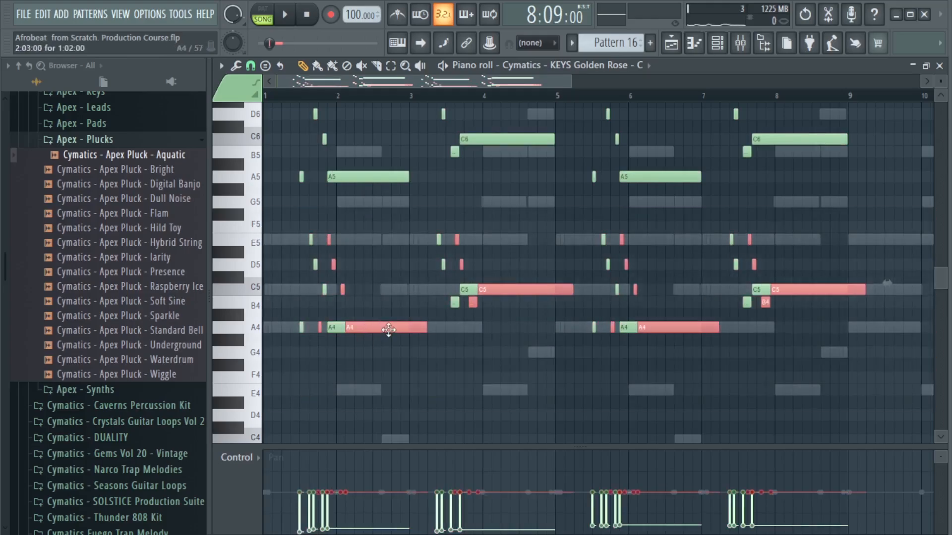
key(ctrl+Down)
scroll(474, 351, down, 3)
drag(504, 331, 483, 327)
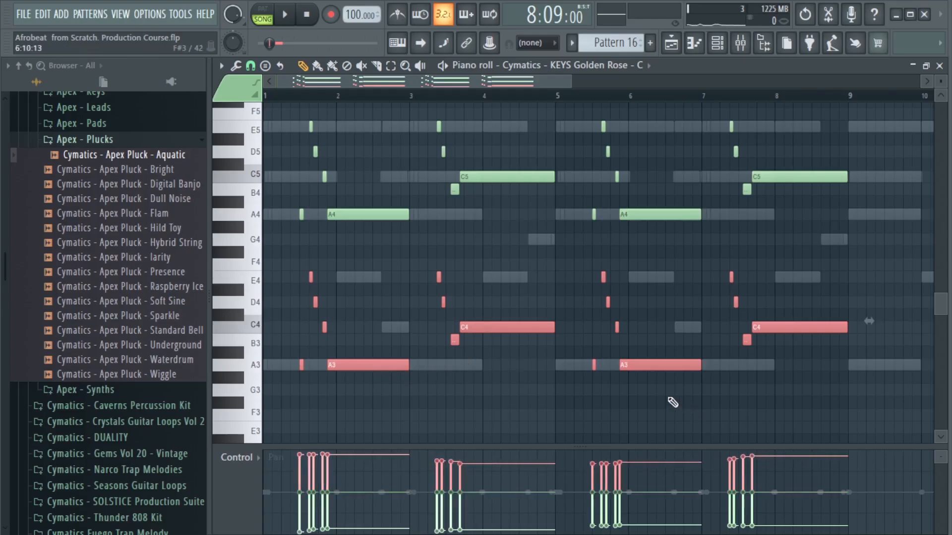
Play the three-octave melody and reduce the note velocities of the octave copies
scroll(627, 409, up, 2)
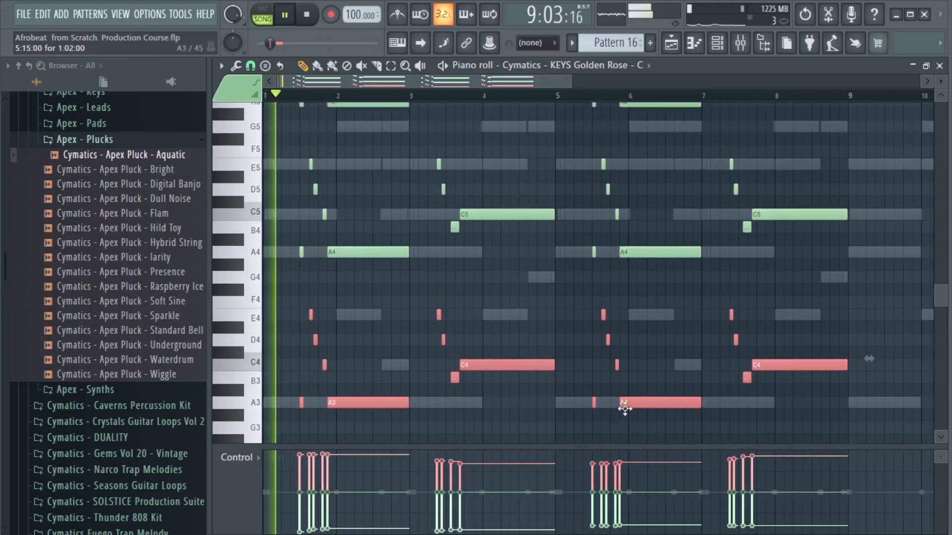
ctrl+click(568, 330)
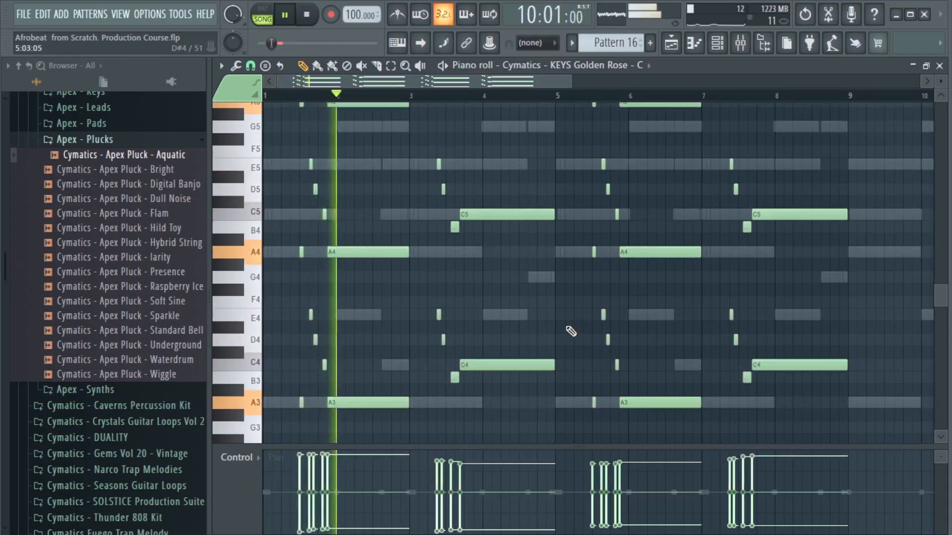
key(space)
drag(276, 278, 908, 437)
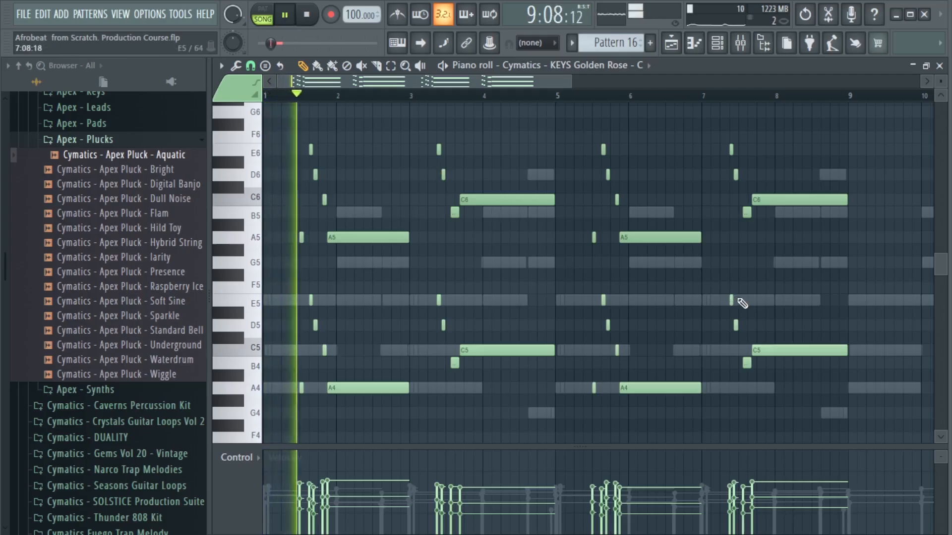
Select the KEYS Golden Rose and Nexus channels together in the channel rack and route them to mixer tracks 9 and 10
click(940, 66)
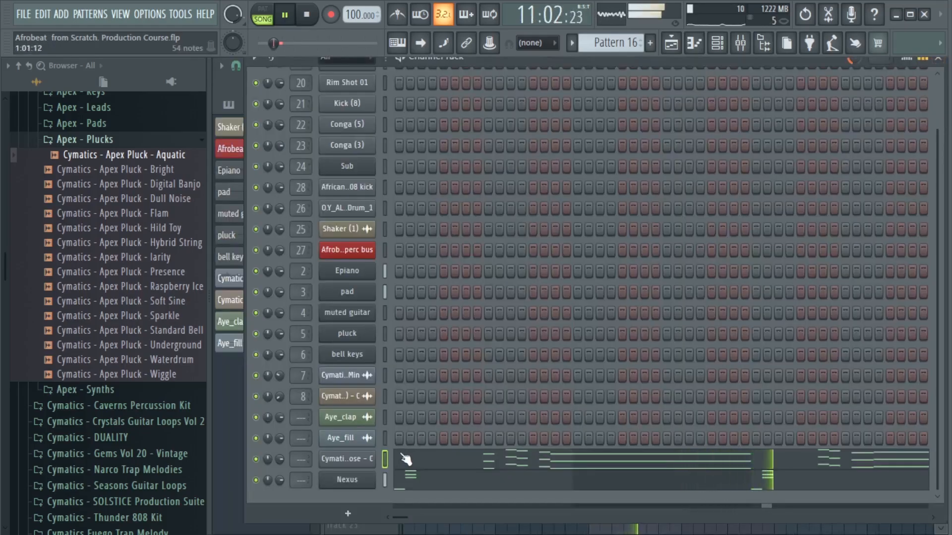
double_click(386, 461)
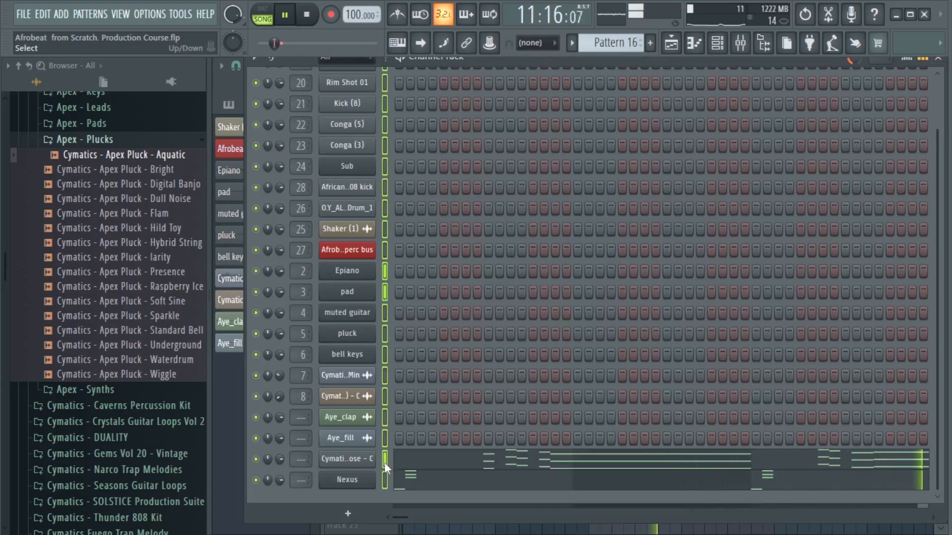
drag(385, 462, 385, 483)
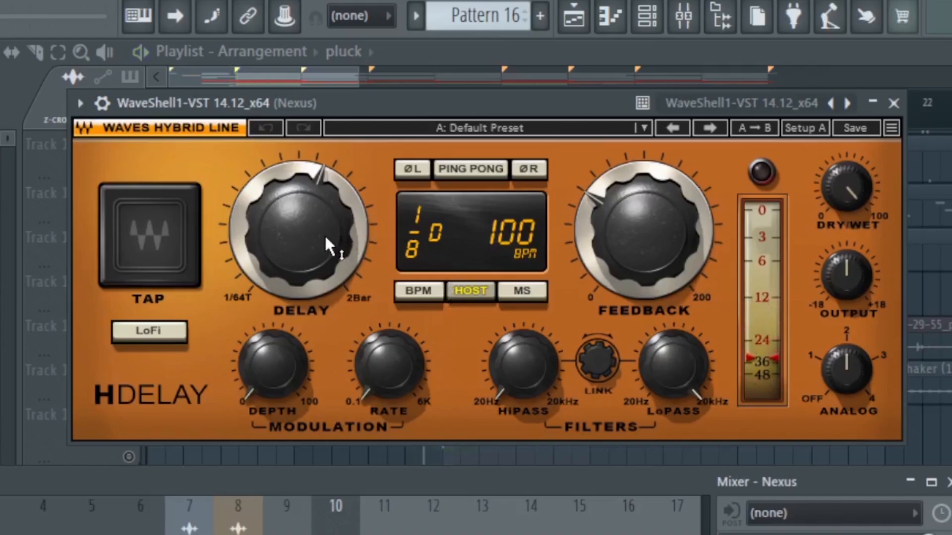
Set the H-Delay on the Nexus track to a 1/4 delay time with a dry/wet mix of about 50
drag(324, 237, 324, 225)
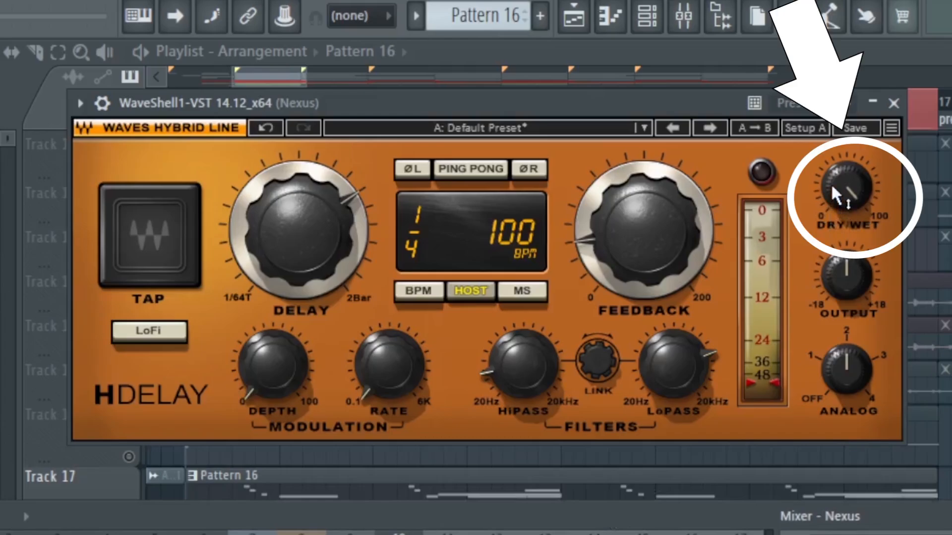
drag(830, 183, 831, 193)
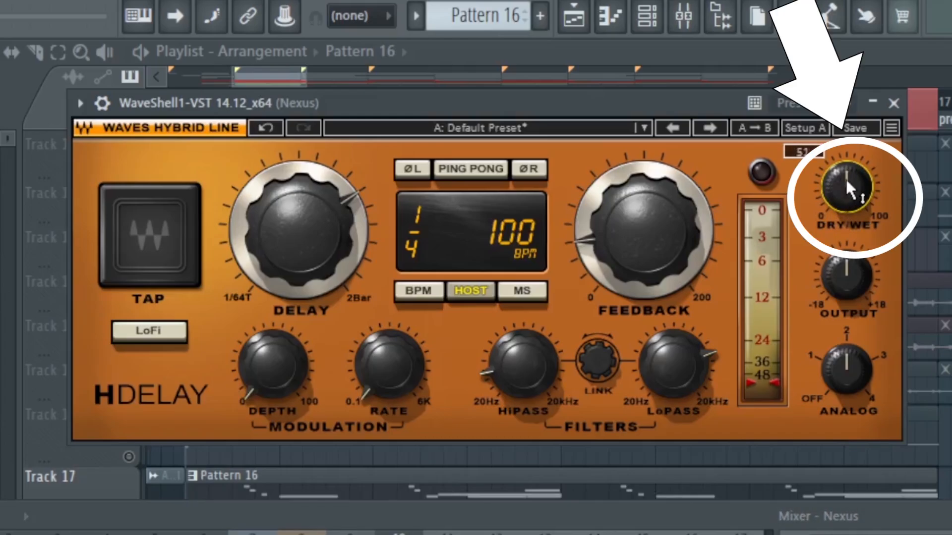
drag(845, 178, 846, 181)
During playback, set H-Delay's feedback to about 40 and narrow its filters with a higher high-pass and lower low-pass cutoff
key(space)
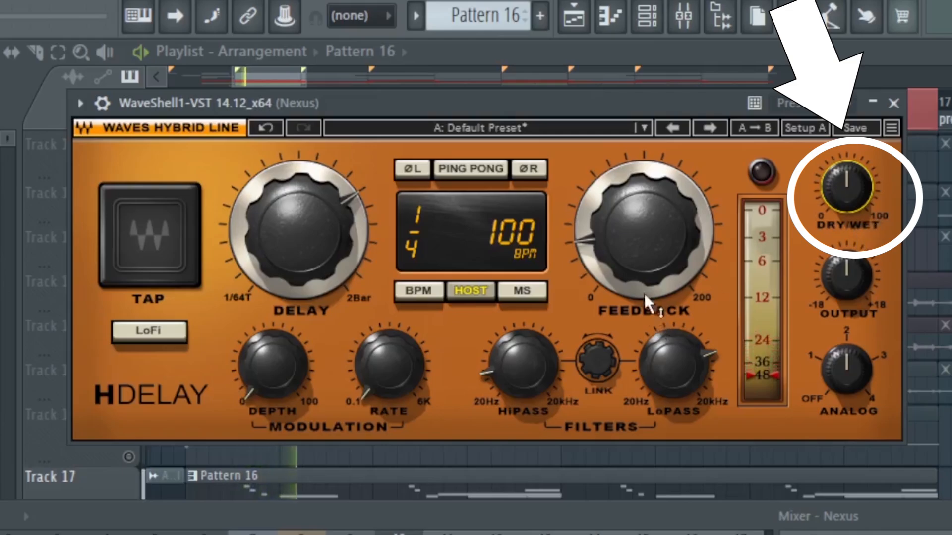
drag(645, 295, 645, 279)
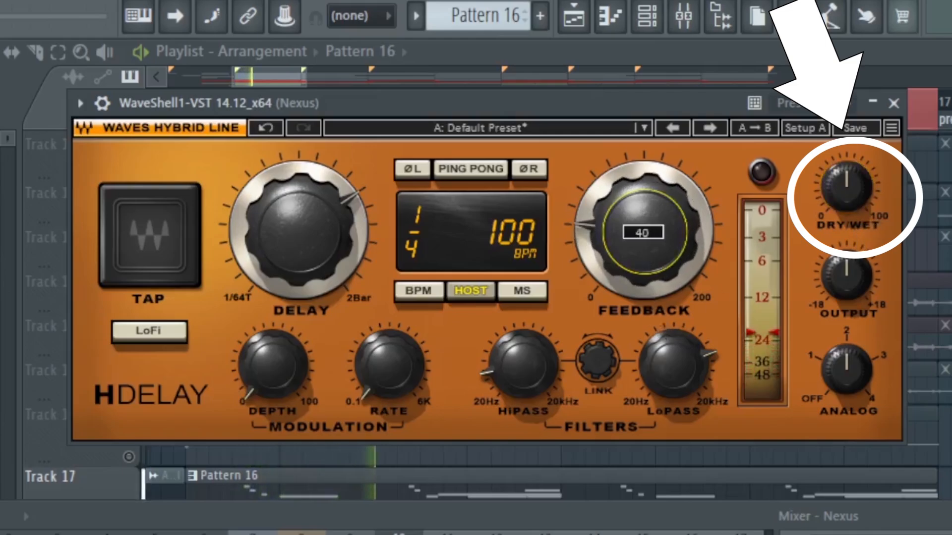
drag(629, 239, 629, 242)
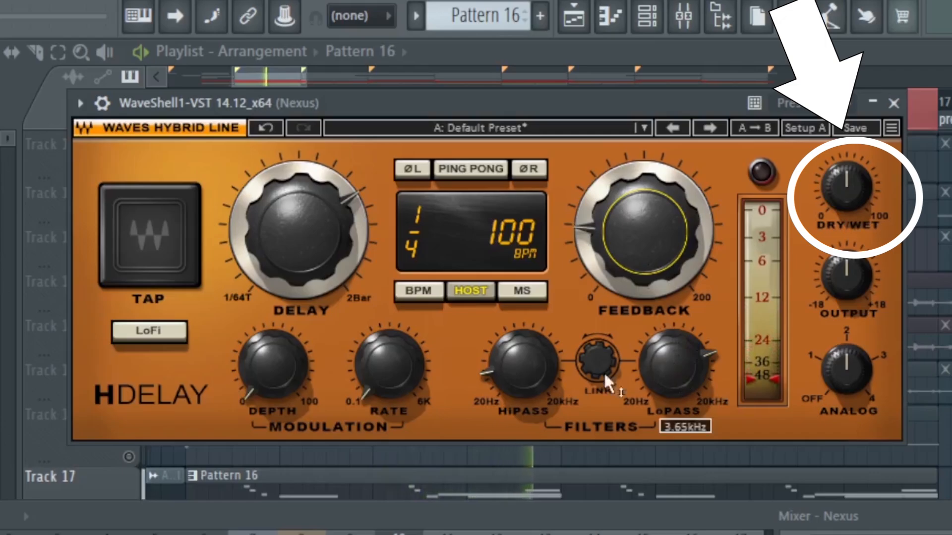
drag(523, 367, 523, 341)
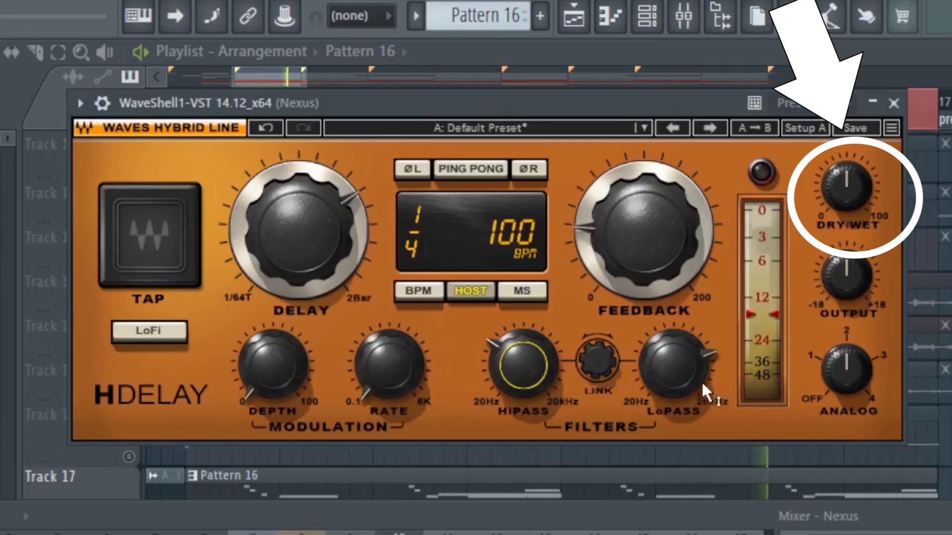
drag(695, 367, 695, 375)
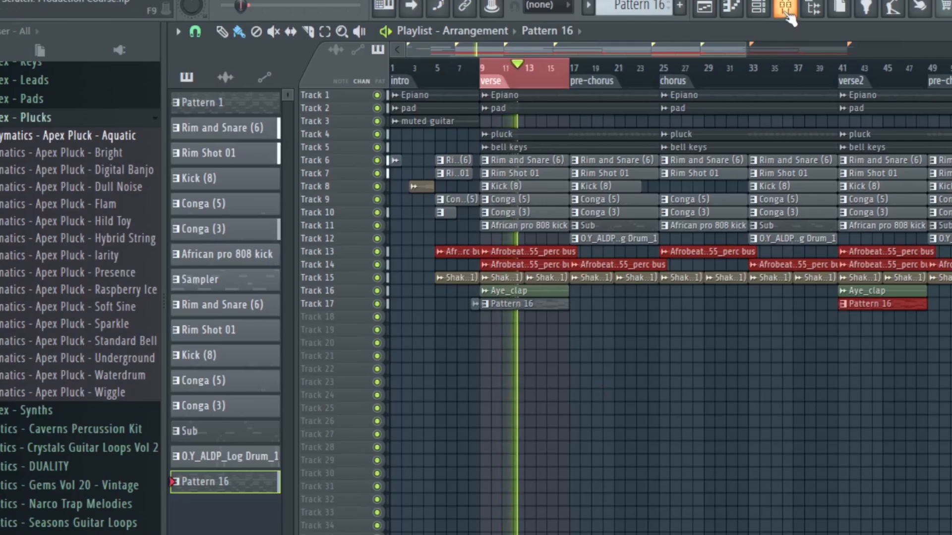
Open the mixer and lower the volume fader of the Nexus track
click(785, 7)
click(564, 427)
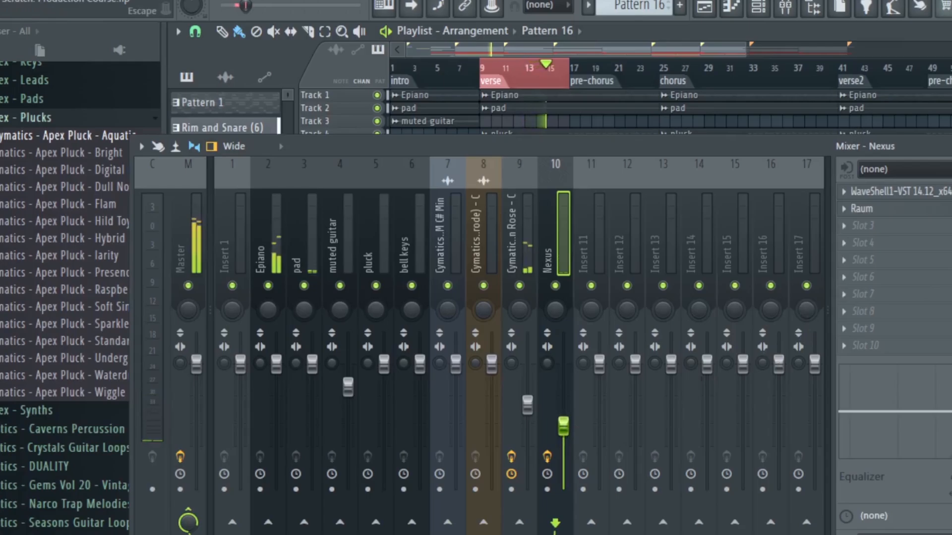
Close the mixer and set the playlist's time selection over the pre-chorus section, from bar 17 to bar 25
key(Escape)
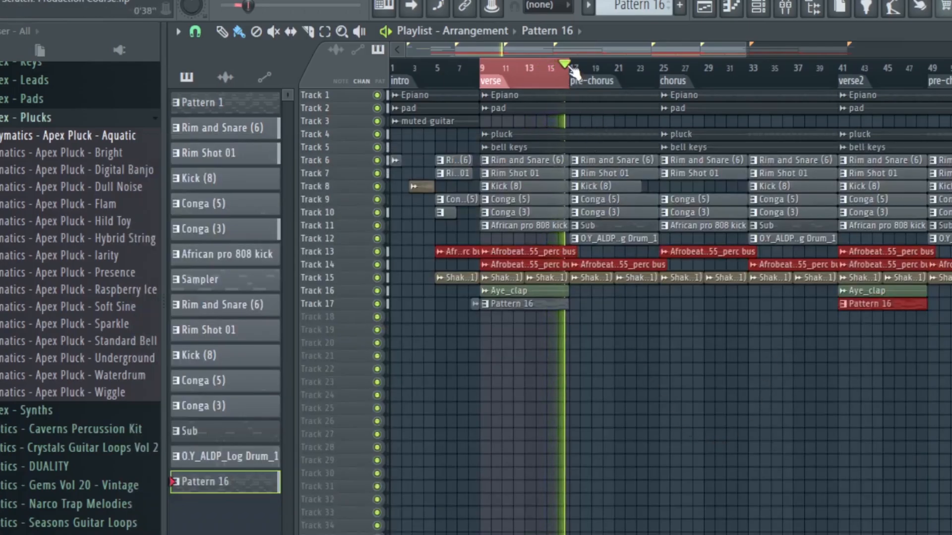
drag(575, 83, 660, 86)
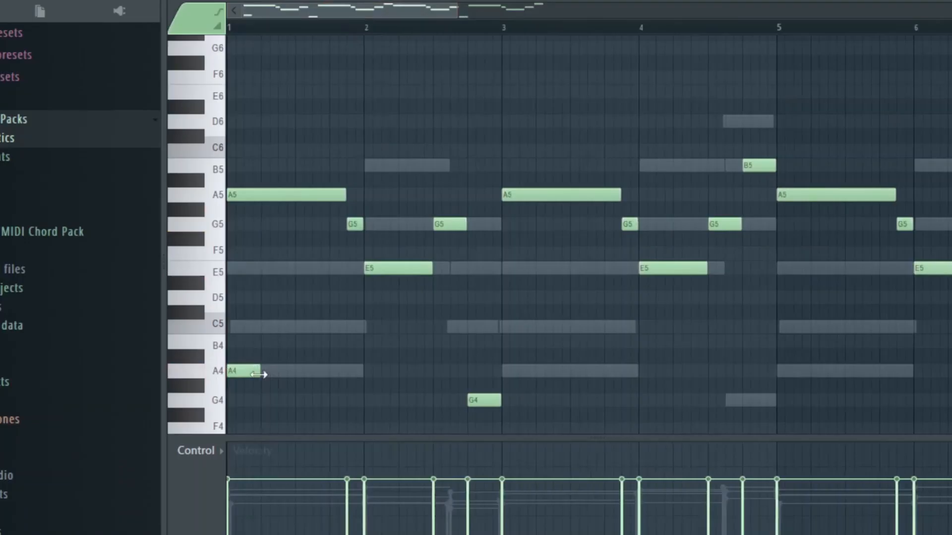
Lengthen the bar 1 A4 note to nearly a full bar, and add a matching A4 note at bar 5 during playback
drag(258, 374, 372, 391)
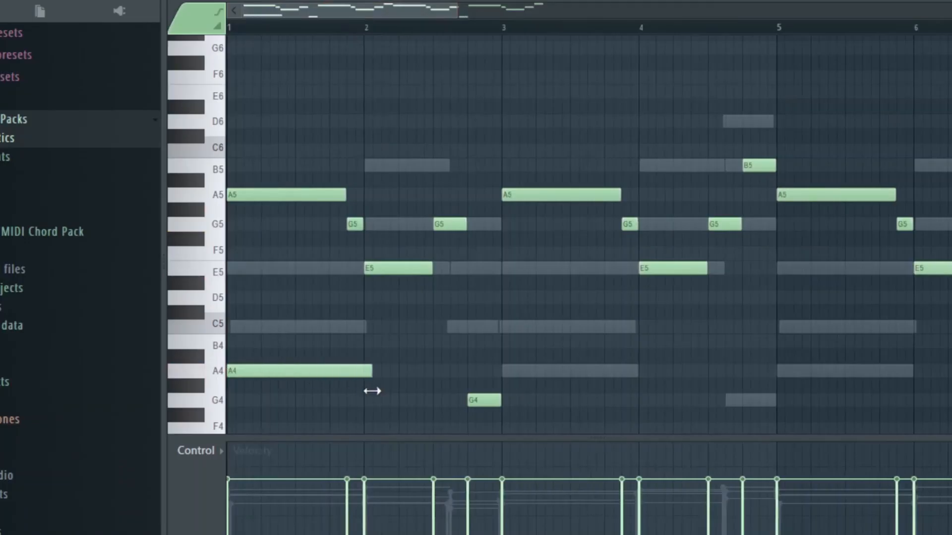
key(space)
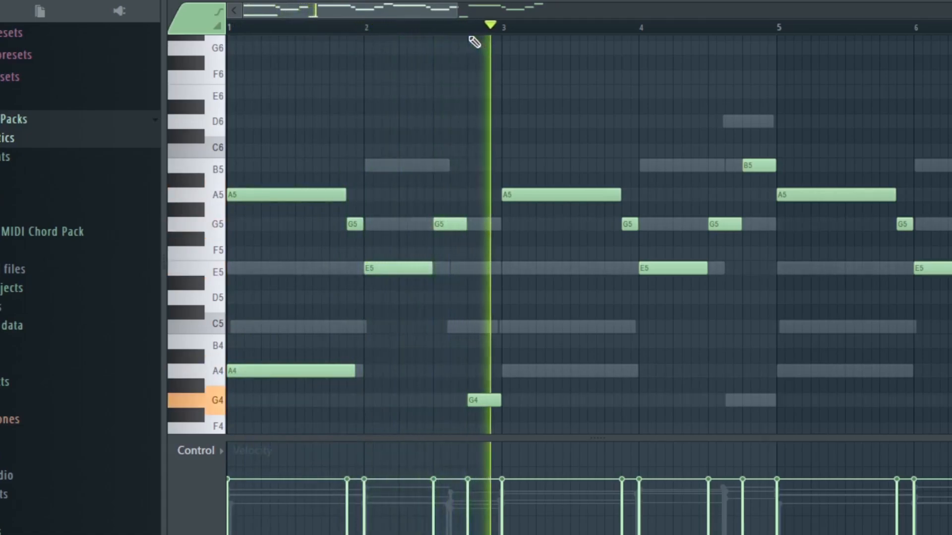
scroll(474, 38, down, 4)
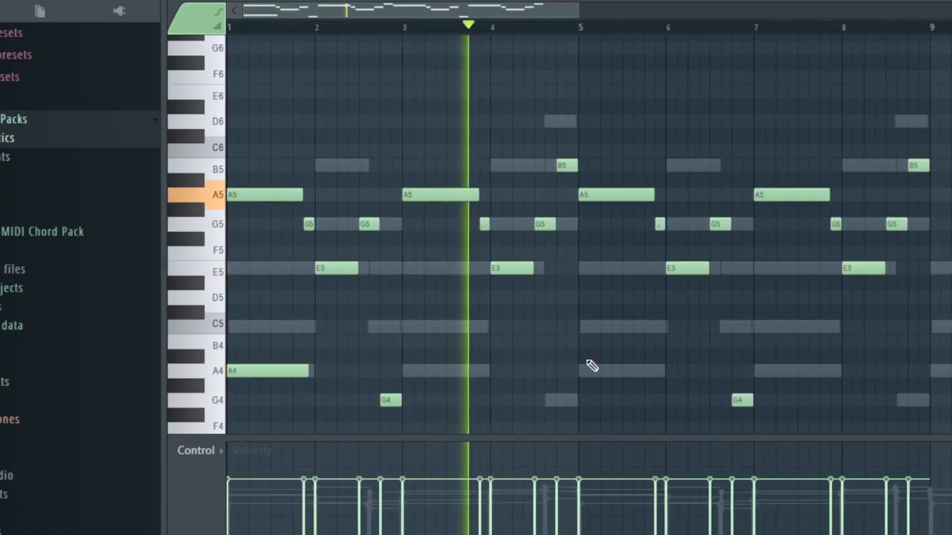
click(580, 371)
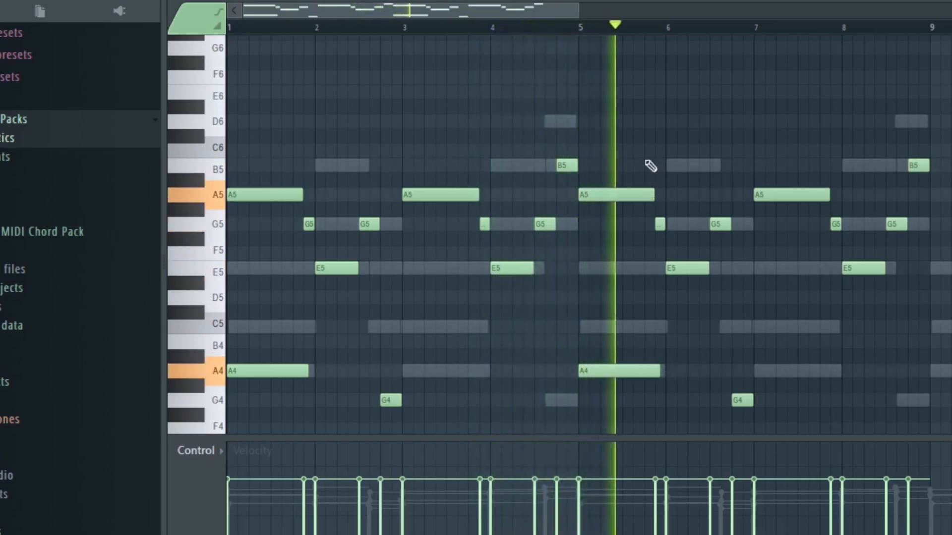
Lower the velocity of both A4 notes, and slightly randomize the velocities of the notes from E5 upward with the piano roll randomizer
click(221, 371)
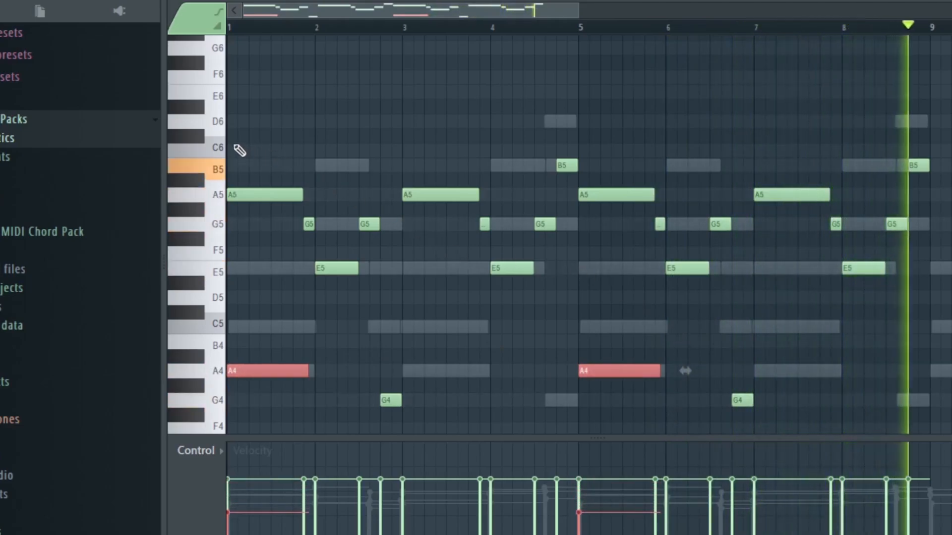
click(218, 127)
drag(218, 127, 243, 294)
key(alt+r)
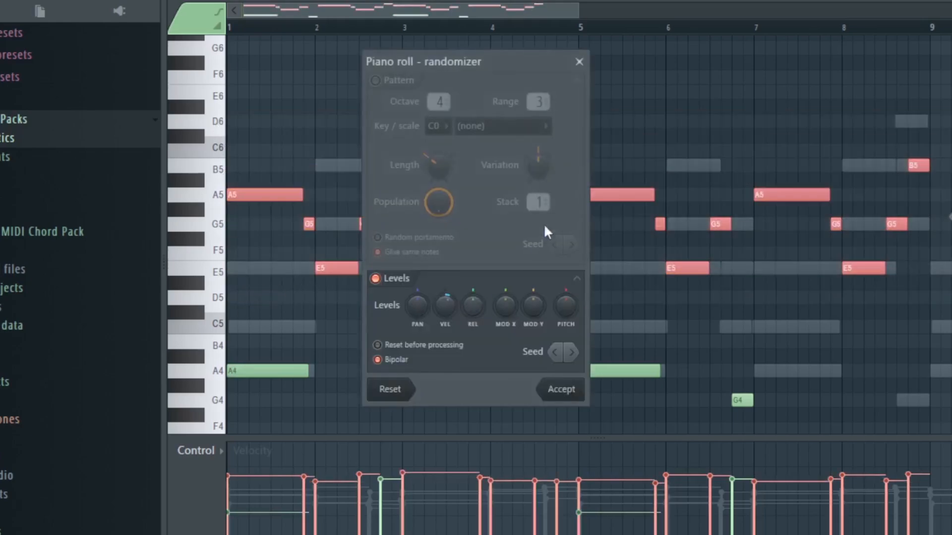
drag(445, 305, 446, 304)
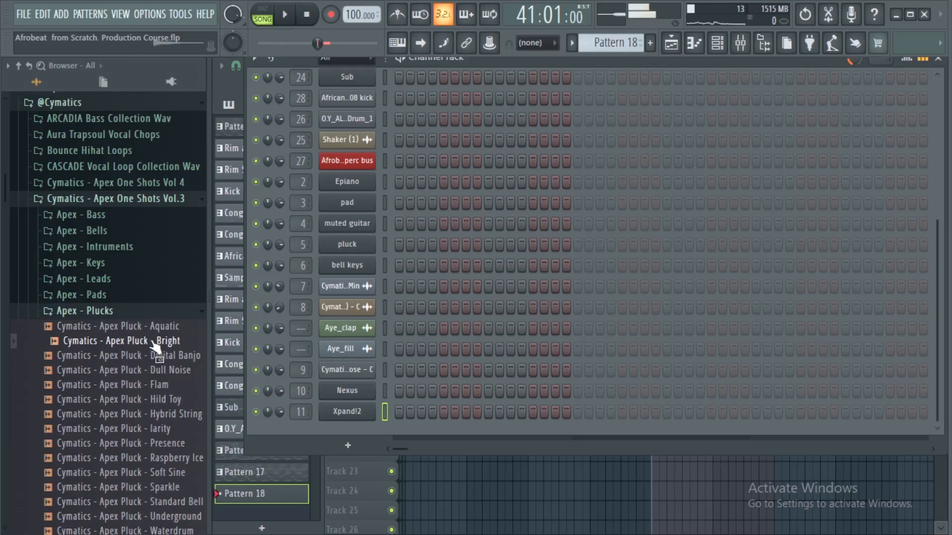
Load the Cymatics - Apex Pluck - Bright sample as a new channel and open its envelope settings
drag(155, 349, 380, 421)
scroll(432, 260, up, 4)
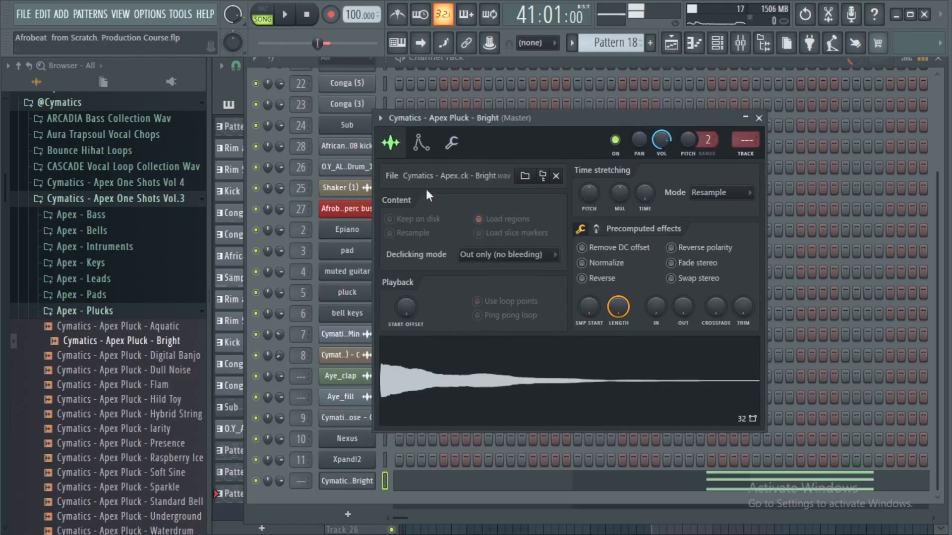
click(426, 153)
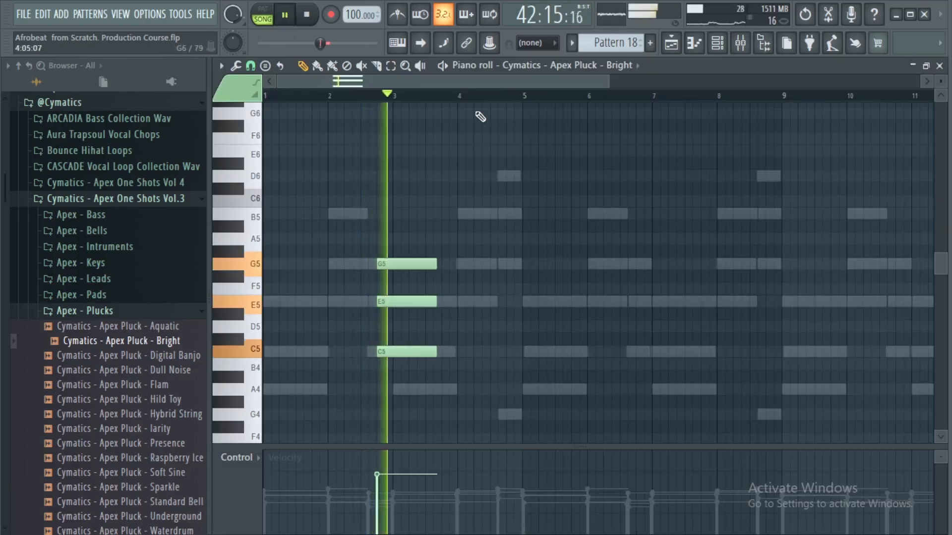
Add a chord of G5, B5 and D6 near the end of bar 4 in the Apex Pluck - Bright piano roll and select it
click(510, 301)
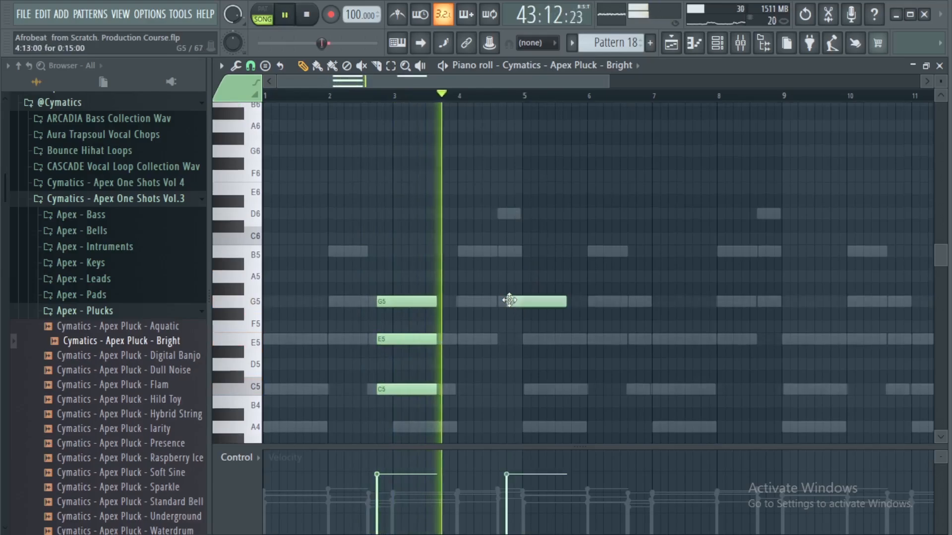
click(514, 251)
click(510, 213)
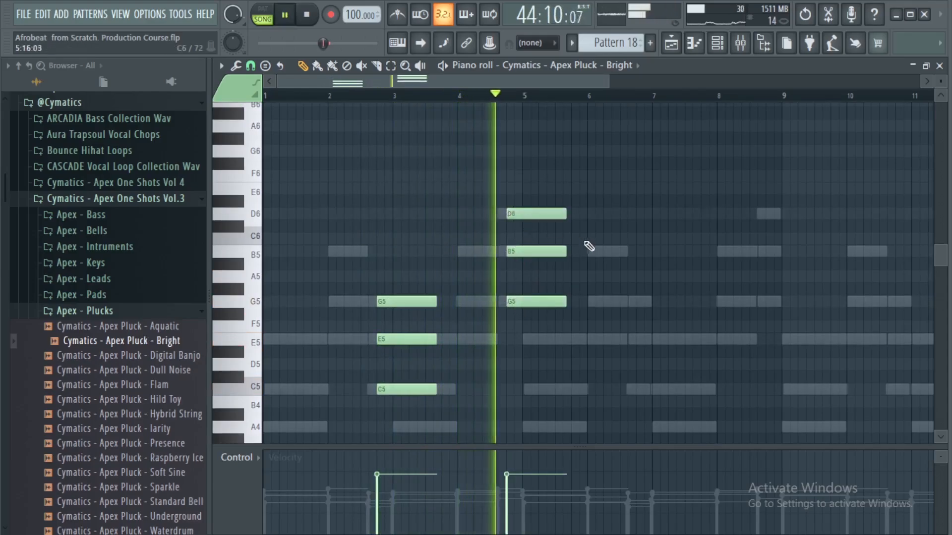
scroll(511, 124, down, 1)
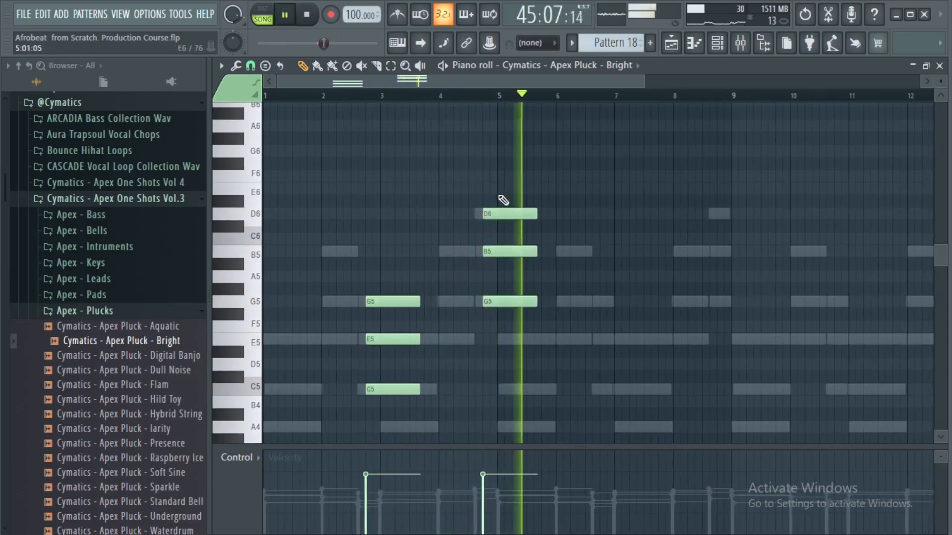
drag(469, 197, 496, 389)
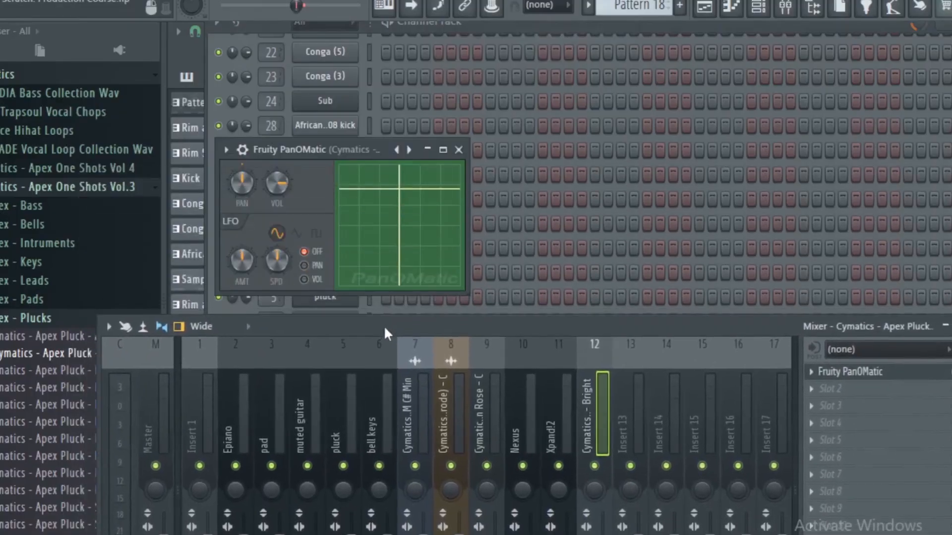
Set the Fruity PanOMatic LFO on the Apex Pluck - Bright track to modulate panning, and adjust its LFO amount
drag(334, 152, 533, 97)
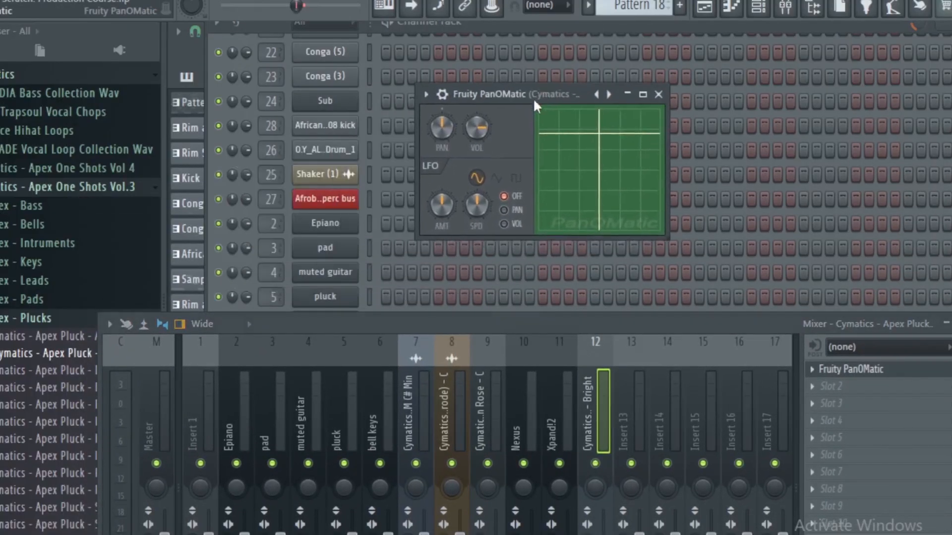
click(505, 210)
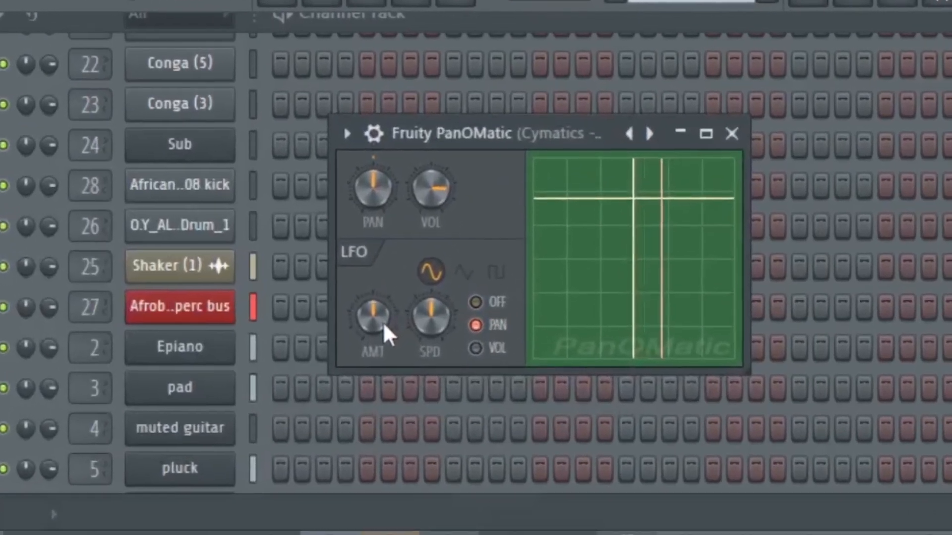
drag(383, 323, 383, 270)
drag(349, 354, 416, 330)
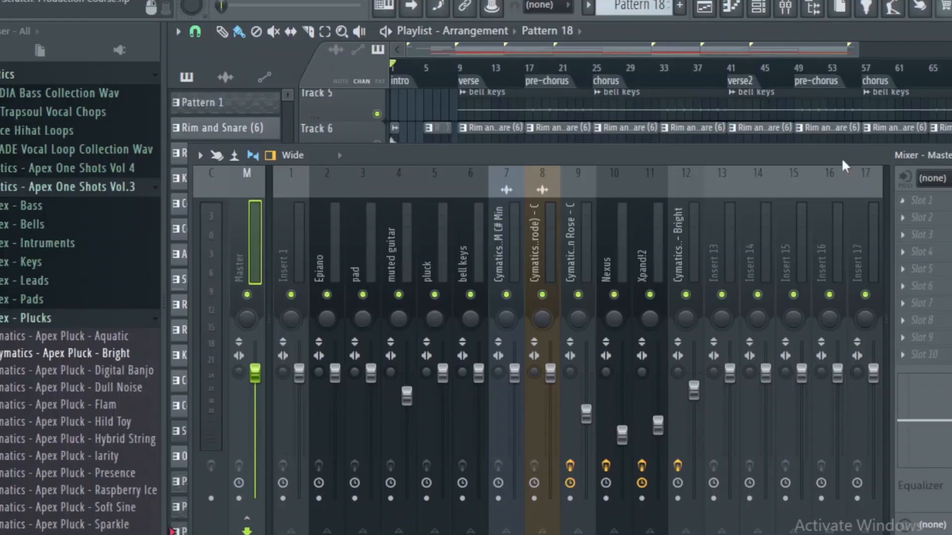
Create an automation clip for the master volume fader and enlarge its Track 19 in the playlist
drag(842, 161, 815, 147)
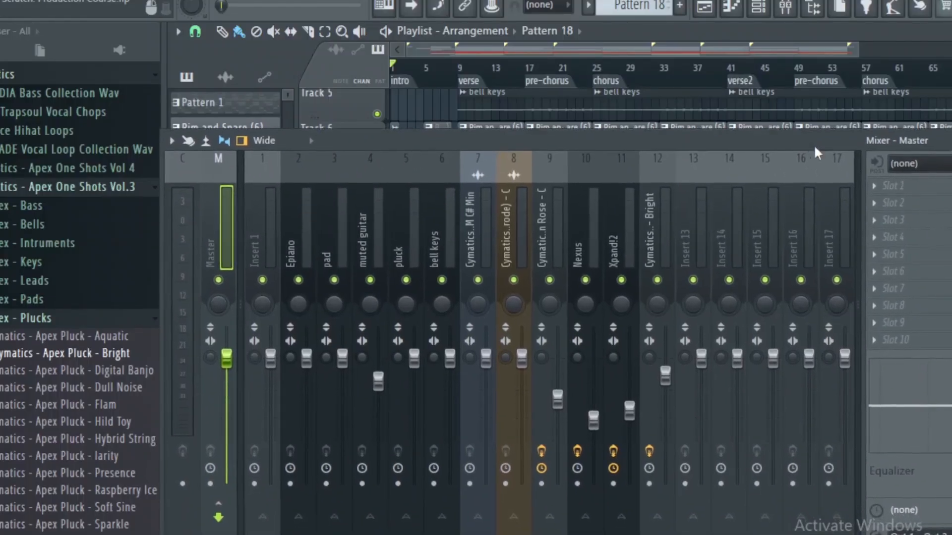
right_click(227, 359)
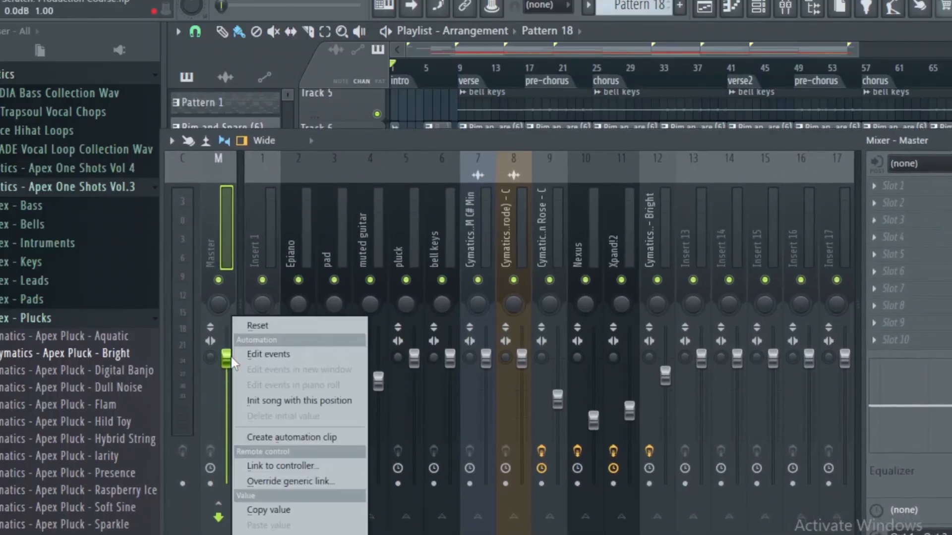
click(323, 438)
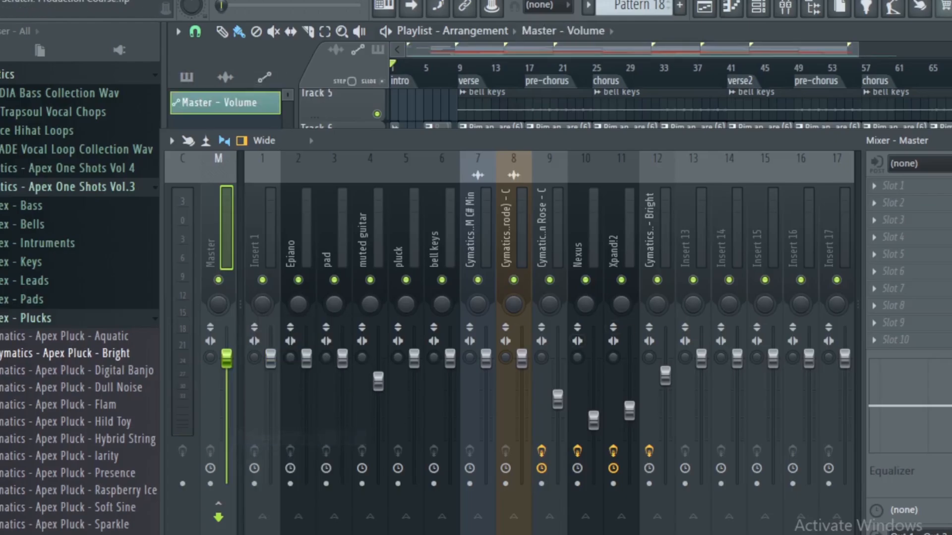
key(F9)
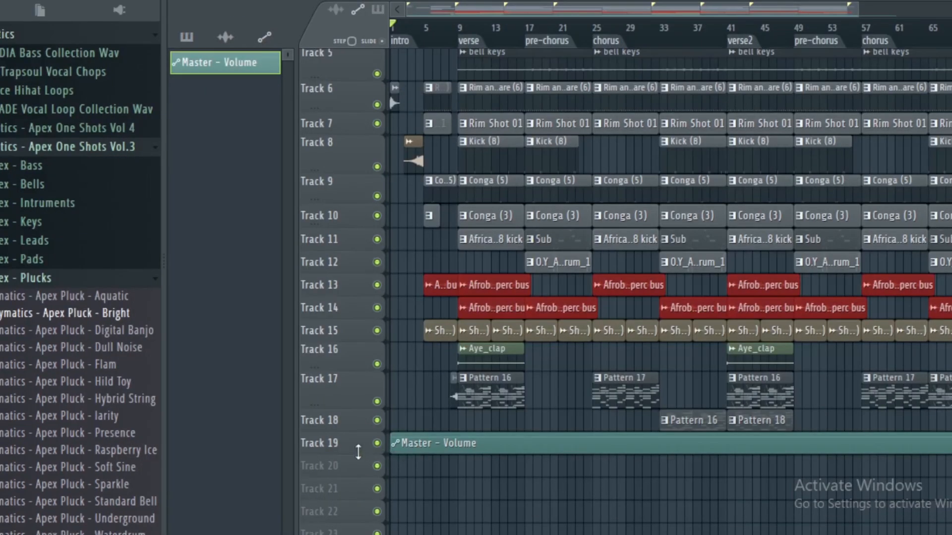
drag(358, 451, 358, 489)
Copy the first point's value on the Master - Volume clip and paste it onto a new control point at bar 77
scroll(577, 22, down, 1)
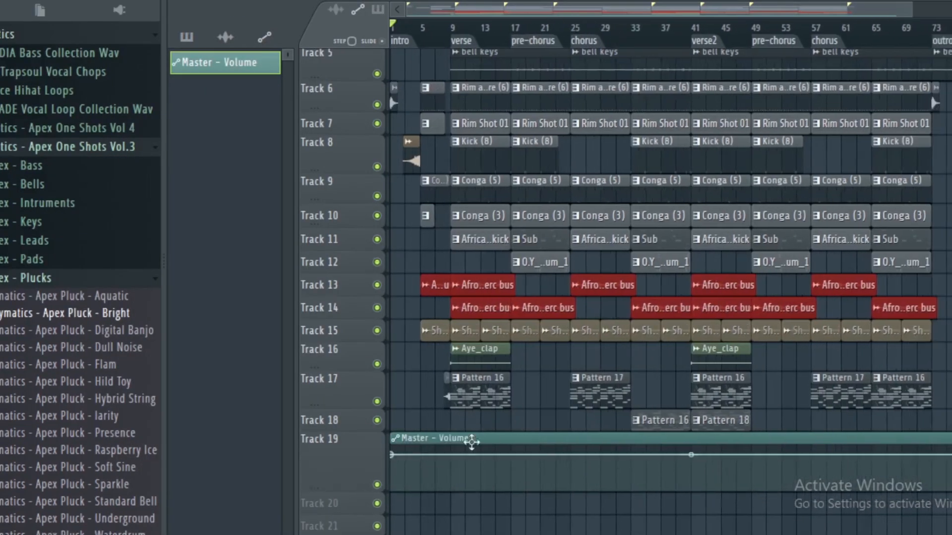
right_click(391, 454)
click(436, 487)
drag(654, 10, 798, 12)
scroll(796, 41, up, 3)
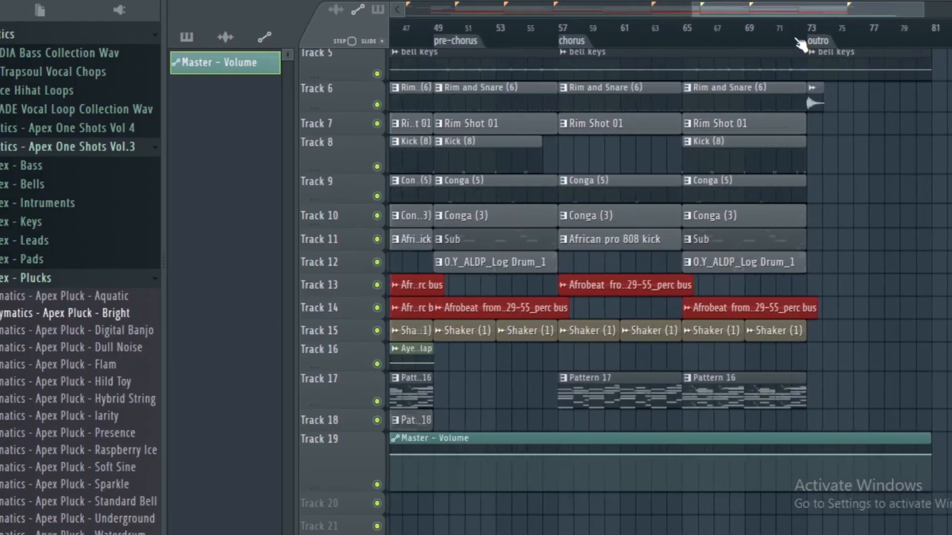
scroll(758, 37, up, 5)
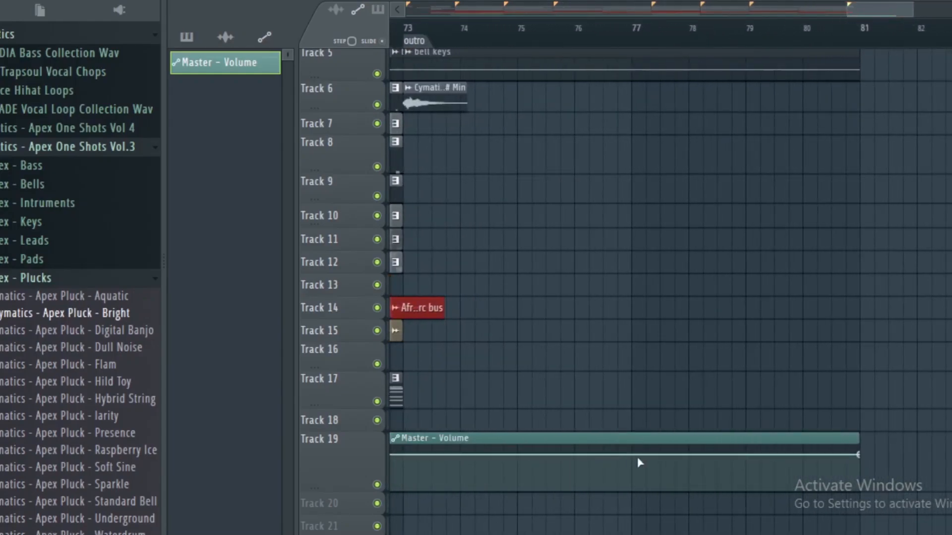
right_click(632, 456)
drag(620, 457, 636, 455)
right_click(635, 454)
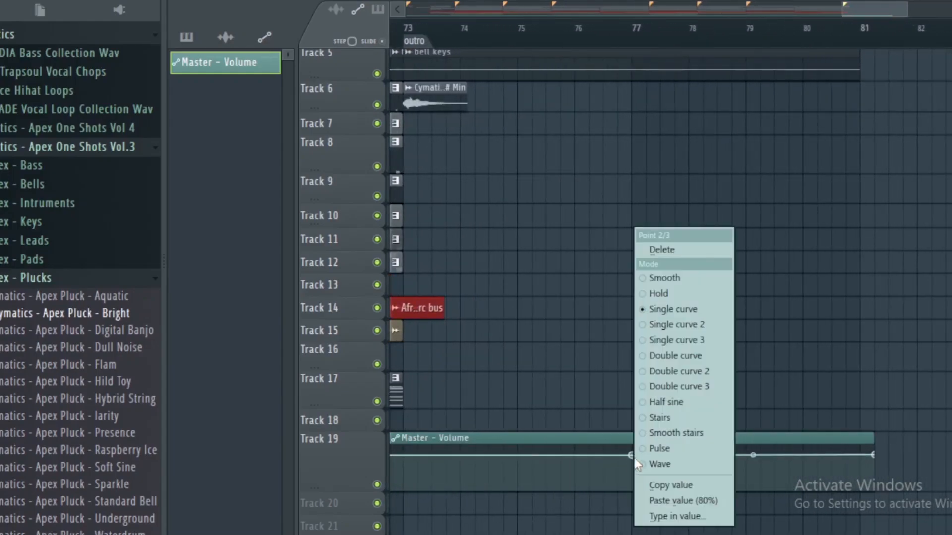
click(706, 501)
Lower the Master - Volume clip's end point at bar 81 to the minimum to create a fade-out, and play back the outro
drag(877, 456, 861, 491)
key(space)
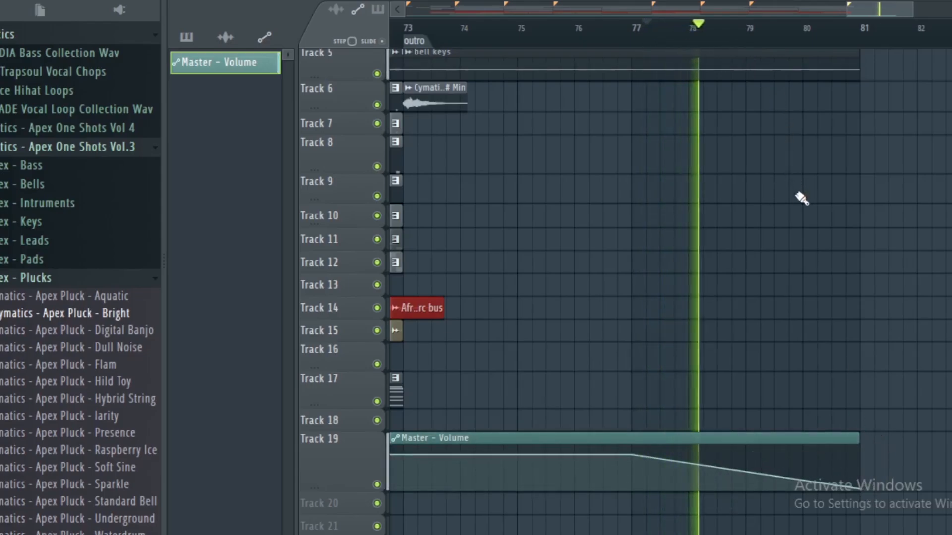
scroll(801, 198, down, 3)
scroll(814, 195, up, 3)
scroll(814, 197, up, 1)
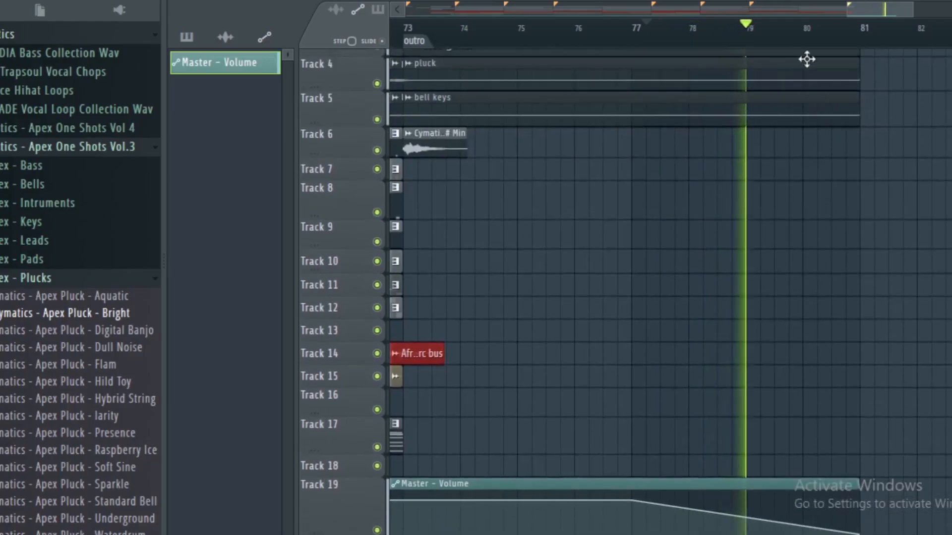
key(space)
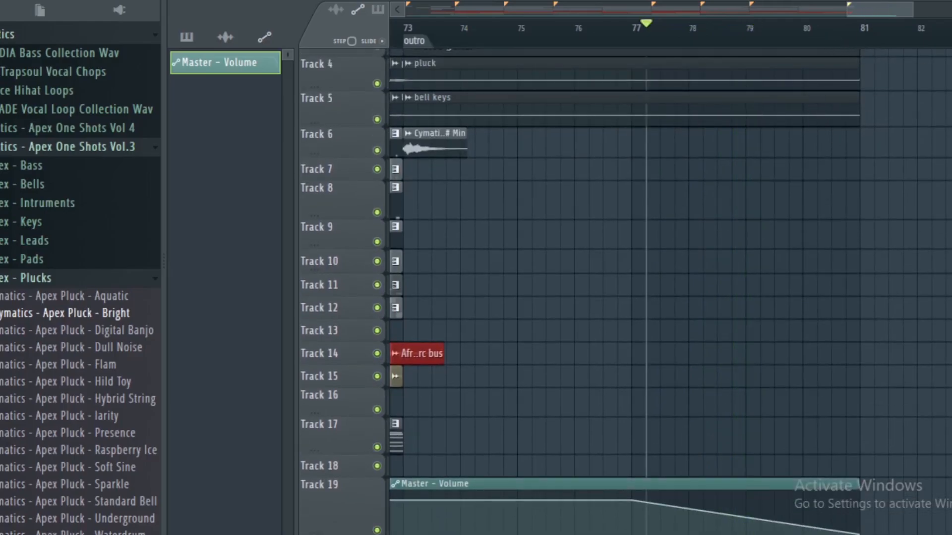
Insert Fruity Parametric EQ 2 in the first effect slot of the rim shot mixer track and set band 7 to low pass
mouse_move(950, 30)
mouse_down()
mouse_move(950, 64)
mouse_move(950, 35)
mouse_up()
scroll(698, 31, down, 5)
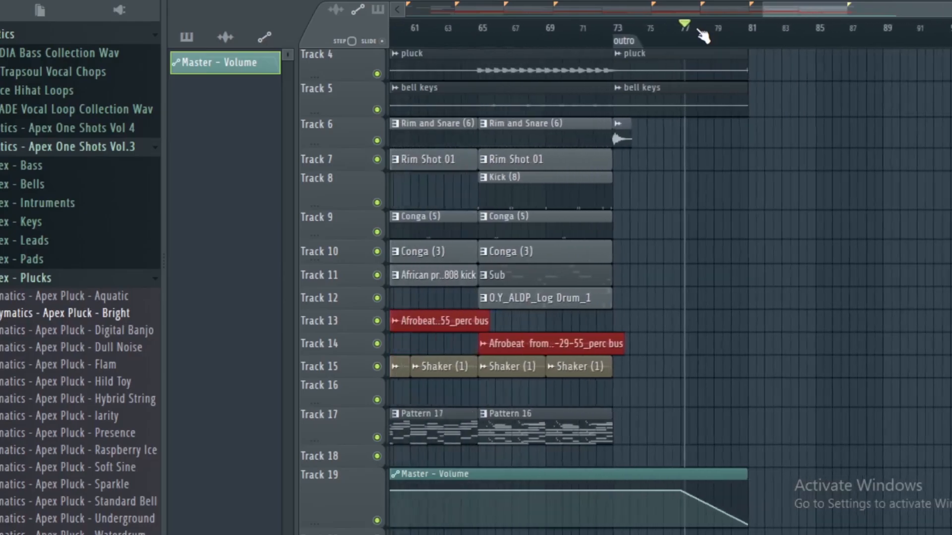
drag(803, 7, 578, 6)
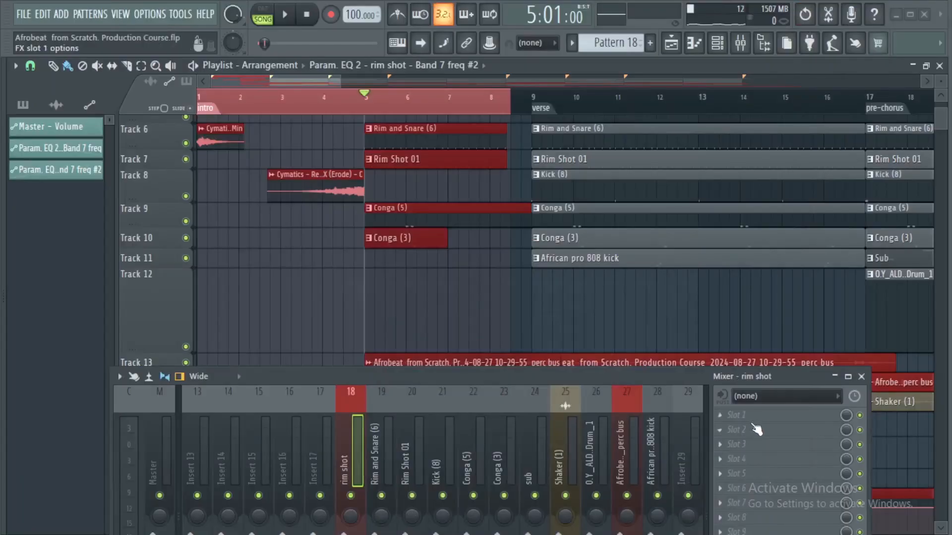
click(754, 416)
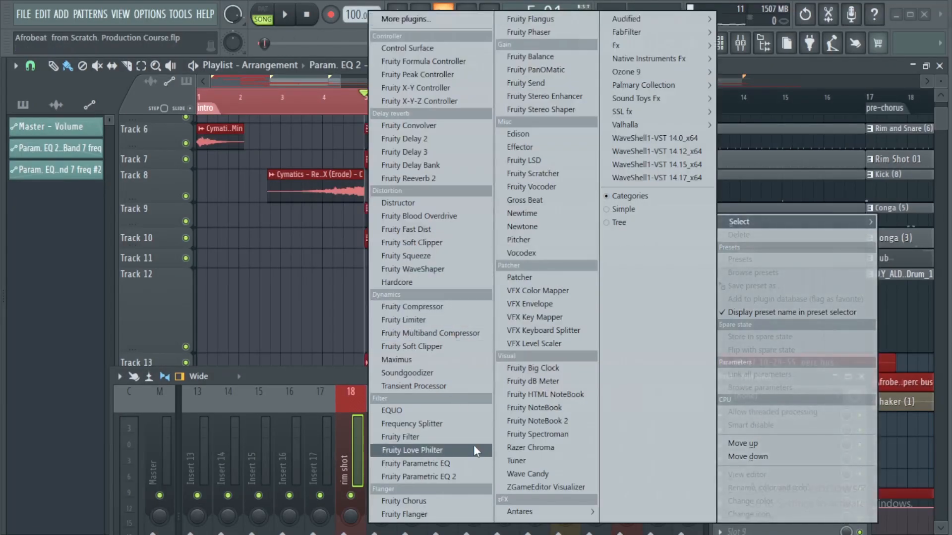
click(456, 477)
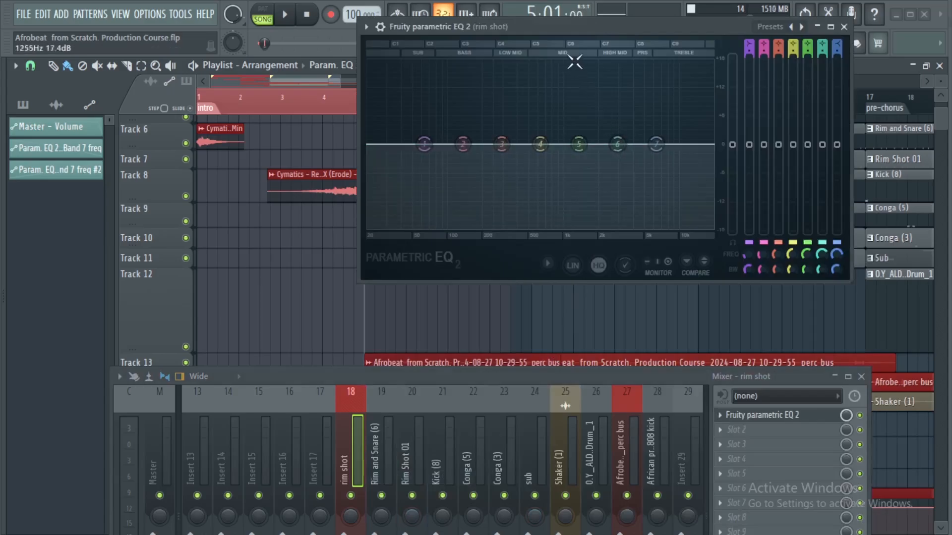
drag(572, 25, 644, 22)
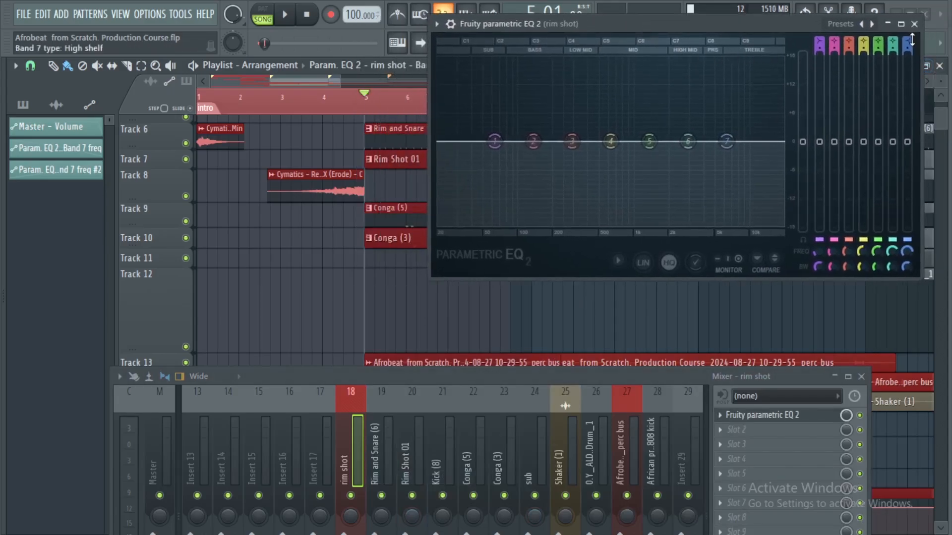
drag(906, 49, 911, 37)
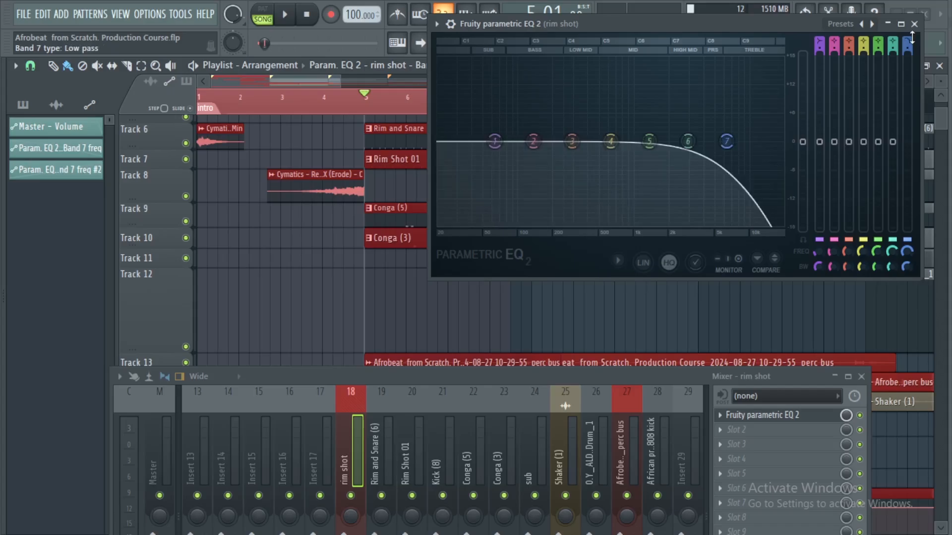
Raise the rim shot EQ's band 7 frequency to maximum, create an automation clip for it on Track 11 and enlarge that track
drag(727, 143, 820, 171)
right_click(910, 257)
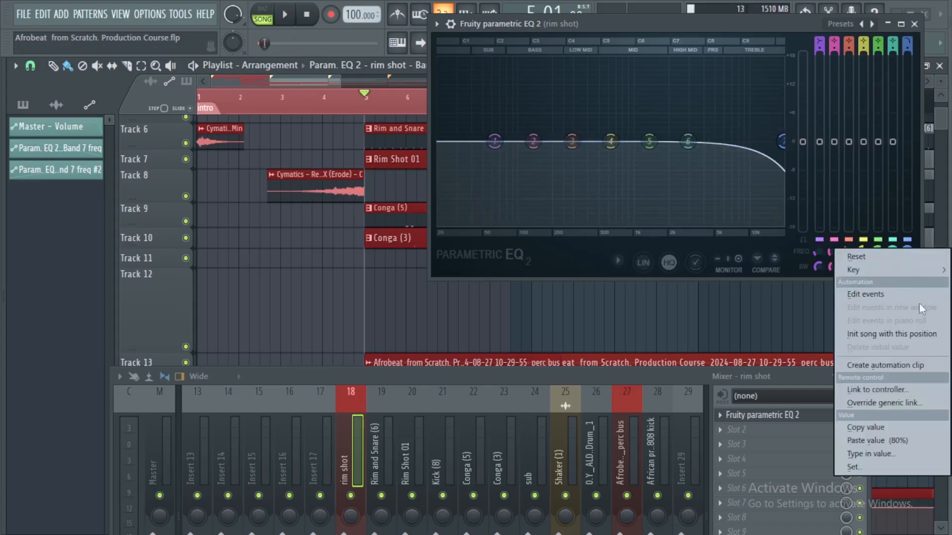
click(891, 365)
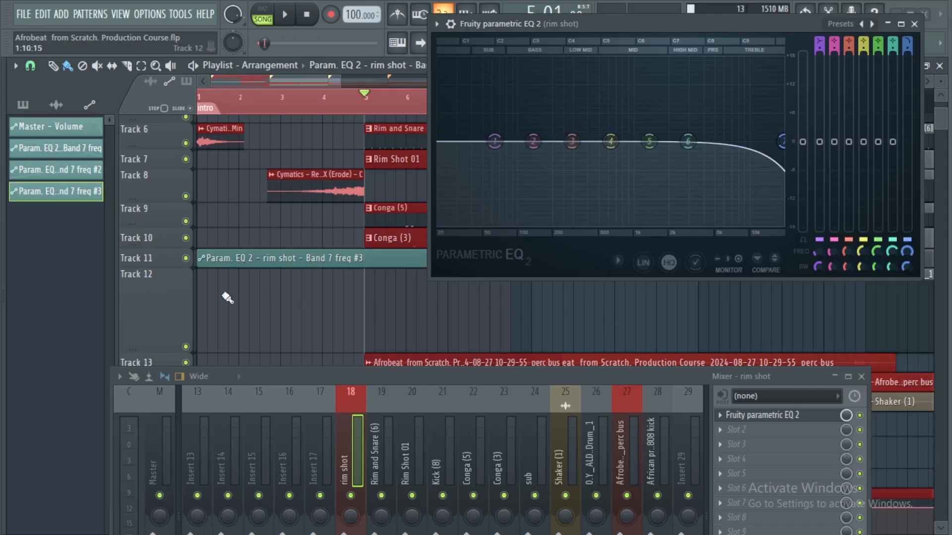
drag(173, 266, 185, 320)
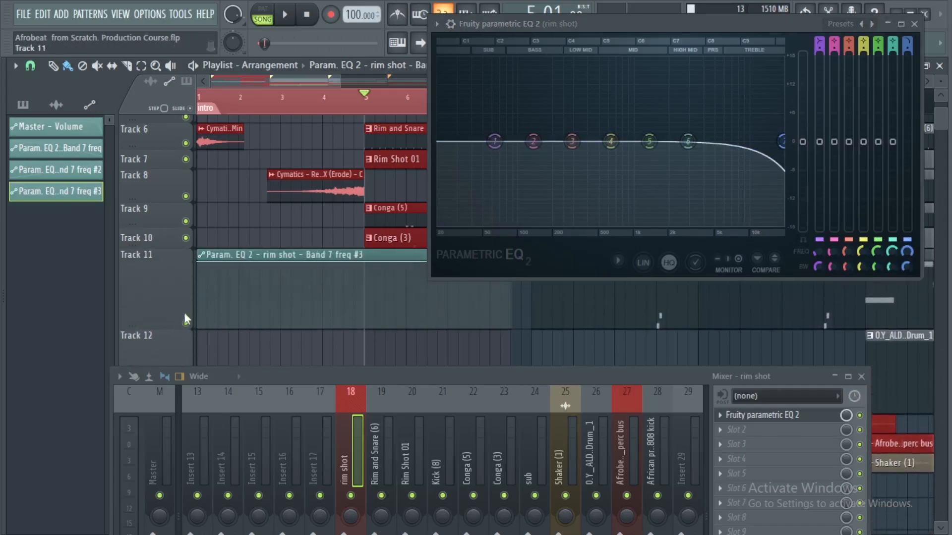
Lower the start point of the band 7 frequency clip to the minimum for a rising filter sweep over the intro, and play it back
drag(507, 24, 611, 4)
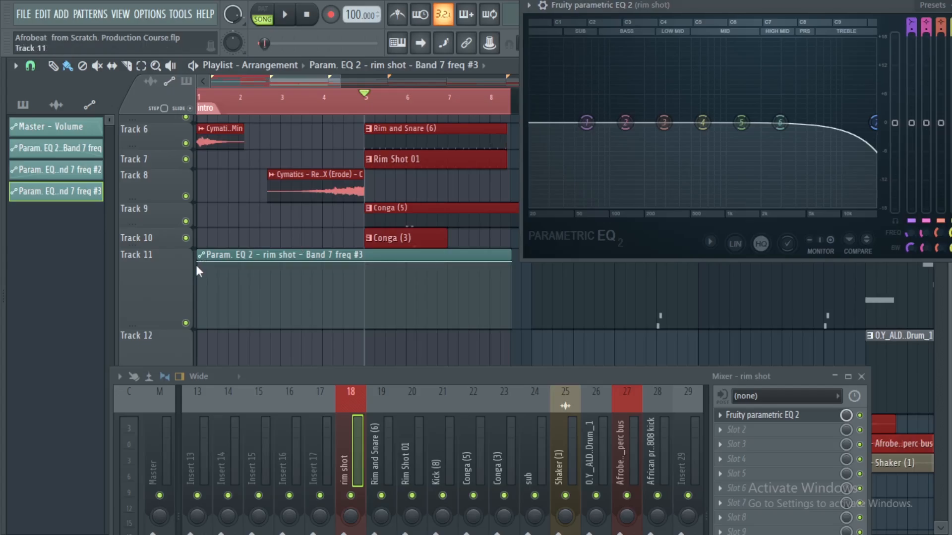
drag(199, 264, 208, 366)
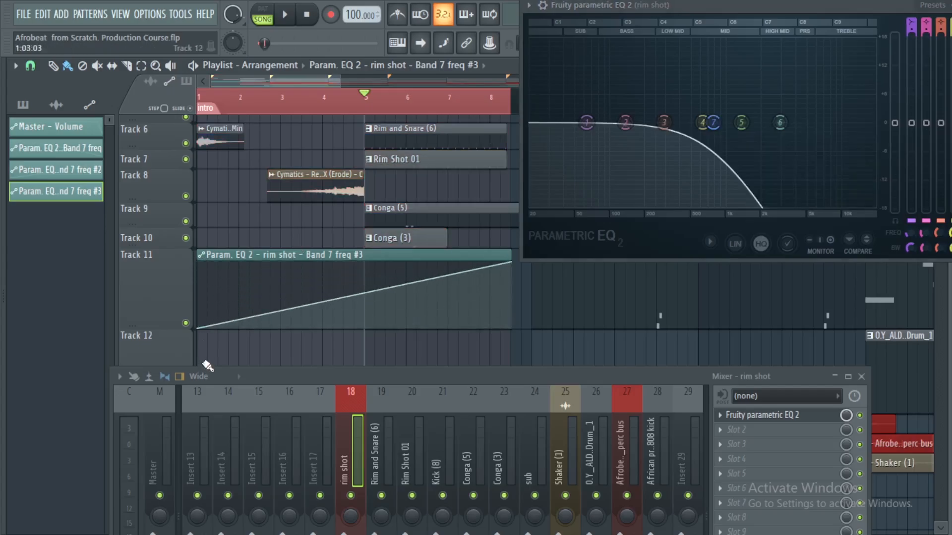
key(space)
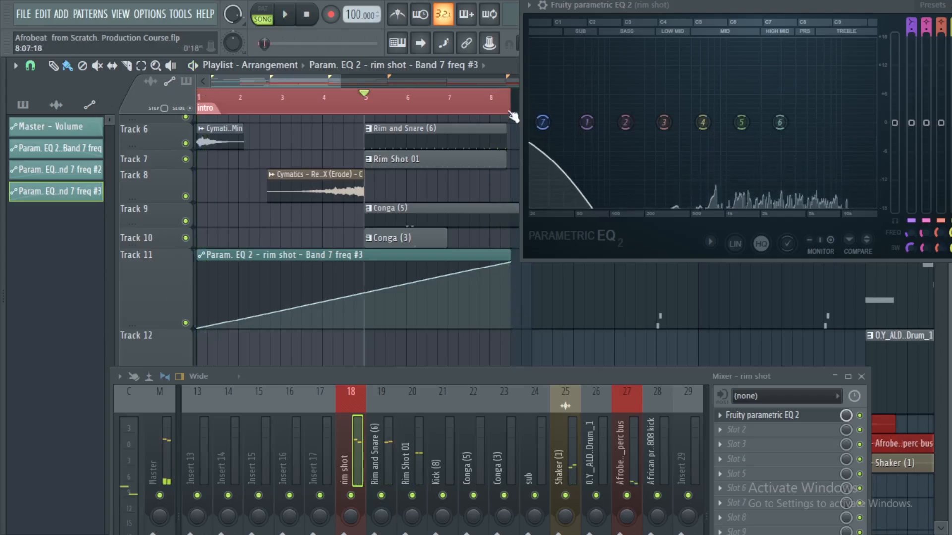
key(space)
Play back the full arrangement from the start of the intro
drag(642, 9, 717, 135)
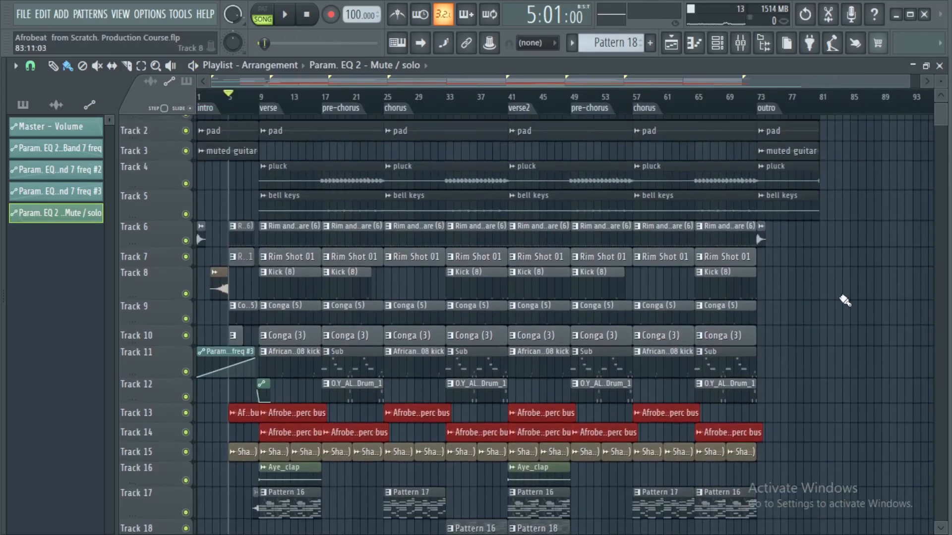
scroll(845, 300, up, 1)
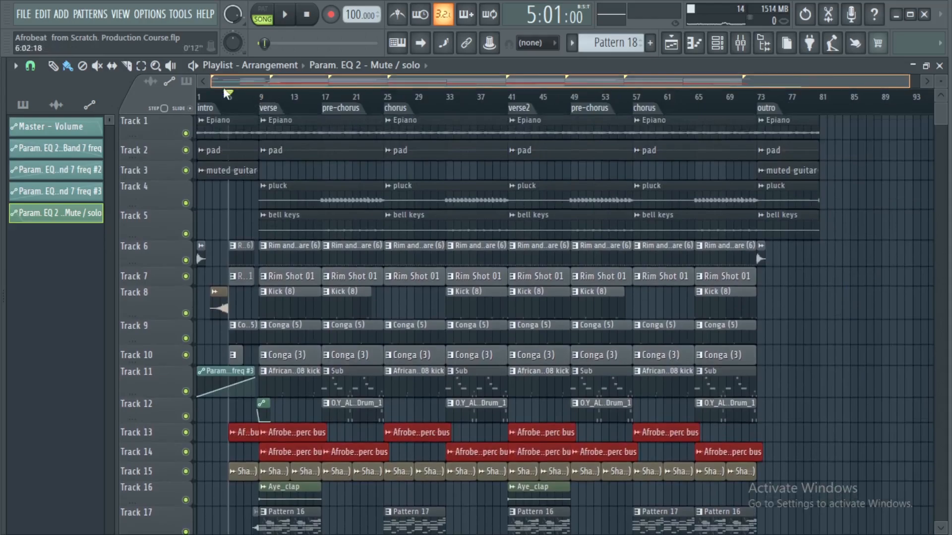
key(space)
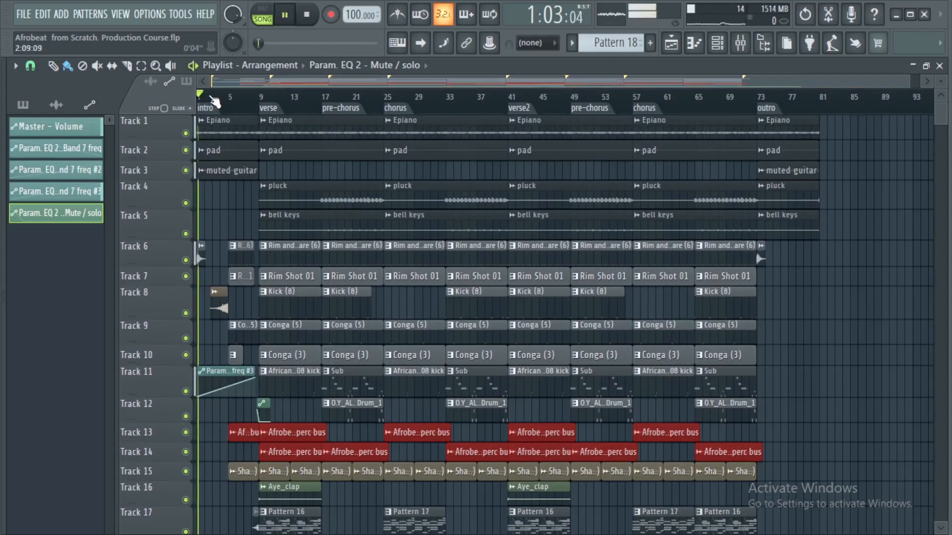